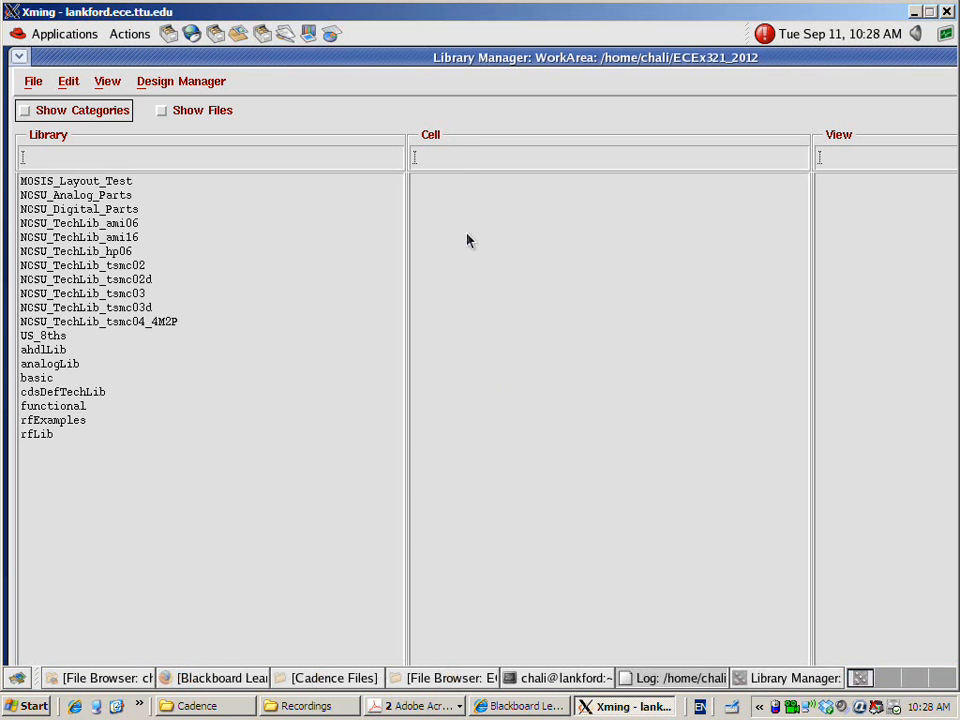
# Bring up the icfb log window to check the startup messages, and return to the Library Manager
pyautogui.click(675, 680)
pyautogui.moveTo(605, 532); pyautogui.dragTo(617, 485)
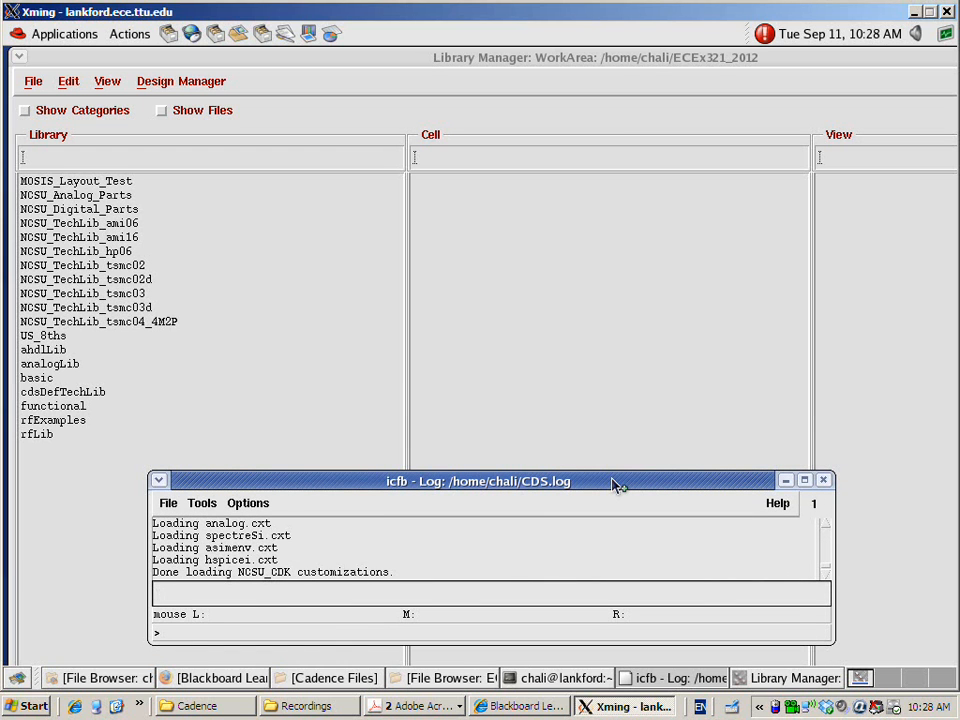
pyautogui.moveTo(617, 485)
pyautogui.mouseDown()
pyautogui.moveTo(606, 448)
pyautogui.moveTo(604, 479)
pyautogui.mouseUp()
pyautogui.click(500, 59)
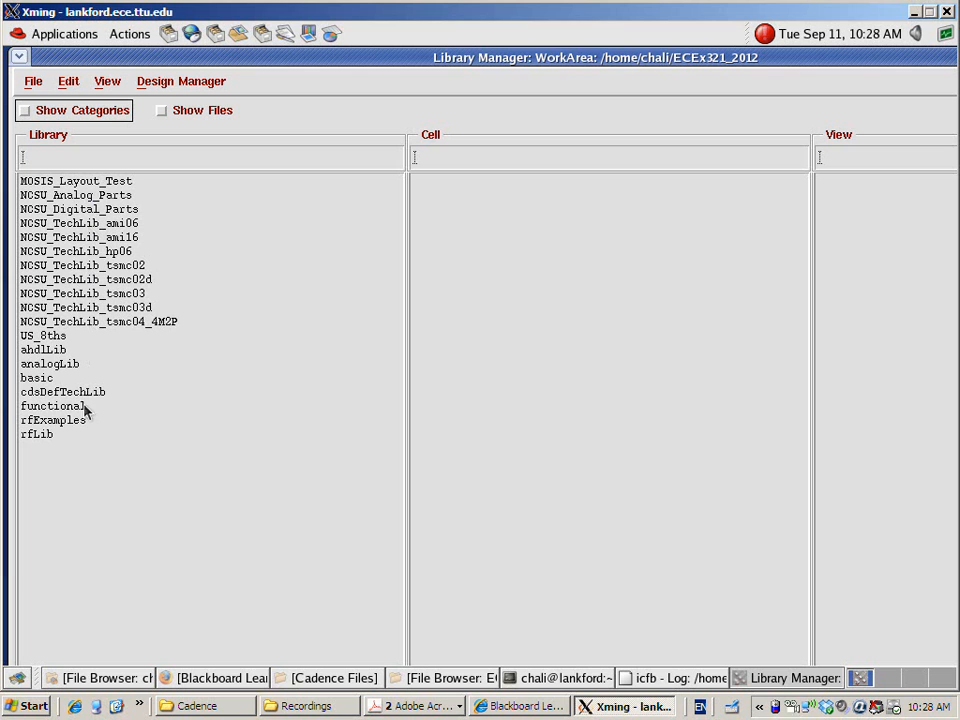
# Browse the cells of the available NCSU analog, digital and technology libraries, including ami06, ami16, tsmc02, tsmc03d and tsmc04_4M2P
pyautogui.click(70, 209)
pyautogui.click(76, 238)
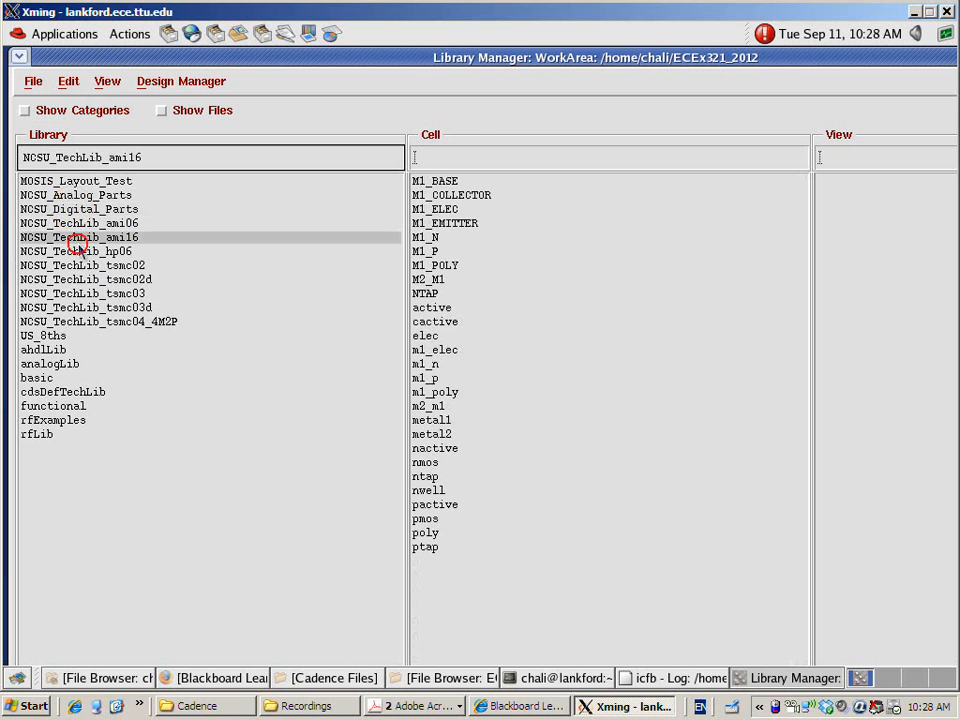
pyautogui.click(84, 279)
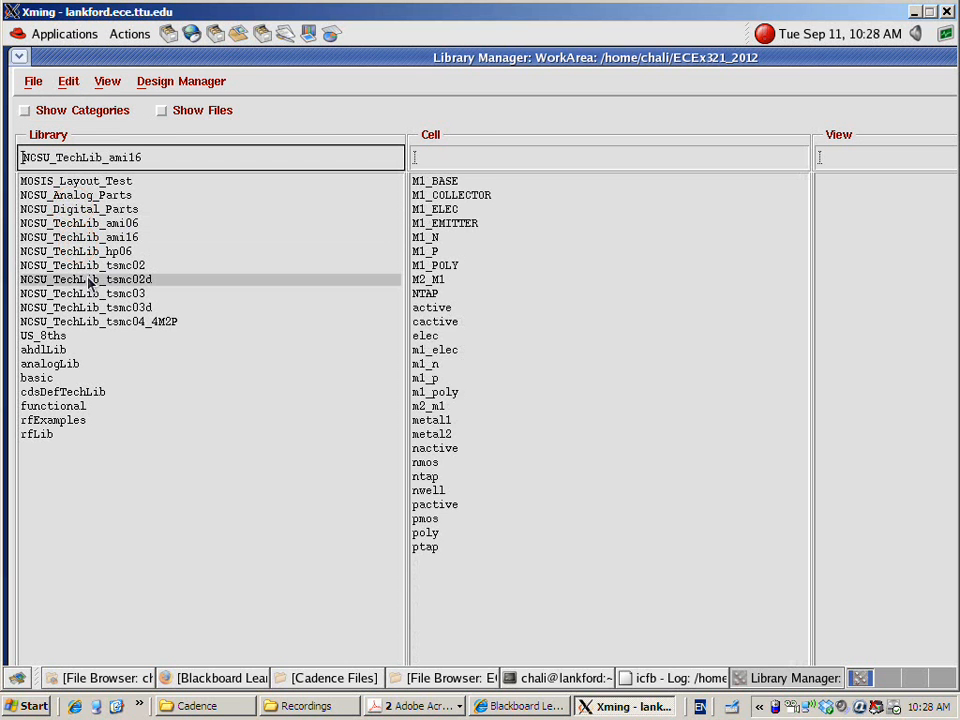
pyautogui.click(116, 223)
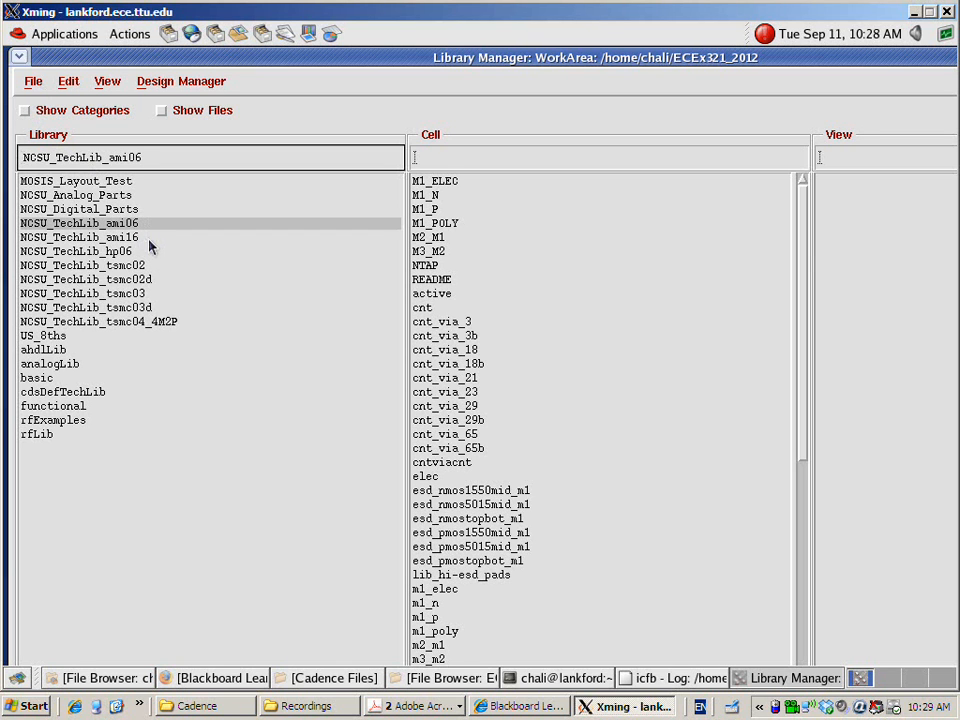
pyautogui.click(150, 240)
pyautogui.click(124, 266)
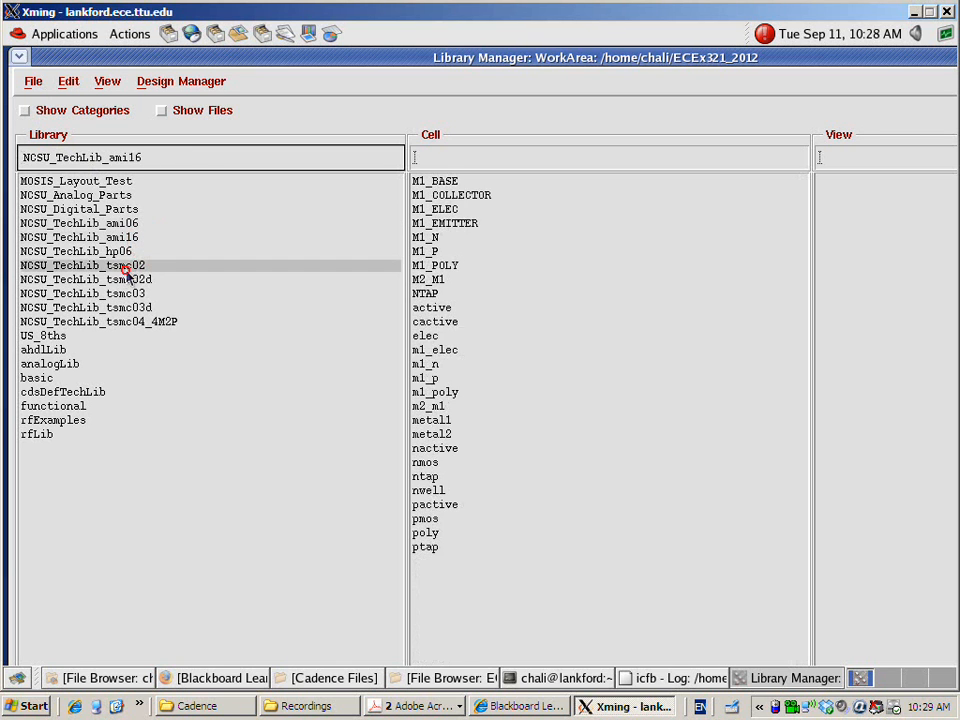
pyautogui.click(86, 195)
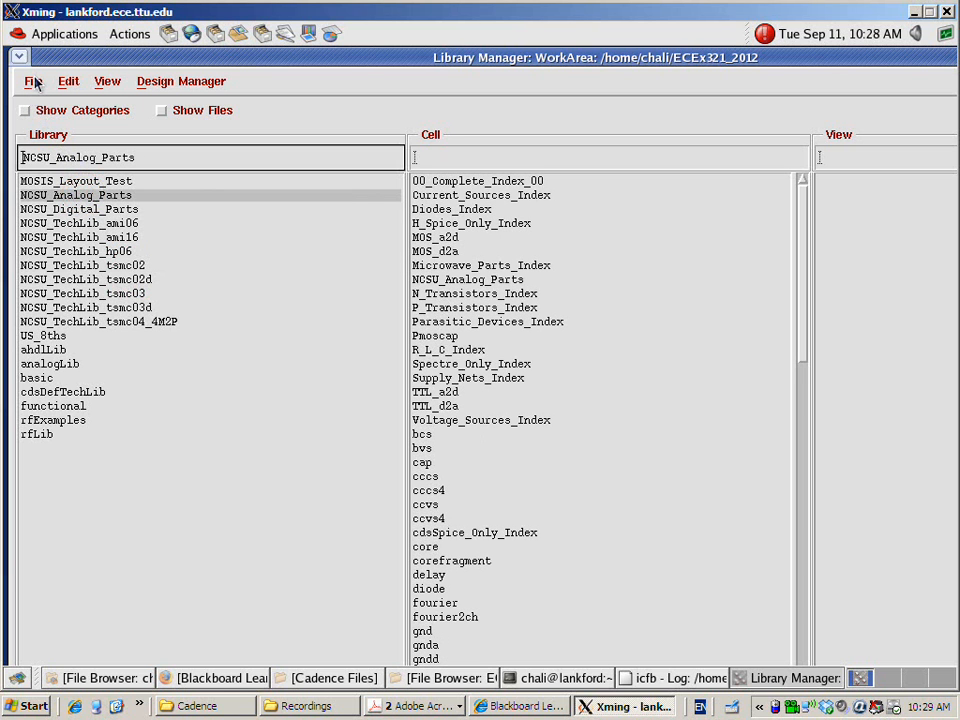
pyautogui.click(48, 209)
pyautogui.click(79, 223)
pyautogui.click(88, 266)
pyautogui.click(96, 308)
pyautogui.click(96, 322)
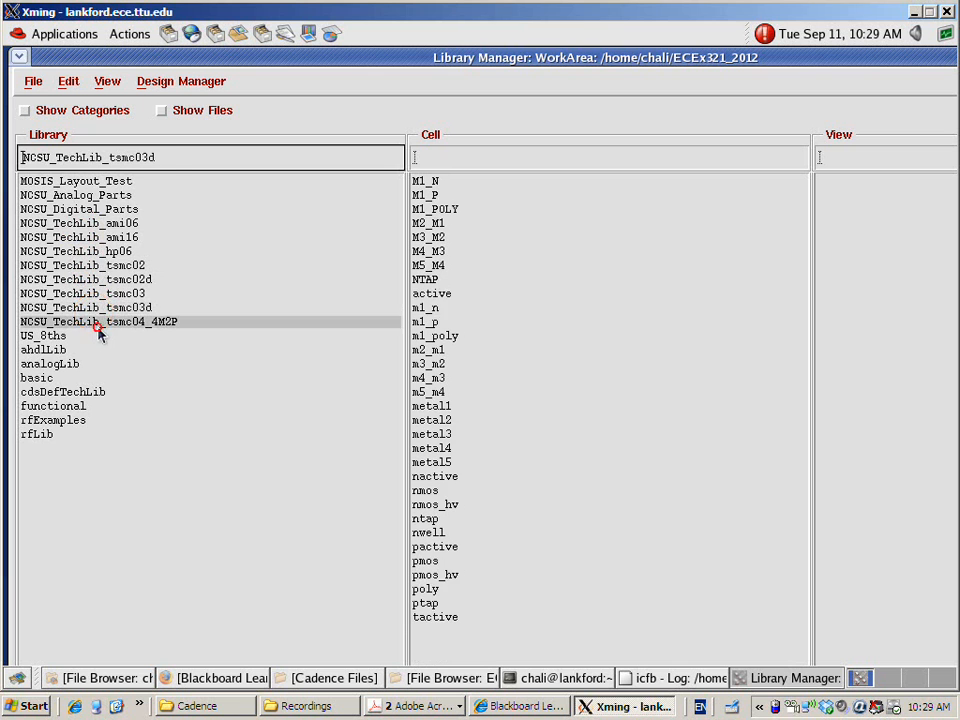
pyautogui.click(94, 195)
pyautogui.click(112, 223)
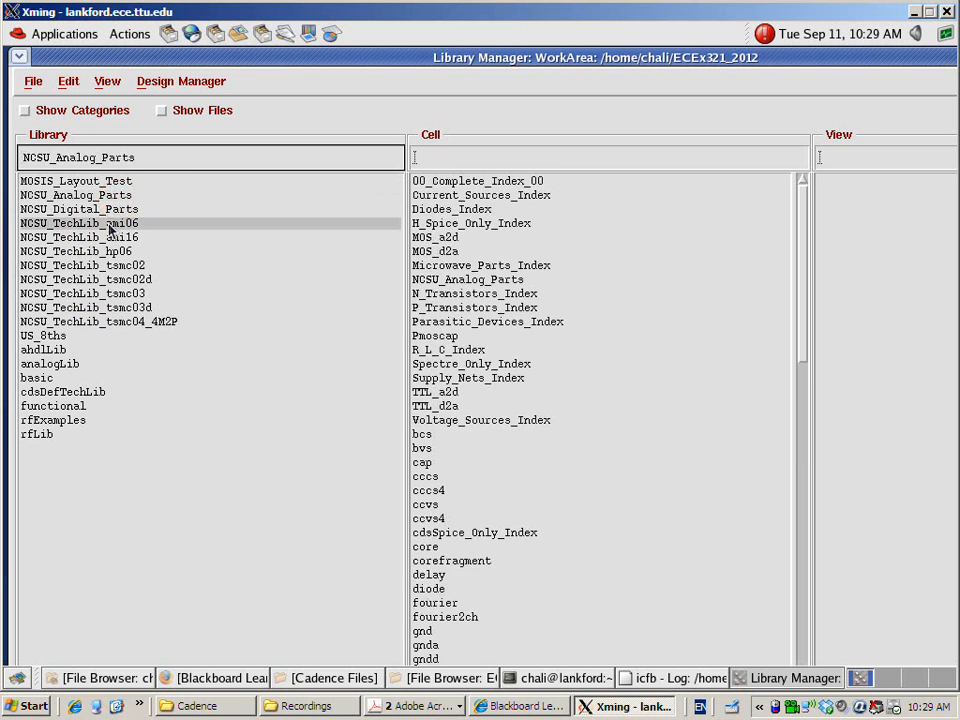
pyautogui.click(100, 265)
pyautogui.click(101, 321)
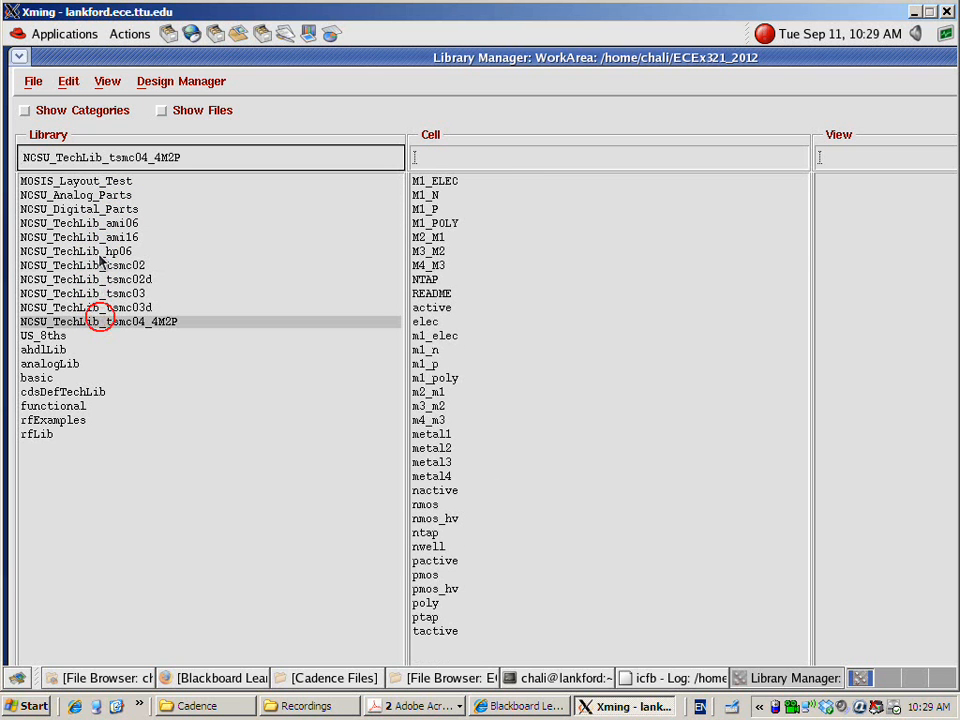
# Create a new library named EDA1 in the ECEx321_2012 directory
pyautogui.click(33, 82)
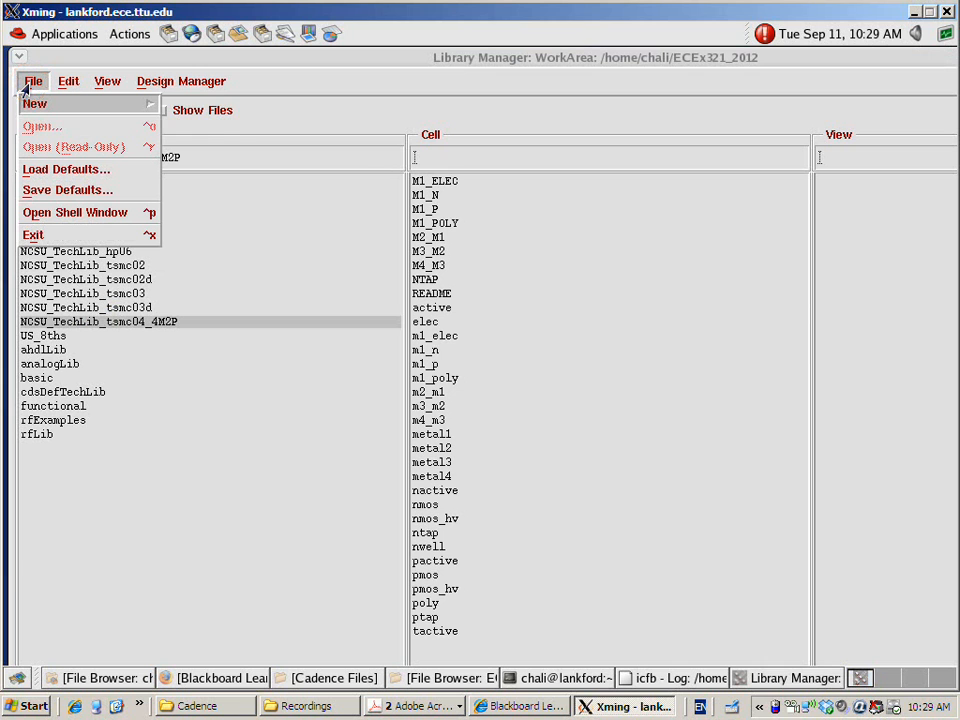
pyautogui.click(36, 104)
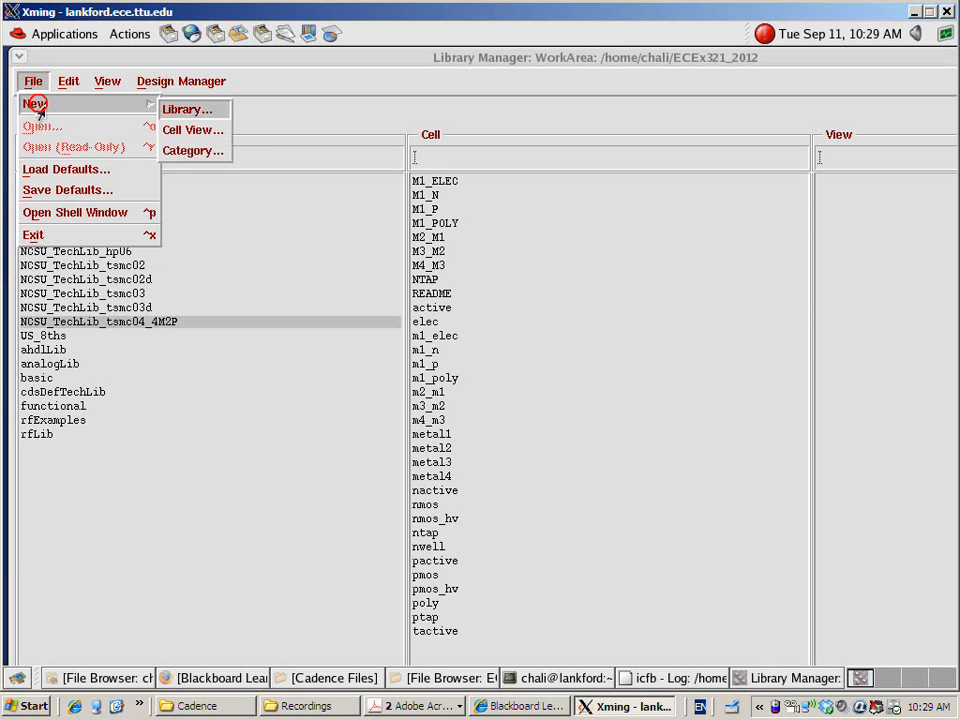
pyautogui.click(176, 110)
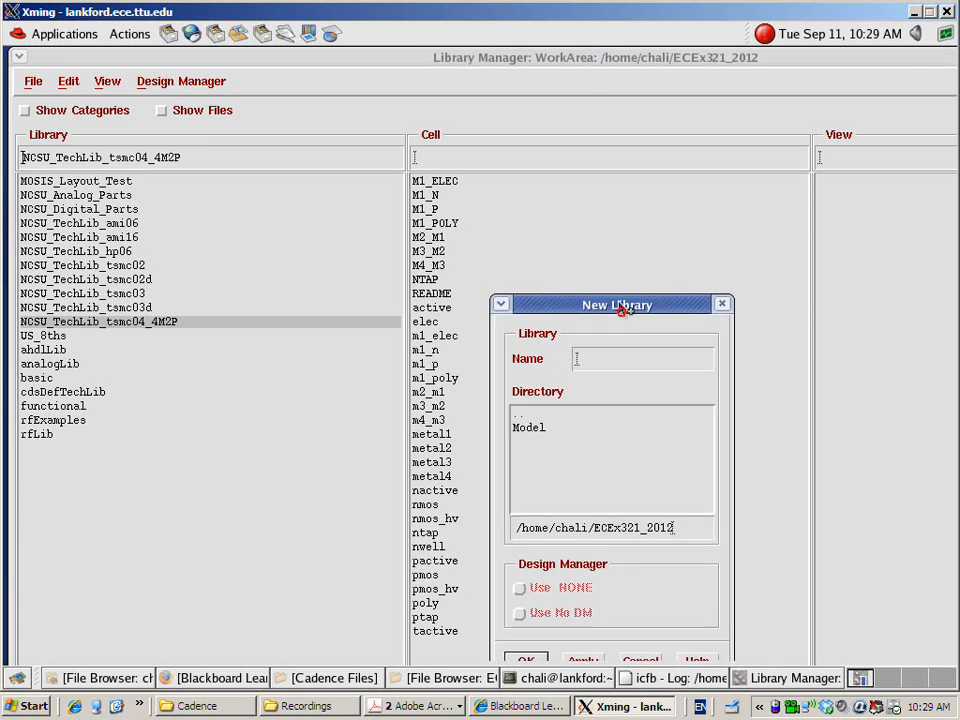
pyautogui.moveTo(620, 314); pyautogui.dragTo(565, 191)
pyautogui.click(562, 252)
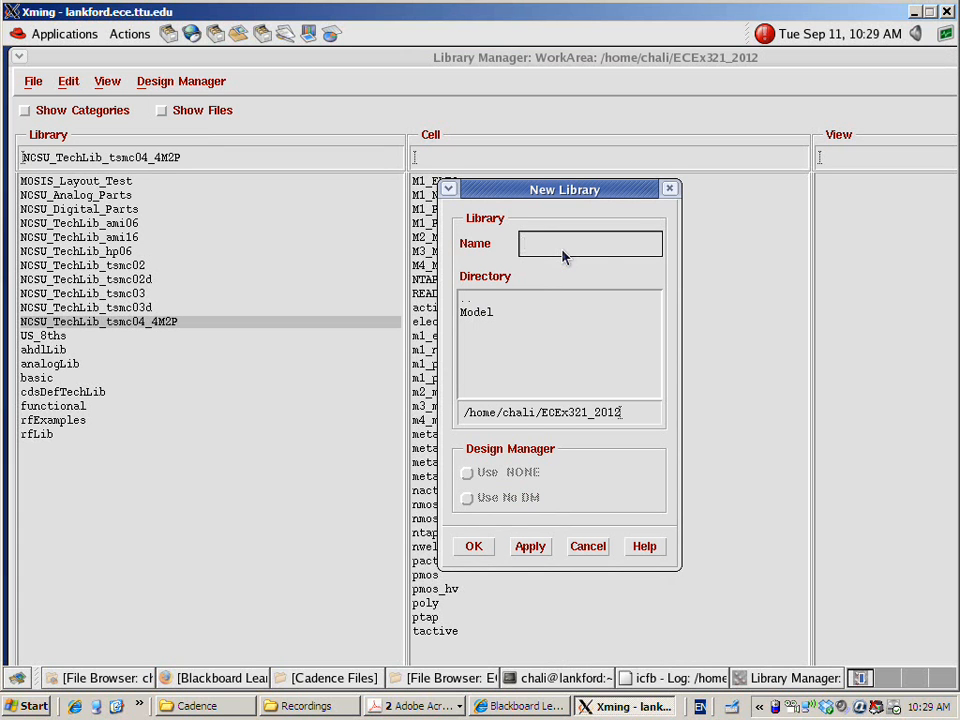
pyautogui.write('EDA1')
pyautogui.click(474, 546)
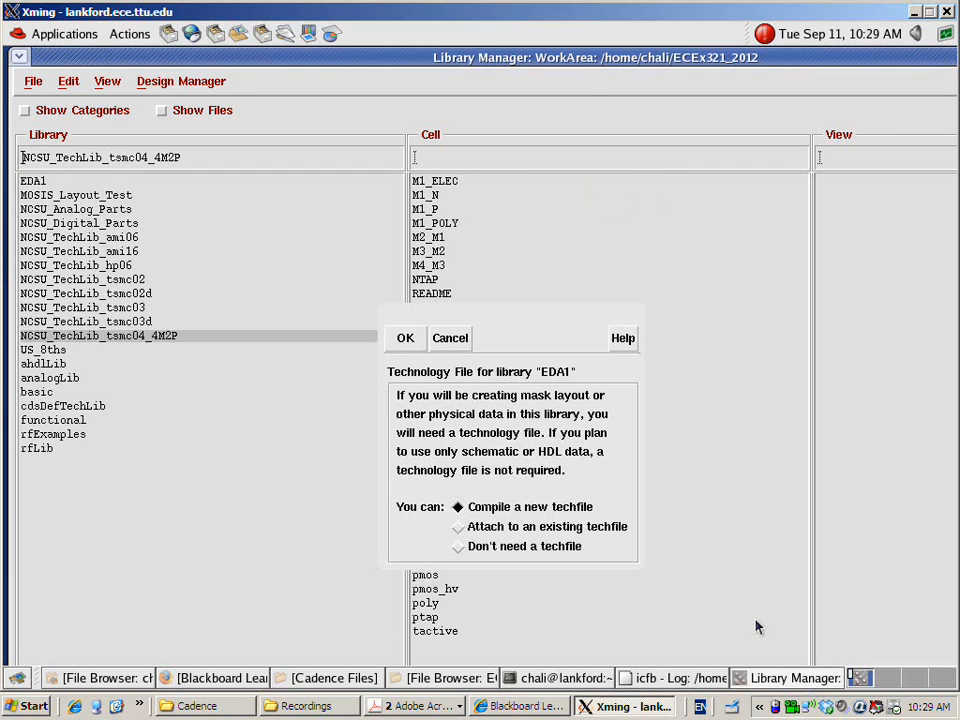
# Attach the EDA1 library to the existing technology library NCSU_TechLib_ami06
pyautogui.moveTo(516, 322); pyautogui.dragTo(466, 158)
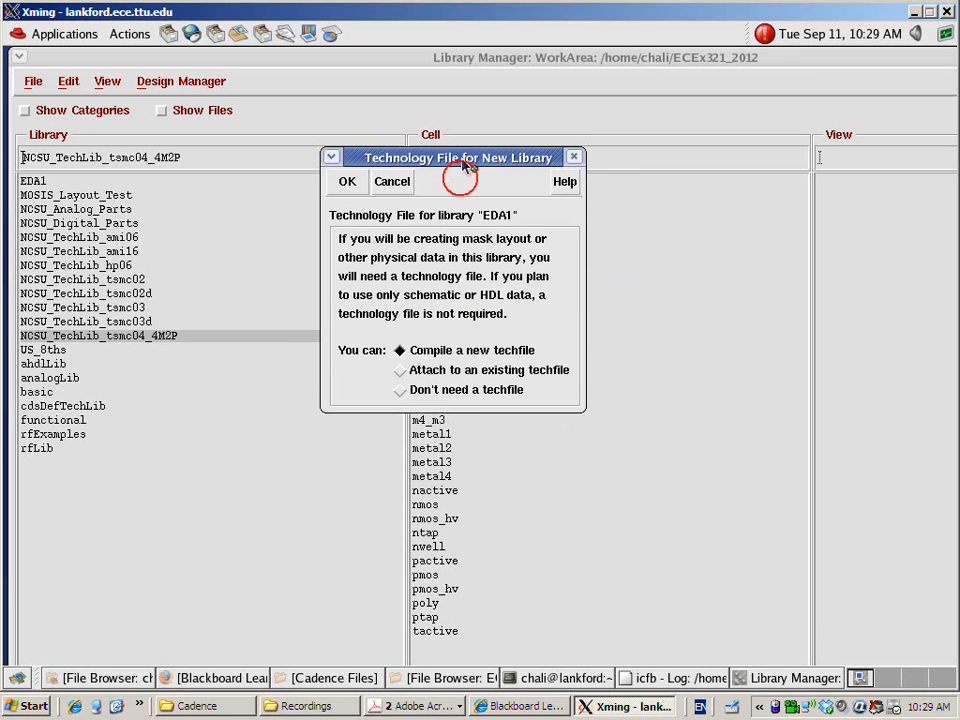
pyautogui.click(400, 370)
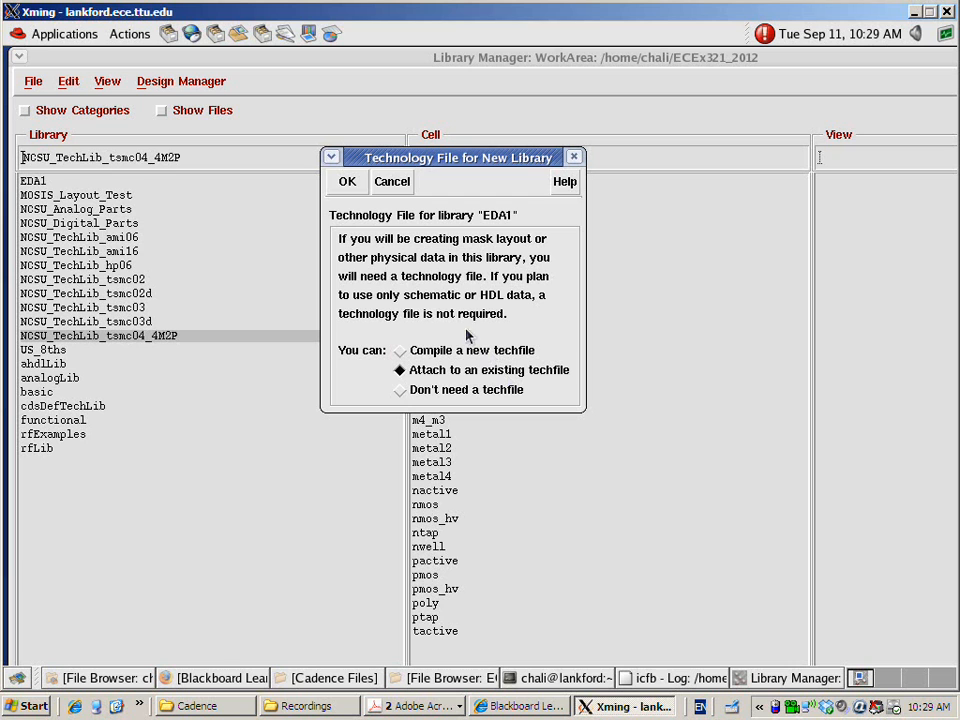
pyautogui.click(347, 183)
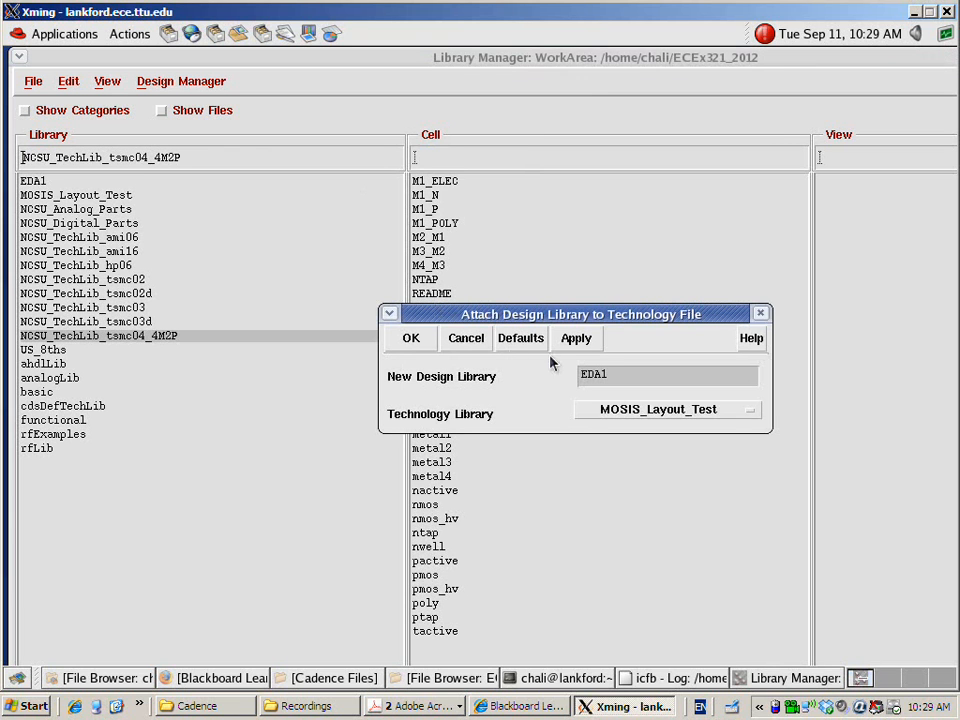
pyautogui.click(749, 412)
pyautogui.click(745, 413)
pyautogui.click(735, 411)
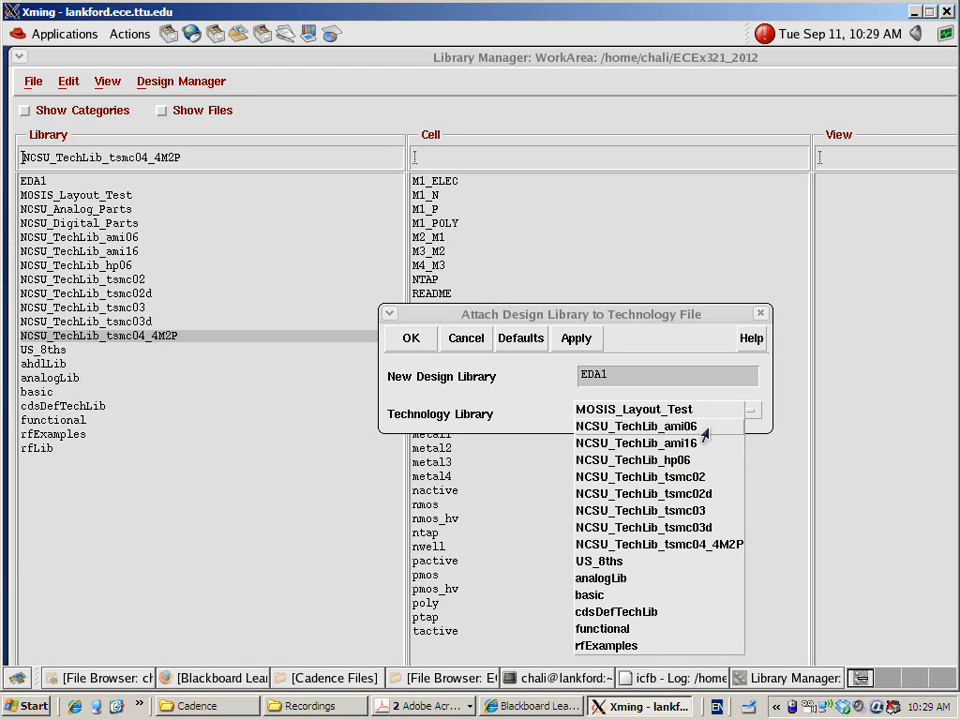
pyautogui.click(705, 427)
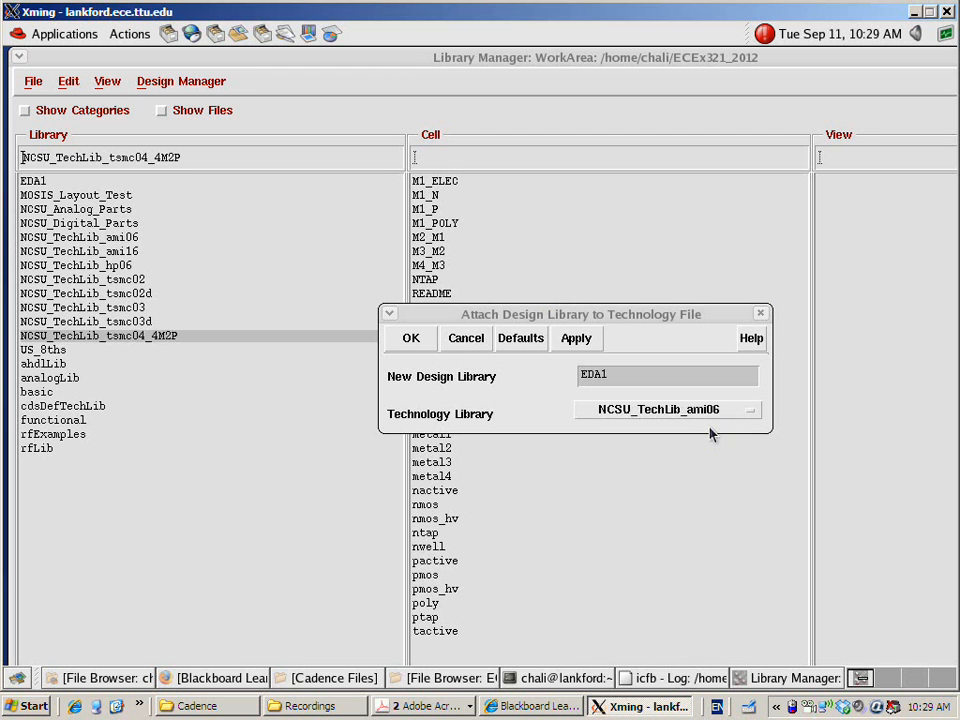
pyautogui.click(422, 340)
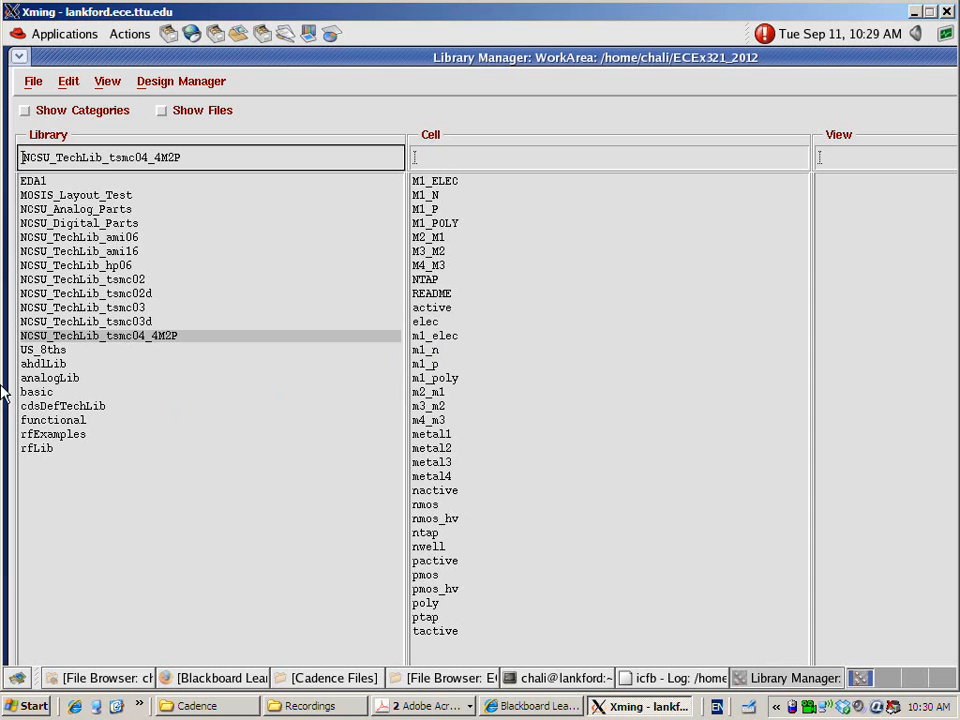
# Create a schematic cell view for a new cell named HW2 in the EDA1 library, using the Composer-Schematic tool
pyautogui.click(60, 184)
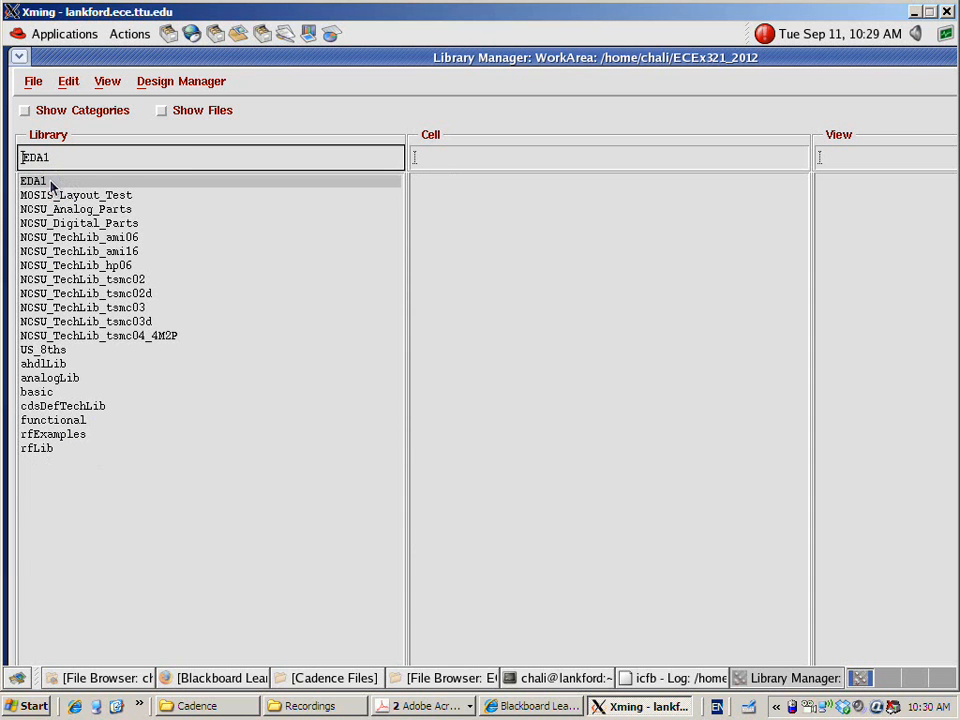
pyautogui.click(58, 183)
pyautogui.click(54, 181)
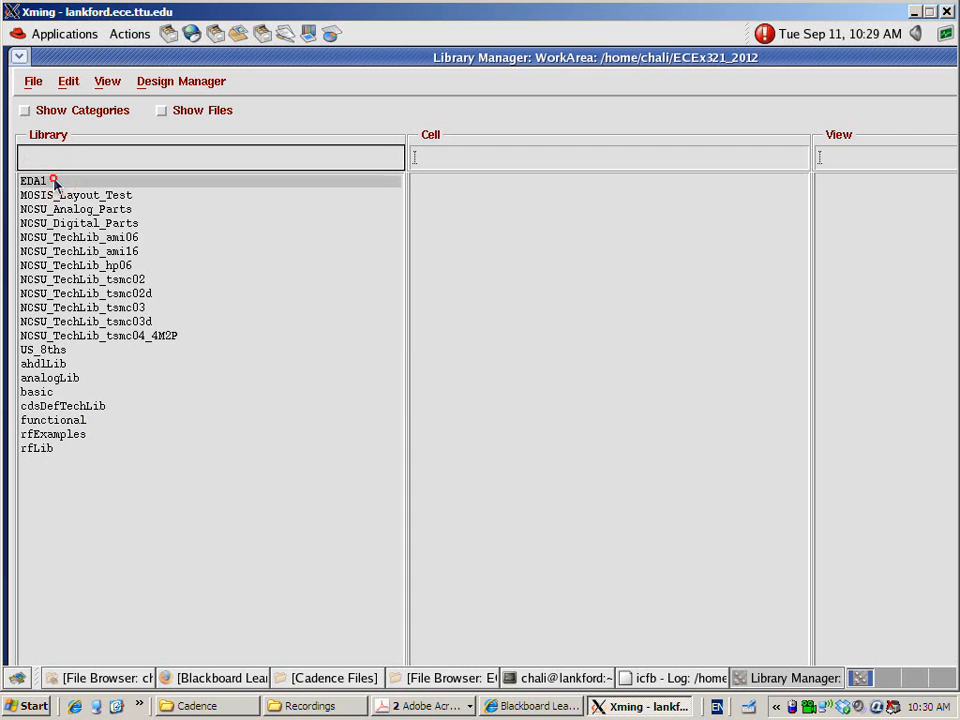
pyautogui.click(33, 81)
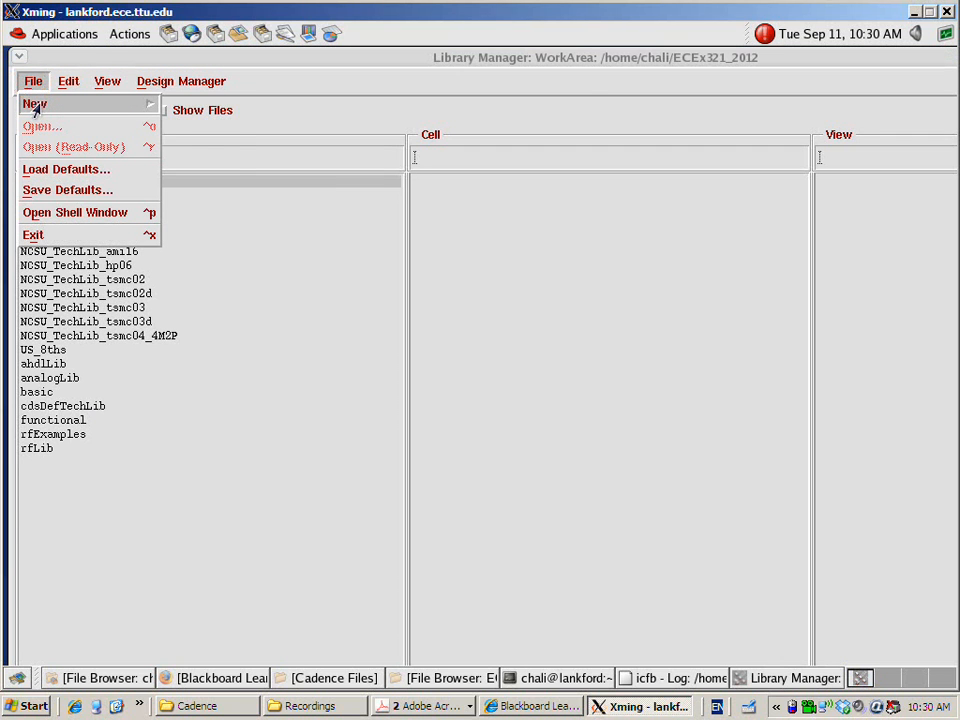
pyautogui.click(36, 104)
pyautogui.click(178, 129)
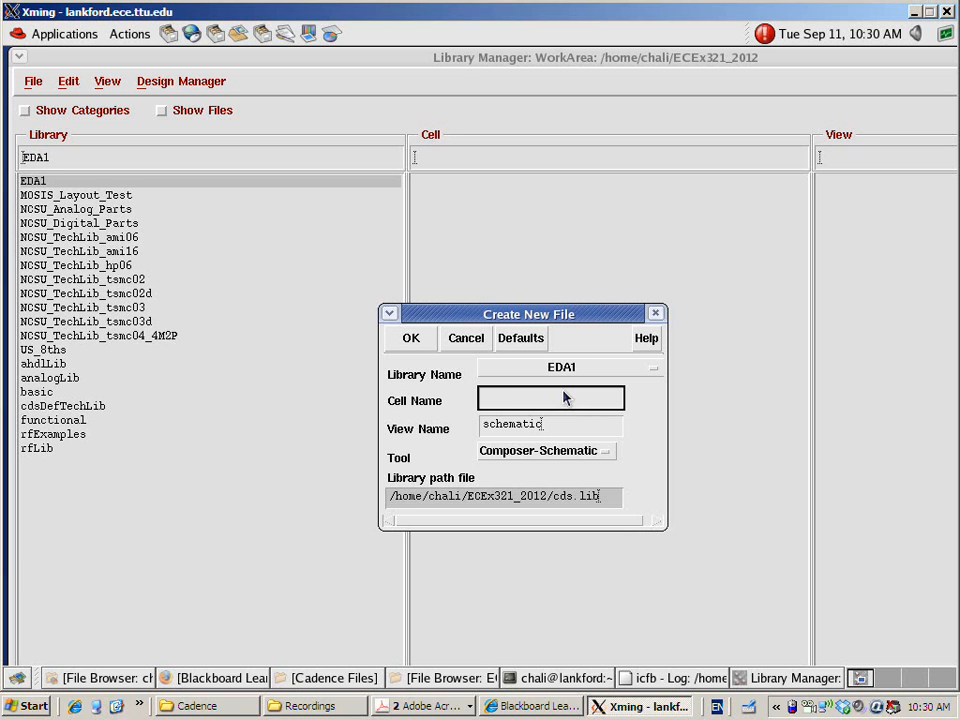
pyautogui.click(596, 452)
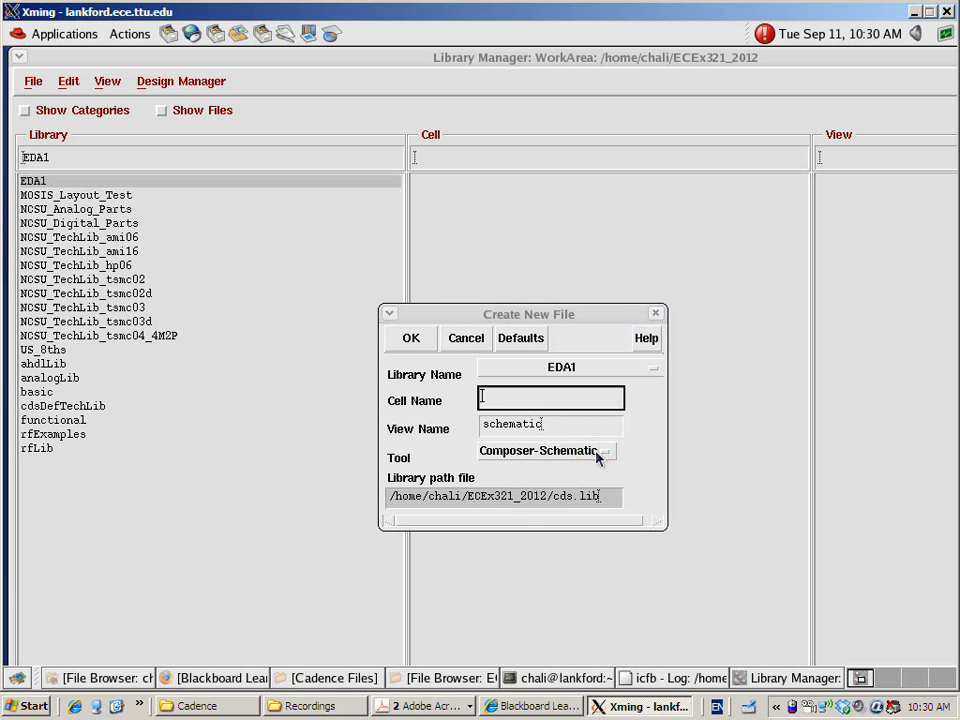
pyautogui.click(589, 452)
pyautogui.click(634, 458)
pyautogui.click(634, 452)
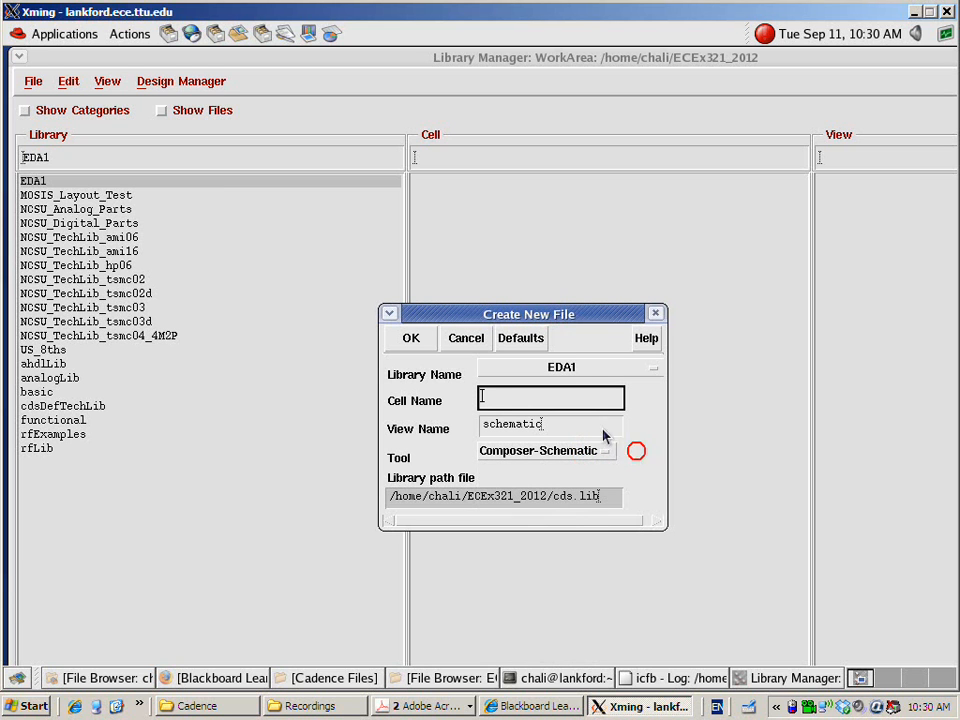
pyautogui.click(607, 398)
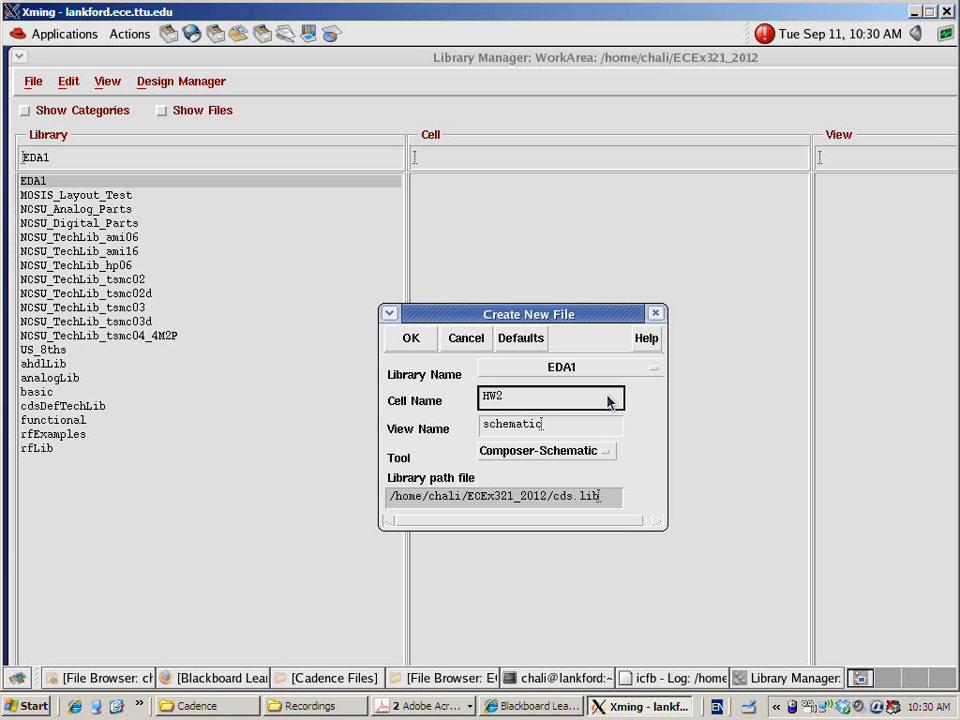
pyautogui.click(410, 338)
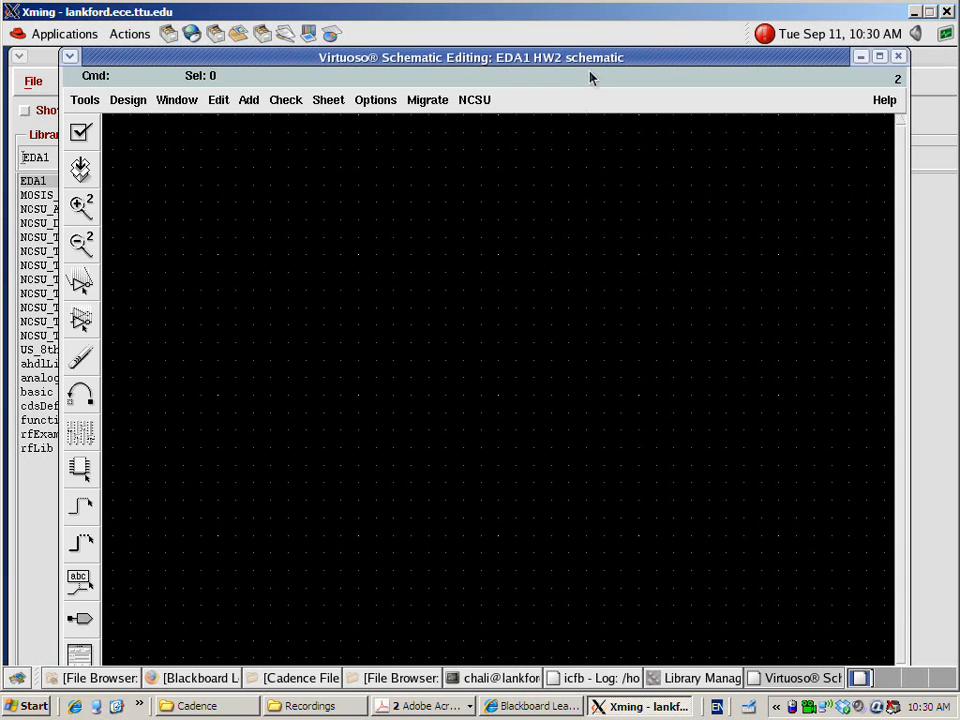
# Maximize the schematic editing window of the HW2 cell
pyautogui.moveTo(602, 60); pyautogui.dragTo(631, 141)
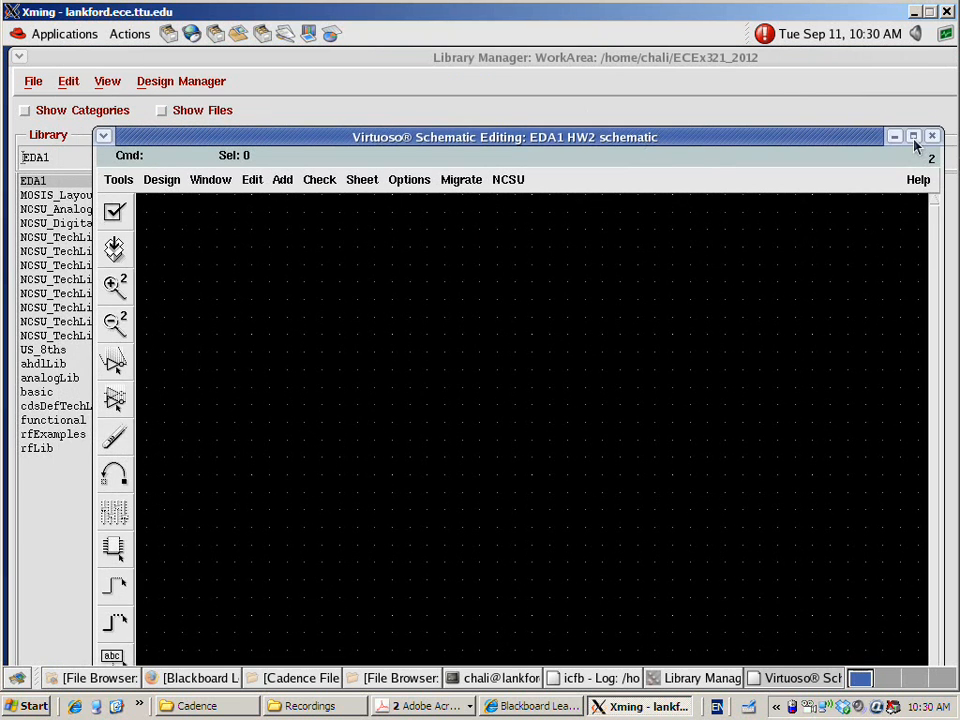
pyautogui.click(912, 136)
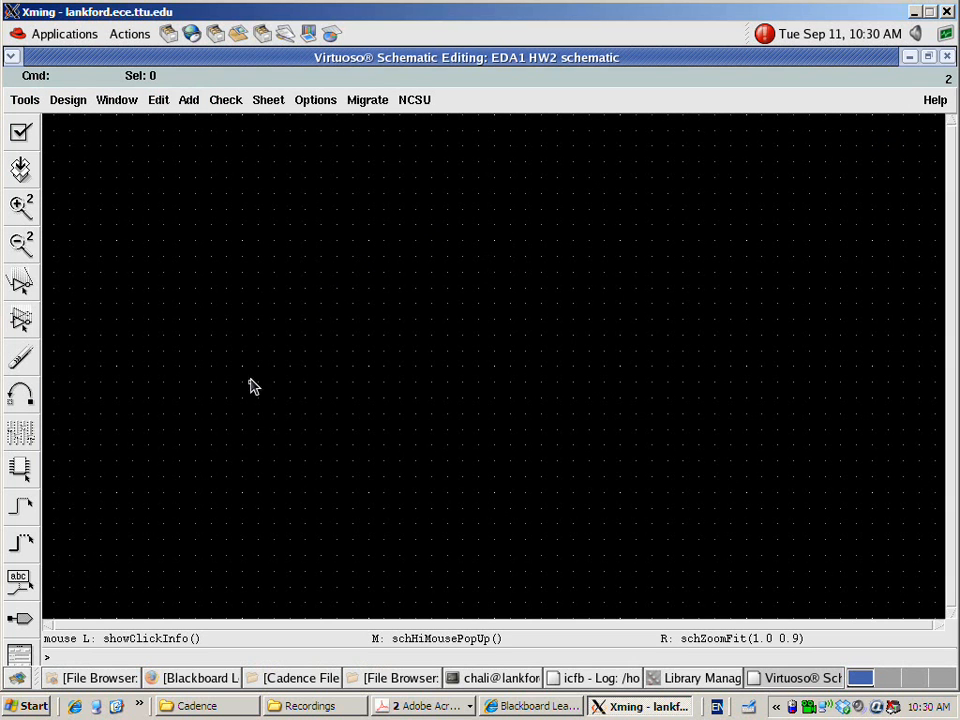
pyautogui.click(450, 332)
# Open Cadence Bindkeys.pdf from the Cadence folder to review the schematic shortcuts, and switch back to the Xming schematic editor
pyautogui.click(310, 706)
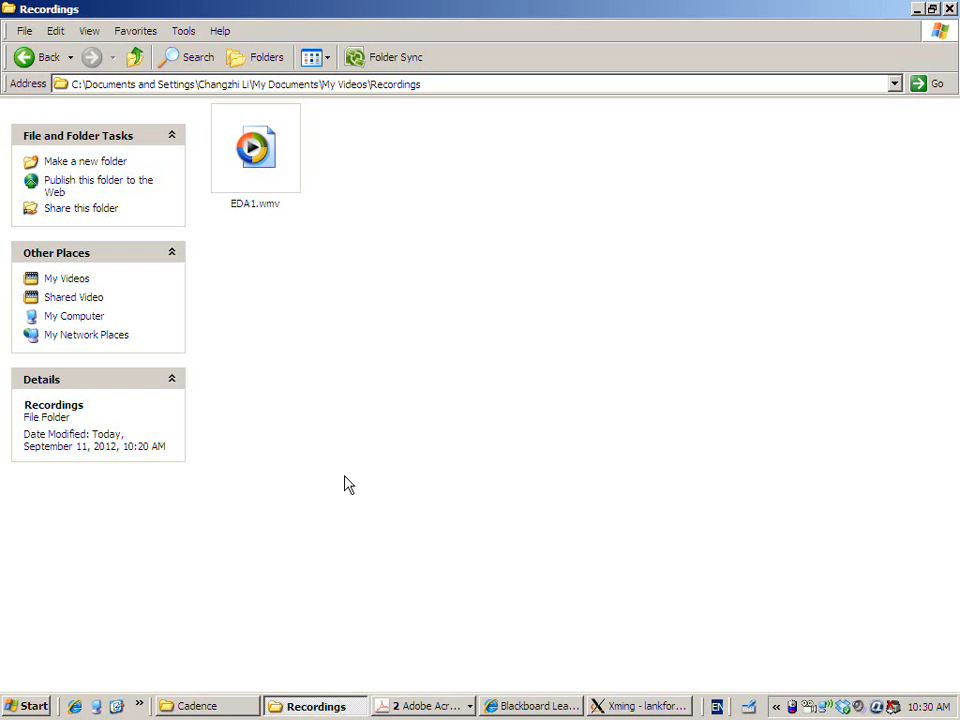
pyautogui.click(202, 706)
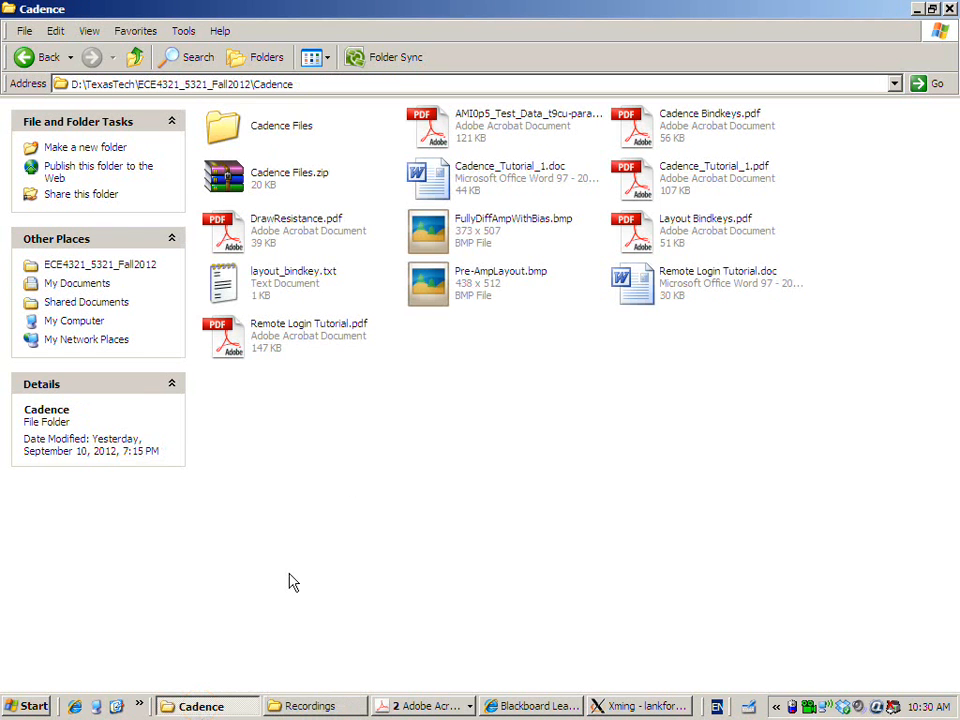
pyautogui.click(394, 428)
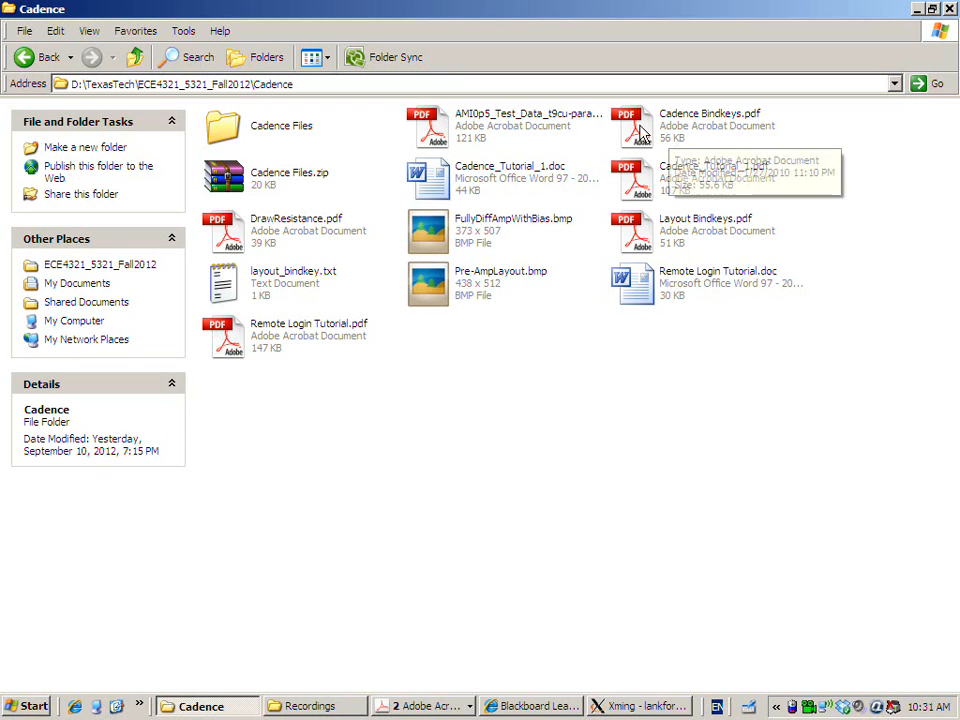
pyautogui.doubleClick(733, 128)
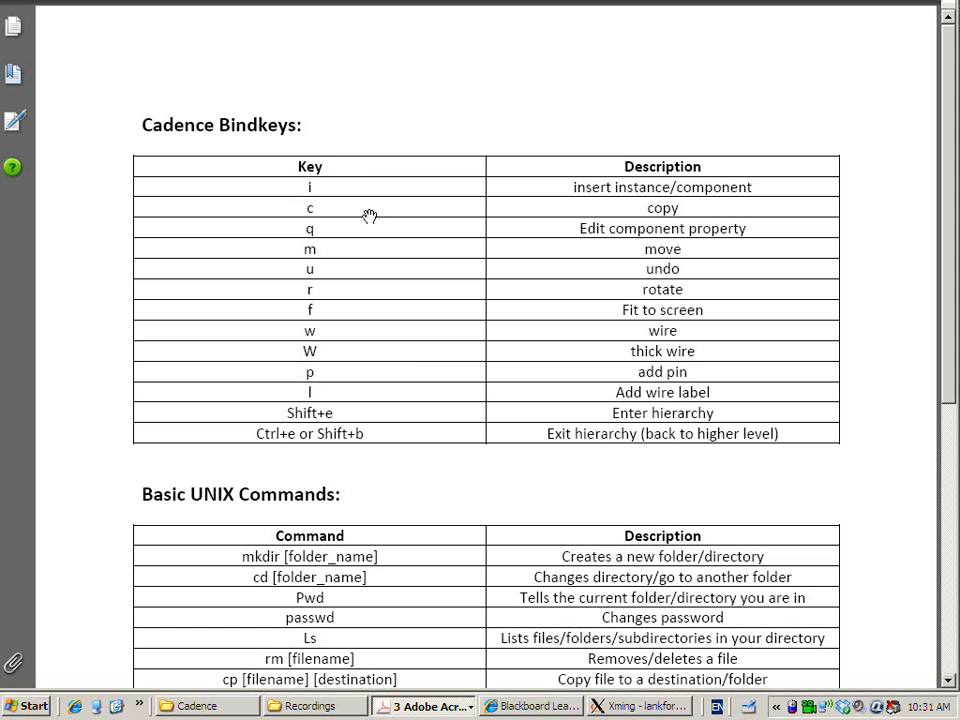
pyautogui.click(636, 706)
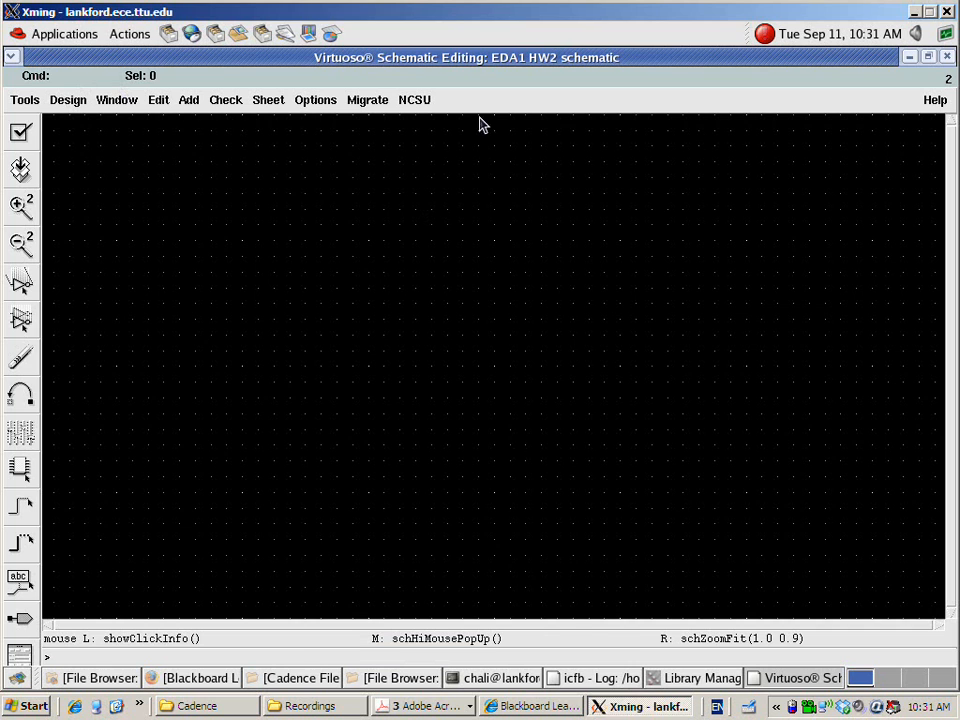
# Check the insert-instance bindkey in the PDF, return to Xming, and browse the NCSU_Analog_Parts library for a new instance
pyautogui.hotkey('alt', 'Tab')
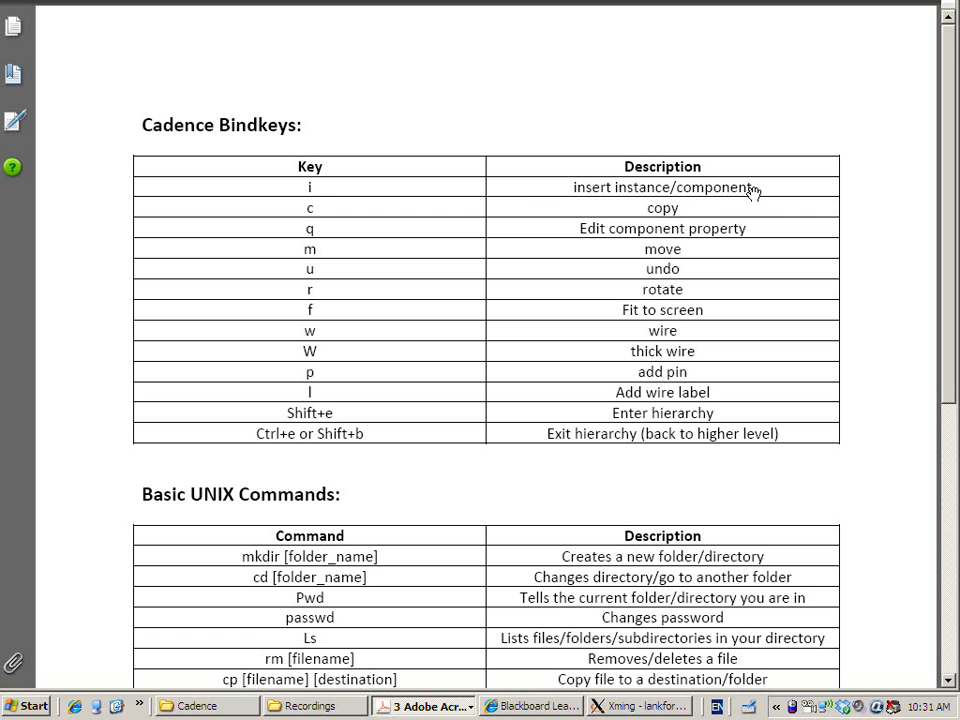
pyautogui.hotkey('alt', 'Tab')
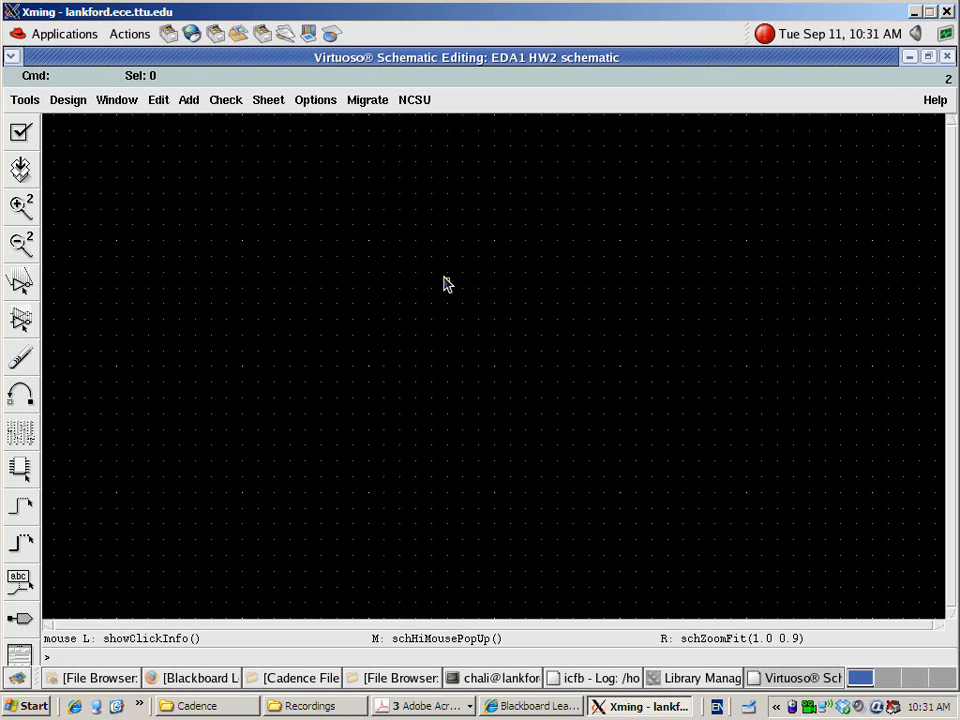
pyautogui.press('i')
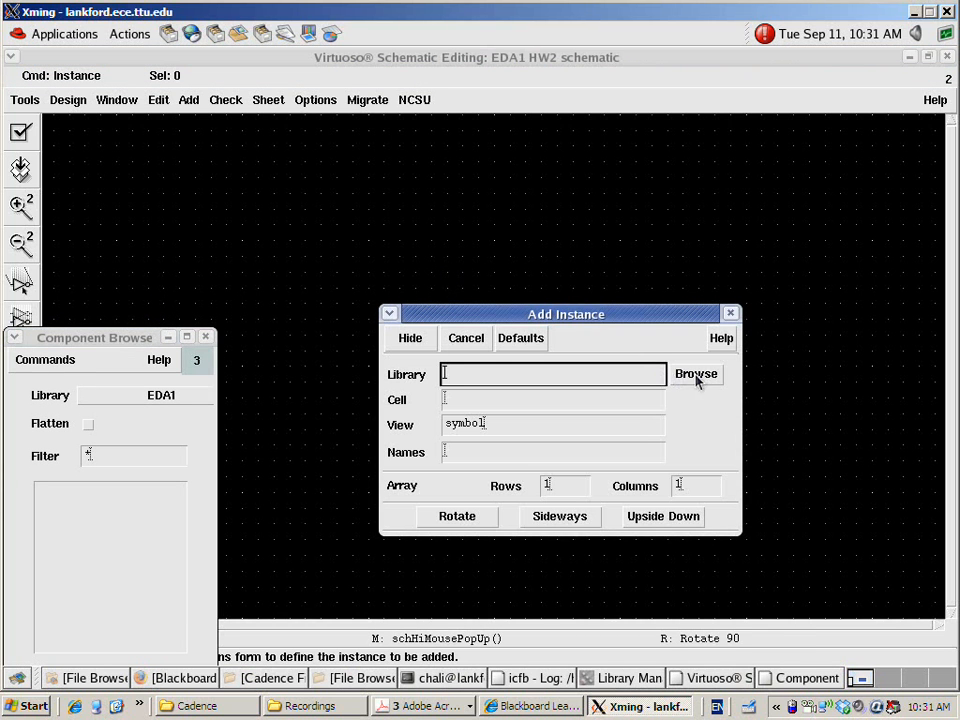
pyautogui.click(693, 375)
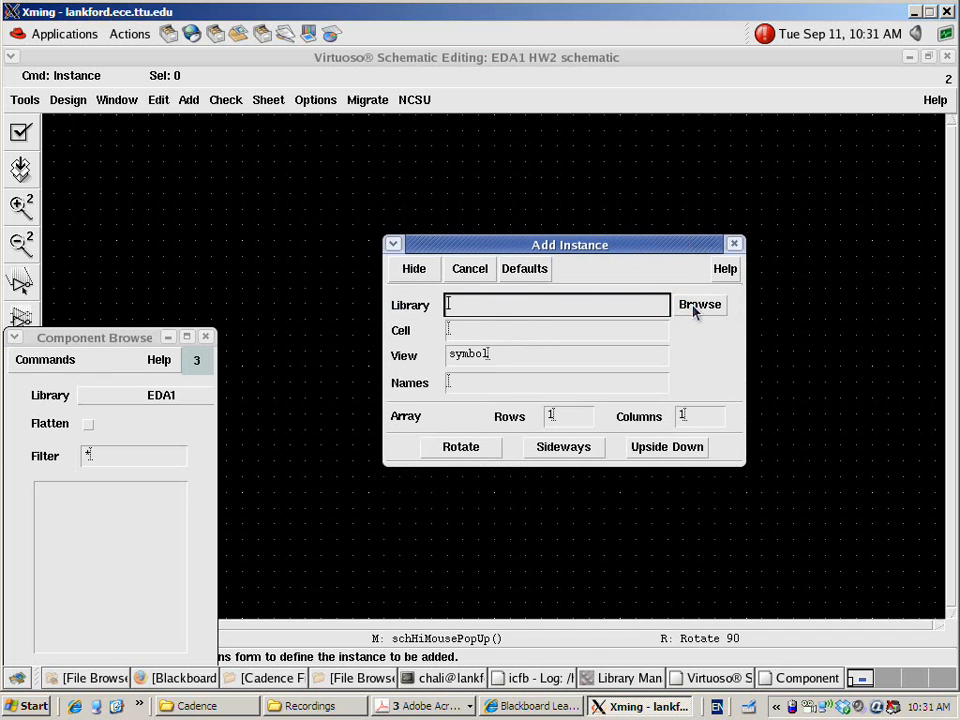
pyautogui.click(695, 310)
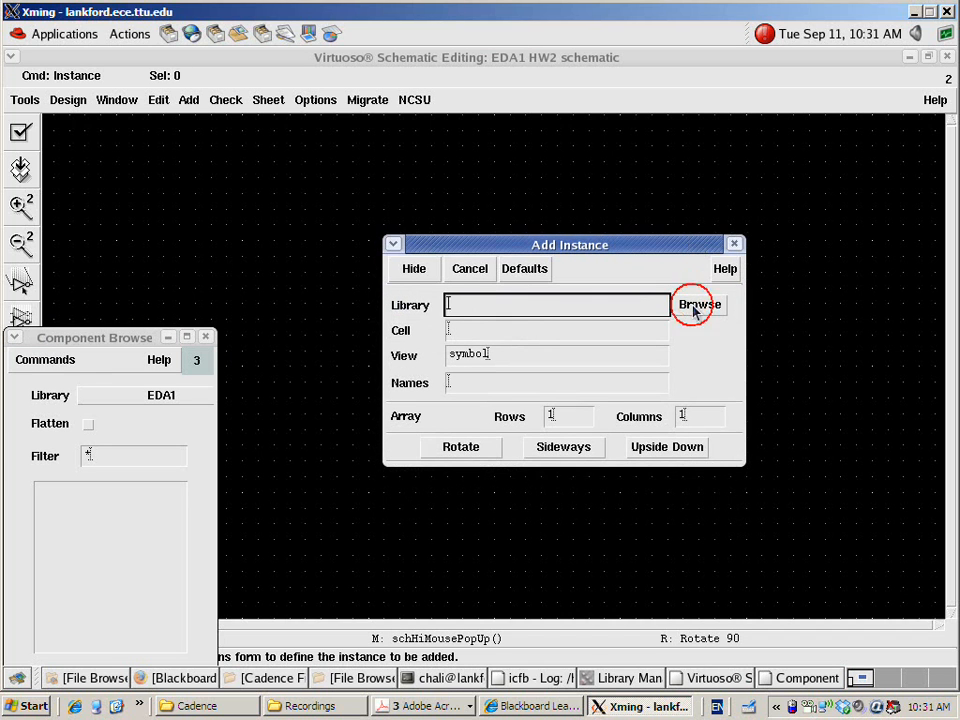
pyautogui.moveTo(155, 345); pyautogui.dragTo(194, 274)
pyautogui.click(148, 326)
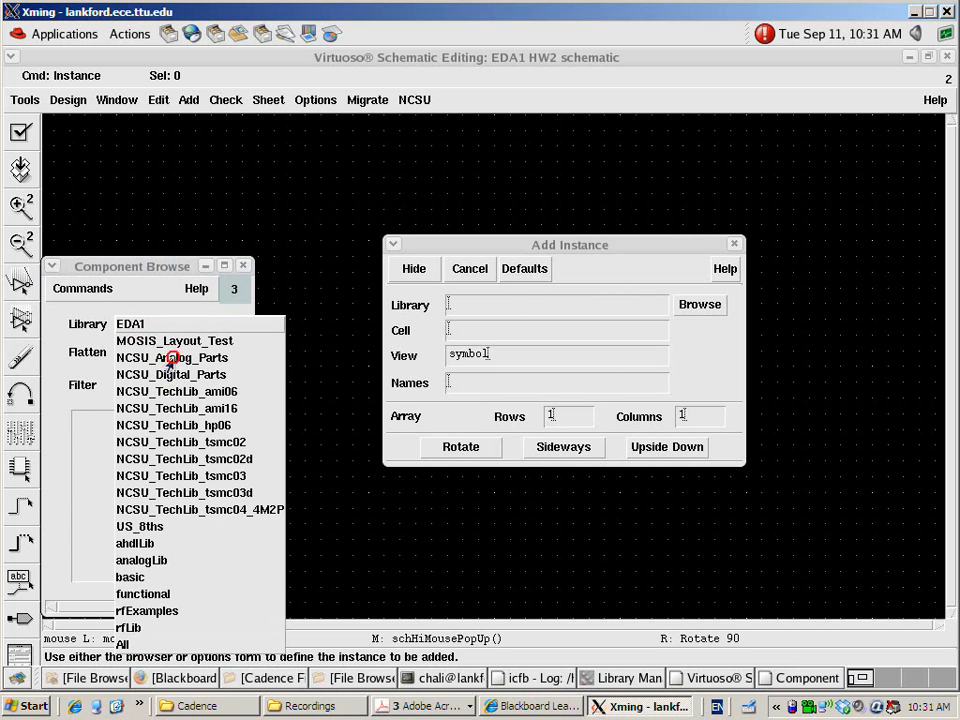
pyautogui.click(172, 358)
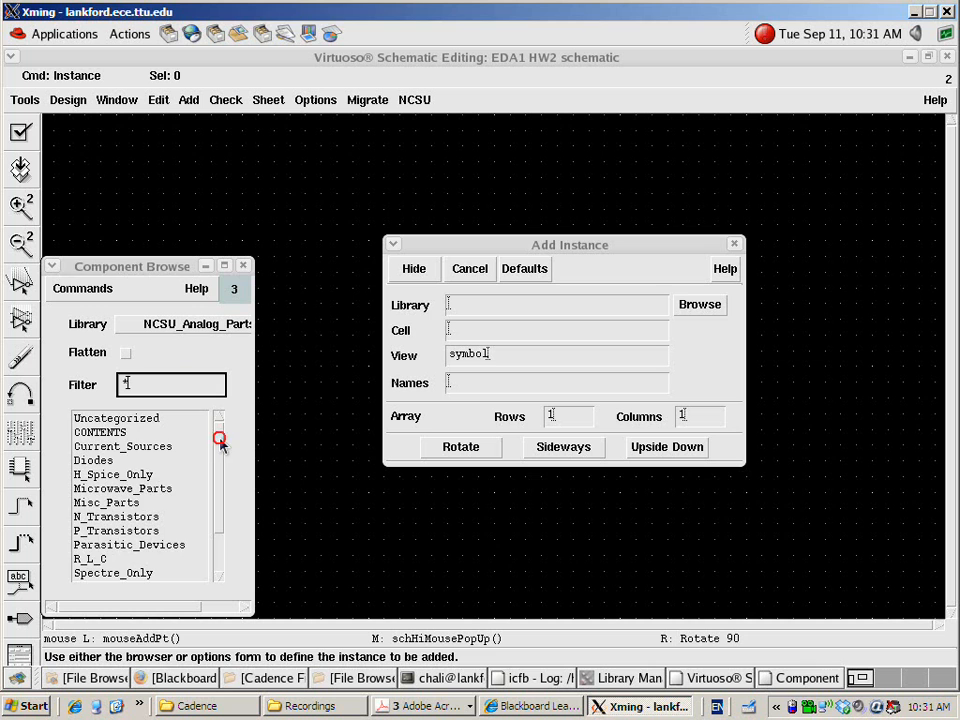
# Place an nmos4 symbol from the N_Transistors category in the empty schematic and end instance placement
pyautogui.moveTo(220, 439); pyautogui.dragTo(217, 477)
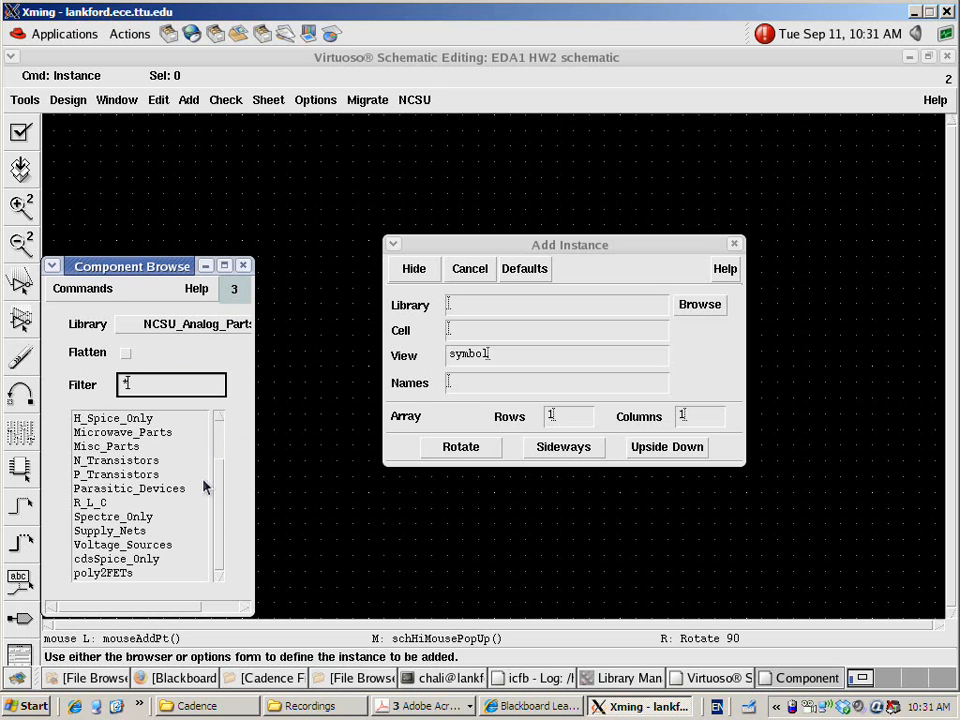
pyautogui.click(128, 461)
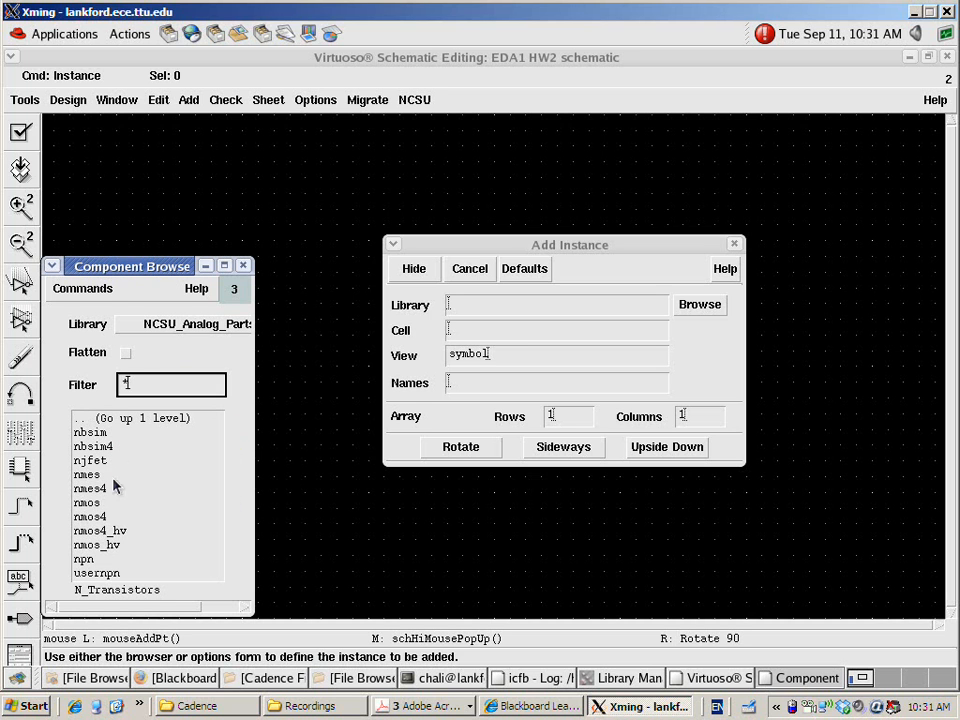
pyautogui.click(88, 516)
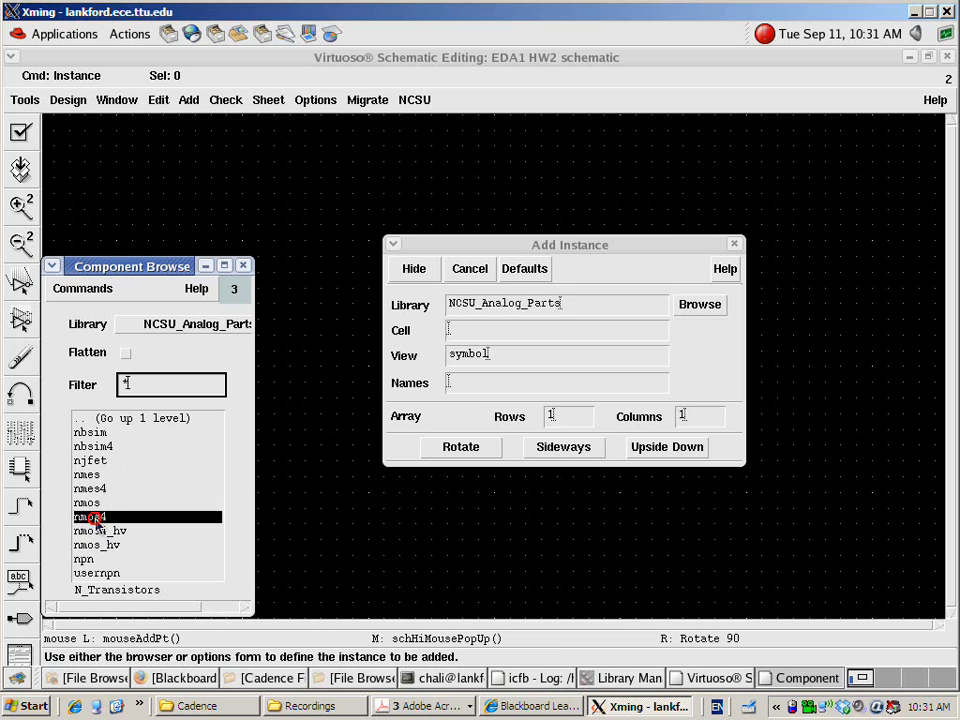
pyautogui.click(340, 358)
pyautogui.press('Escape')
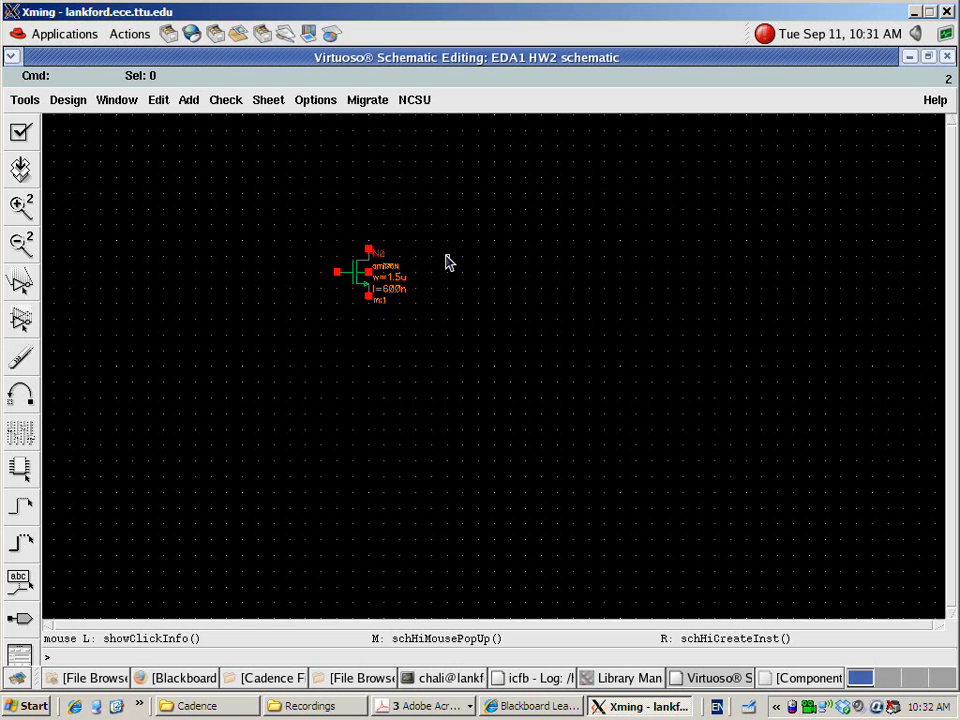
pyautogui.press('f')
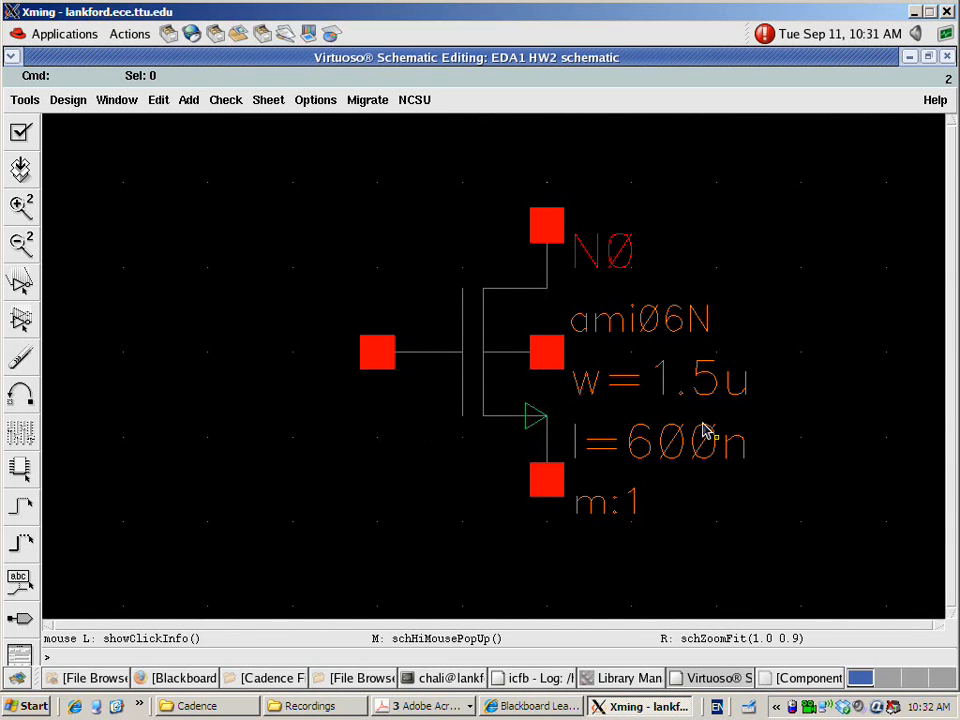
# Open the object properties of the nmos4 transistor and enlarge the form to show its CDF parameters
pyautogui.click(502, 380)
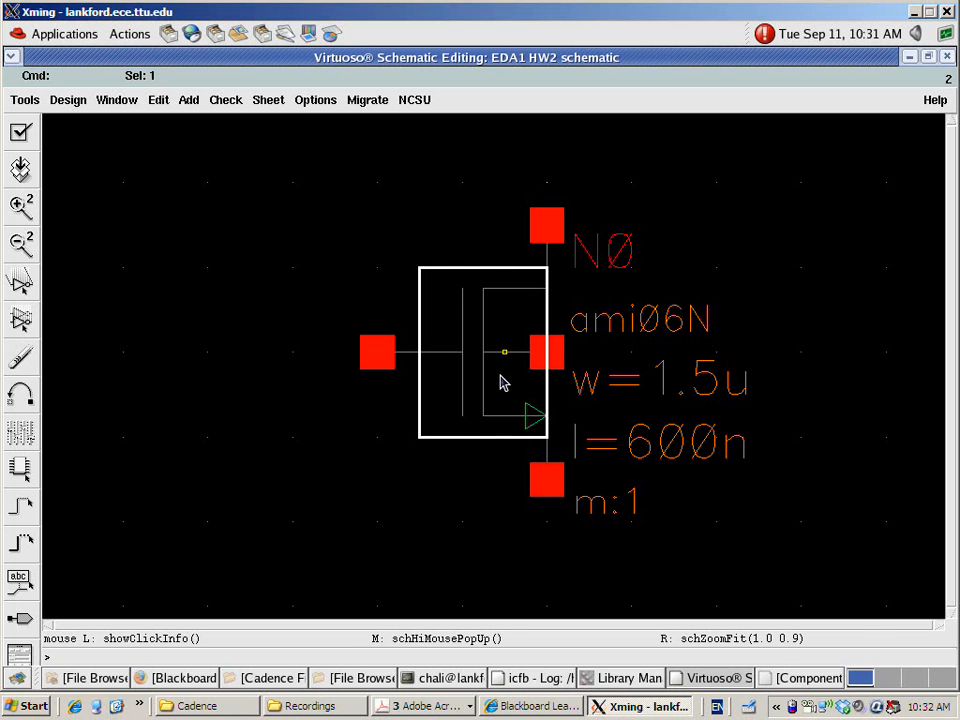
pyautogui.press('q')
pyautogui.moveTo(563, 313); pyautogui.dragTo(476, 56)
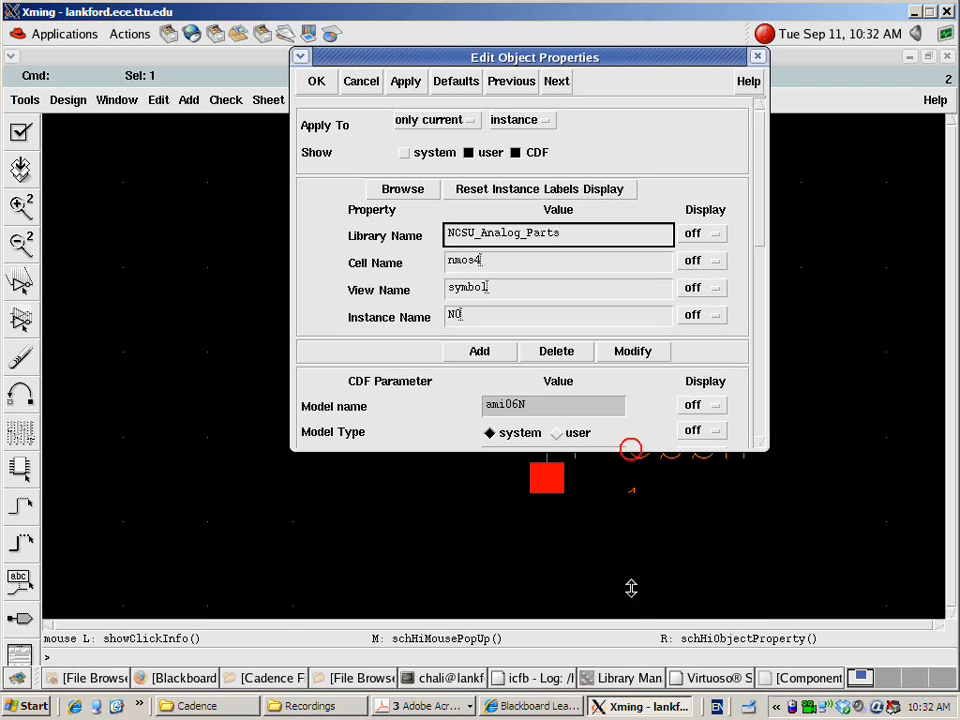
pyautogui.moveTo(631, 588); pyautogui.dragTo(632, 634)
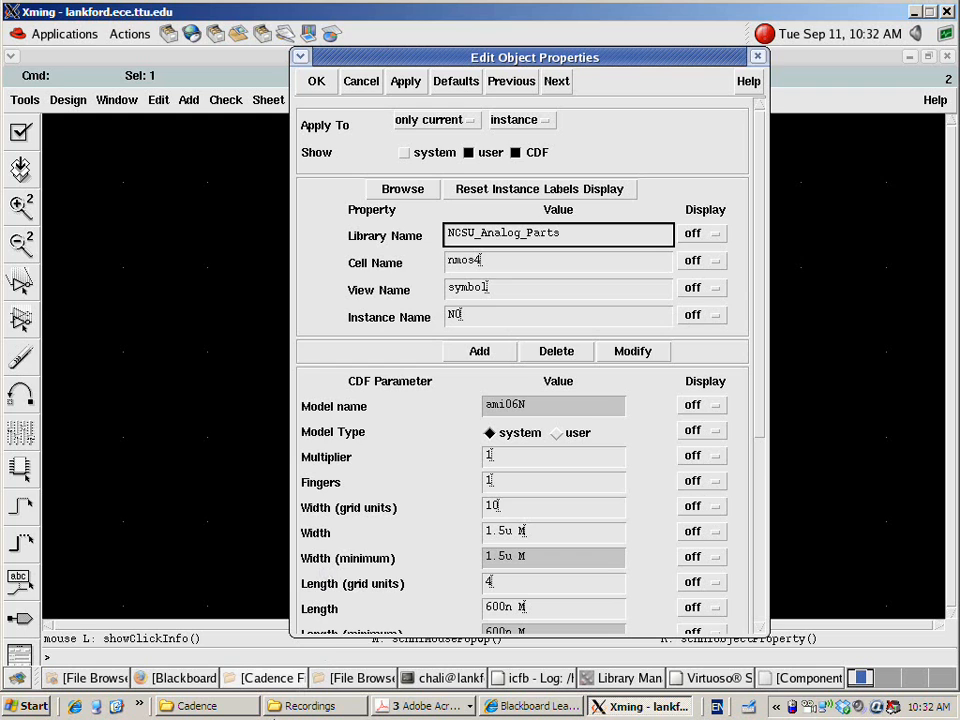
# Open HW2.pdf from the HW\HW2 course folder, read the NMOS transistor size in Problem 3, and switch back to Xming
pyautogui.click(295, 706)
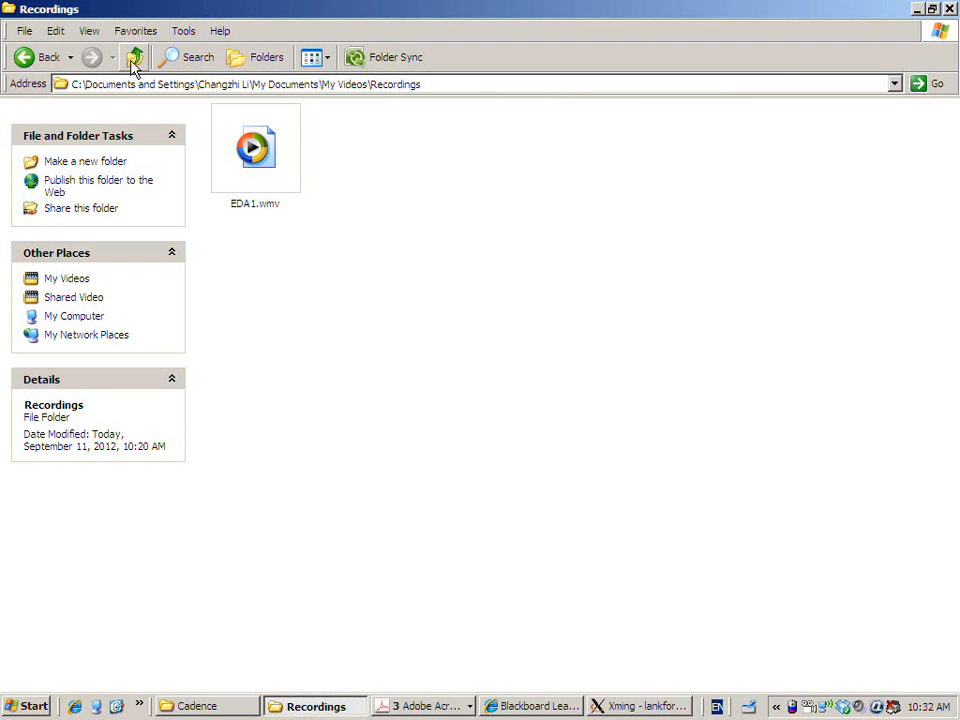
pyautogui.click(215, 706)
pyautogui.click(135, 57)
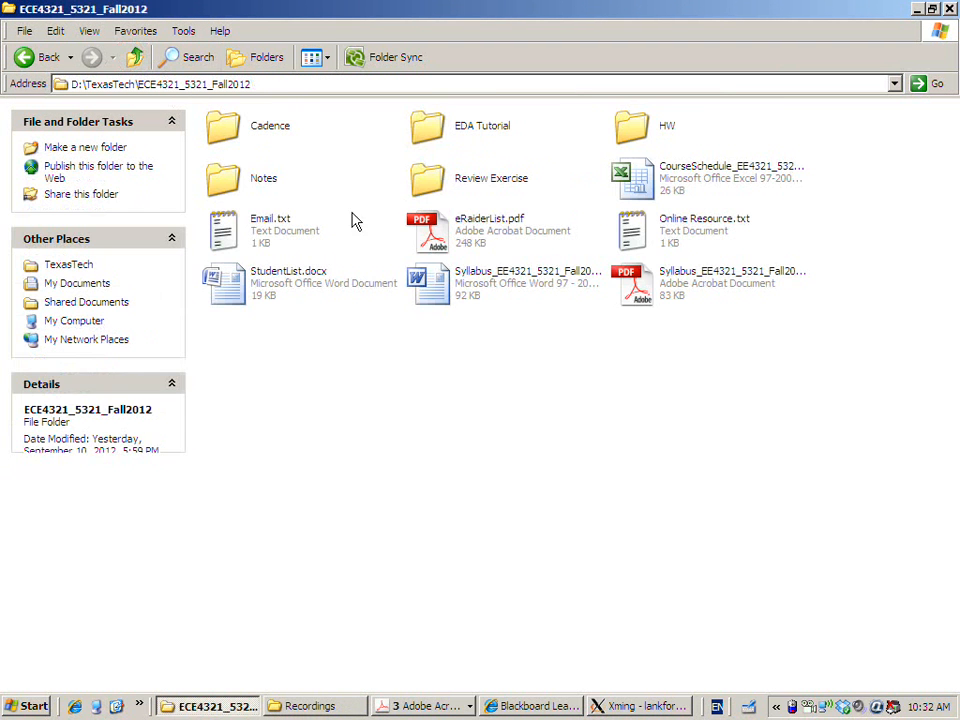
pyautogui.doubleClick(660, 130)
pyautogui.doubleClick(430, 128)
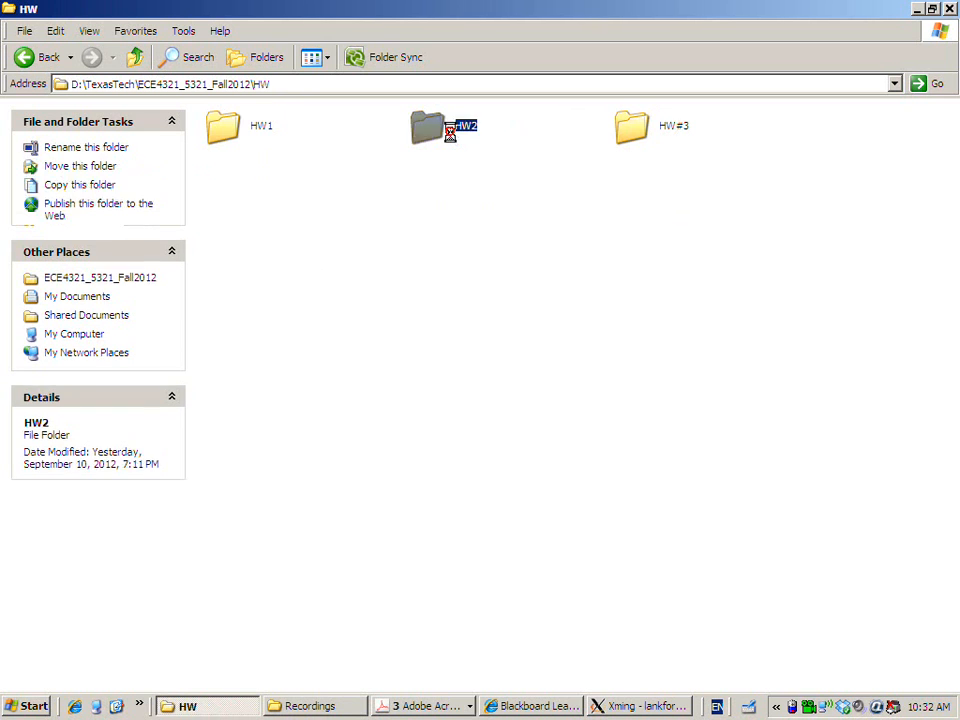
pyautogui.click(440, 133)
pyautogui.doubleClick(440, 133)
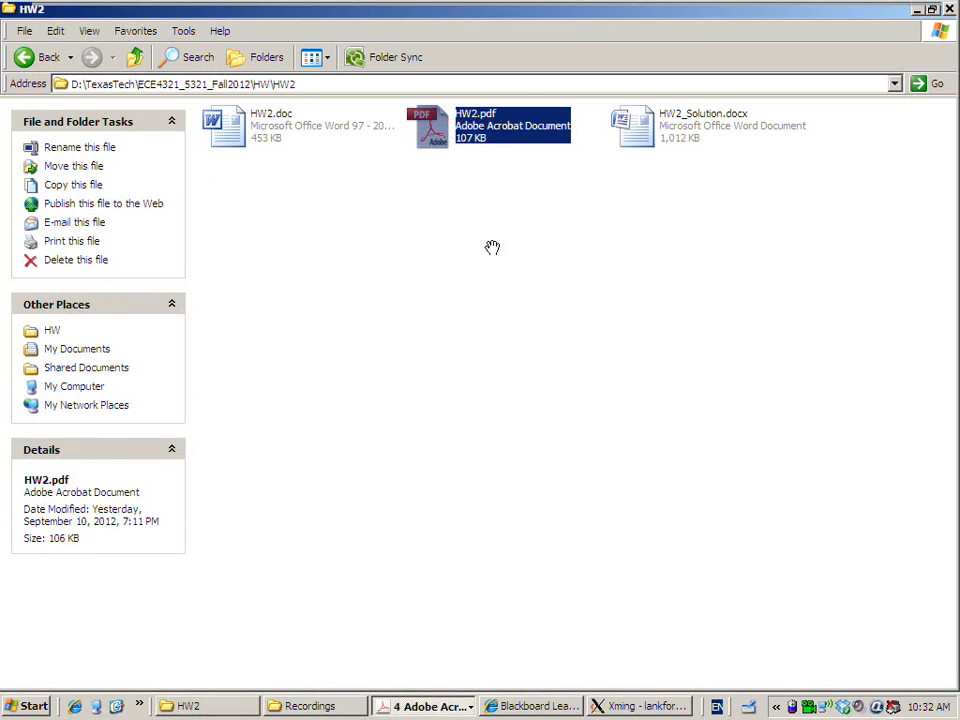
pyautogui.scroll(-4, 535, 275)
pyautogui.scroll(-3, 535, 275)
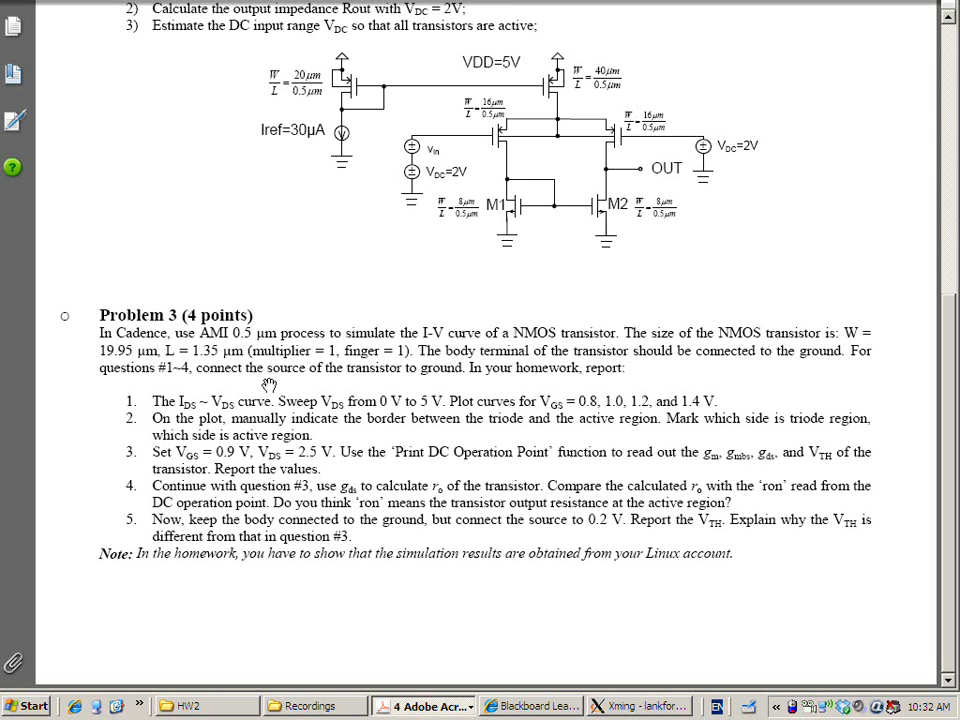
pyautogui.click(645, 706)
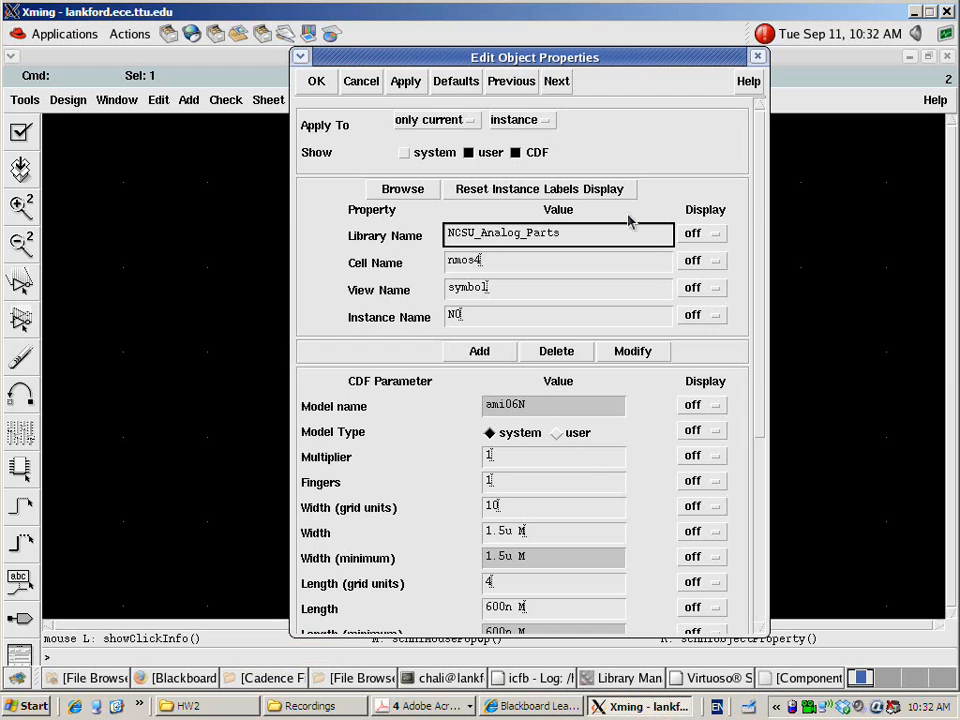
# Set the nmos4 transistor's width to 19.95u in its object properties
pyautogui.moveTo(757, 175); pyautogui.dragTo(755, 411)
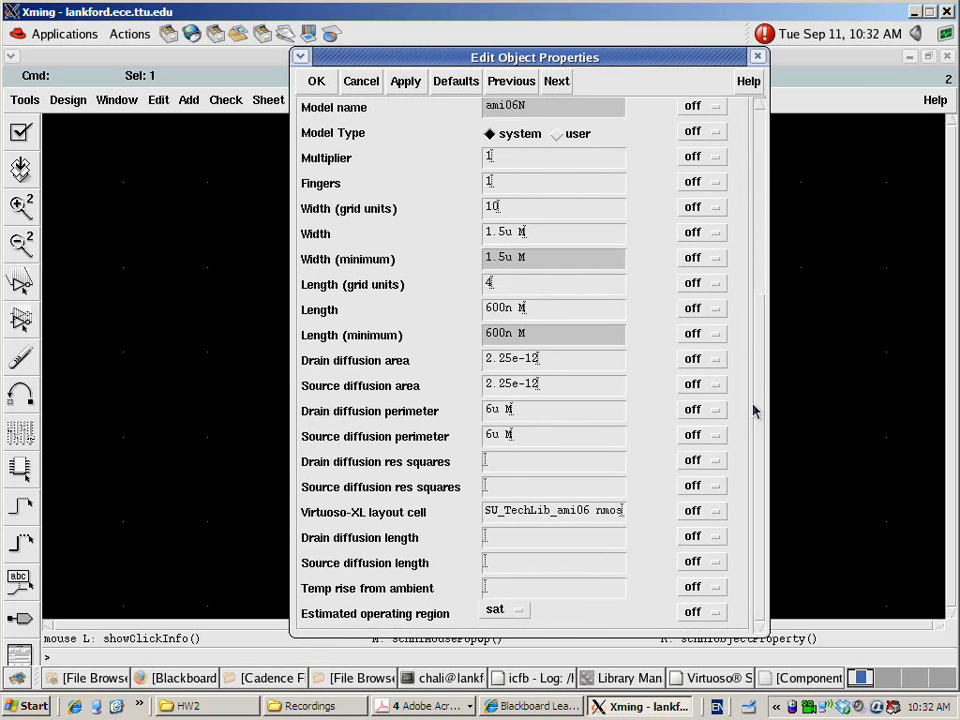
pyautogui.moveTo(538, 231); pyautogui.dragTo(477, 240)
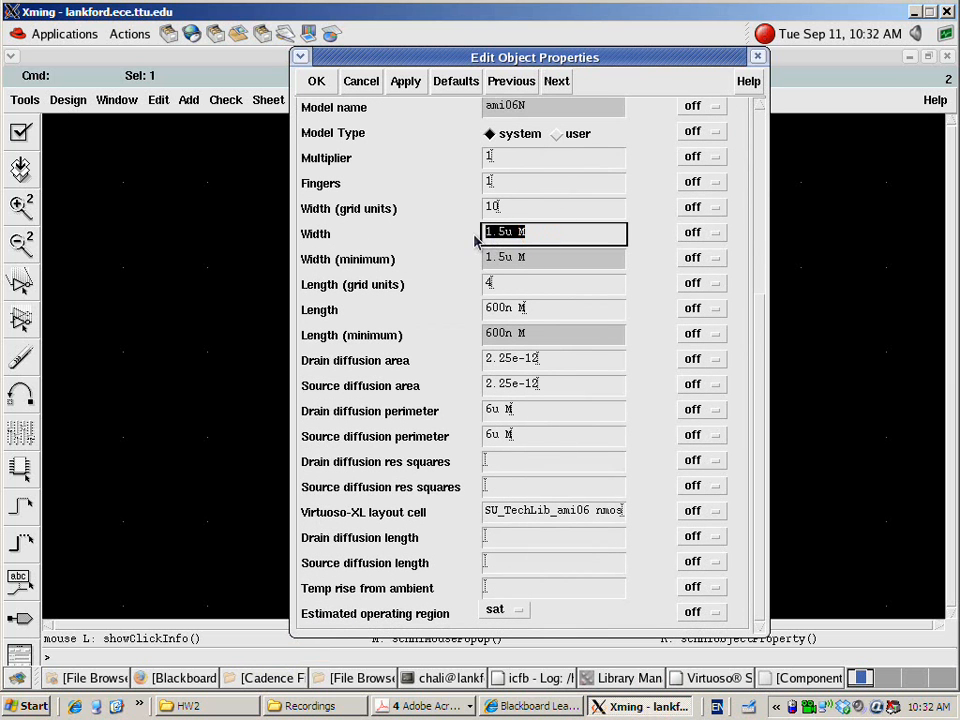
pyautogui.write('19.95u')
pyautogui.press('Tab')
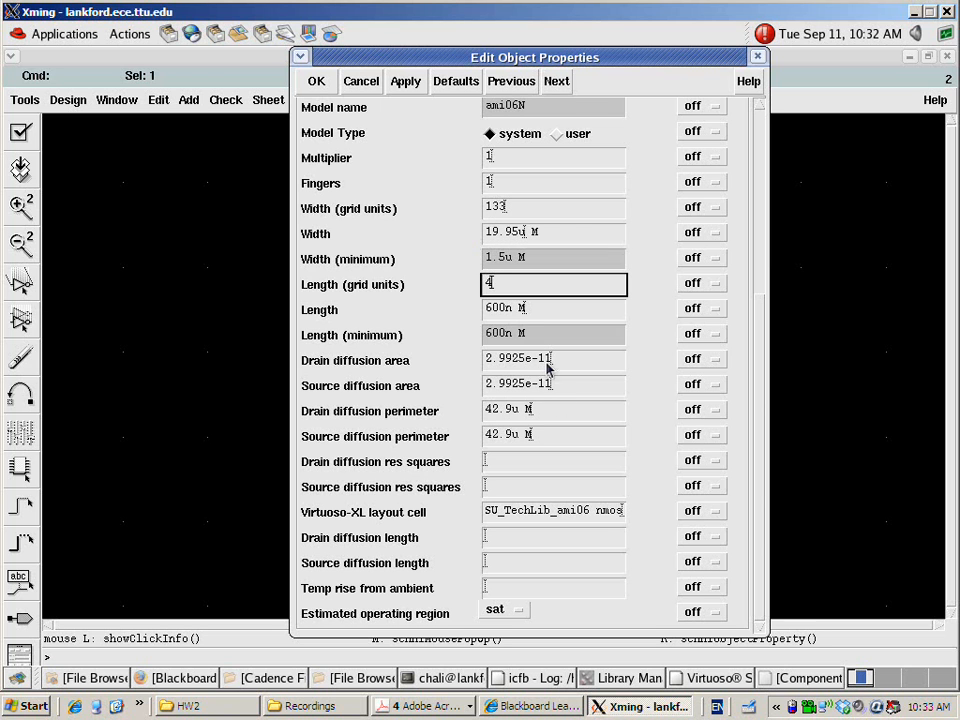
# Set the transistor's length to 1.35u, accept the property changes, and deselect the transistor
pyautogui.click(531, 309)
pyautogui.moveTo(531, 309); pyautogui.dragTo(463, 316)
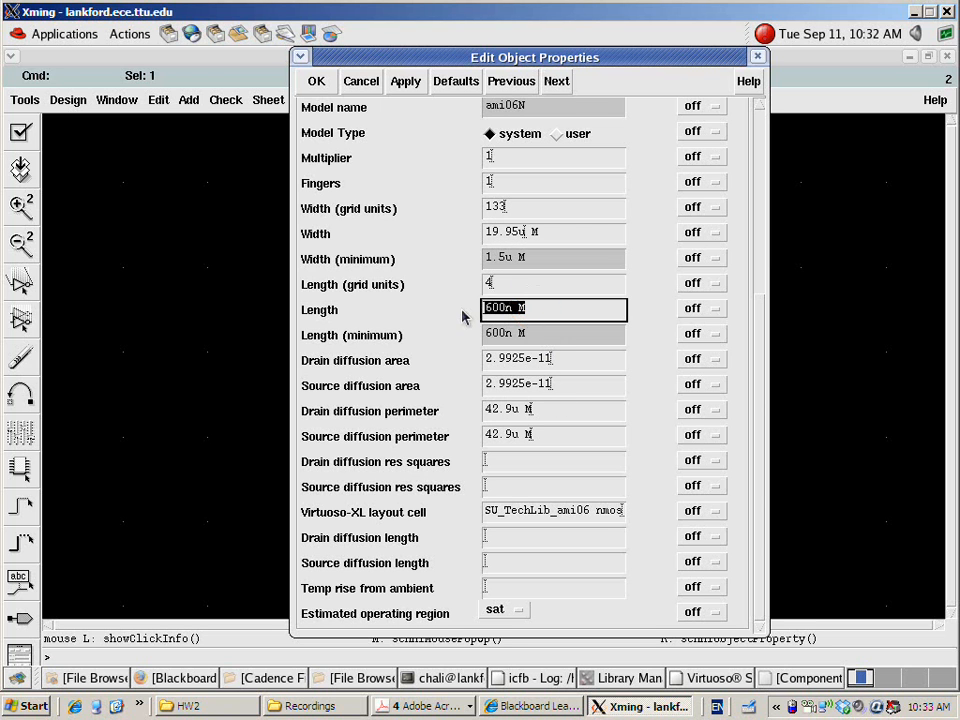
pyautogui.write('1.35u')
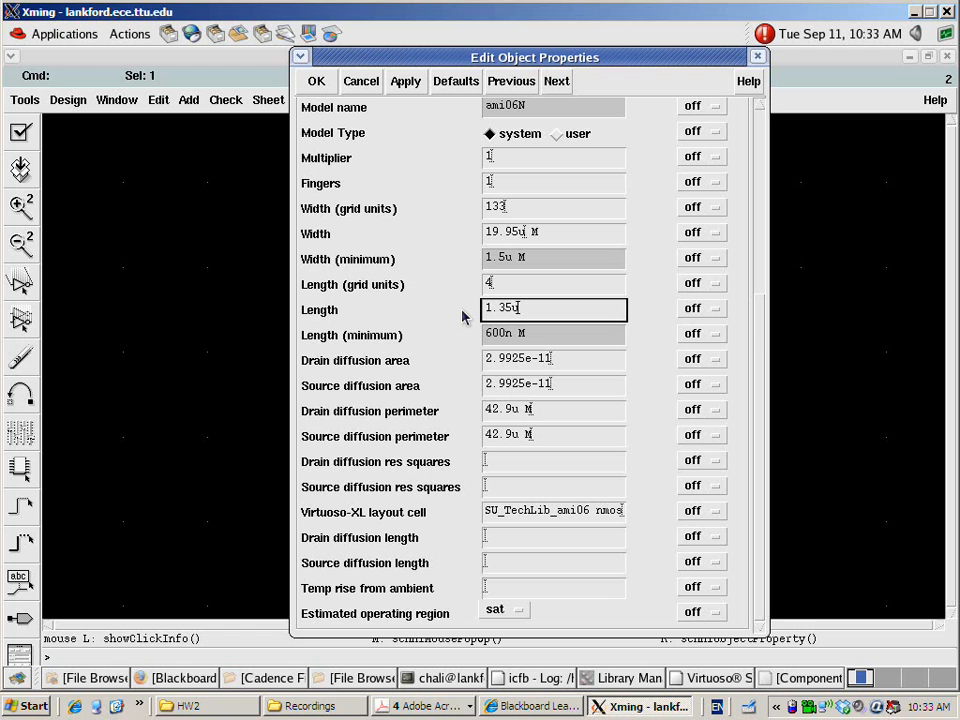
pyautogui.press('Tab')
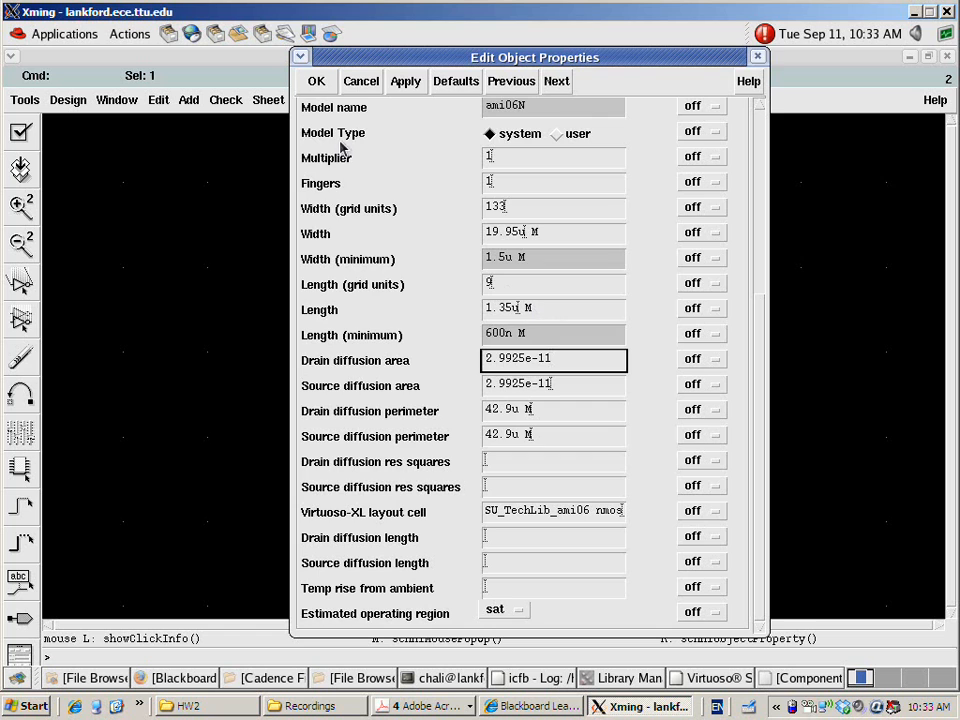
pyautogui.click(318, 81)
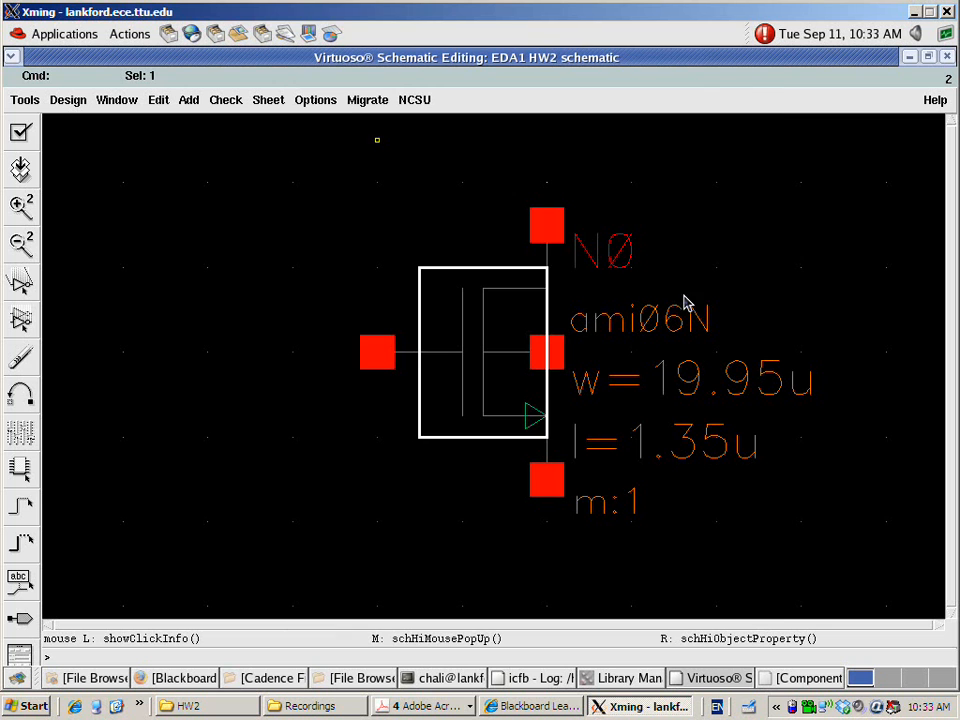
pyautogui.click(829, 247)
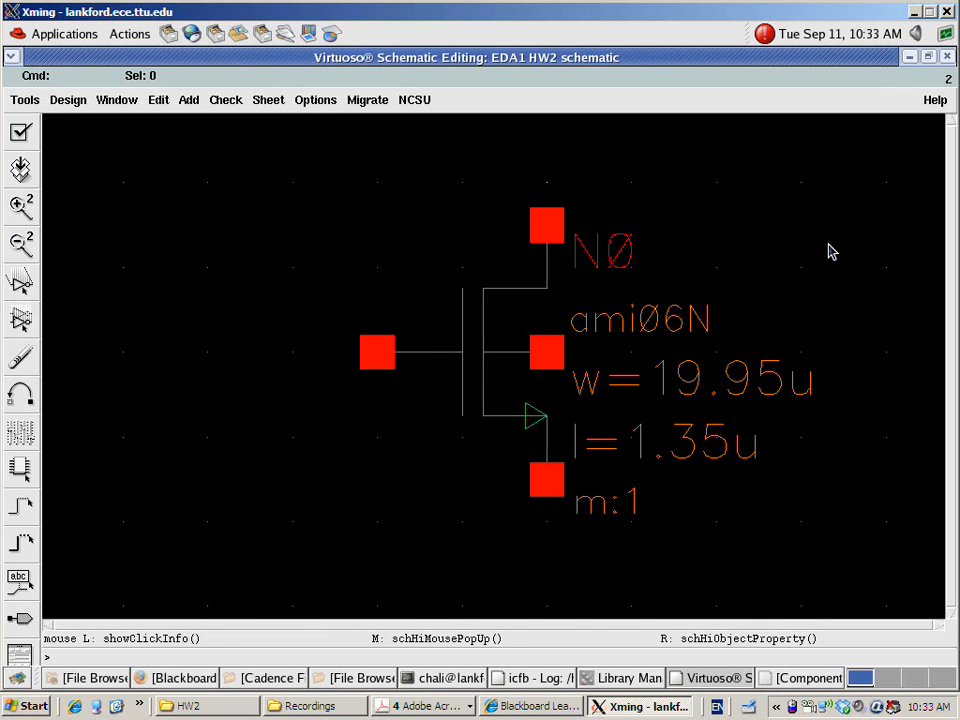
# Place a gnd symbol from the Sources/Globals category of analogLib below the transistor's source terminal
pyautogui.press('i')
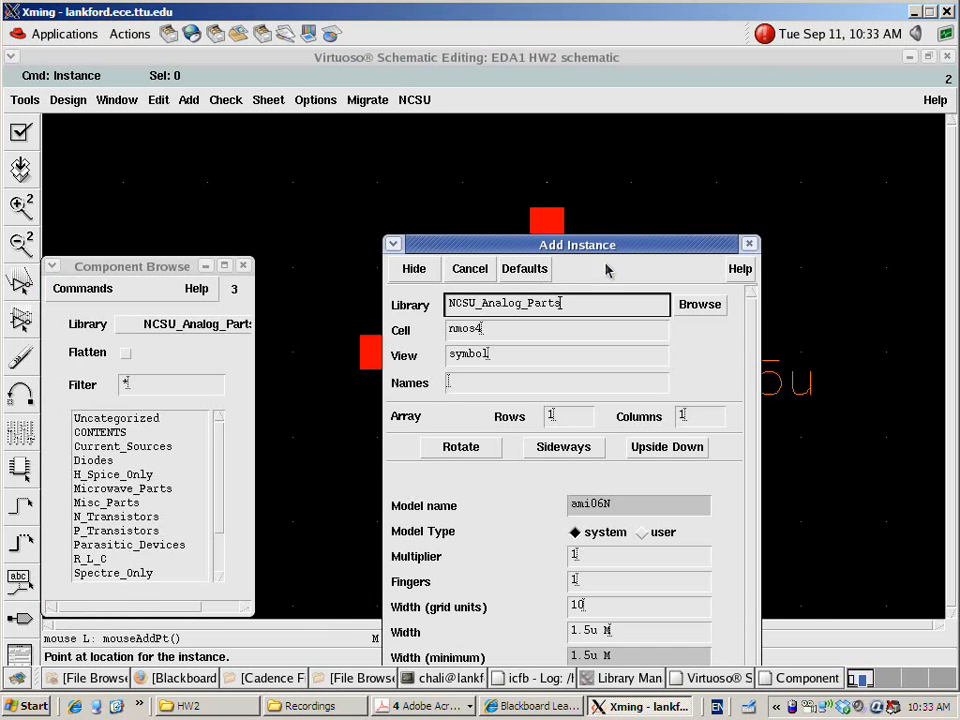
pyautogui.moveTo(619, 250); pyautogui.dragTo(619, 127)
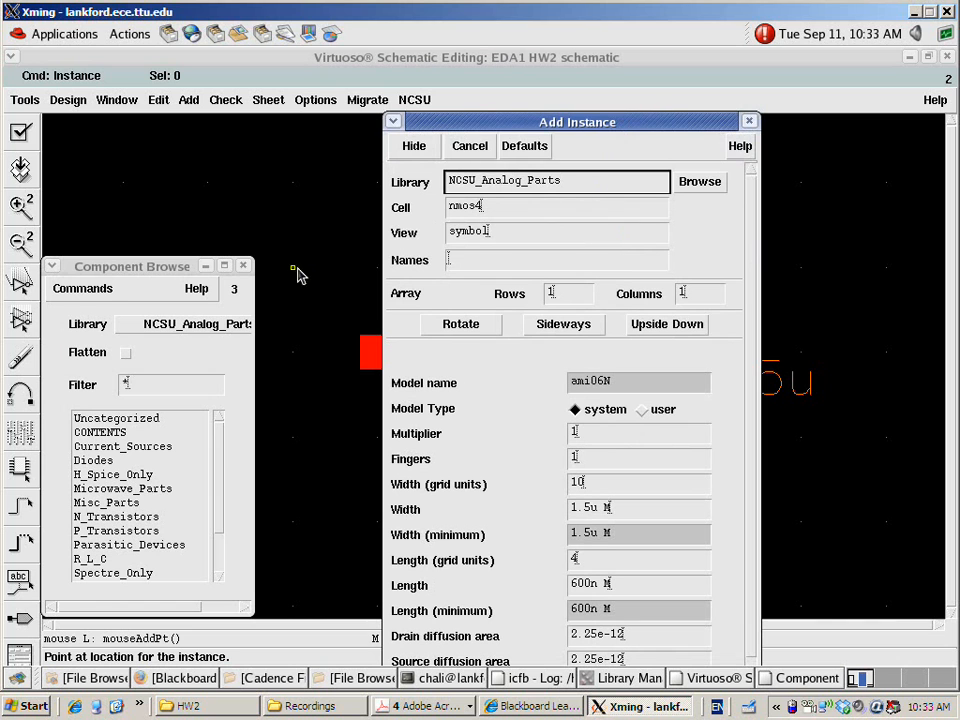
pyautogui.click(209, 324)
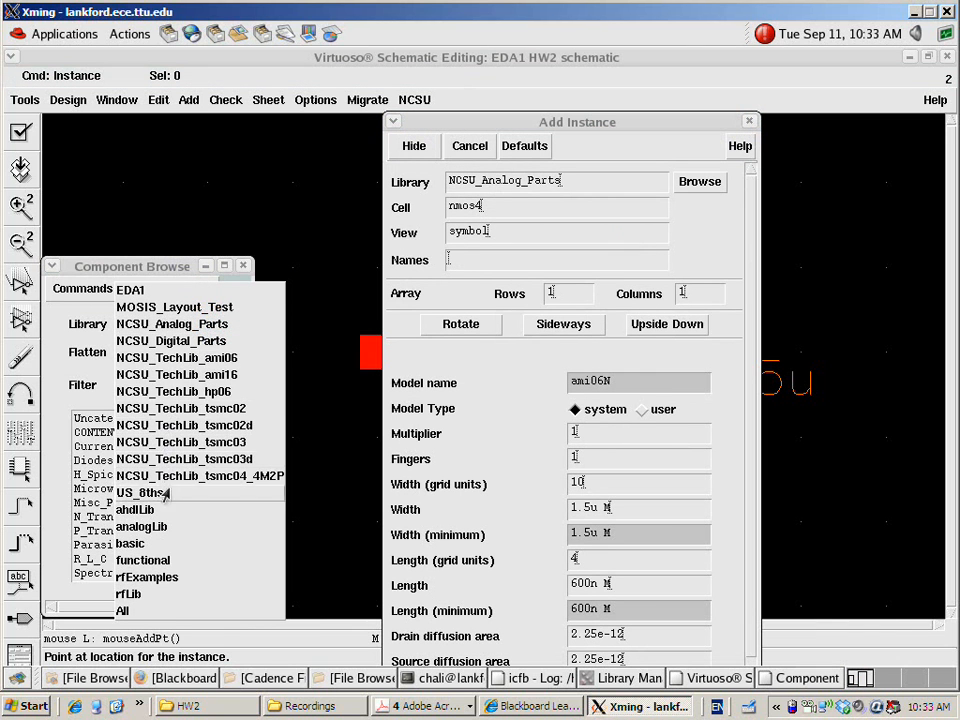
pyautogui.click(152, 527)
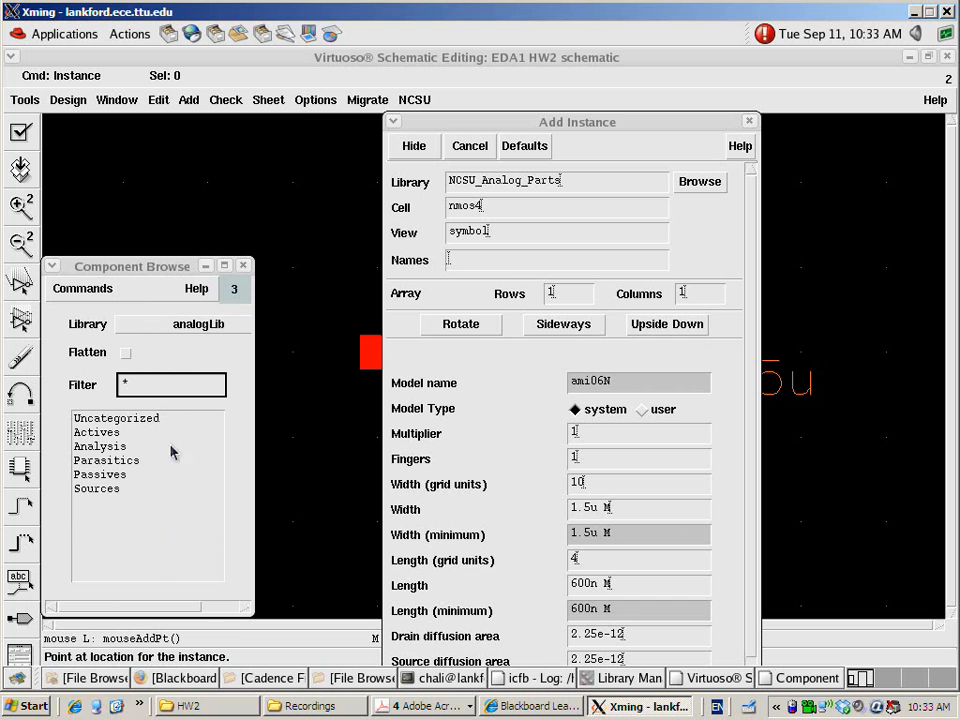
pyautogui.click(106, 492)
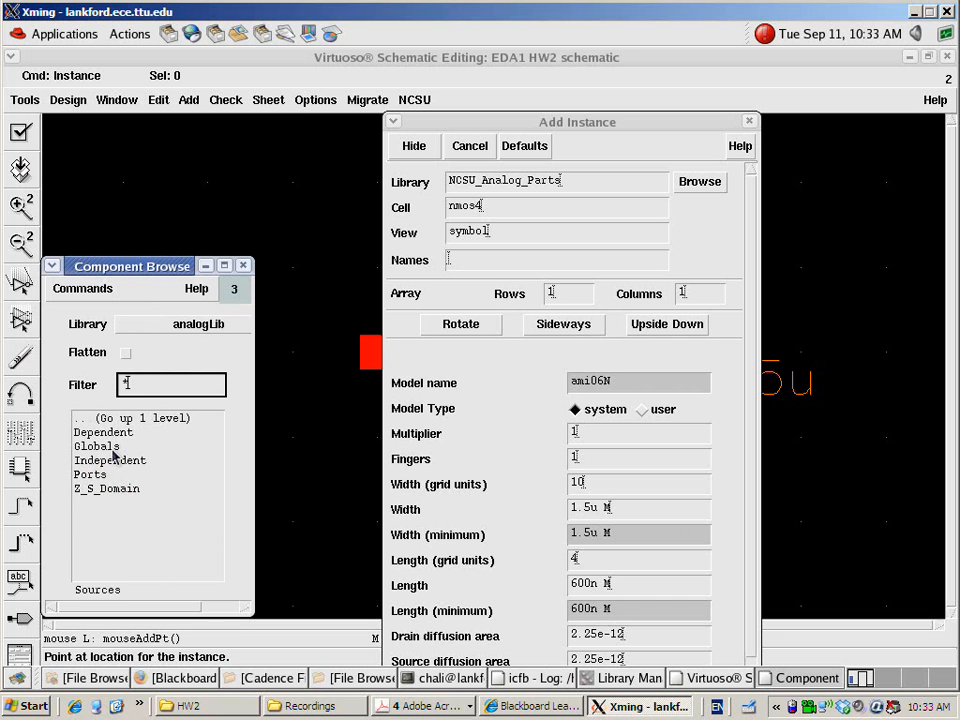
pyautogui.click(108, 446)
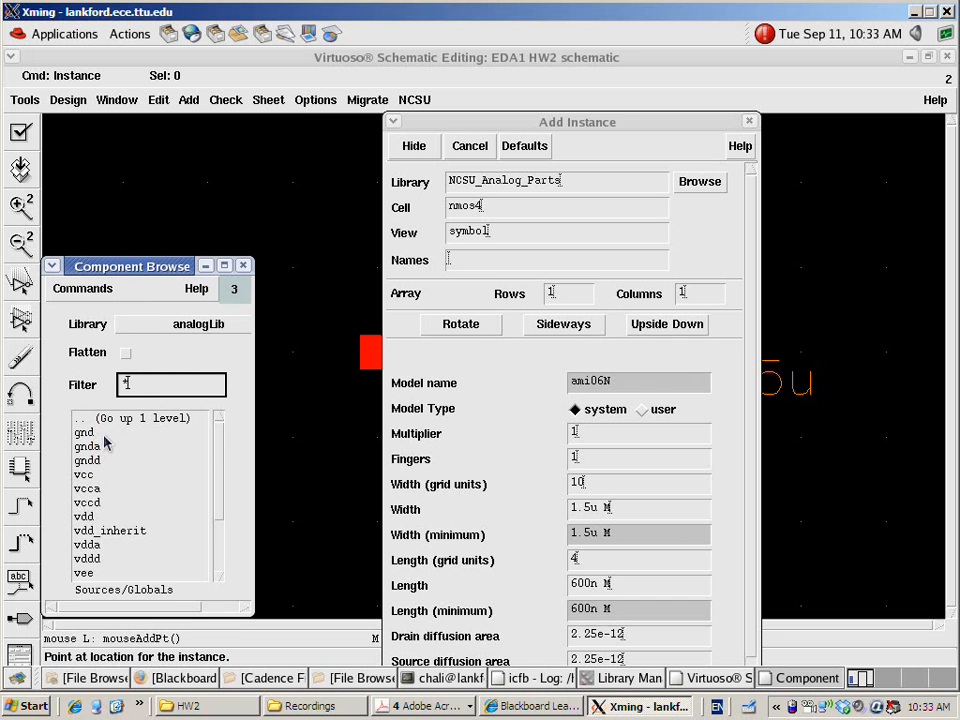
pyautogui.click(106, 442)
pyautogui.click(808, 98)
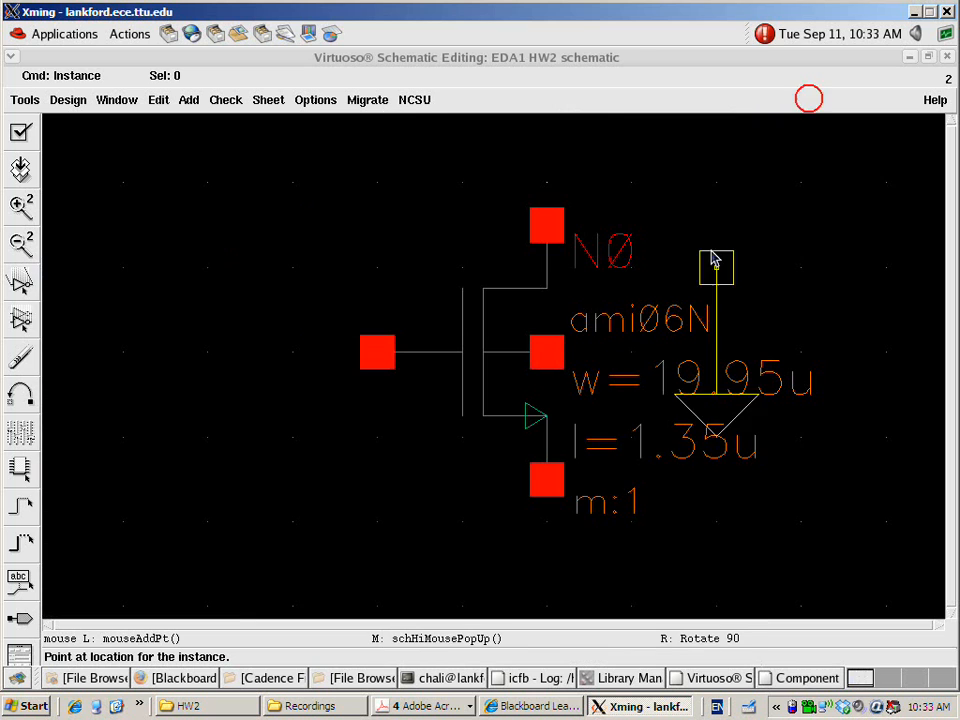
pyautogui.scroll(-3, 604, 396)
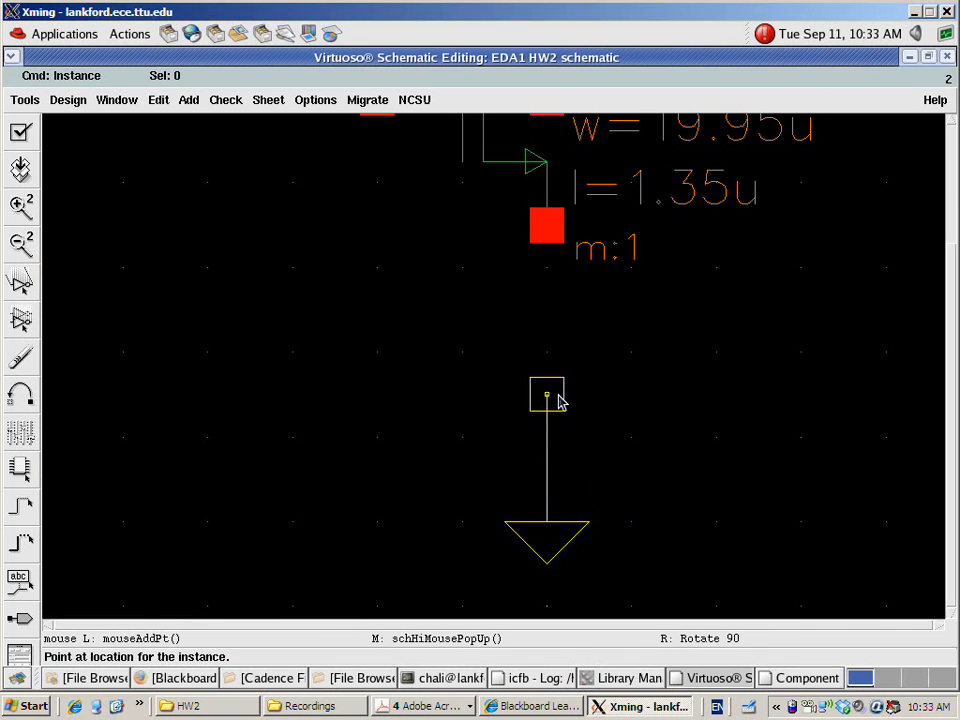
pyautogui.click(547, 395)
pyautogui.press('Escape')
pyautogui.press('f')
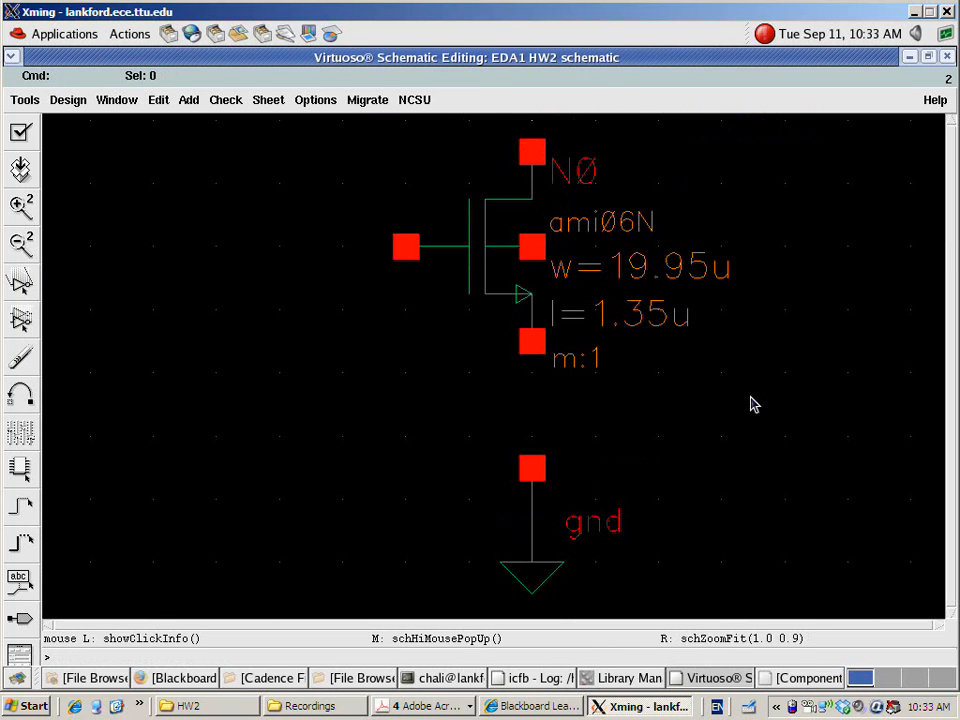
# Add a vdc source from analogLib on the gate side of the transistor
pyautogui.press('i')
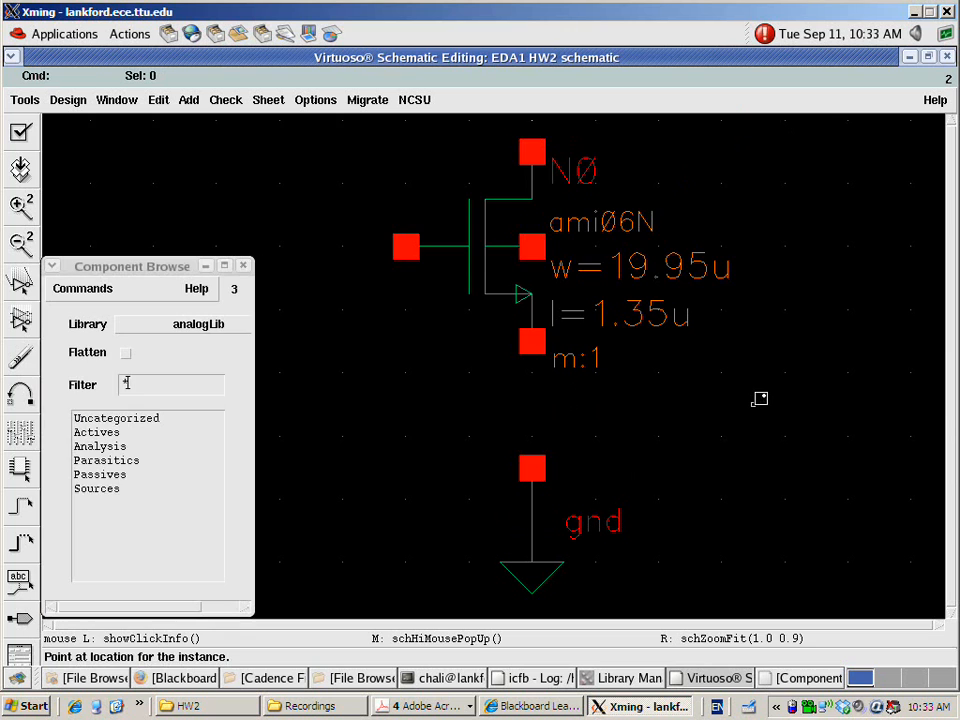
pyautogui.moveTo(155, 268); pyautogui.dragTo(151, 262)
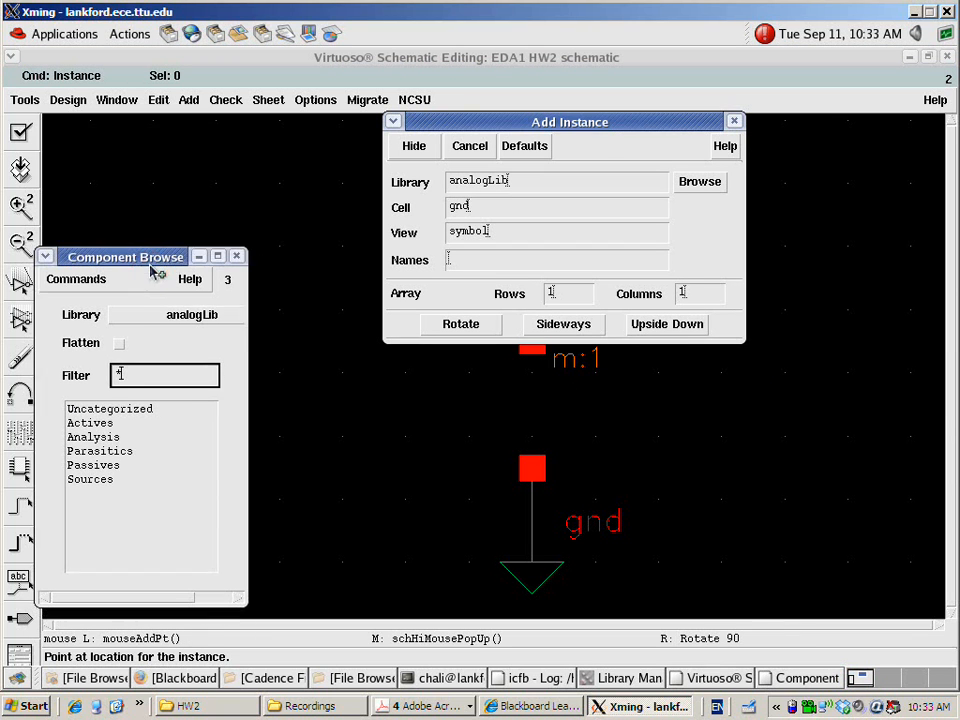
pyautogui.click(502, 210)
pyautogui.doubleClick(501, 210)
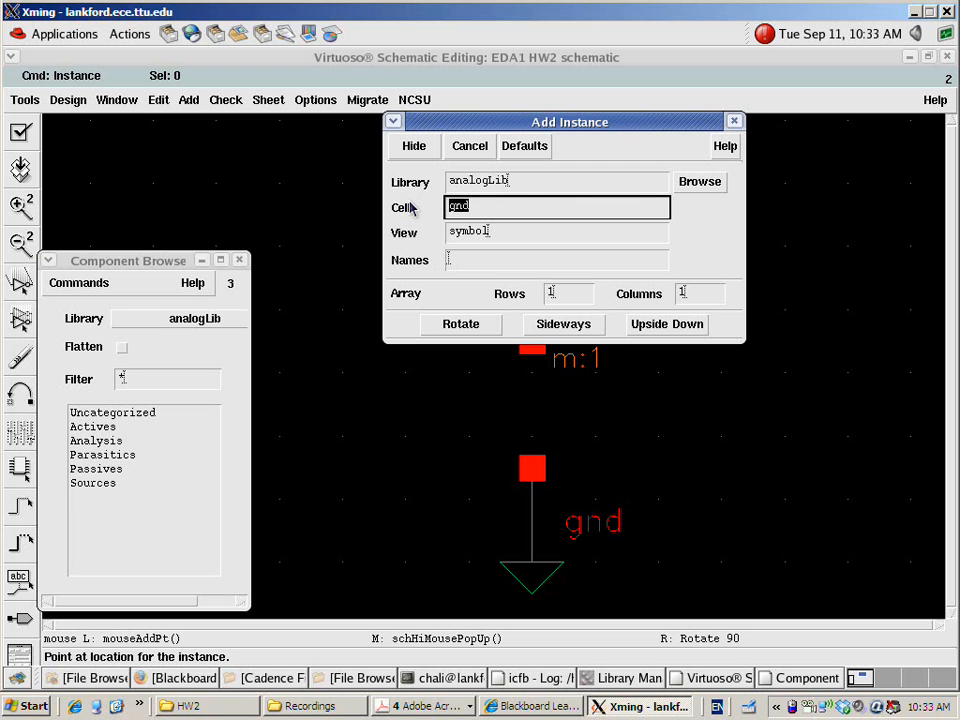
pyautogui.press('Tab')
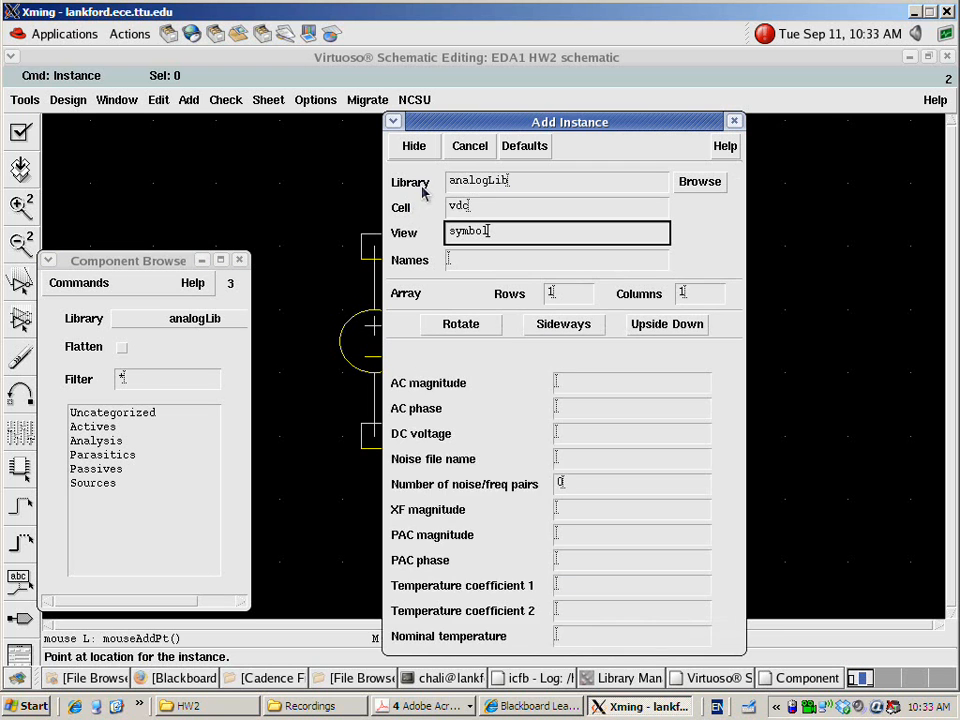
pyautogui.click(642, 70)
pyautogui.click(160, 285)
# Wire the positive terminal of the vdc source to the transistor's gate
pyautogui.press('w')
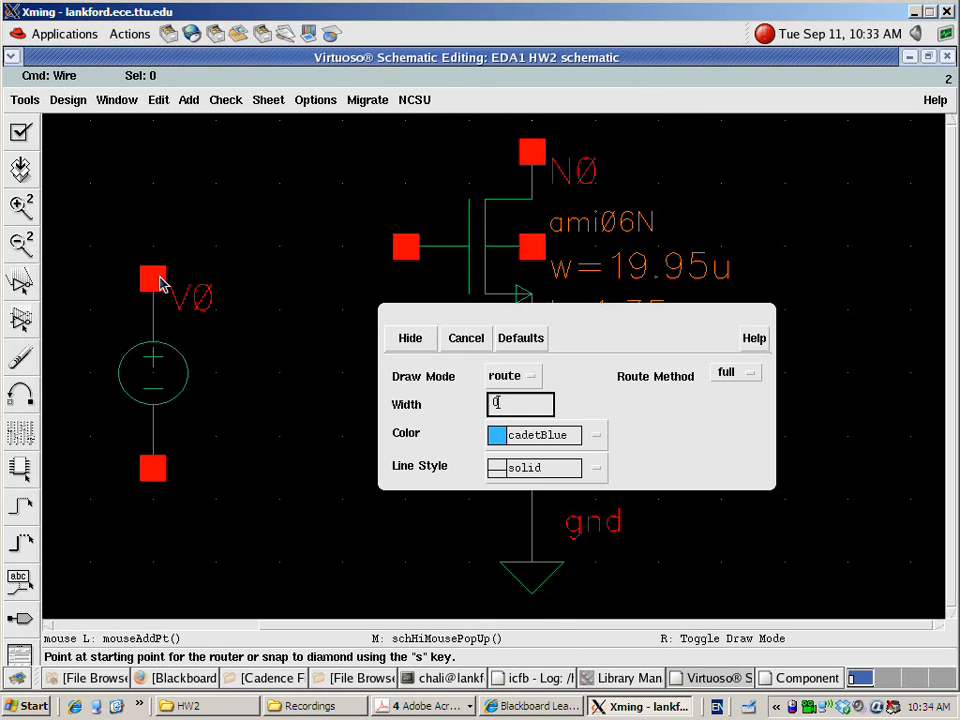
pyautogui.click(465, 340)
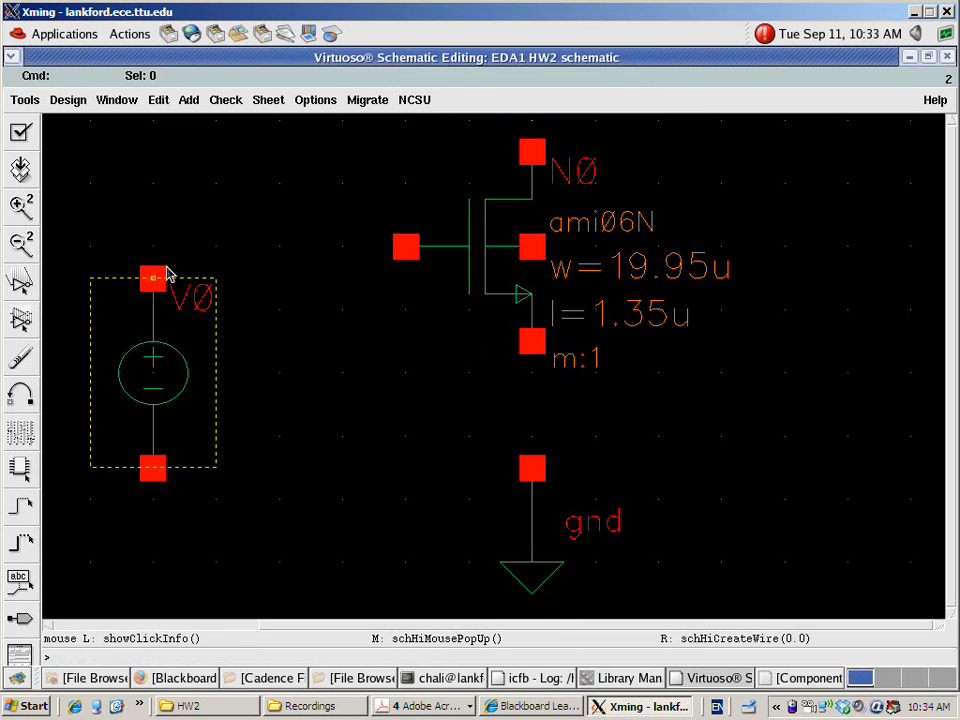
pyautogui.press('w')
pyautogui.click(154, 270)
pyautogui.click(405, 247)
pyautogui.press('Escape')
# Wire the gnd symbol below the transistor to its source terminal
pyautogui.press('w')
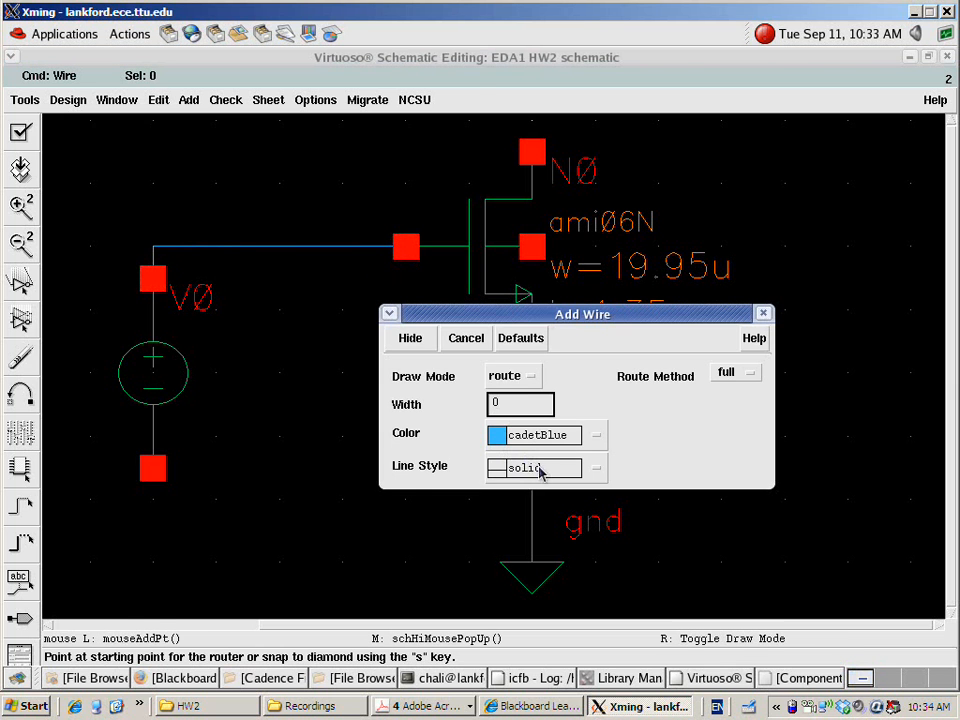
pyautogui.moveTo(574, 316); pyautogui.dragTo(194, 237)
pyautogui.click(522, 469)
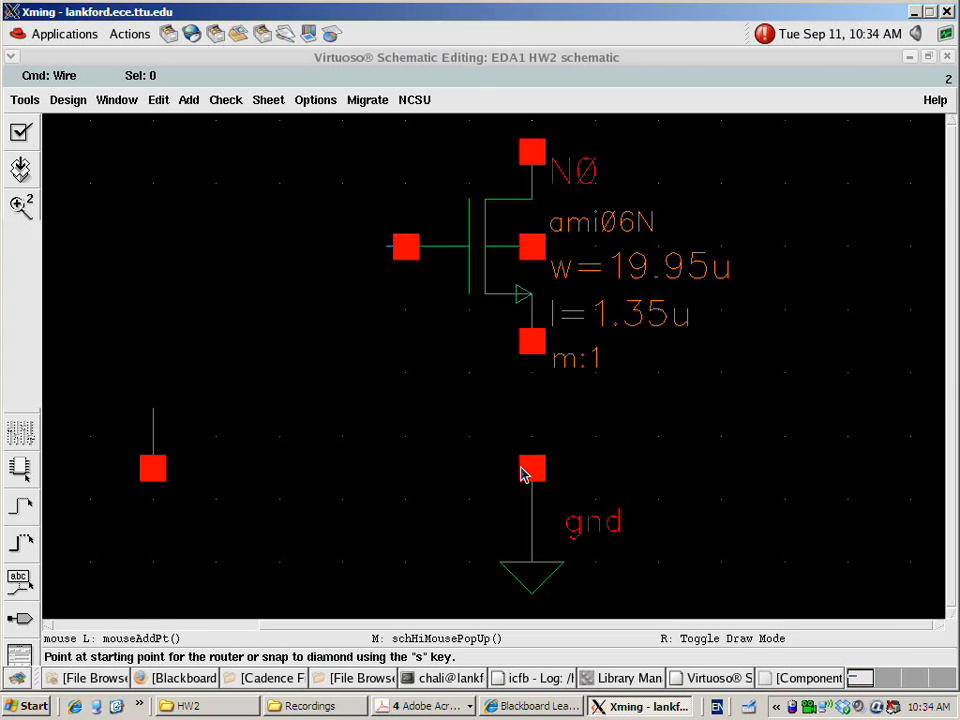
pyautogui.click(533, 343)
pyautogui.press('Escape')
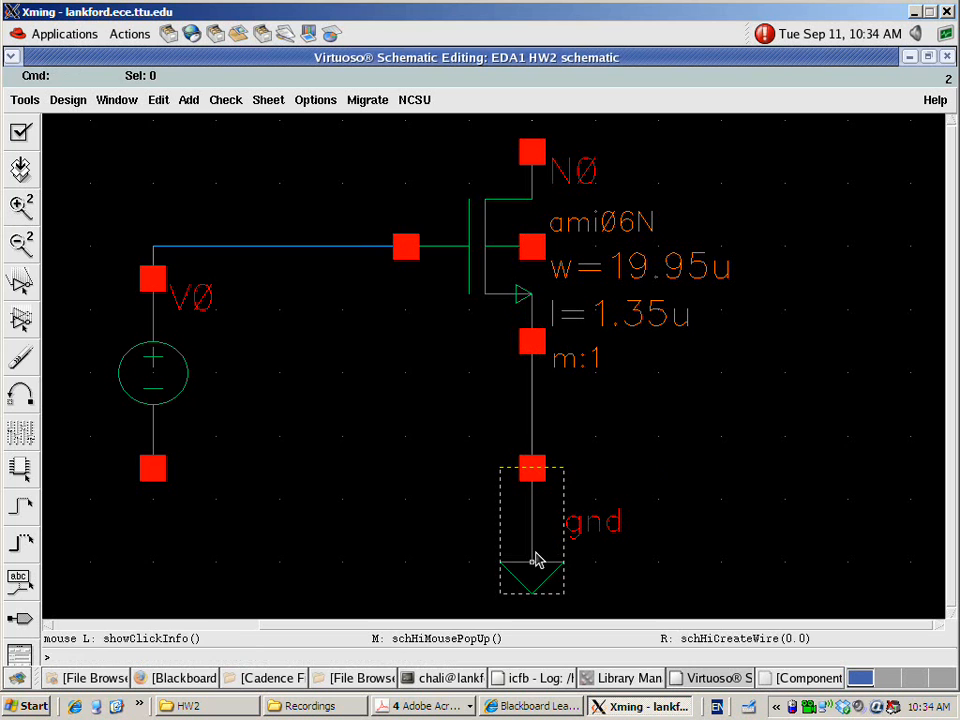
# Copy the gnd symbol below the vdc source and wire it to the source's negative terminal
pyautogui.press('c')
pyautogui.click(536, 561)
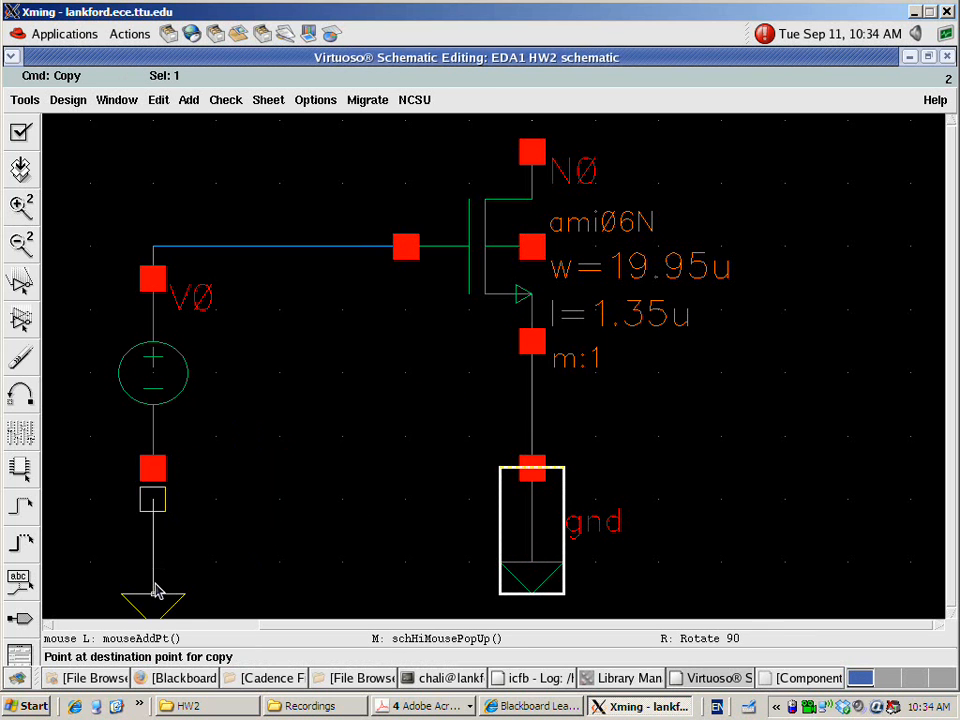
pyautogui.click(145, 616)
pyautogui.press('Escape')
pyautogui.press('w')
pyautogui.click(153, 527)
pyautogui.click(153, 470)
pyautogui.press('Escape')
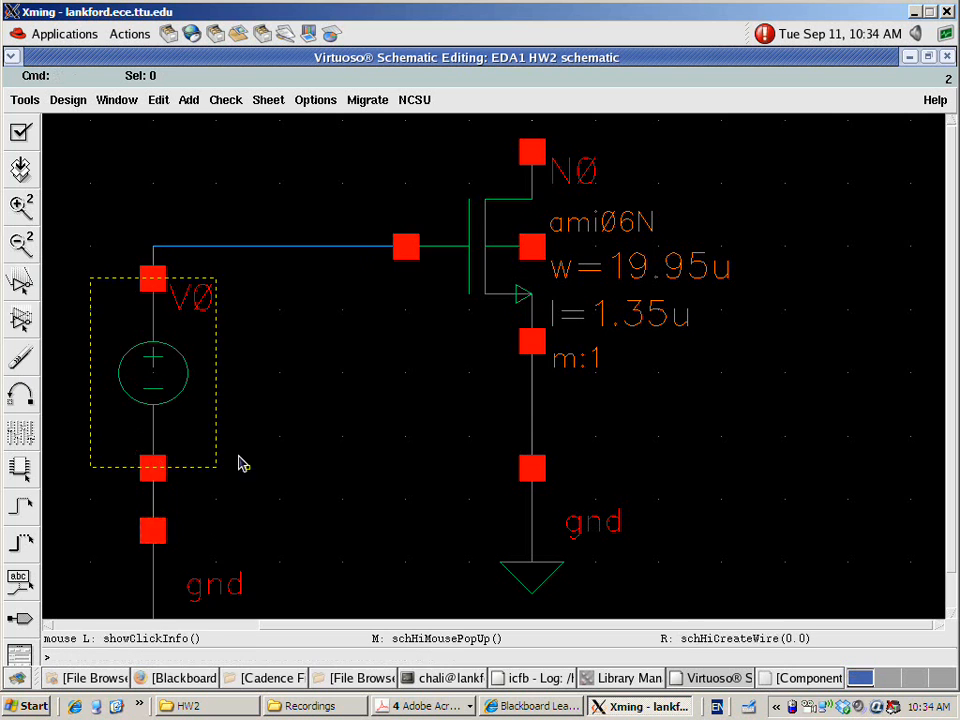
# Route a wire from the transistor's body terminal around its parameter labels to the ground node below it
pyautogui.press('f')
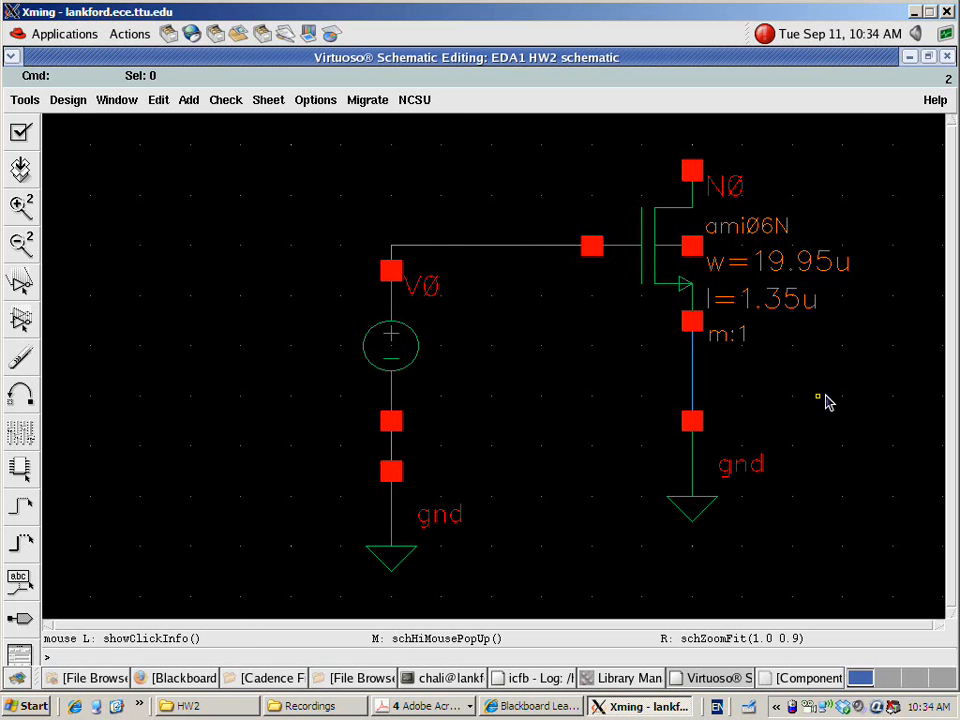
pyautogui.press('w')
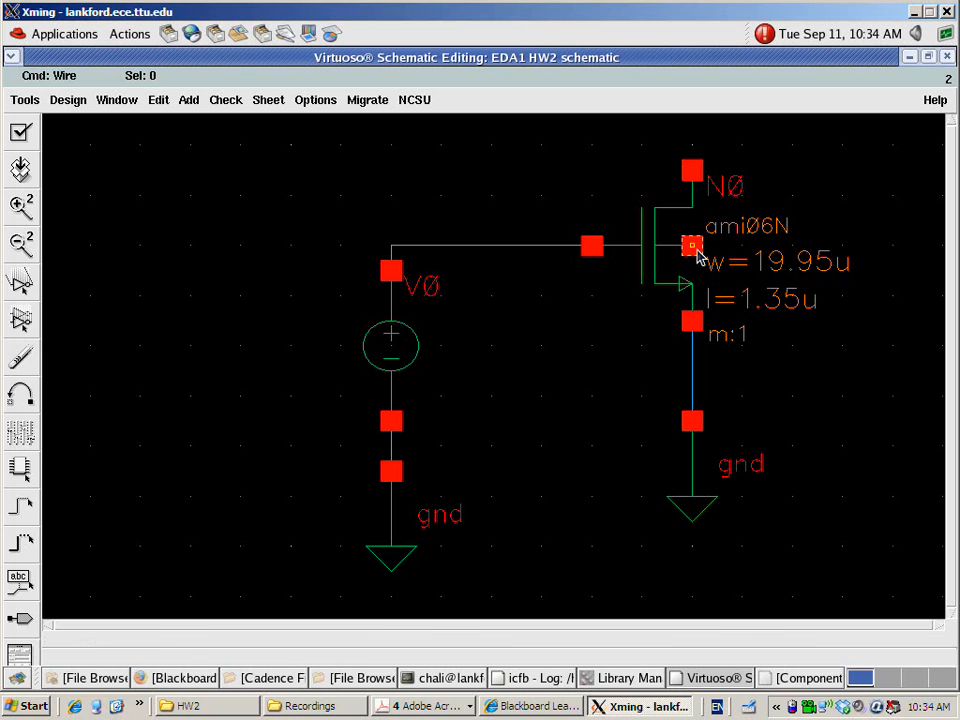
pyautogui.click(694, 247)
pyautogui.click(836, 250)
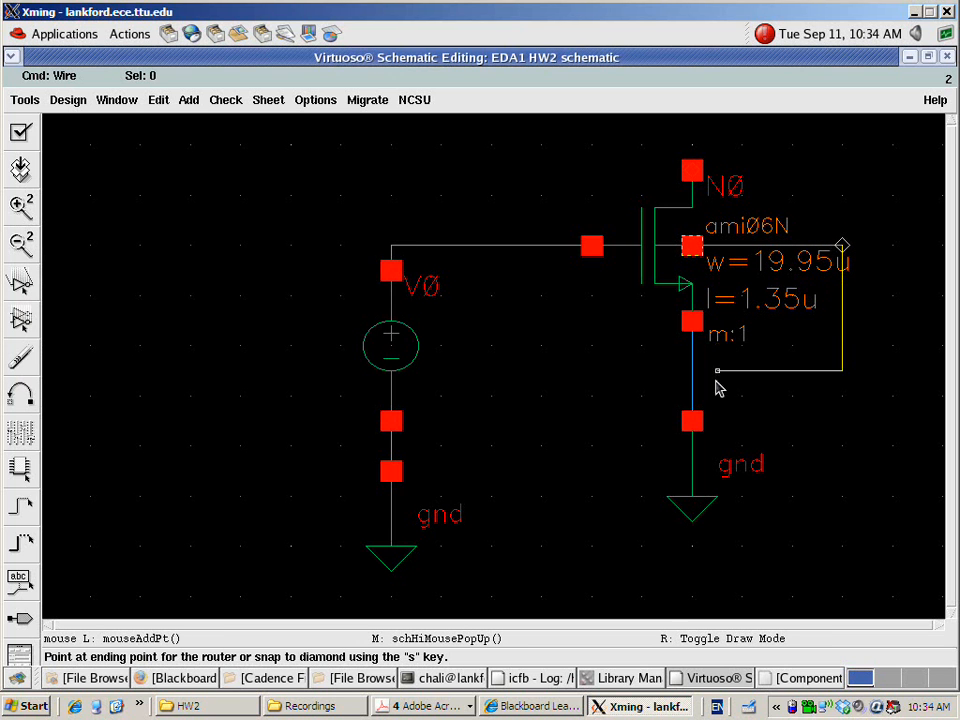
pyautogui.click(702, 424)
pyautogui.press('Escape')
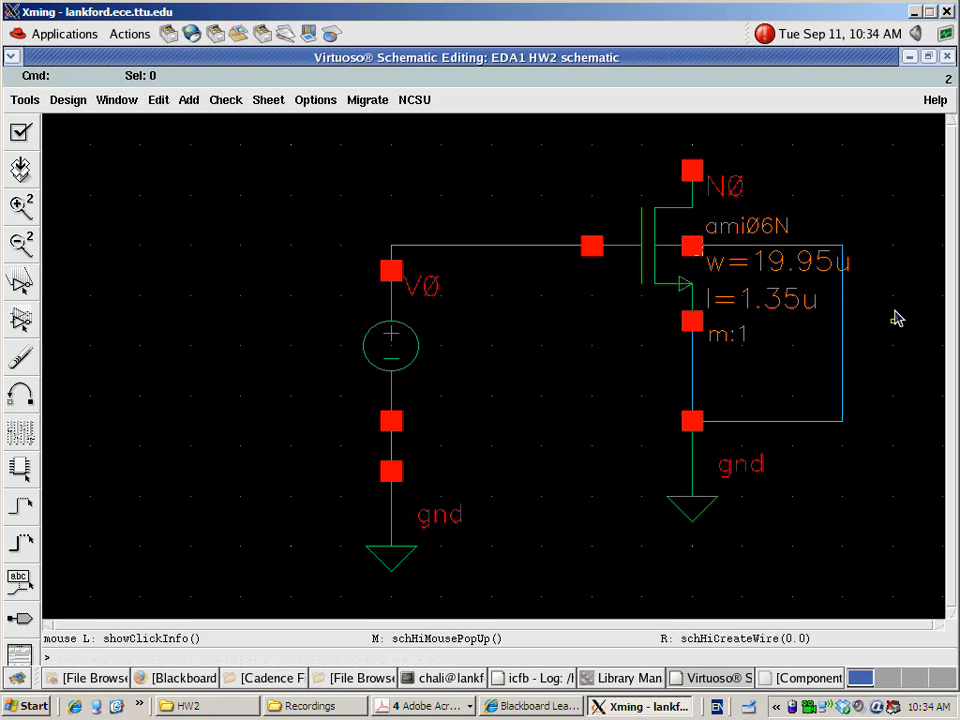
# Copy the gate voltage source together with its wired ground to the drain side of the transistor
pyautogui.press('Right')
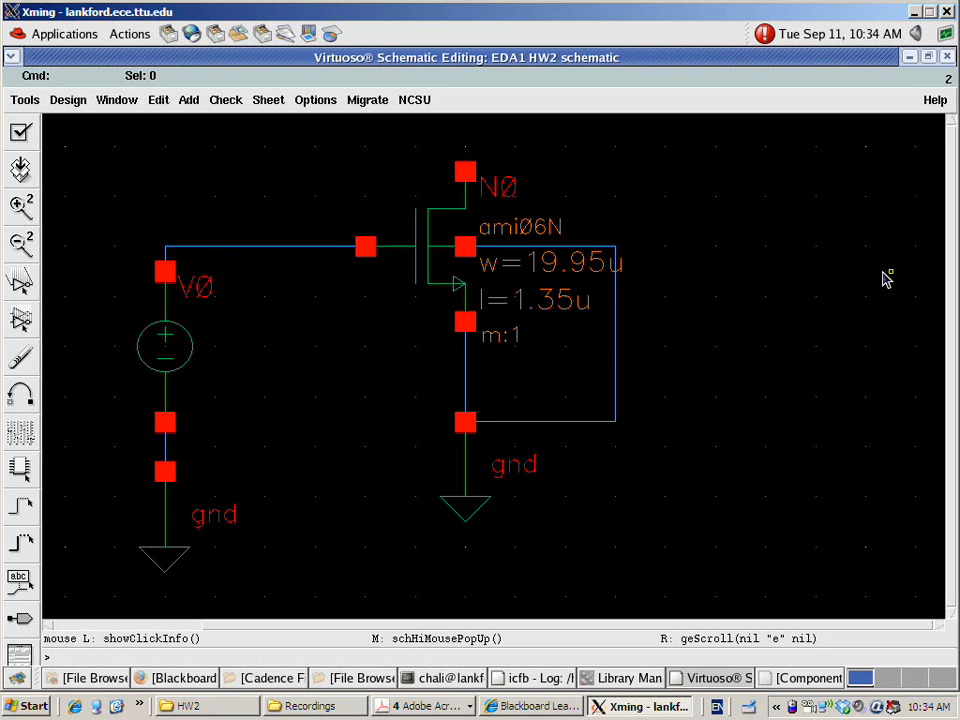
pyautogui.press('c')
pyautogui.moveTo(90, 210); pyautogui.dragTo(240, 604)
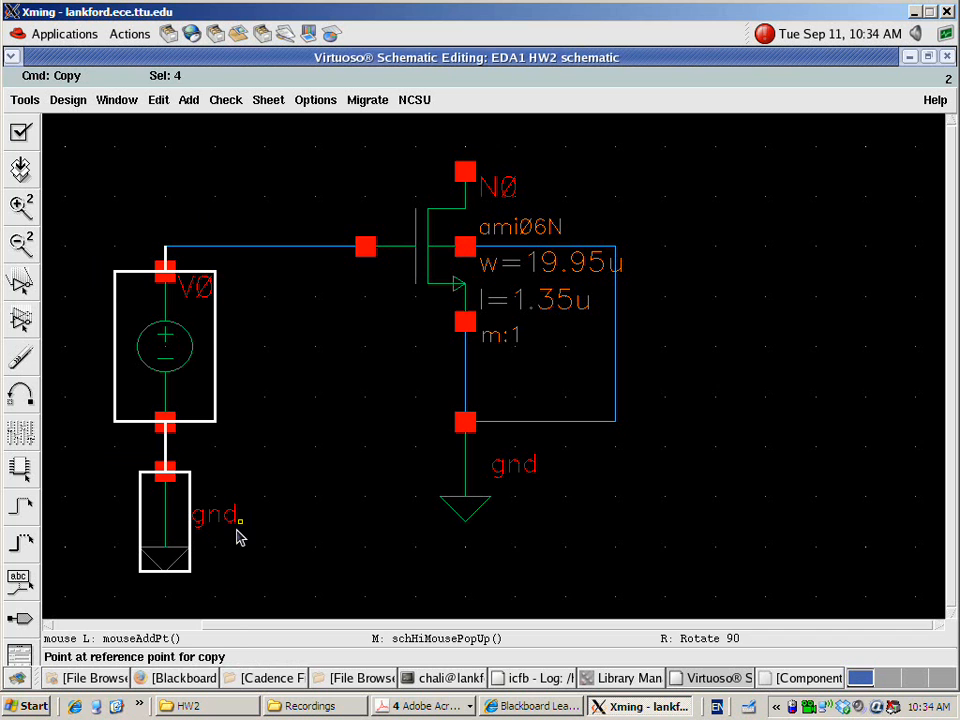
pyautogui.click(184, 362)
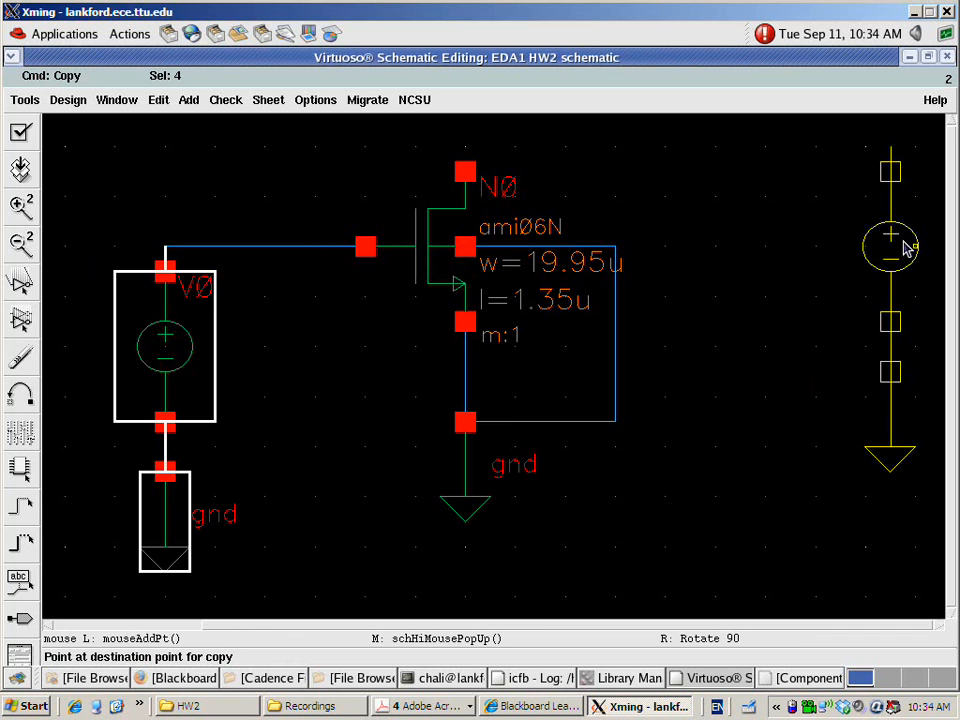
pyautogui.click(905, 248)
pyautogui.press('Escape')
# Wire the positive terminal of the copied voltage source to the transistor's drain
pyautogui.press('w')
pyautogui.click(890, 162)
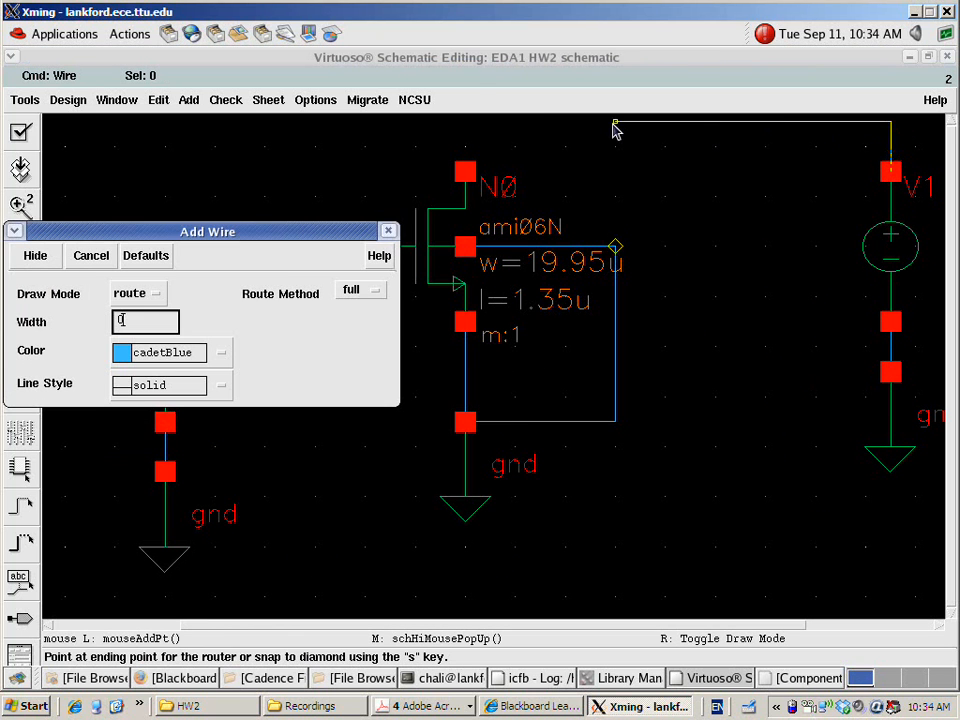
pyautogui.click(465, 170)
pyautogui.press('Escape')
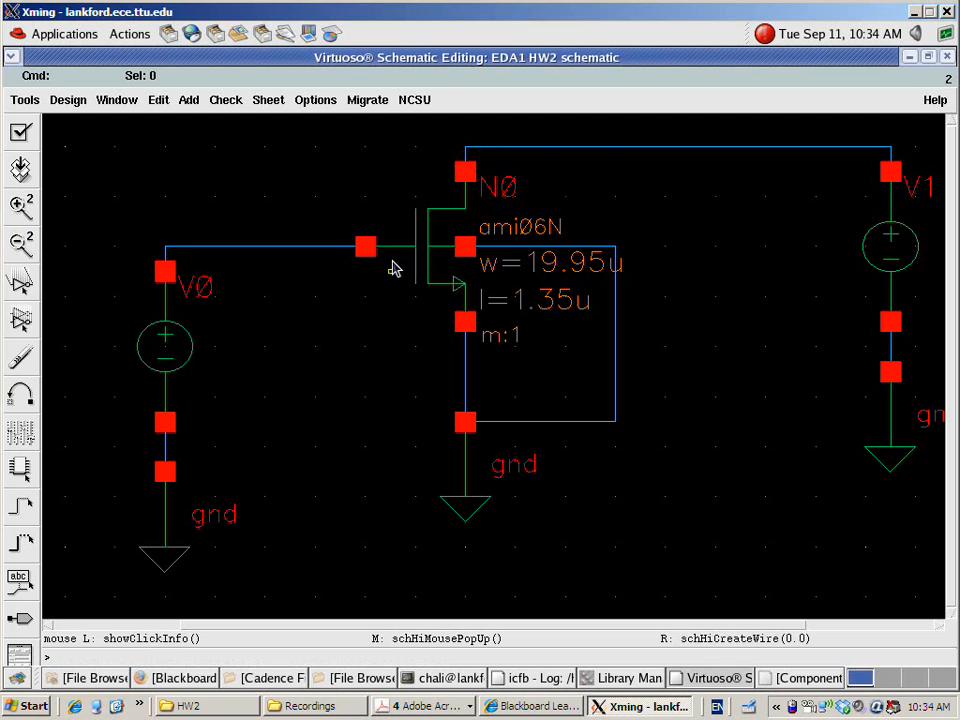
# Set the DC voltage of the gate-side voltage source to the variable VGS
pyautogui.click(190, 354)
pyautogui.press('q')
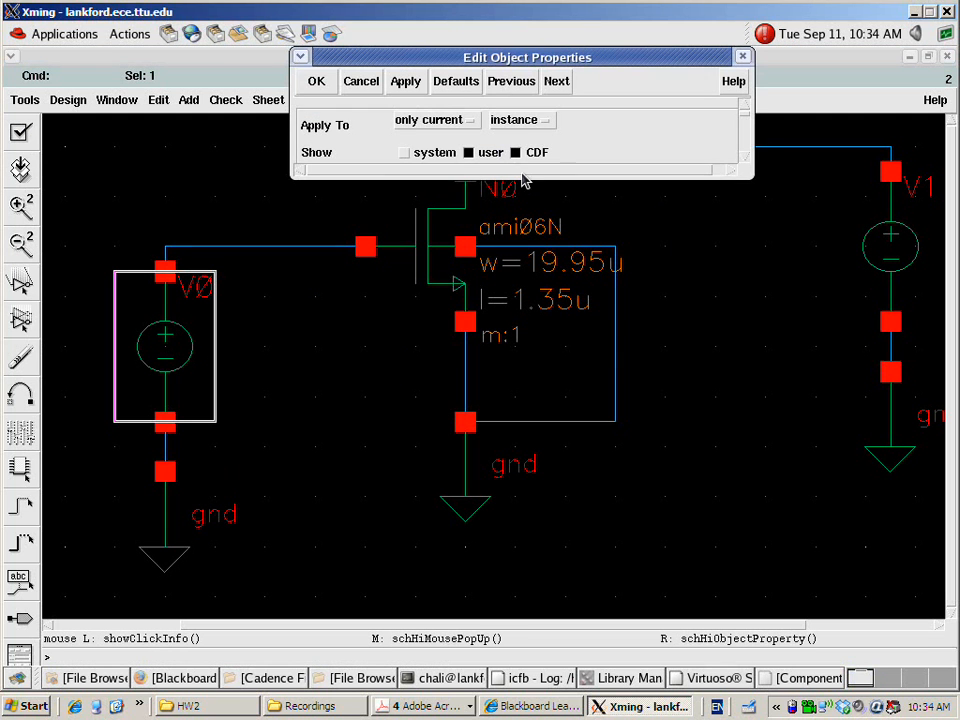
pyautogui.moveTo(521, 178); pyautogui.dragTo(521, 404)
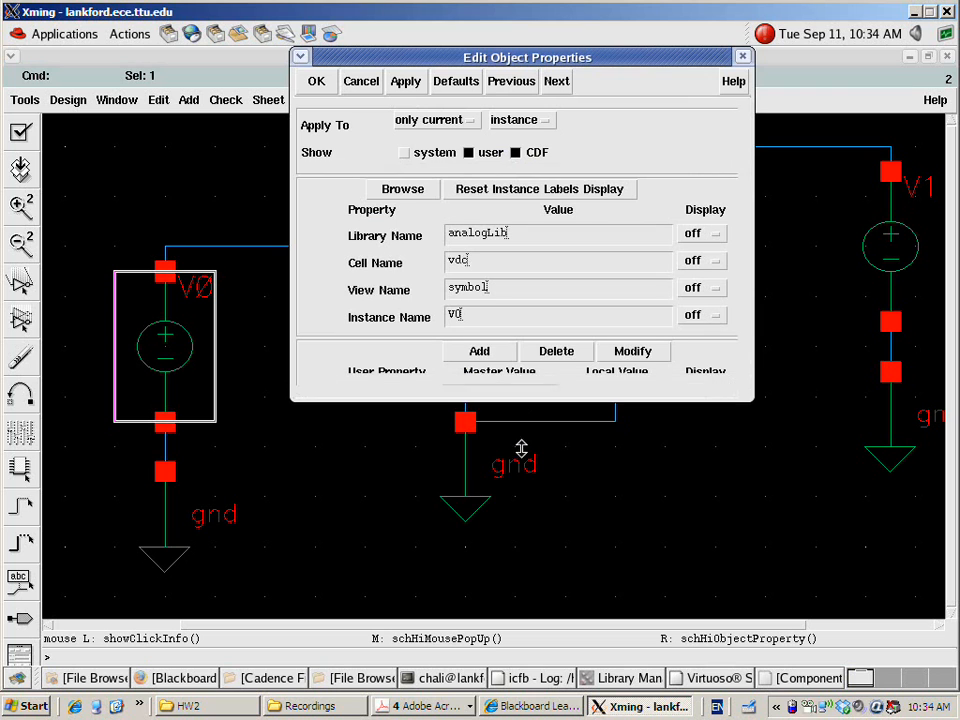
pyautogui.moveTo(521, 594); pyautogui.dragTo(521, 602)
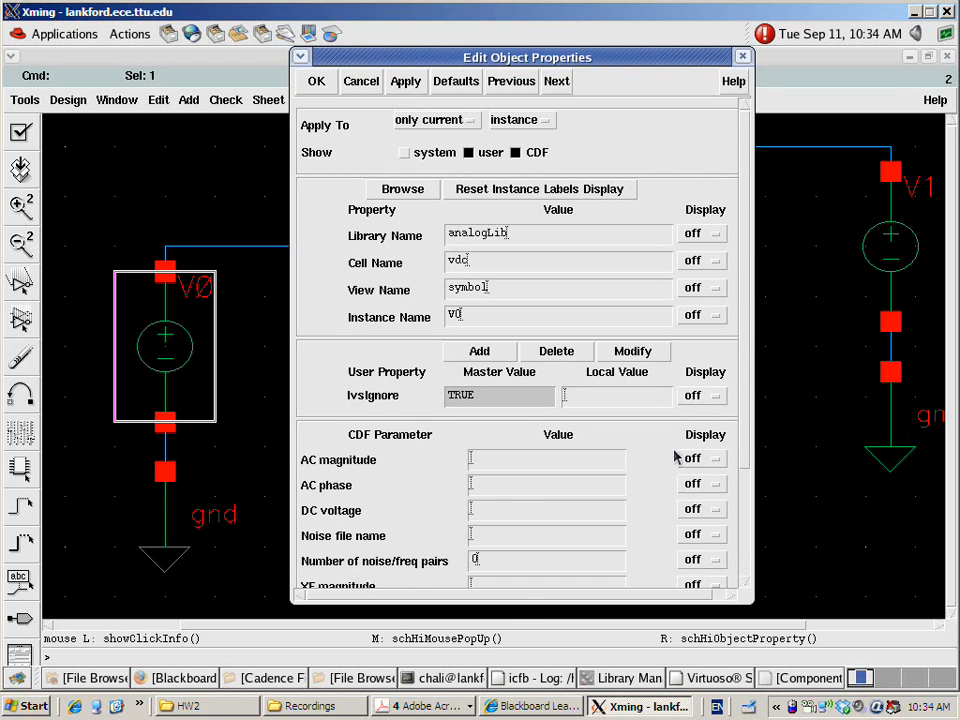
pyautogui.click(505, 509)
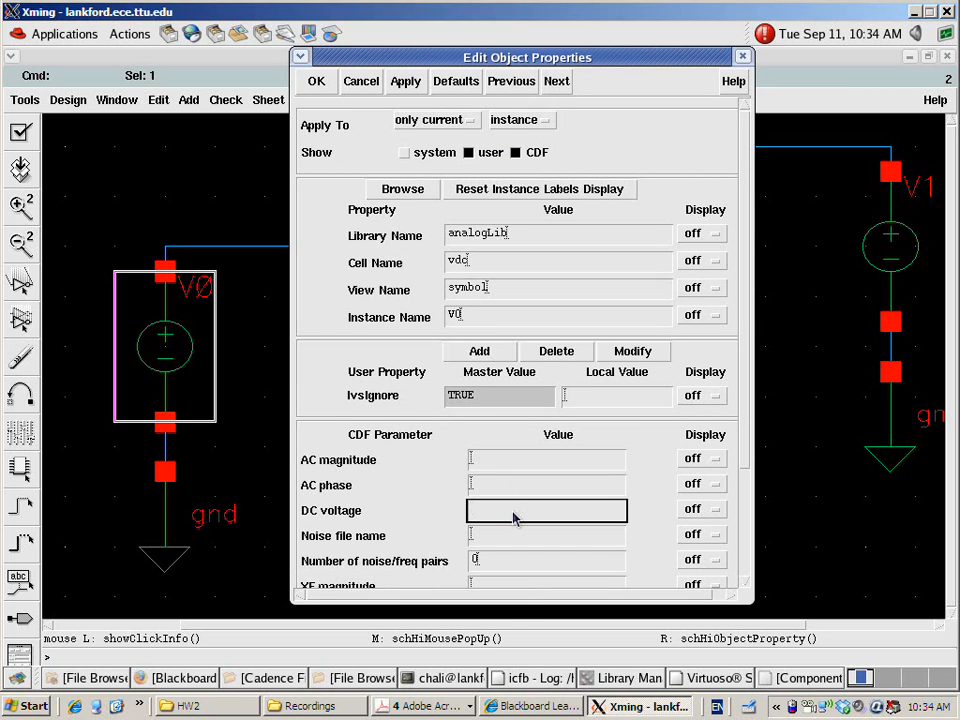
pyautogui.press('Tab')
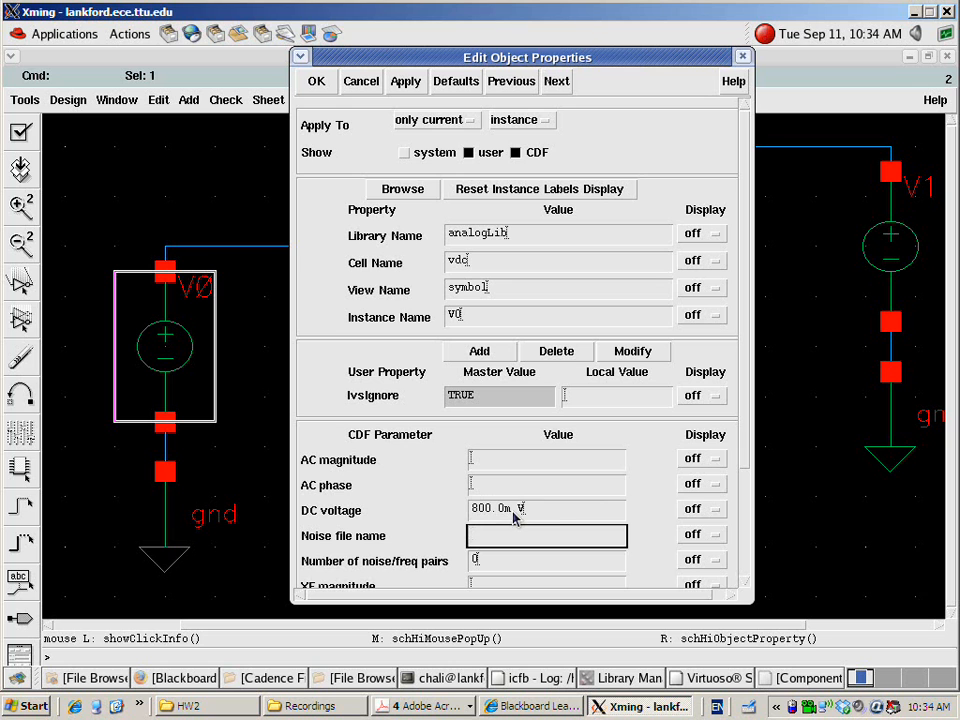
pyautogui.moveTo(553, 511); pyautogui.dragTo(458, 520)
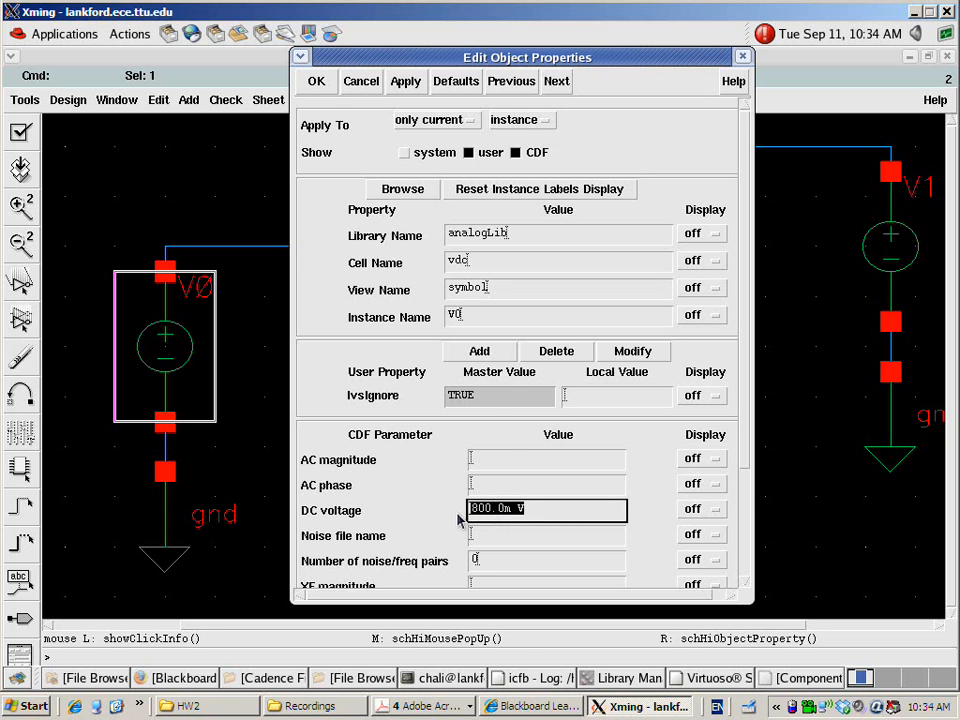
pyautogui.write('VGS')
pyautogui.press('Tab')
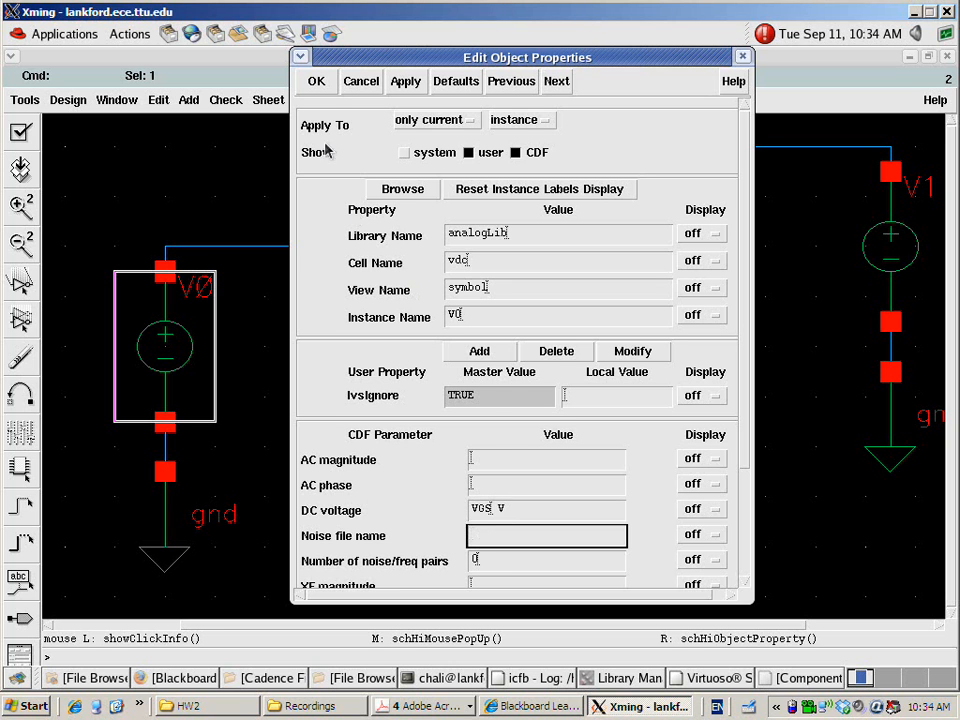
pyautogui.click(317, 82)
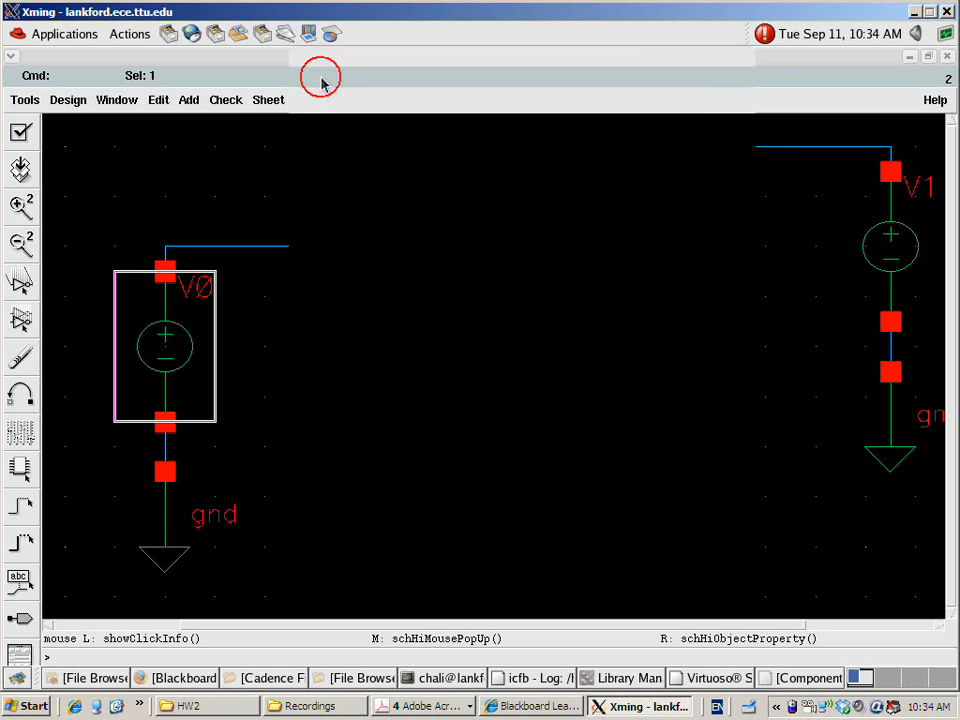
pyautogui.click(342, 407)
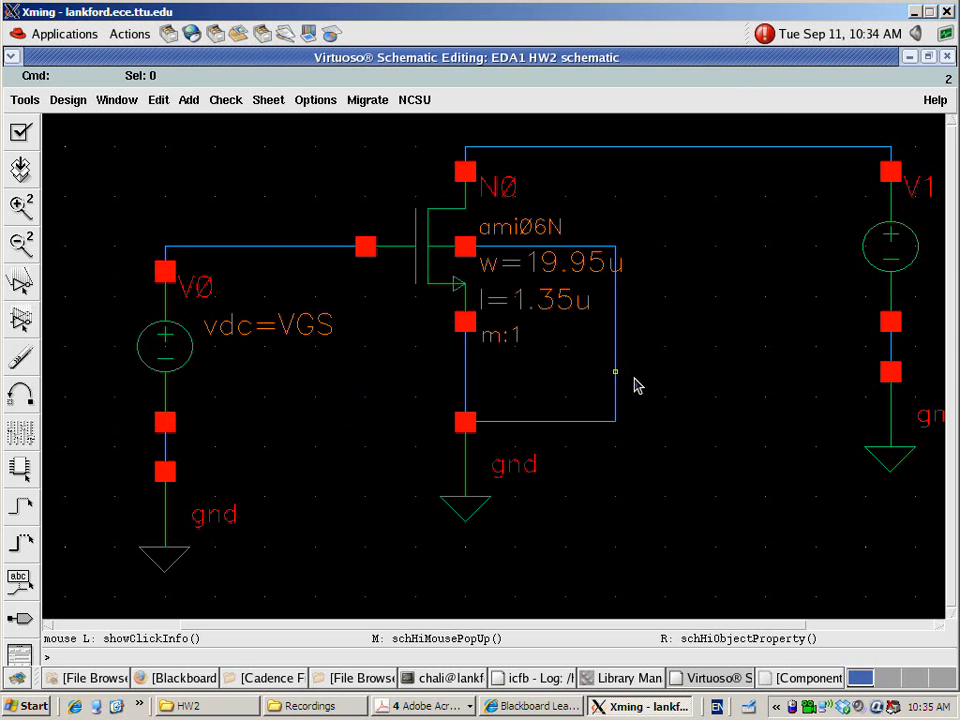
# Set the DC voltage of the drain-side voltage source to the variable VDS
pyautogui.click(895, 264)
pyautogui.rightClick(895, 260)
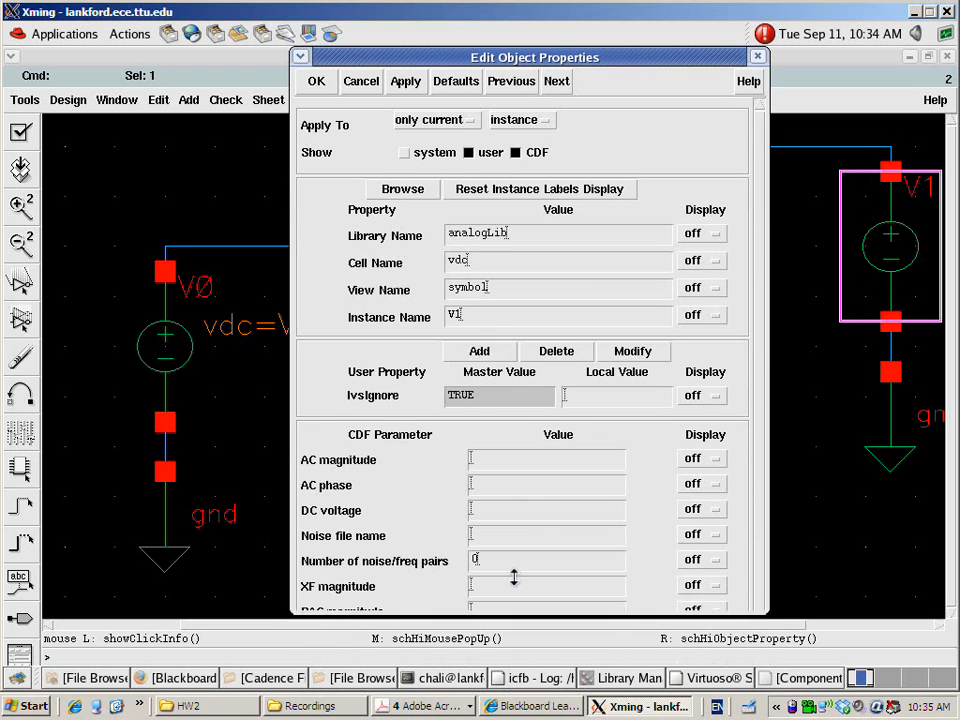
pyautogui.click(500, 513)
pyautogui.write('VDS')
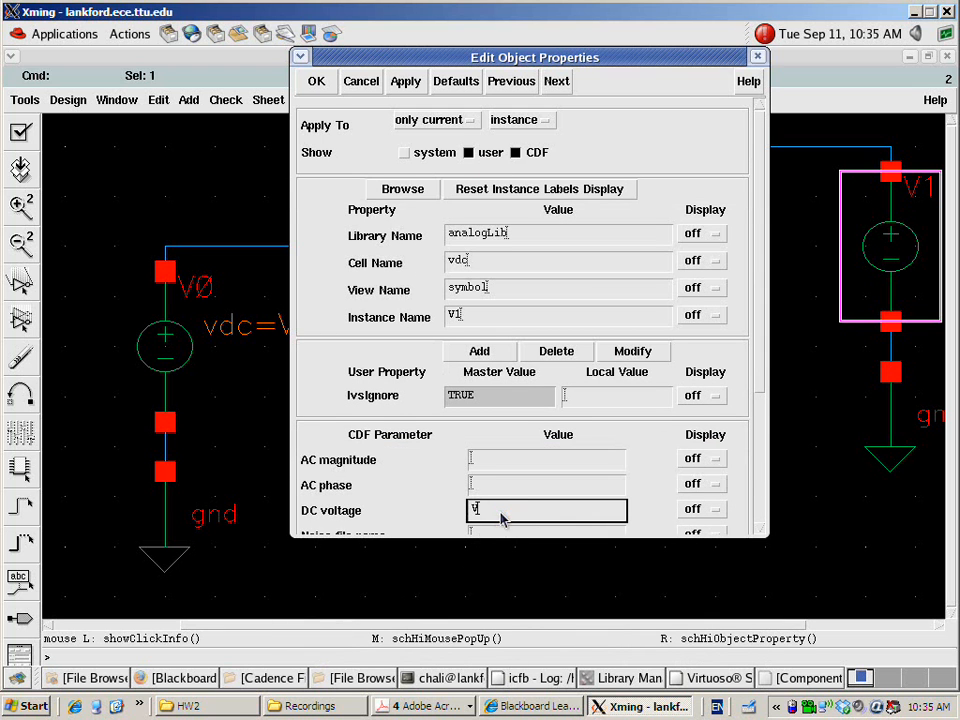
pyautogui.click(320, 83)
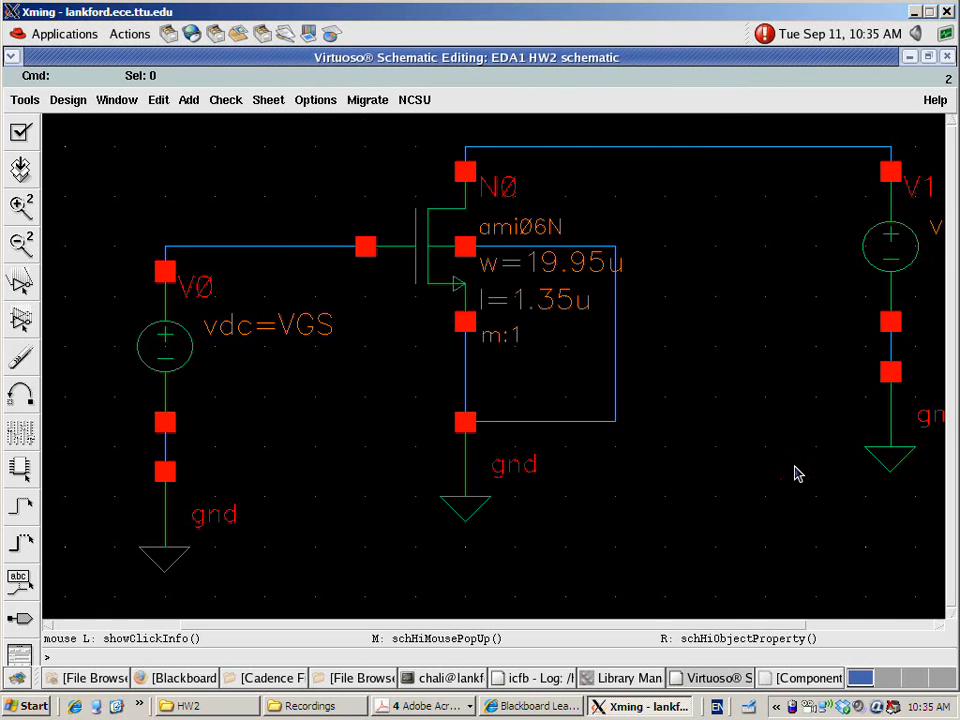
# Check and save the completed HW2 schematic
pyautogui.press('f')
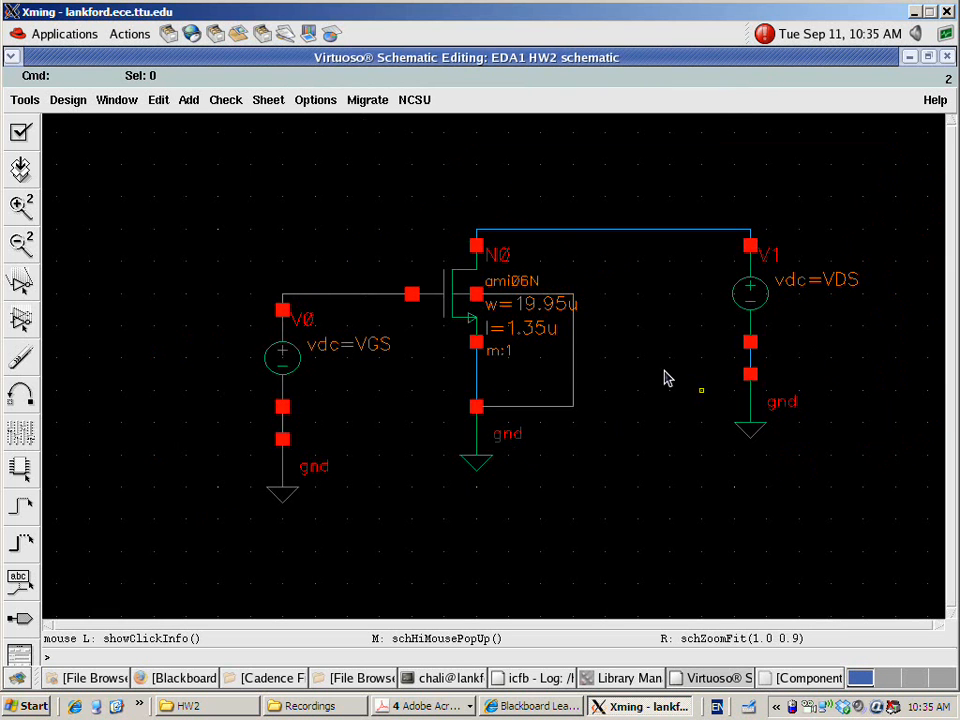
pyautogui.click(20, 131)
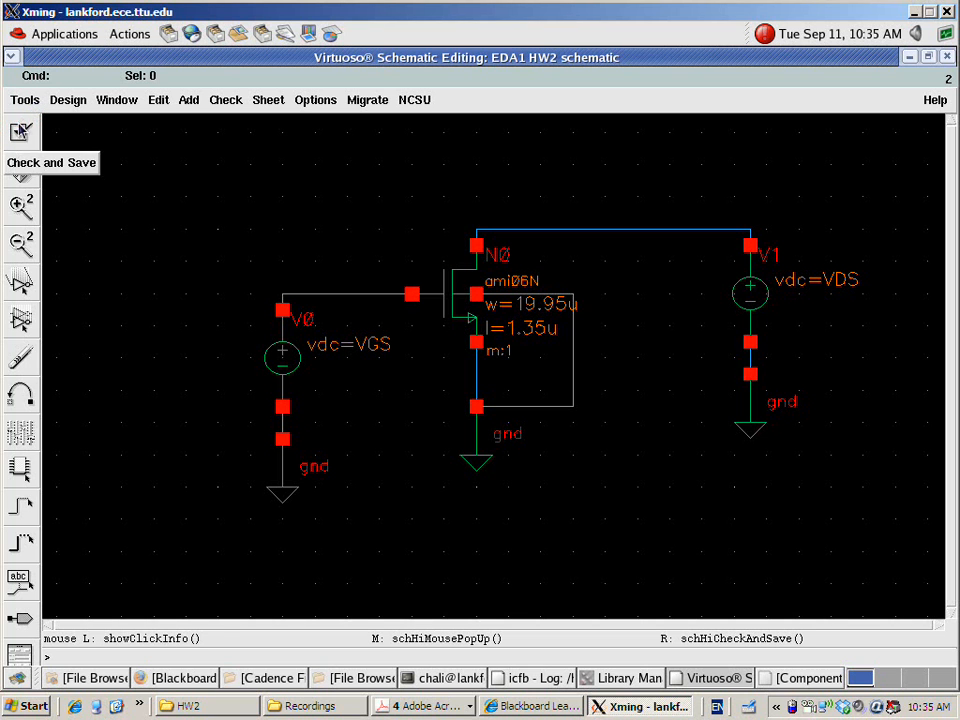
pyautogui.click(20, 131)
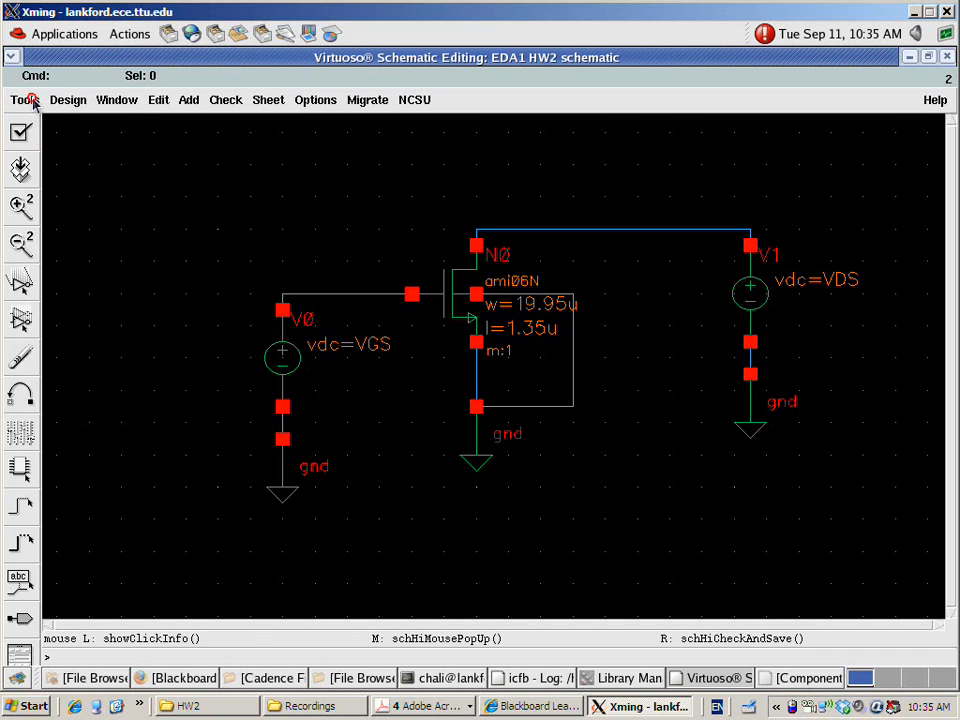
# Launch the Analog Design Environment for the HW2 schematic and move its window fully into view
pyautogui.click(30, 101)
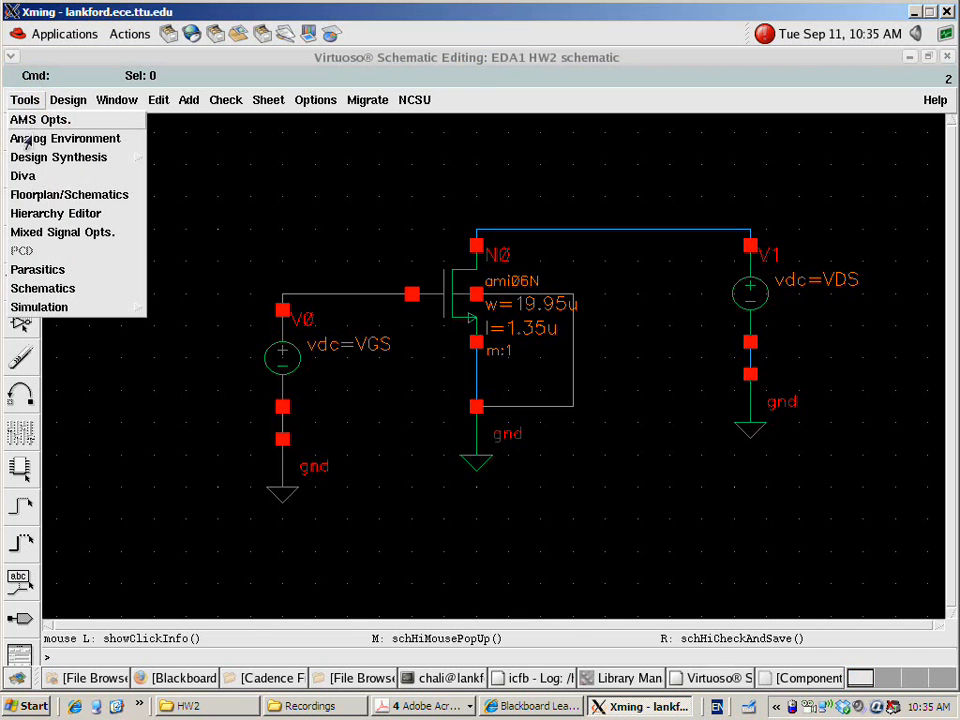
pyautogui.click(40, 139)
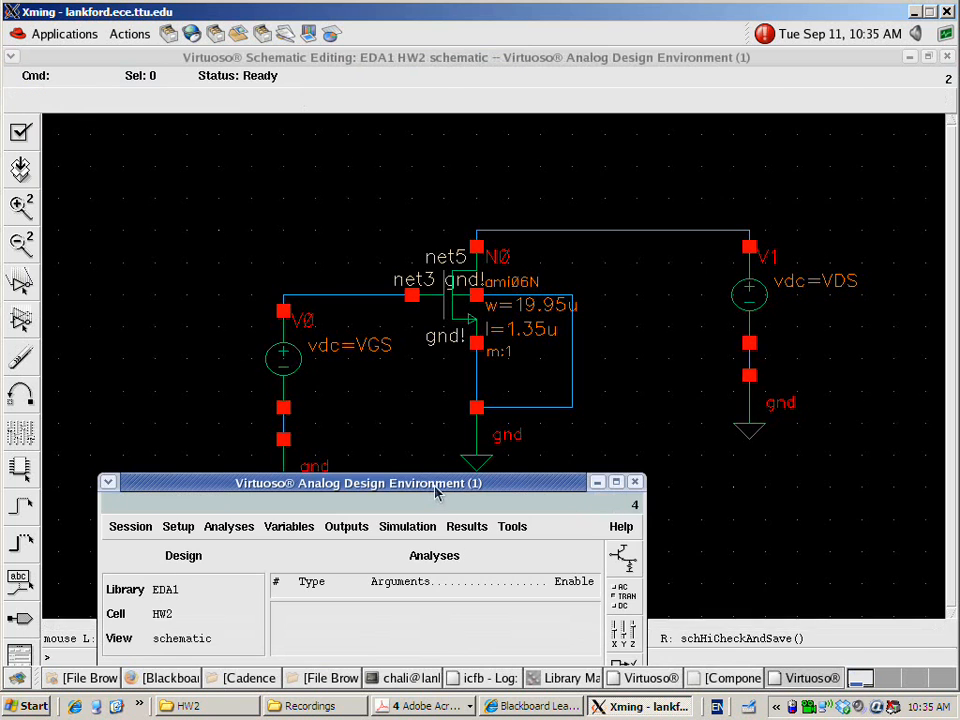
pyautogui.moveTo(429, 484); pyautogui.dragTo(649, 212)
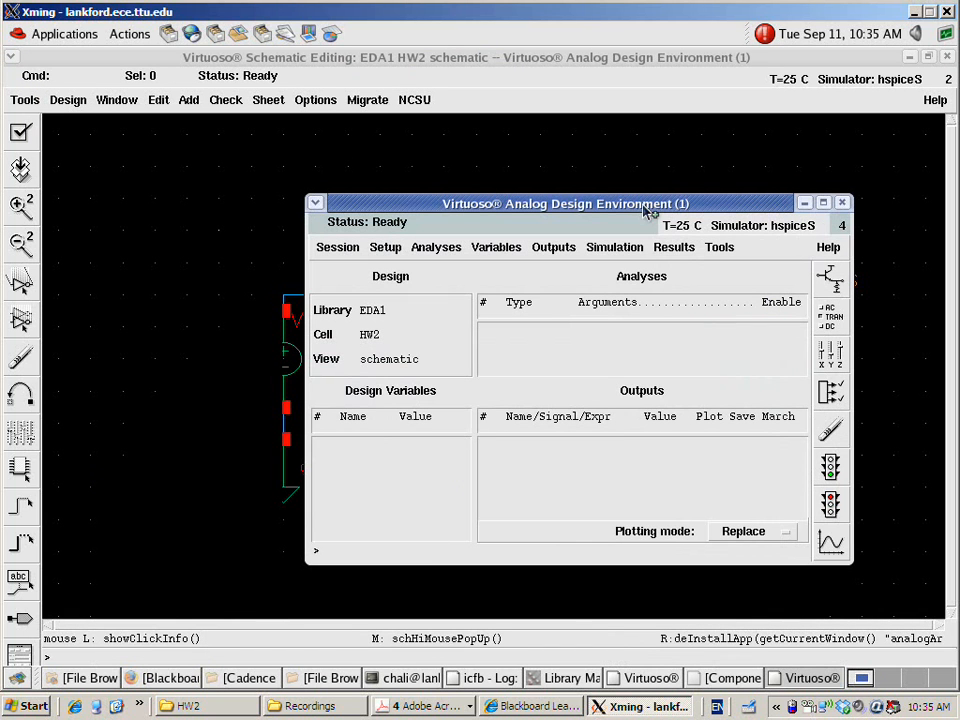
# Set the simulator to spectre for the analog simulation session
pyautogui.click(436, 249)
pyautogui.click(386, 249)
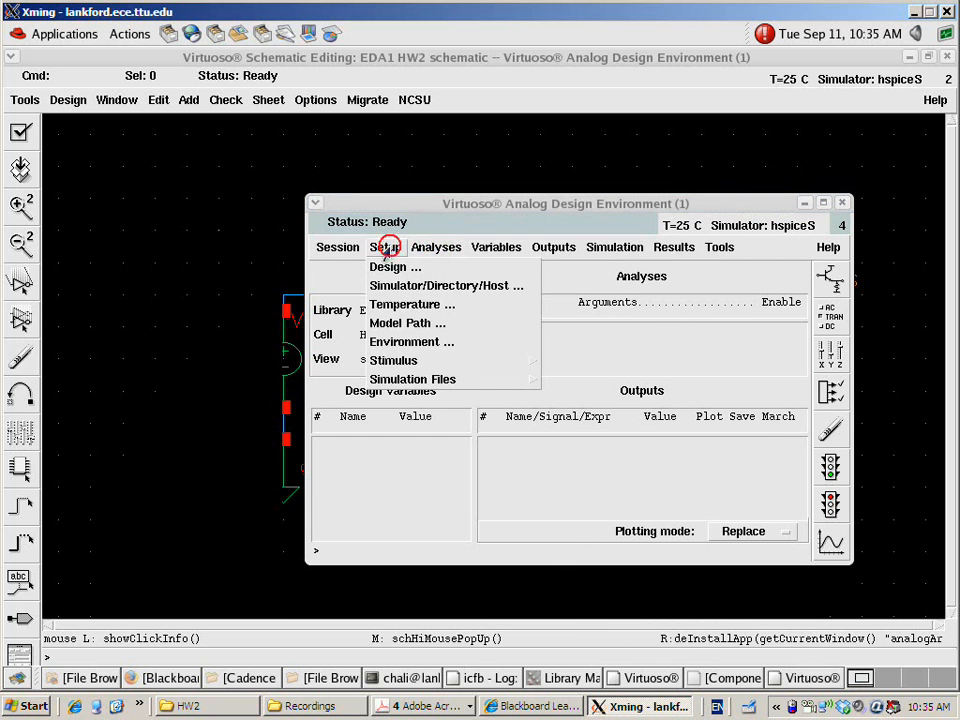
pyautogui.click(399, 285)
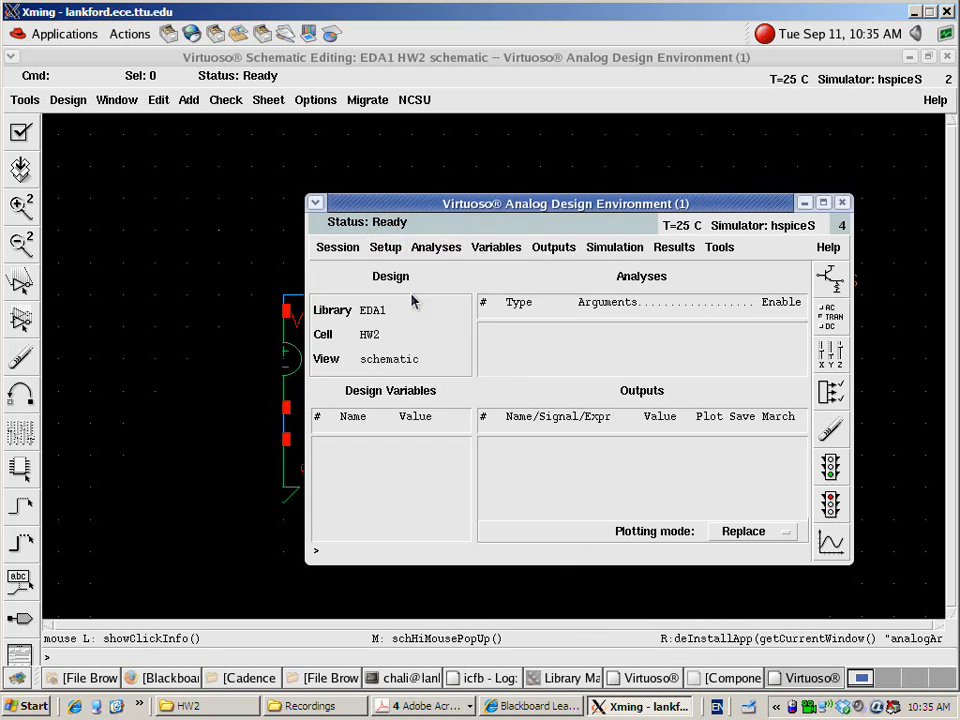
pyautogui.click(574, 369)
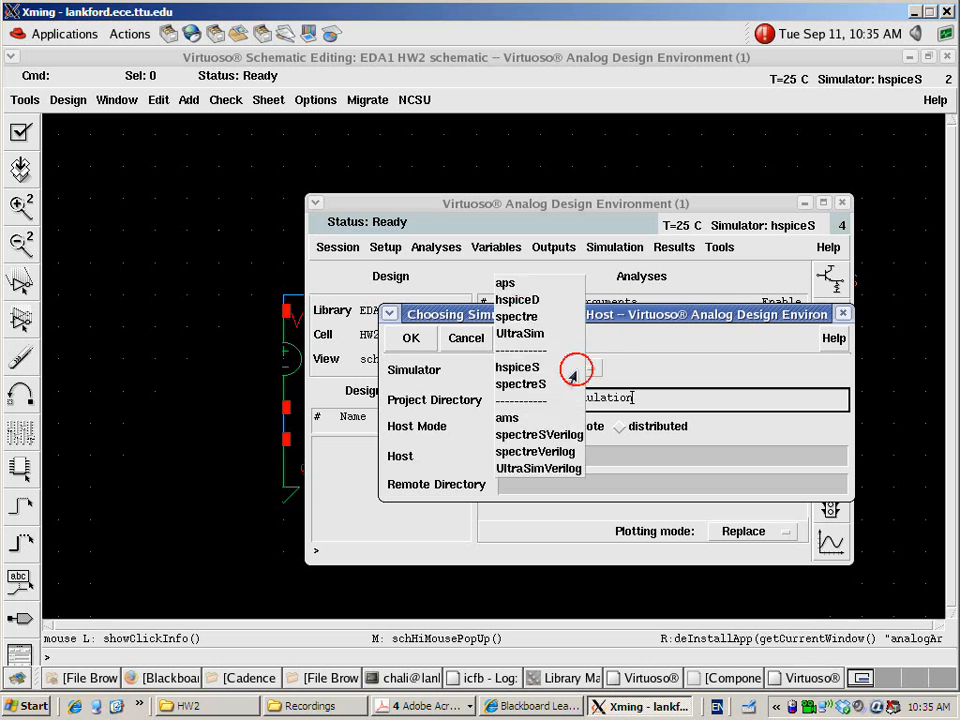
pyautogui.click(516, 316)
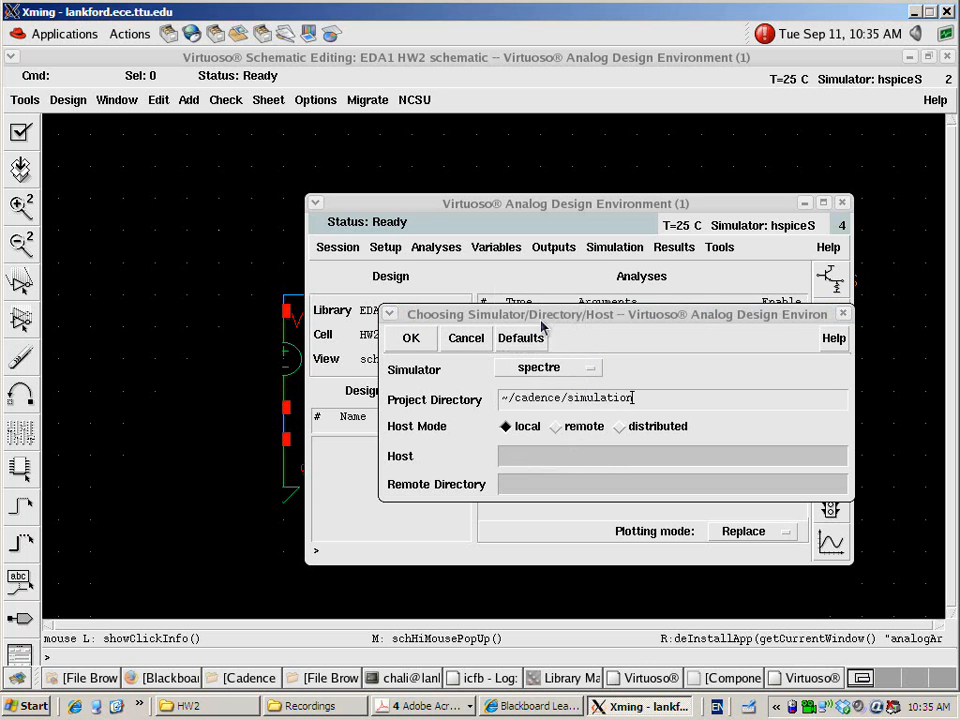
pyautogui.click(413, 338)
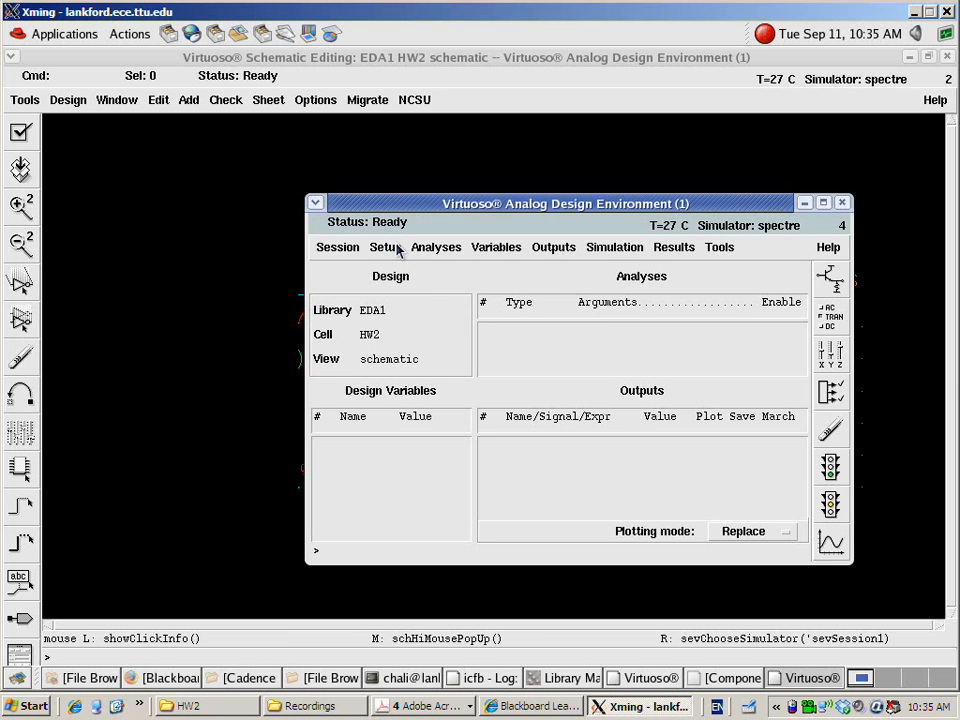
# Add the ntt.typ file from the Model directory to the spectre model library setup
pyautogui.click(396, 249)
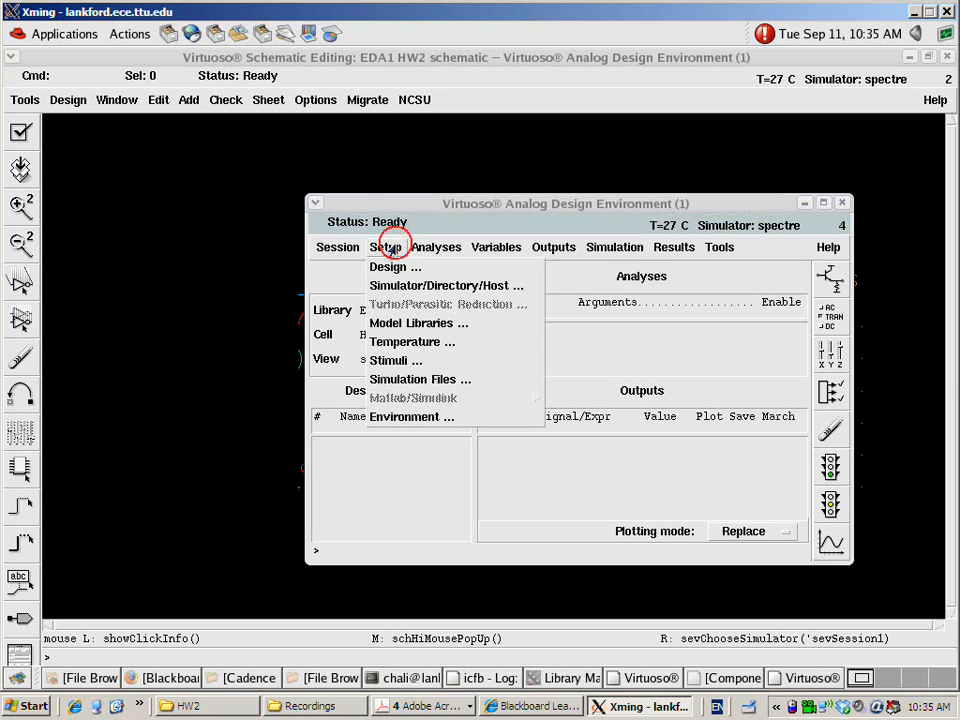
pyautogui.click(403, 326)
pyautogui.moveTo(487, 321); pyautogui.dragTo(272, 232)
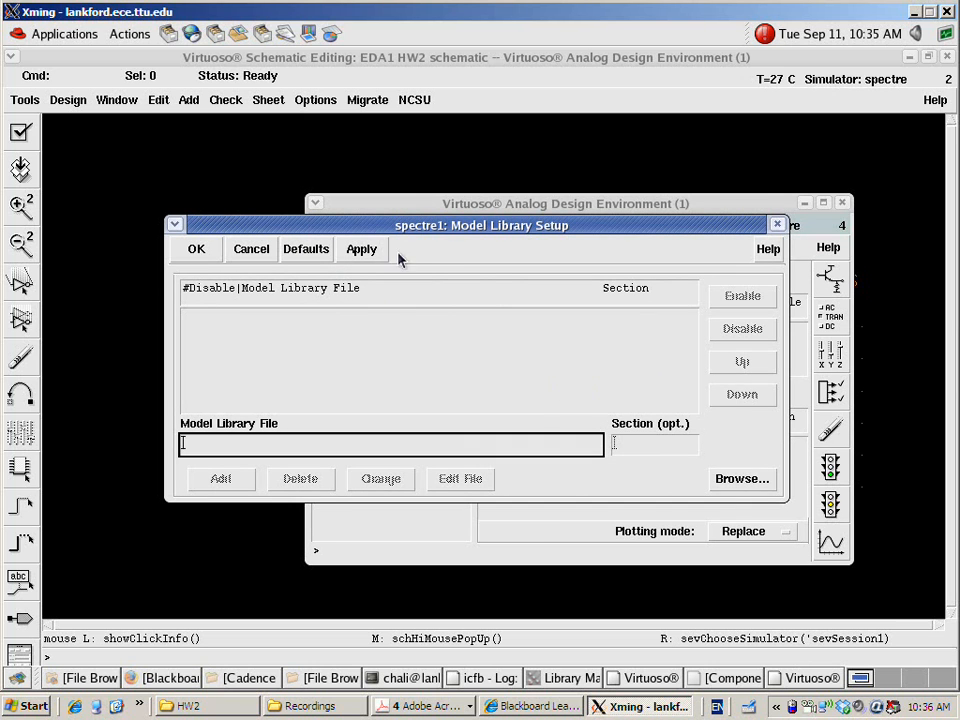
pyautogui.moveTo(437, 232); pyautogui.dragTo(409, 243)
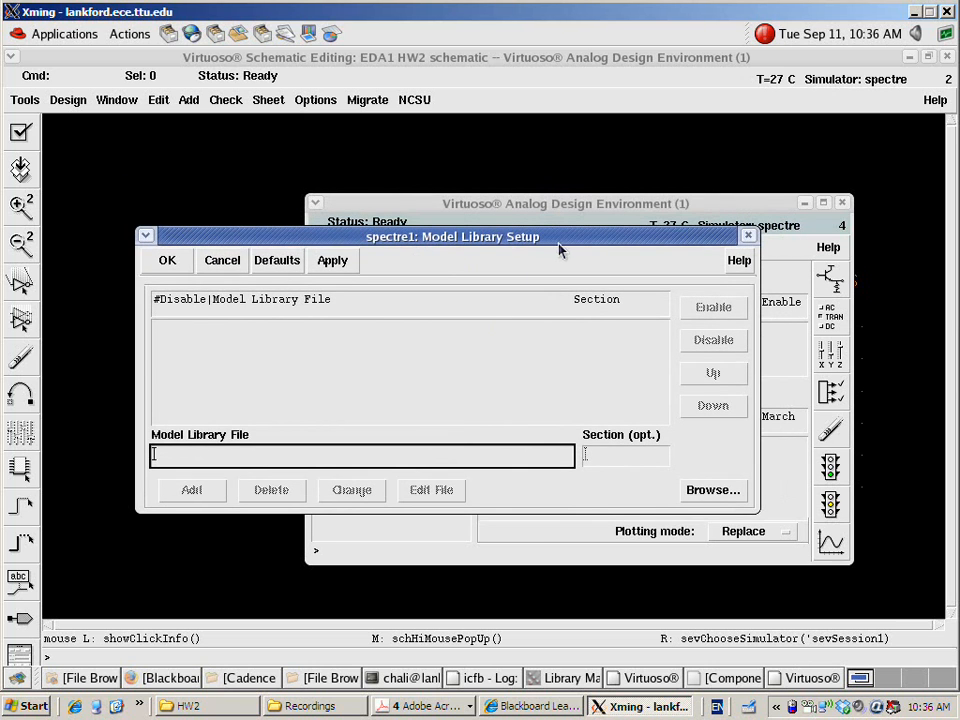
pyautogui.click(707, 491)
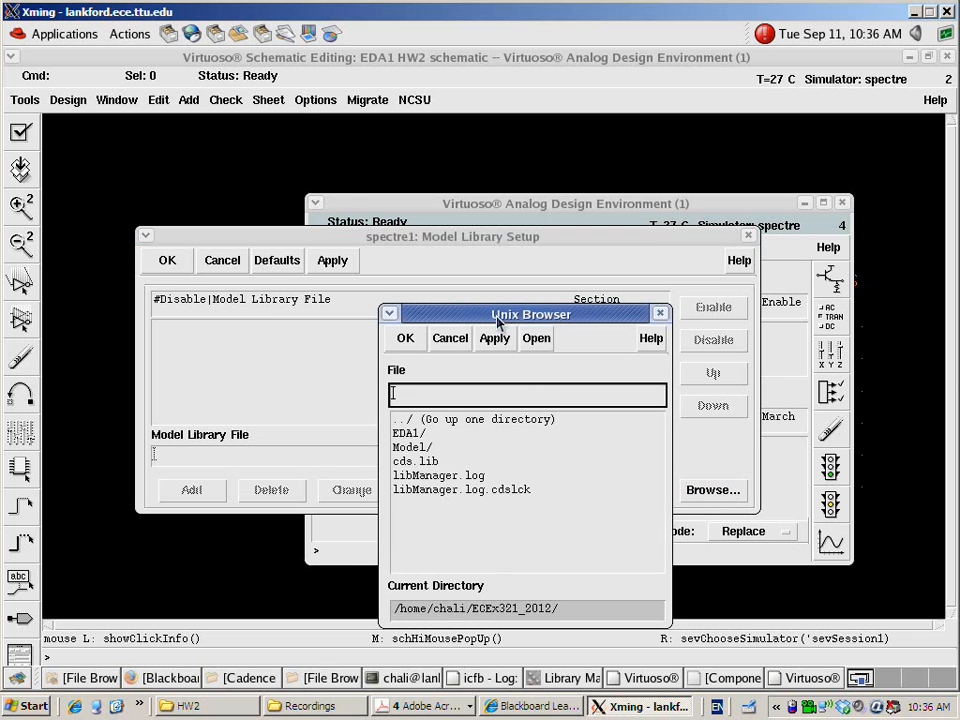
pyautogui.moveTo(498, 321); pyautogui.dragTo(464, 186)
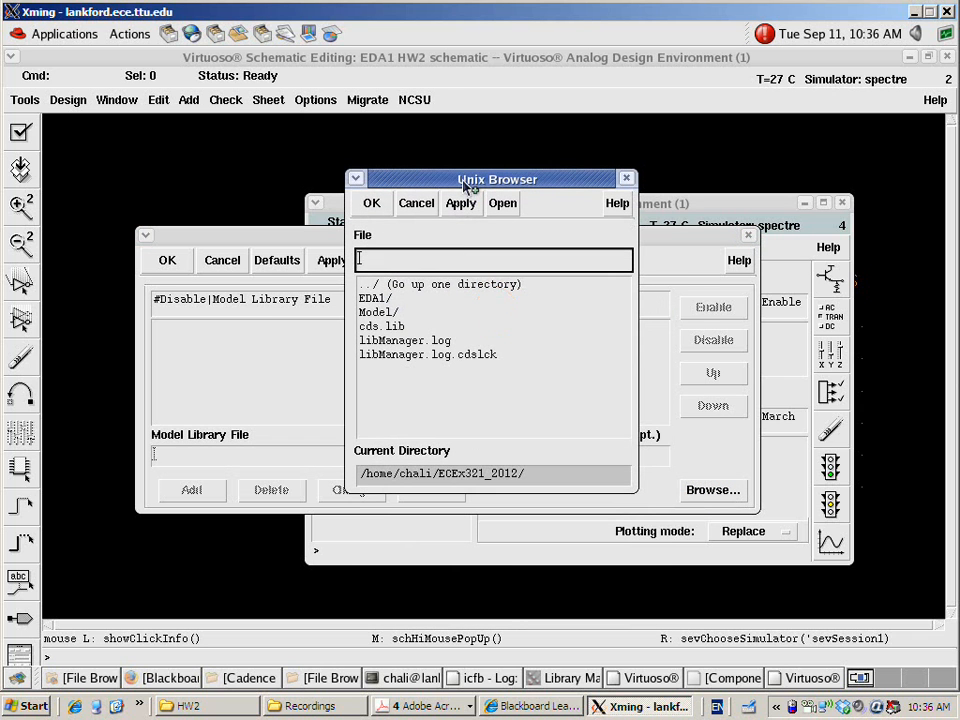
pyautogui.click(386, 314)
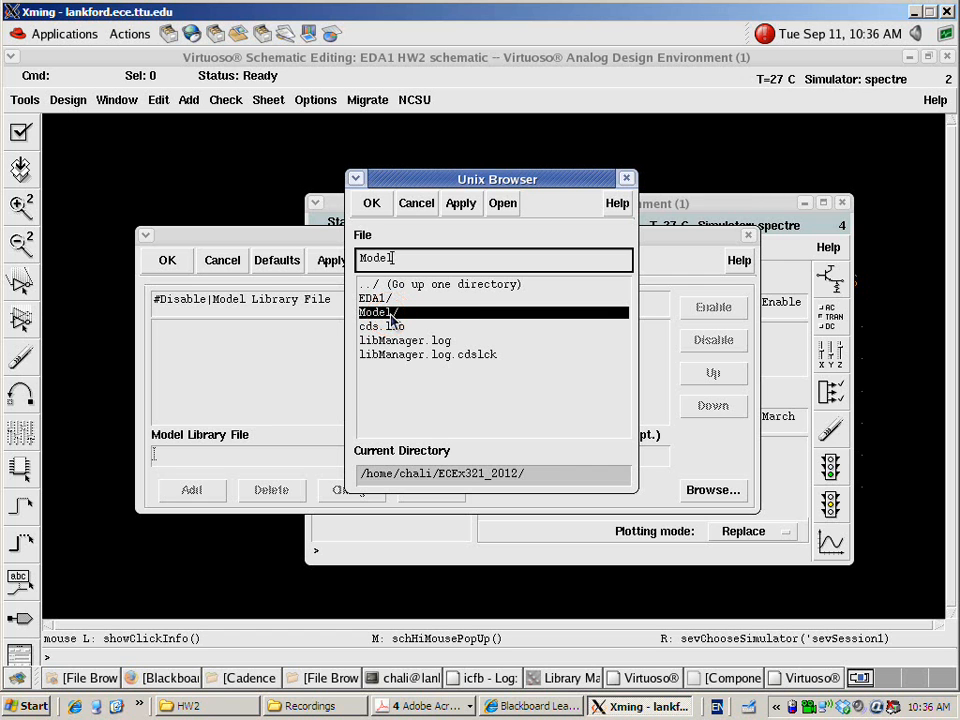
pyautogui.doubleClick(396, 315)
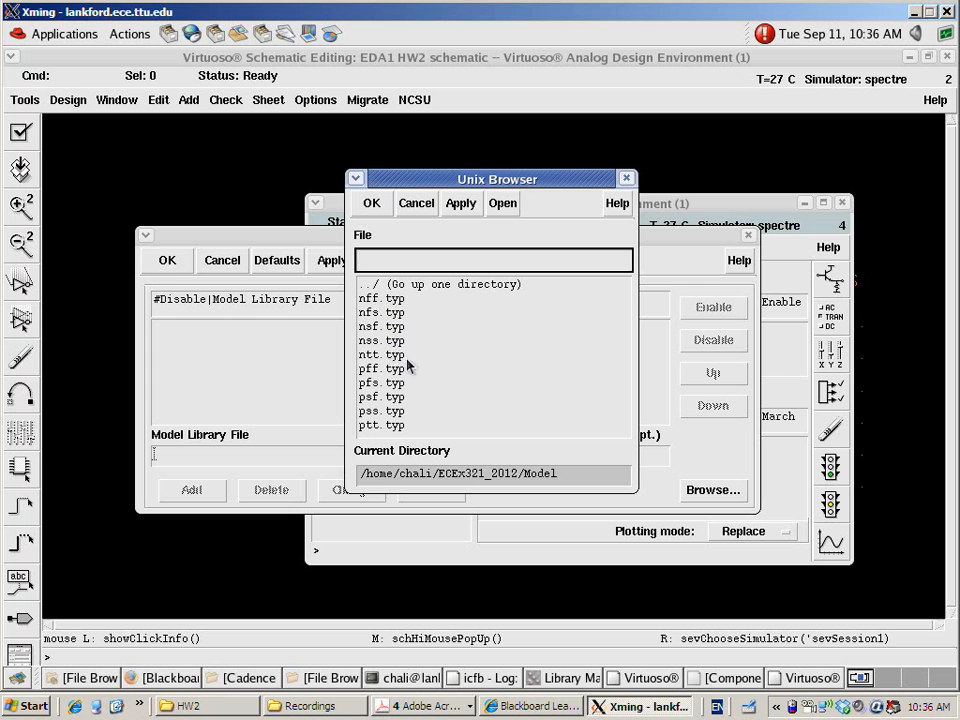
pyautogui.click(382, 356)
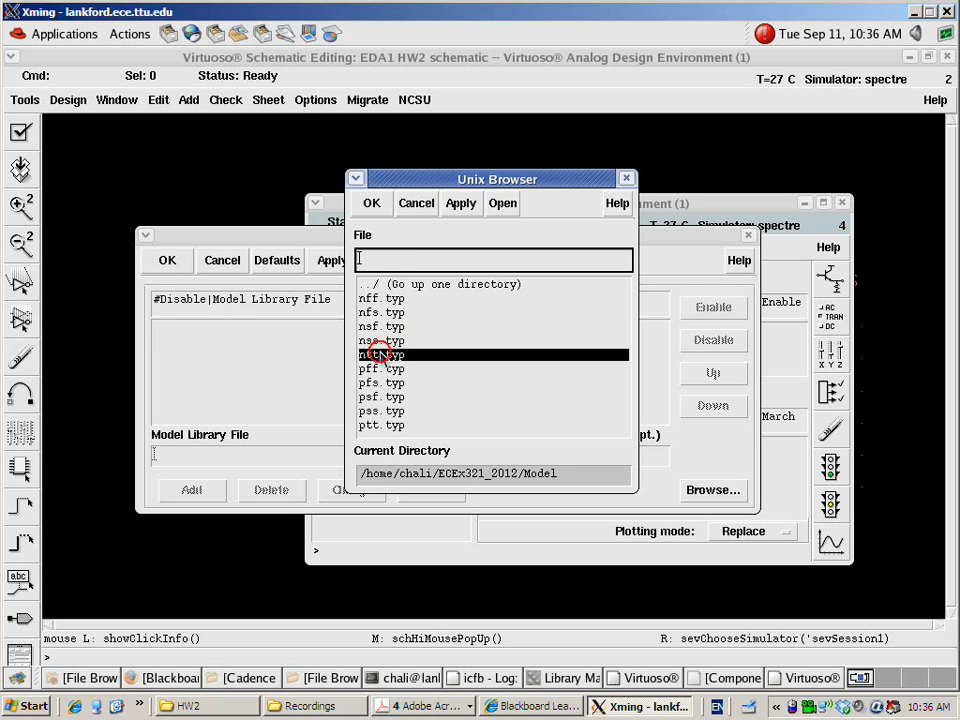
pyautogui.click(372, 204)
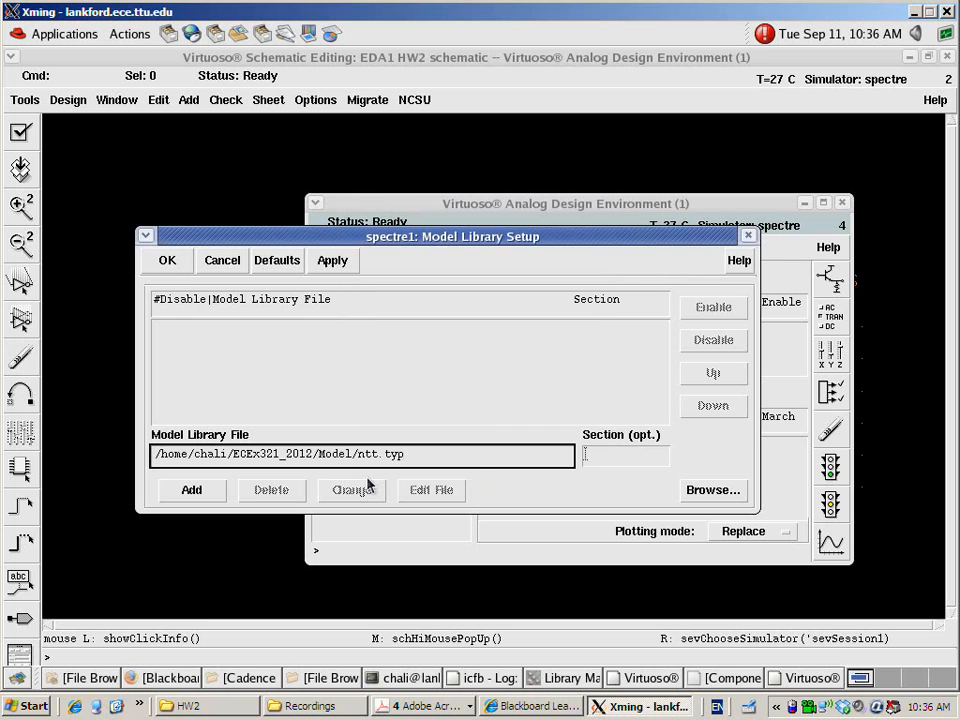
pyautogui.click(192, 491)
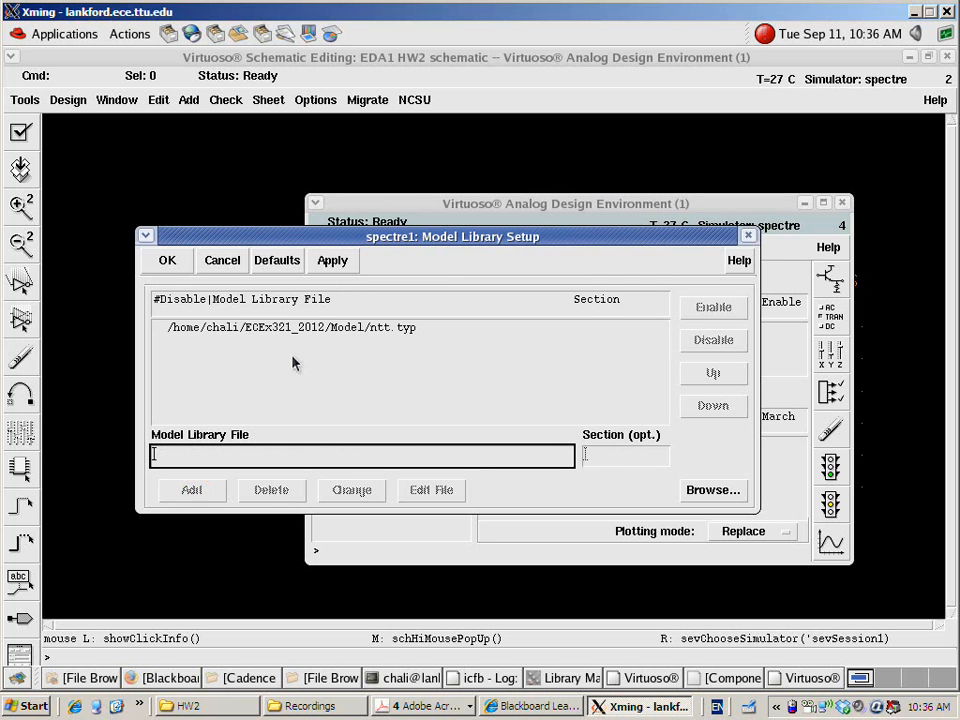
# Add the ptt.typ file from the Model directory to the model library setup and accept the setup
pyautogui.click(706, 494)
pyautogui.doubleClick(396, 312)
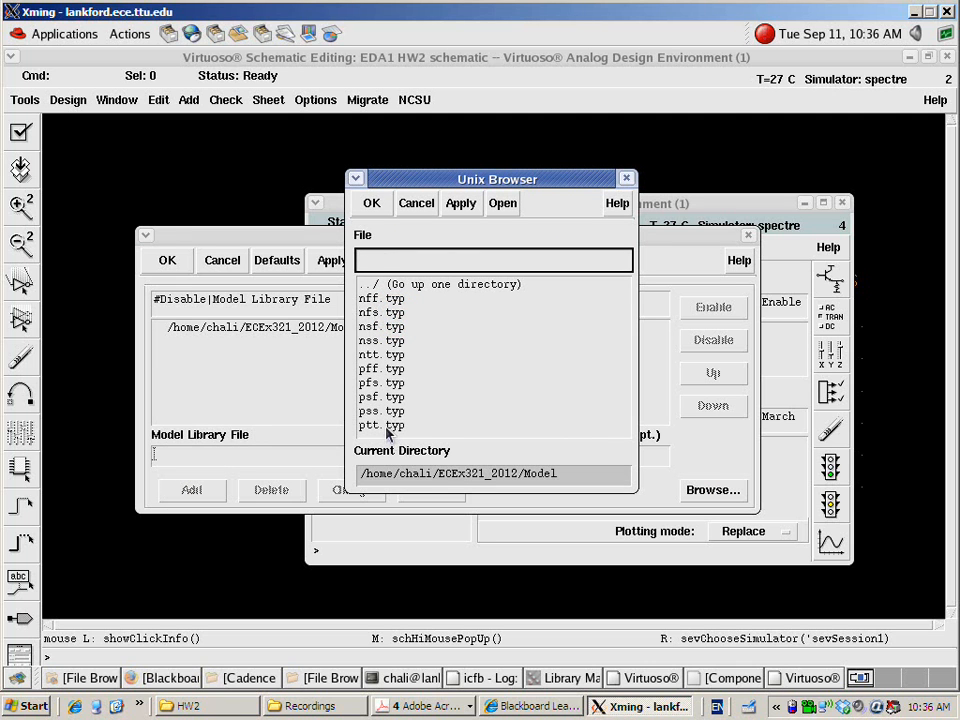
pyautogui.click(386, 425)
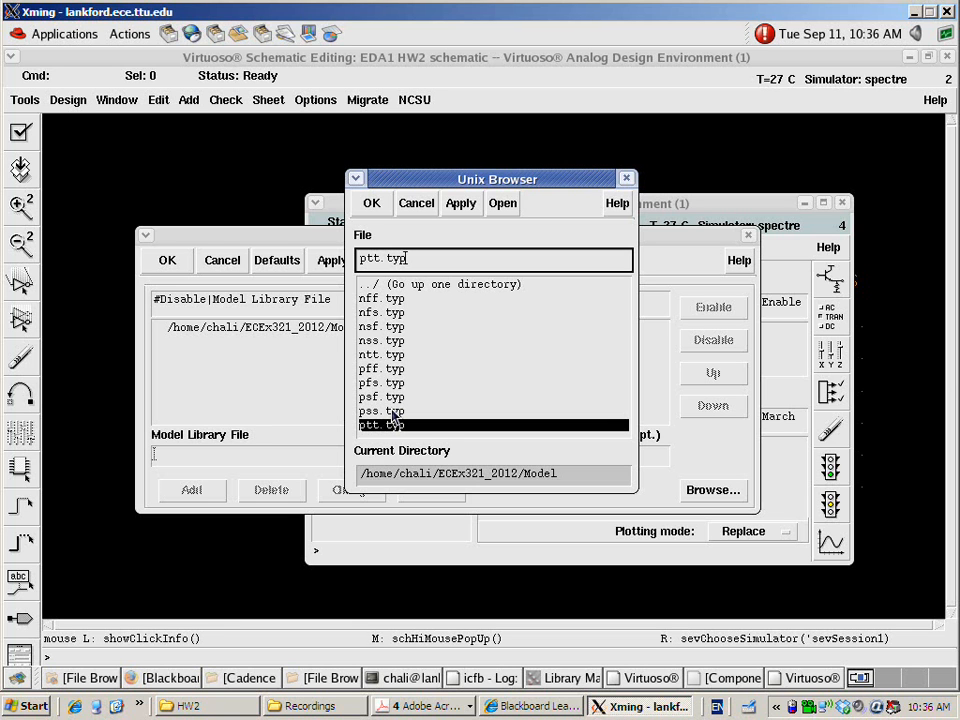
pyautogui.click(371, 203)
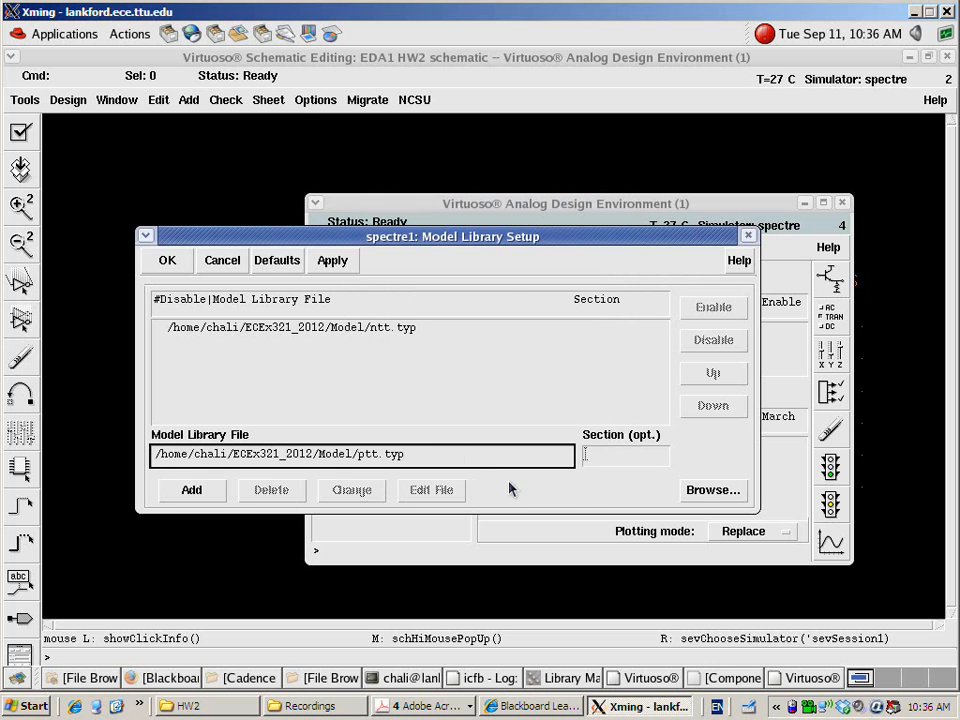
pyautogui.click(699, 496)
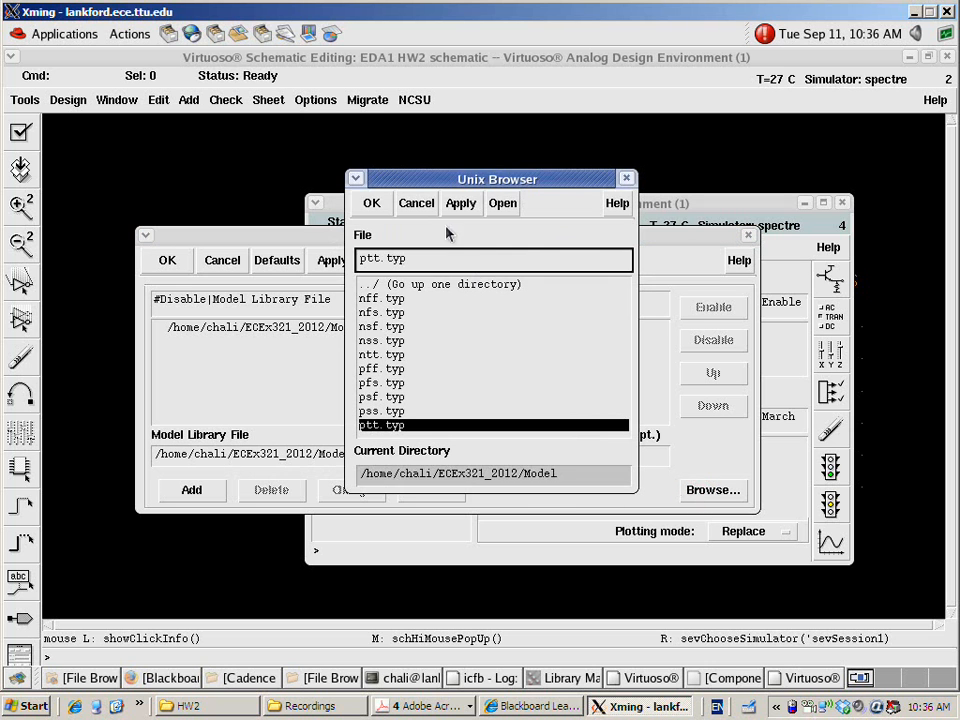
pyautogui.click(418, 204)
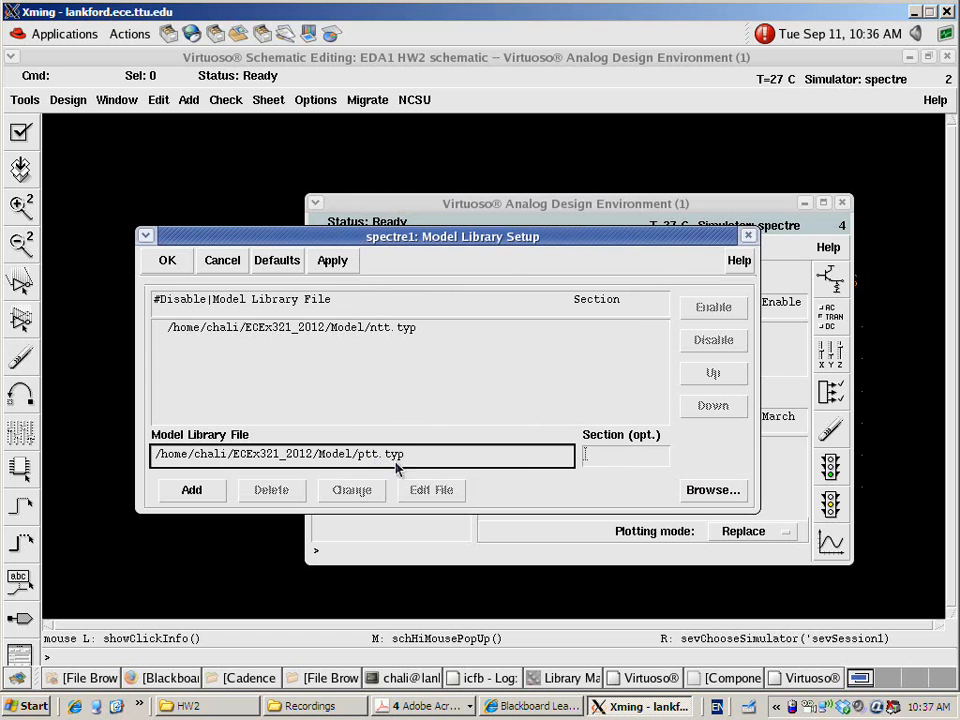
pyautogui.click(199, 492)
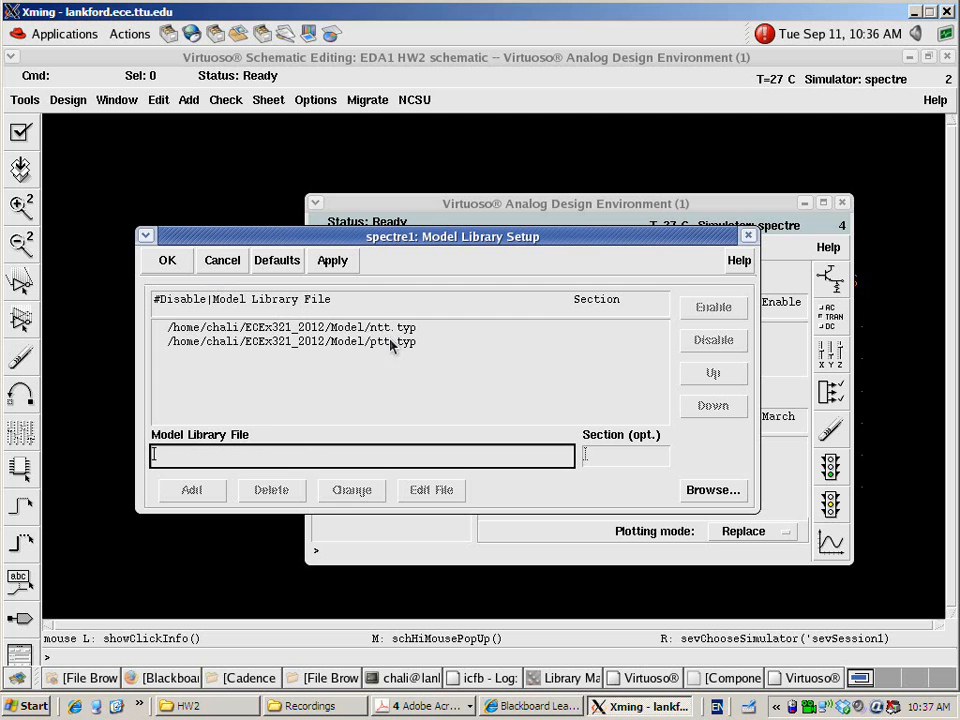
pyautogui.click(169, 262)
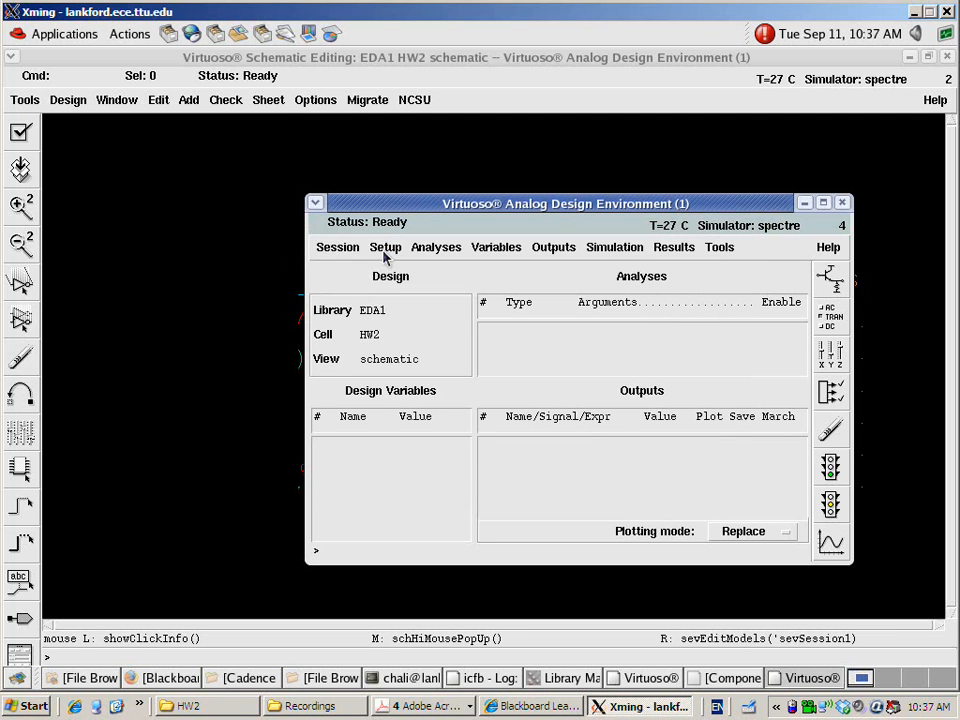
# Set up a dc analysis that saves the DC operating point
pyautogui.click(440, 250)
pyautogui.click(440, 268)
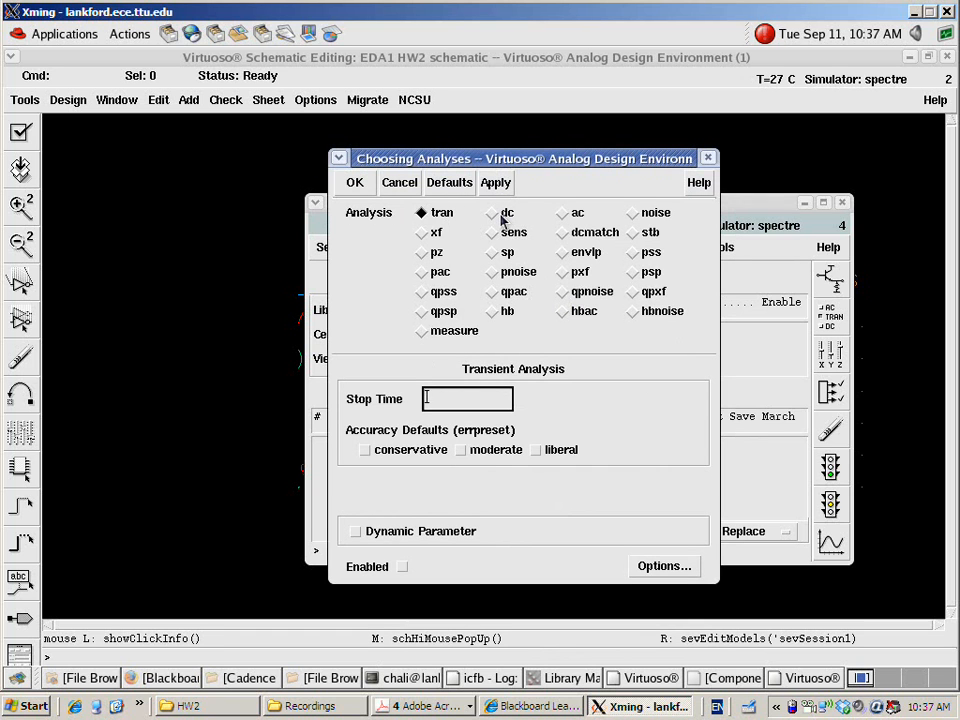
pyautogui.click(493, 214)
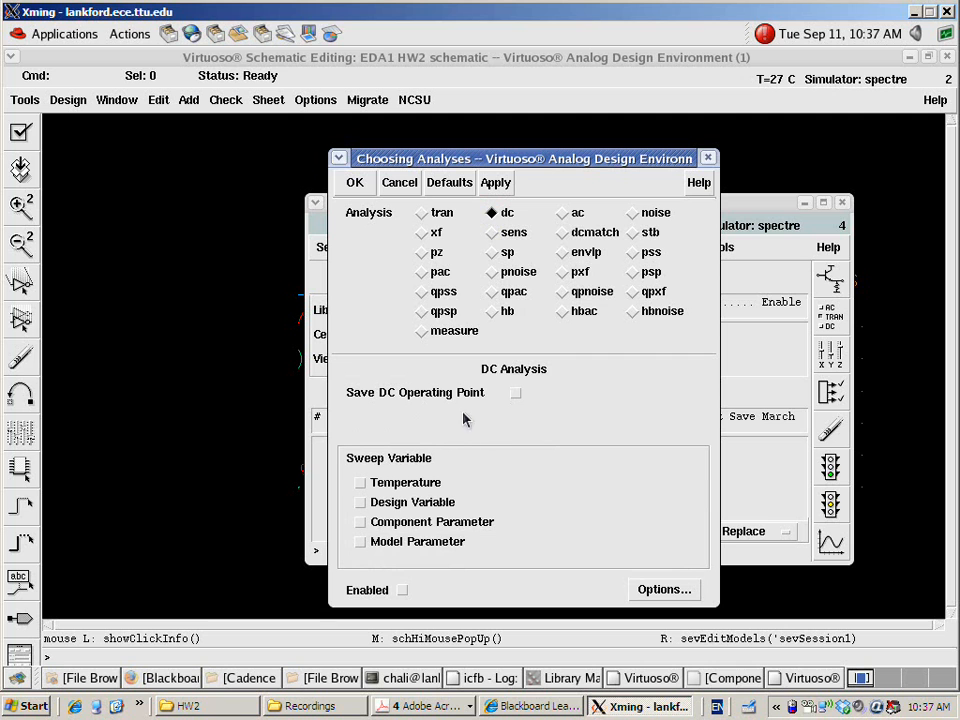
pyautogui.click(515, 392)
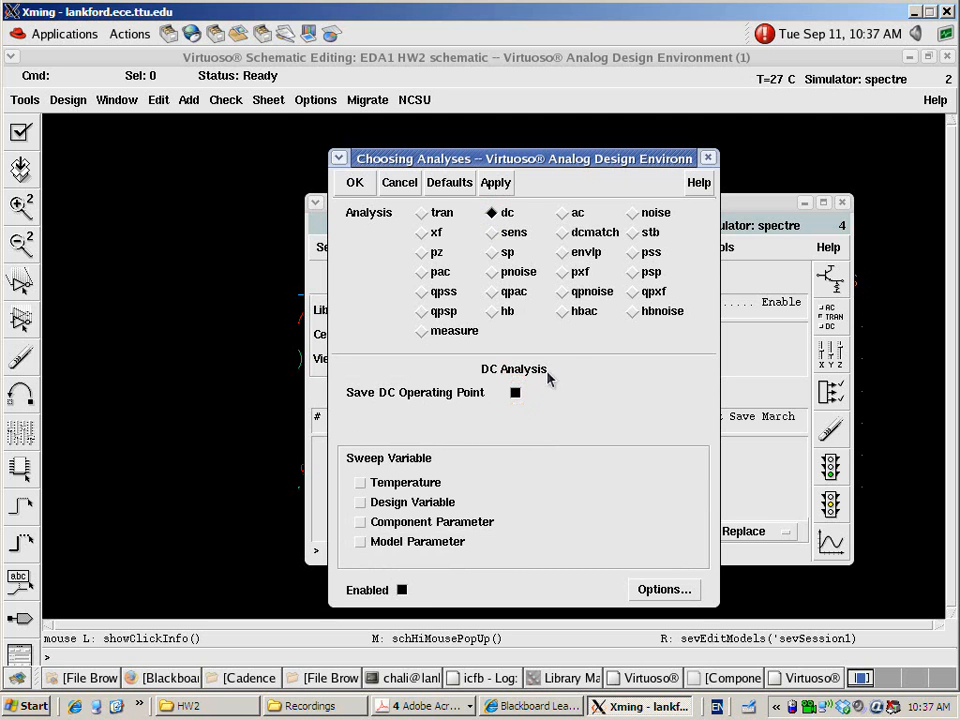
pyautogui.click(356, 183)
pyautogui.click(547, 332)
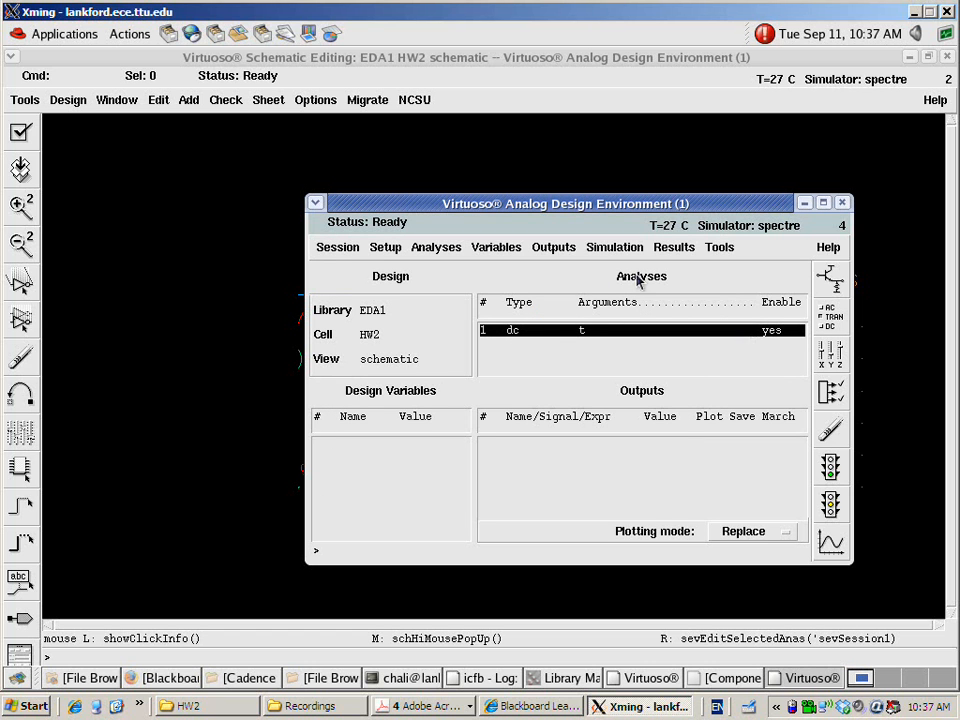
# Copy the design variables VGS and VDS from the schematic cellview into the simulation session
pyautogui.click(500, 246)
pyautogui.click(497, 323)
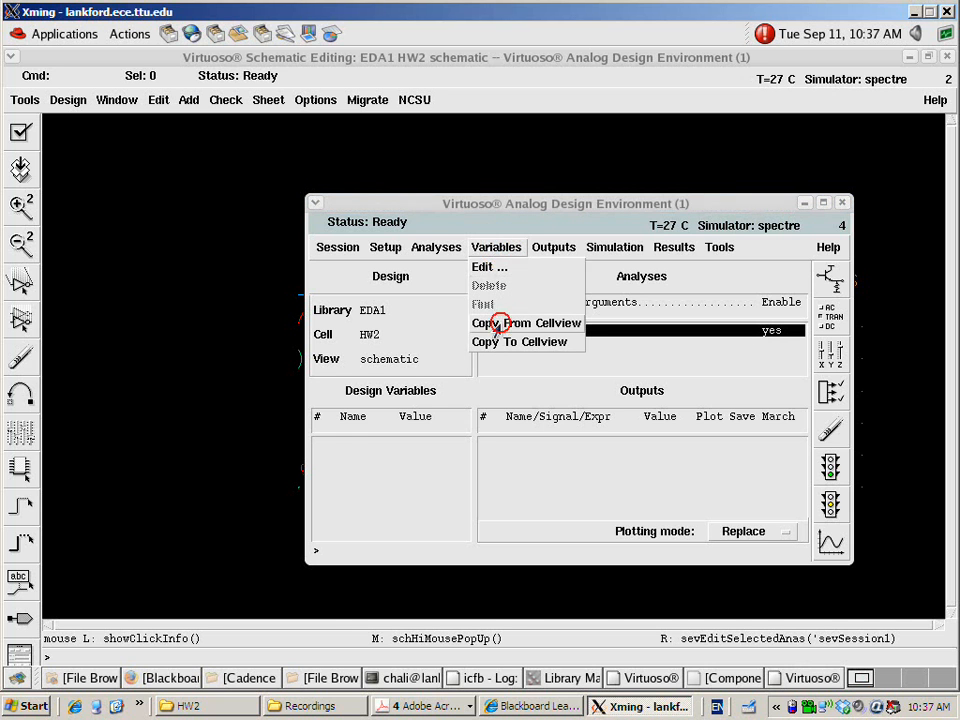
pyautogui.click(351, 446)
pyautogui.click(354, 457)
pyautogui.click(358, 445)
pyautogui.click(358, 458)
pyautogui.click(358, 445)
pyautogui.click(360, 458)
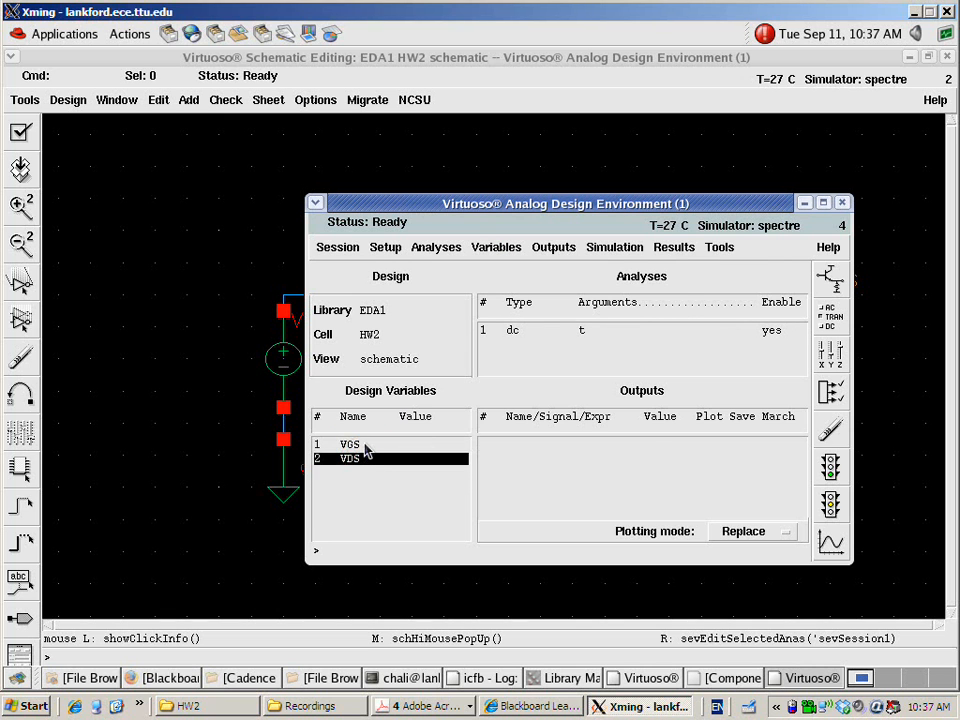
# Set the design variable VGS to 1.0 and VDS to 3.3
pyautogui.doubleClick(358, 445)
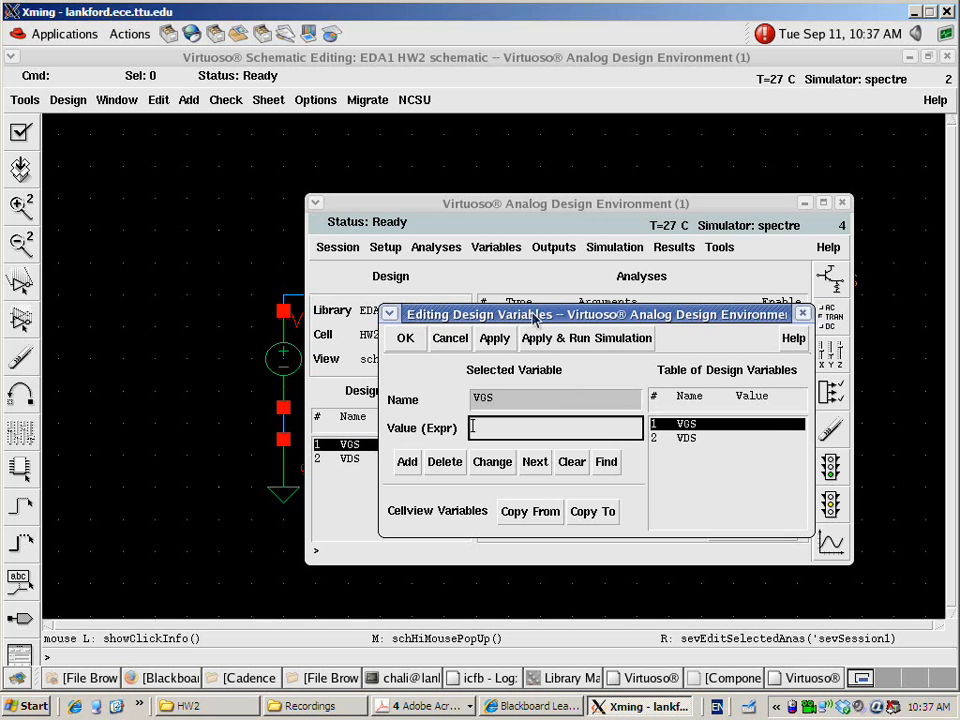
pyautogui.moveTo(535, 316); pyautogui.dragTo(533, 230)
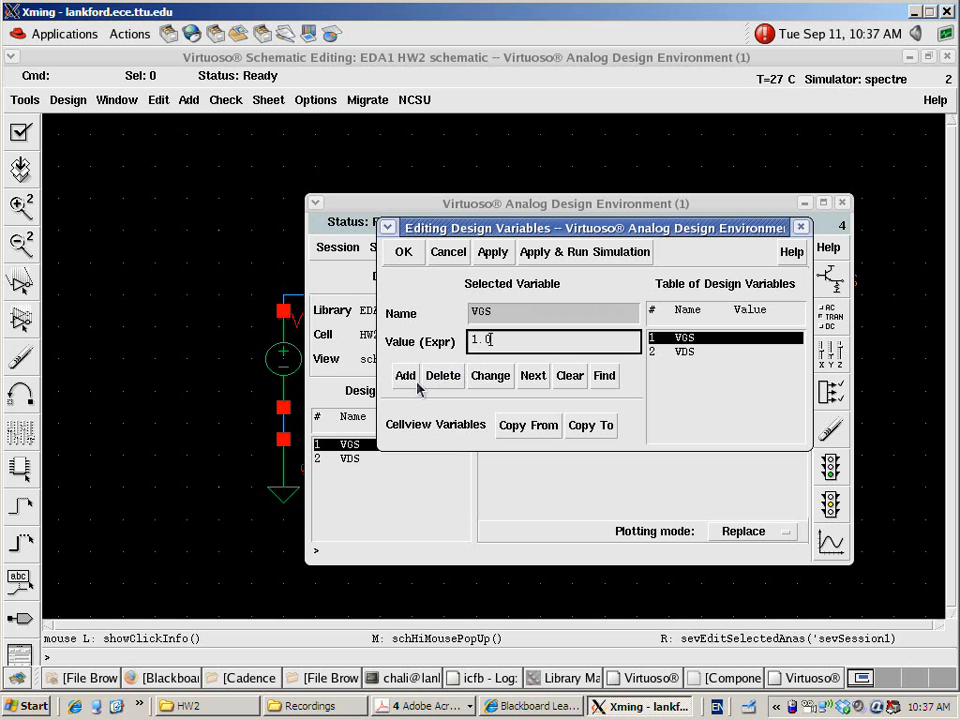
pyautogui.click(489, 376)
pyautogui.click(688, 353)
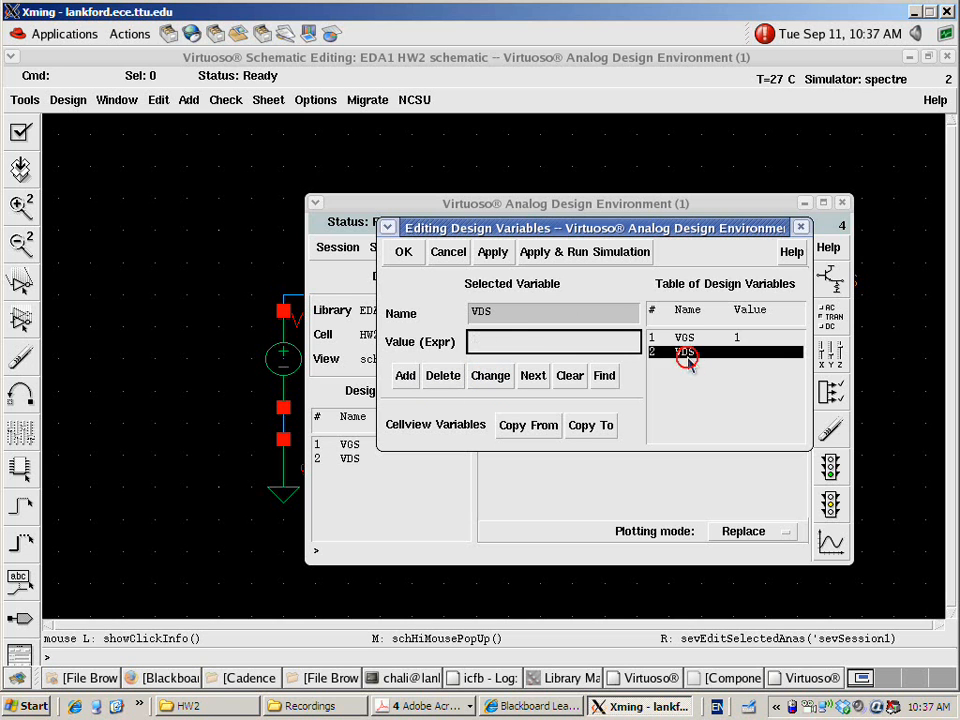
pyautogui.click(510, 342)
pyautogui.write('3.3')
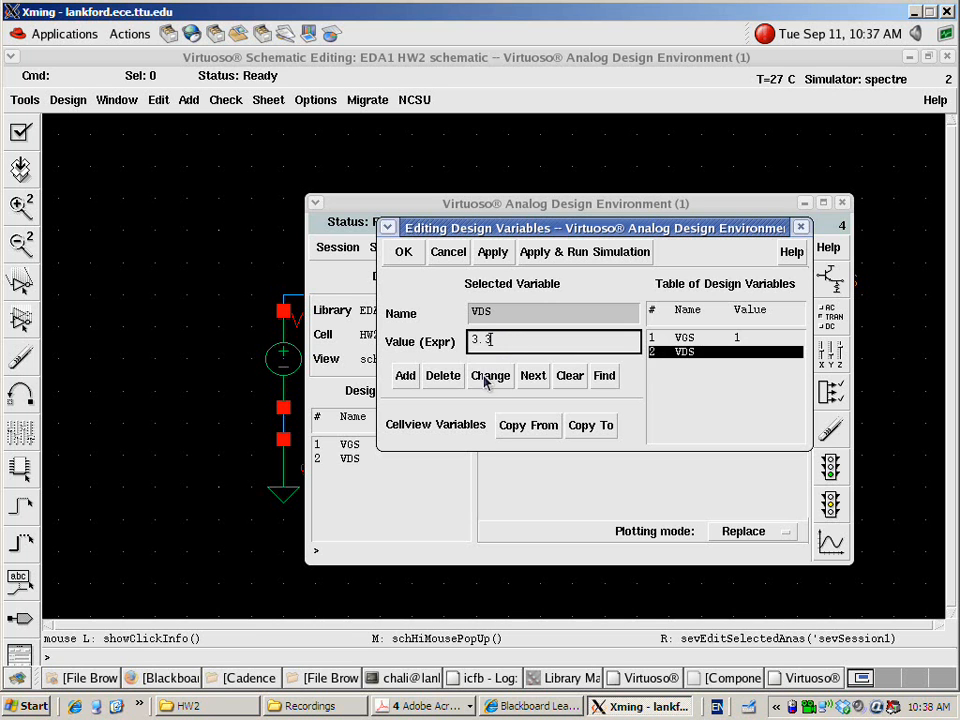
pyautogui.click(489, 376)
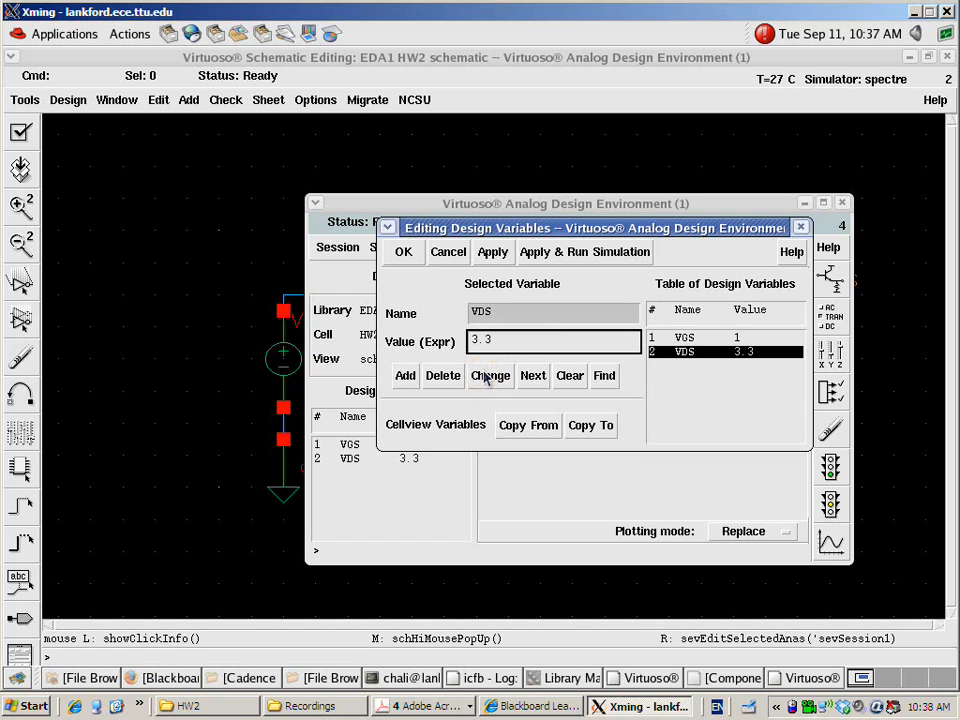
pyautogui.click(403, 253)
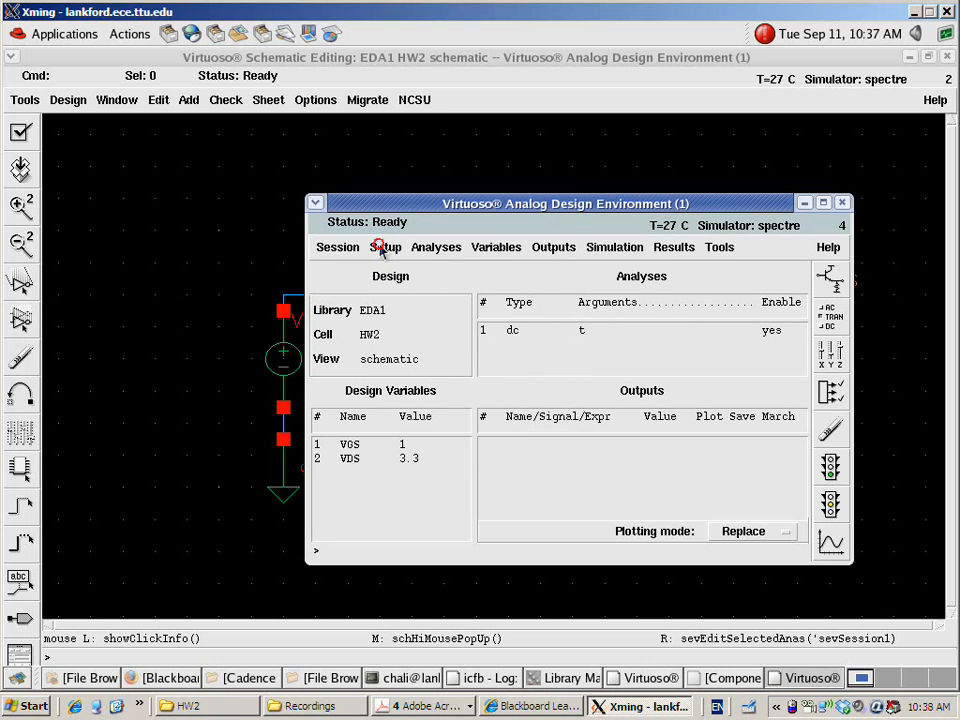
# Save the simulation state as cellview spectre_state1 of cell HW2 in library EDA1
pyautogui.click(381, 248)
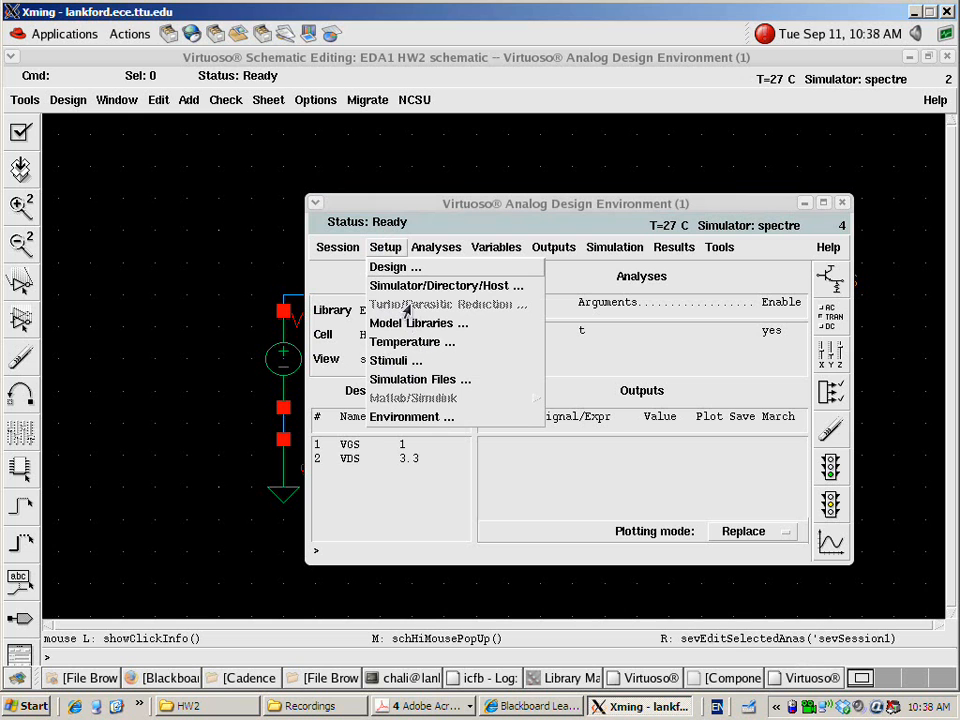
pyautogui.moveTo(334, 248)
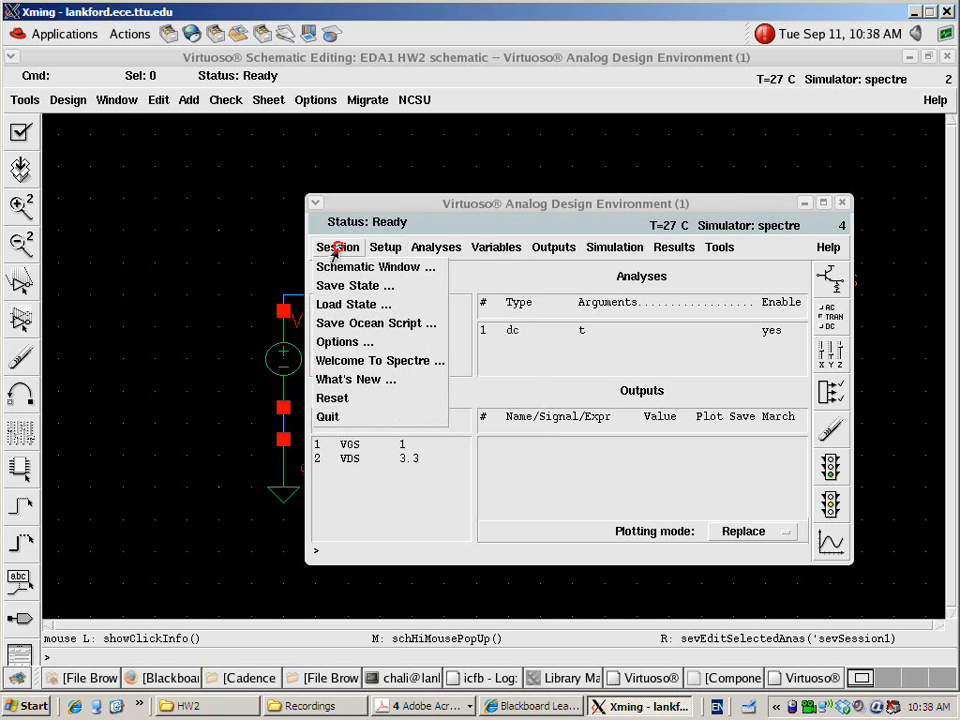
pyautogui.click(344, 287)
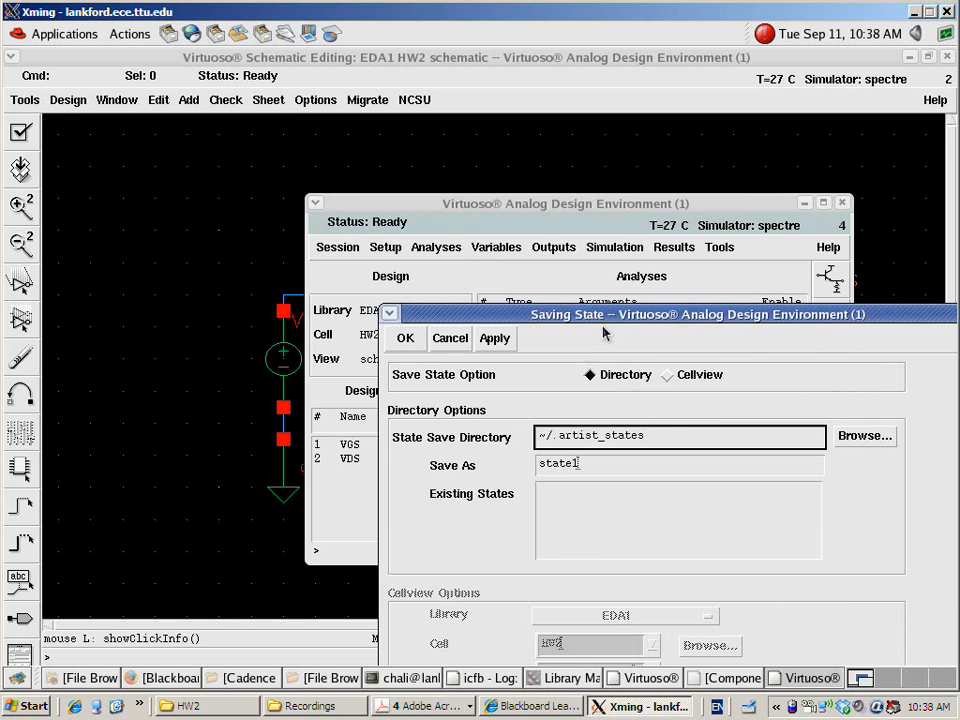
pyautogui.moveTo(606, 313); pyautogui.dragTo(482, 119)
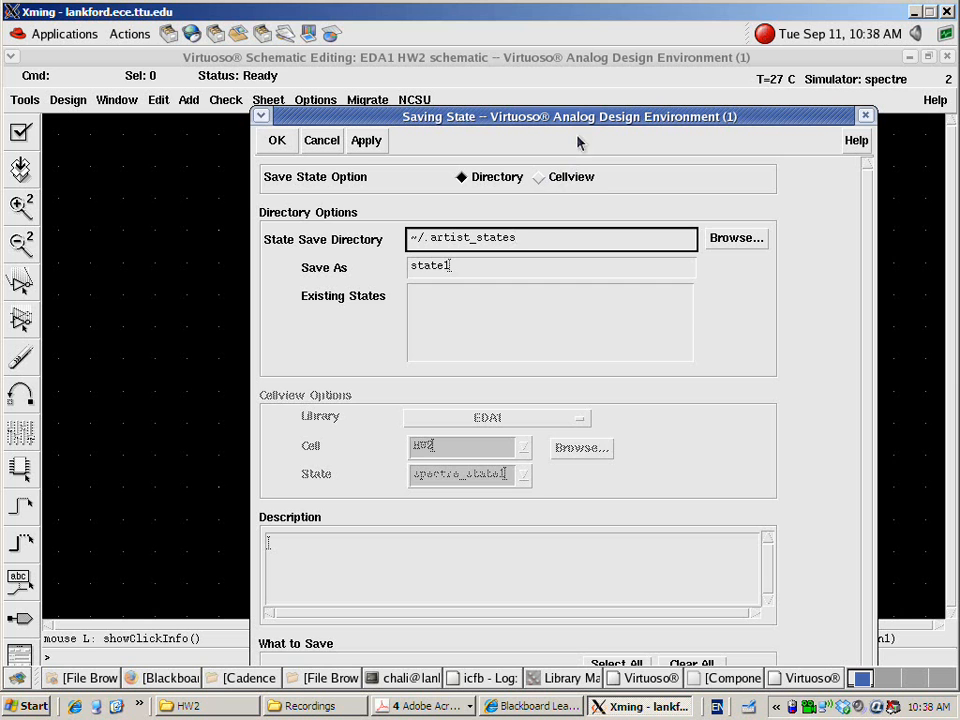
pyautogui.moveTo(587, 122); pyautogui.dragTo(474, 80)
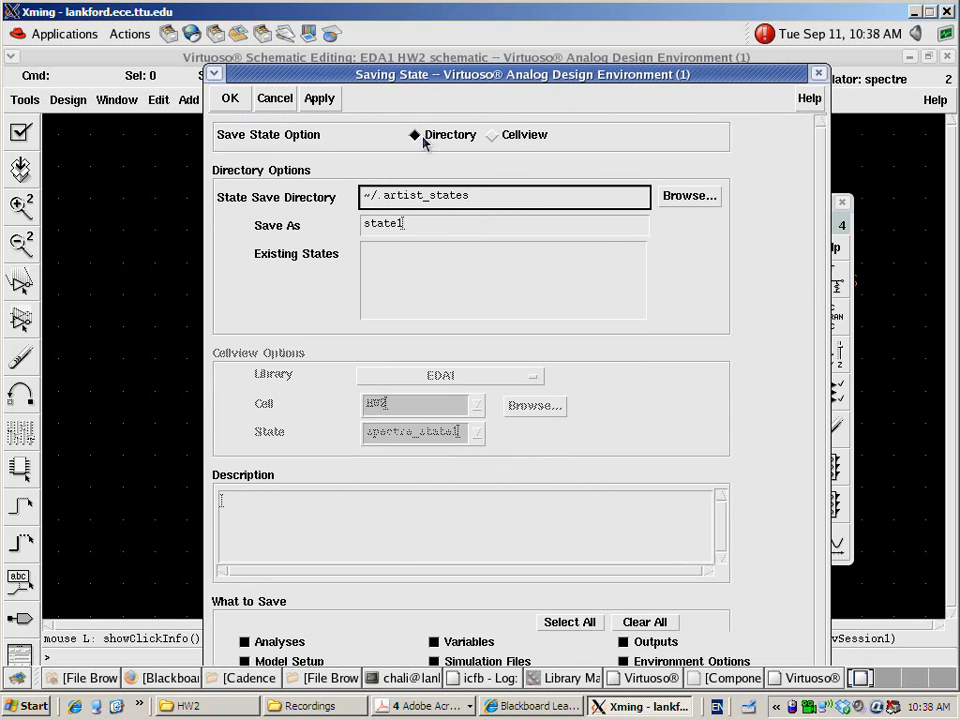
pyautogui.click(494, 137)
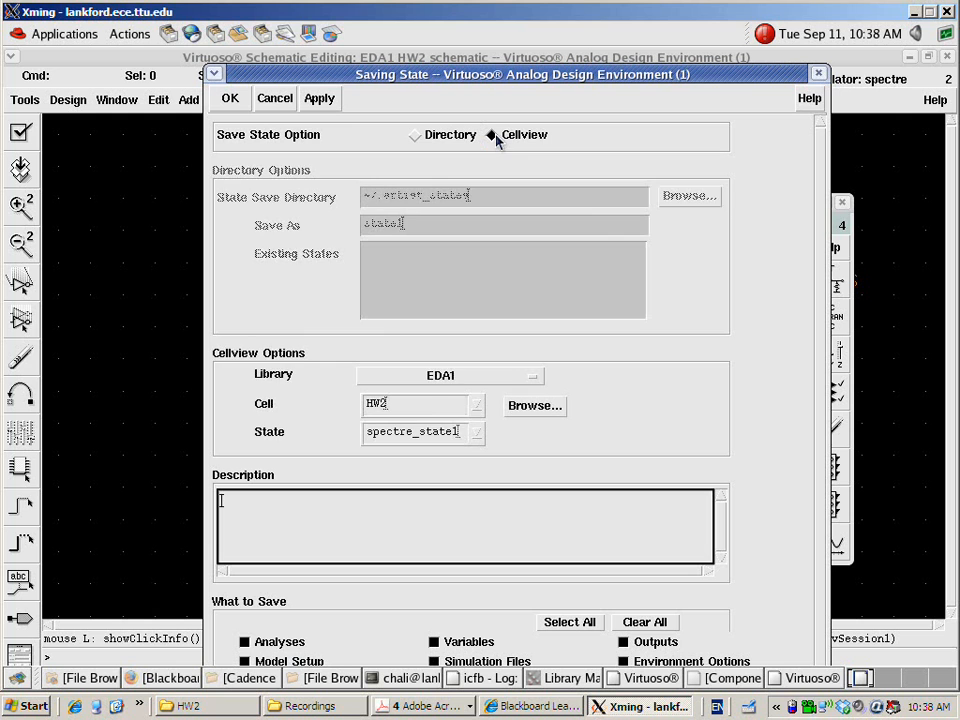
pyautogui.click(230, 100)
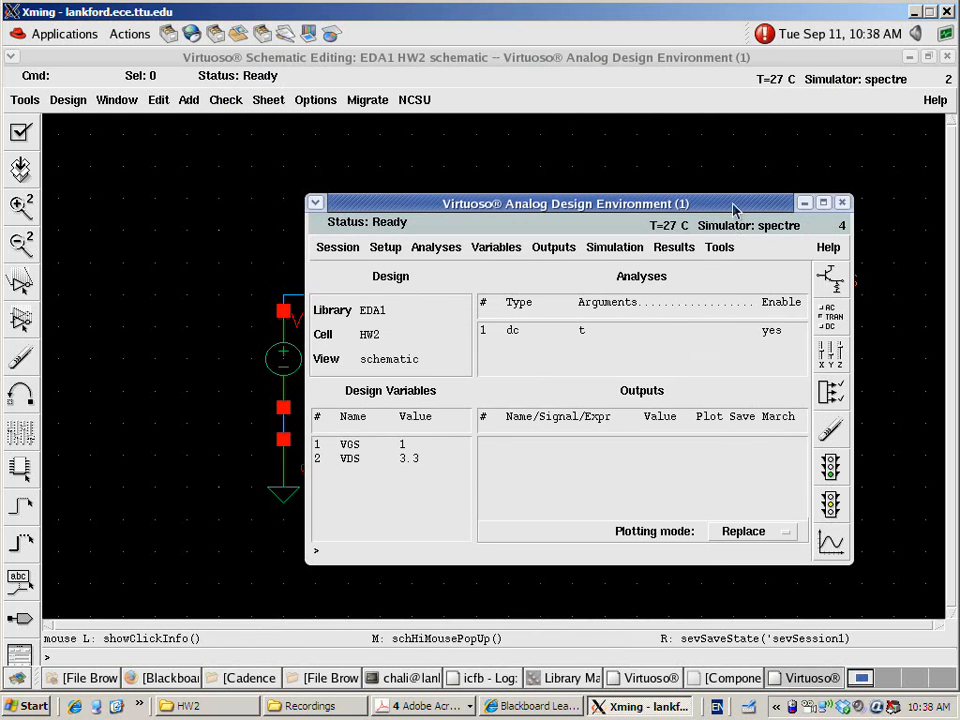
# Netlist and run the DC simulation, then close its spectre output log
pyautogui.moveTo(735, 209); pyautogui.dragTo(637, 156)
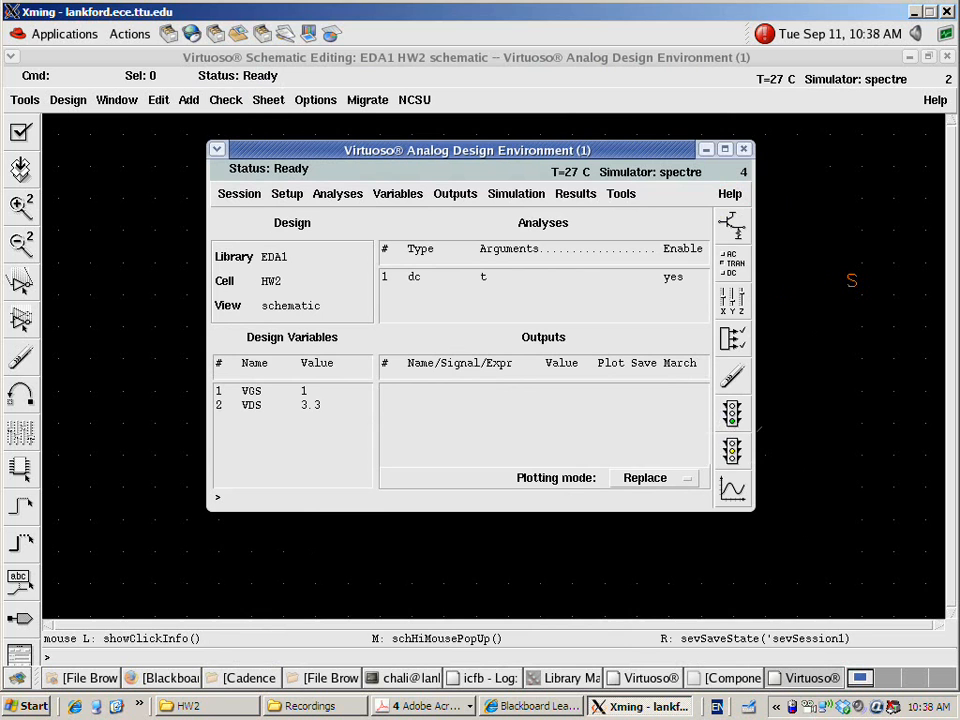
pyautogui.click(731, 413)
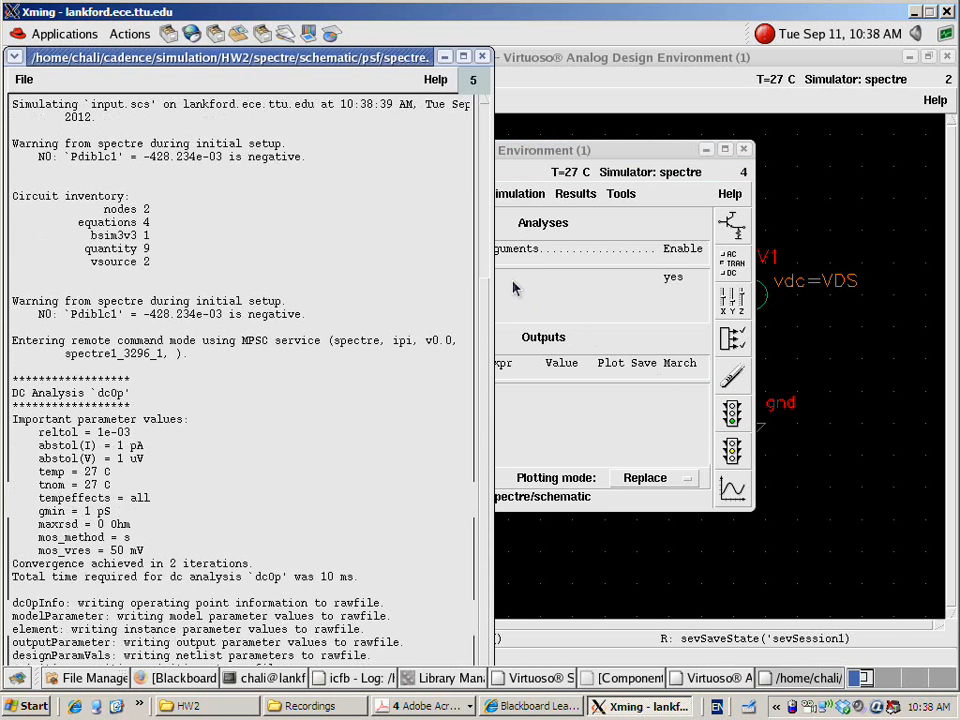
pyautogui.moveTo(410, 64); pyautogui.dragTo(424, 64)
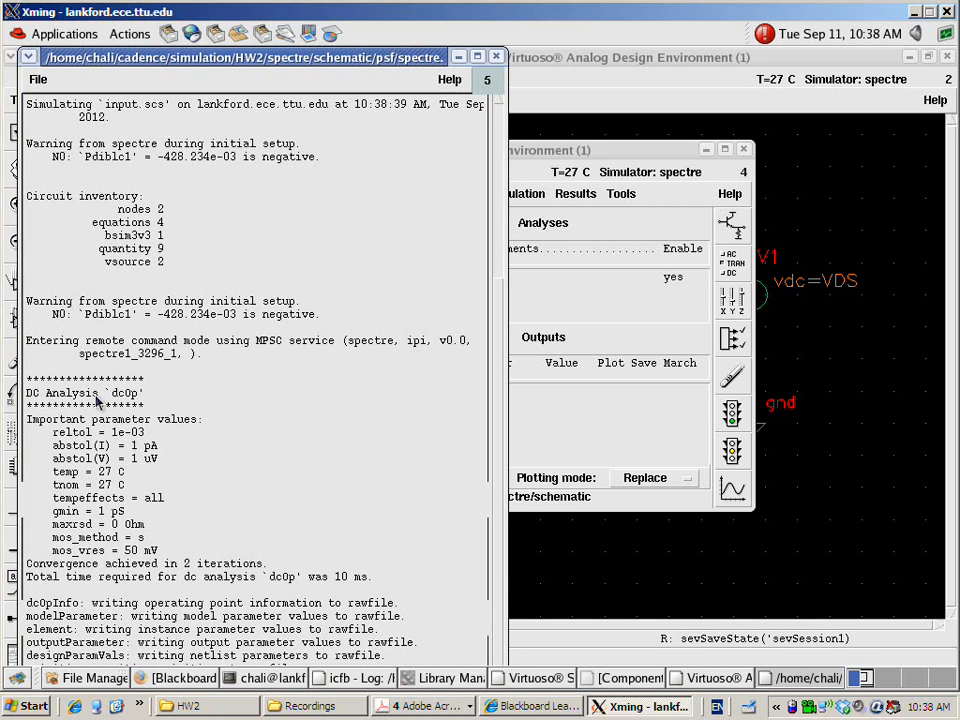
pyautogui.click(501, 55)
# Annotate the DC node voltages on the HW2 schematic
pyautogui.click(576, 196)
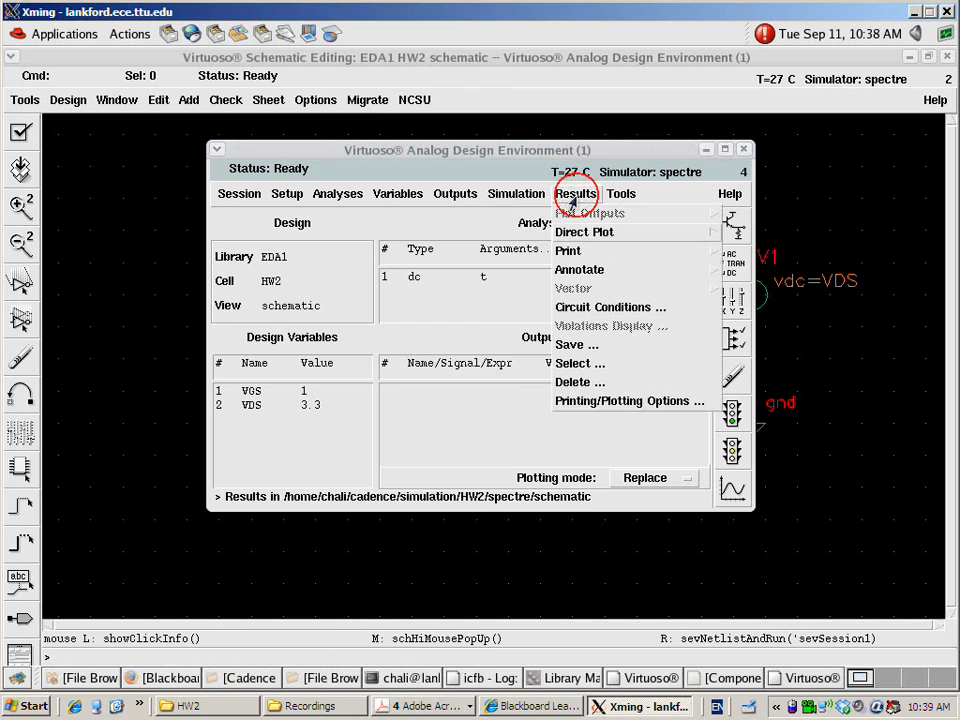
pyautogui.moveTo(601, 274)
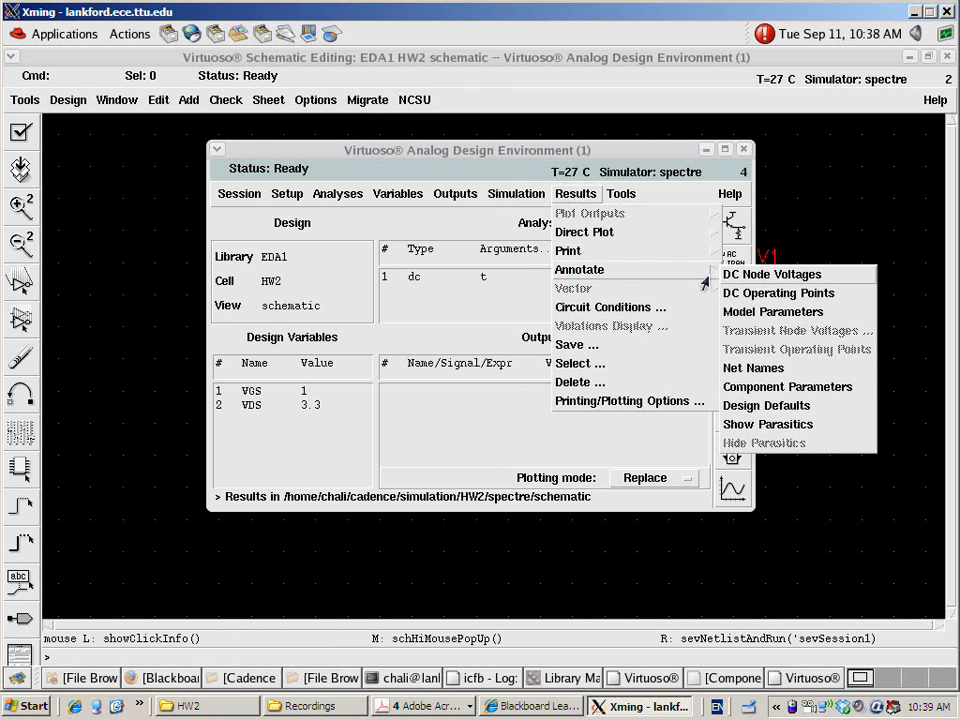
pyautogui.click(740, 274)
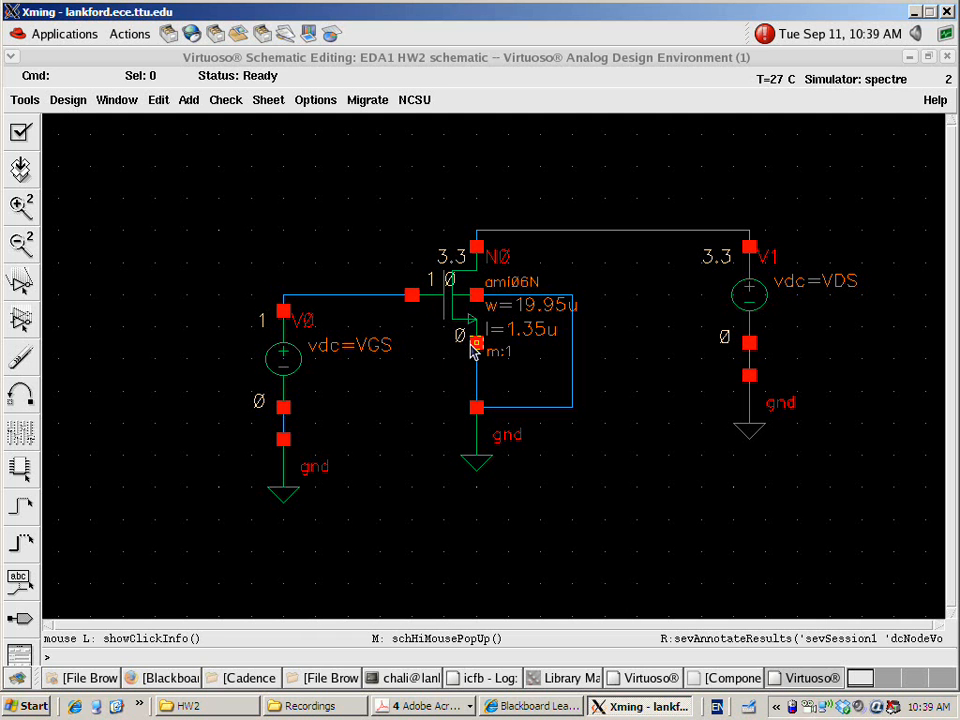
# Check the required sweep in the homework PDF, then set the dc analysis to sweep design variable VDS from 0 to 5
pyautogui.hotkey('alt', 'Tab')
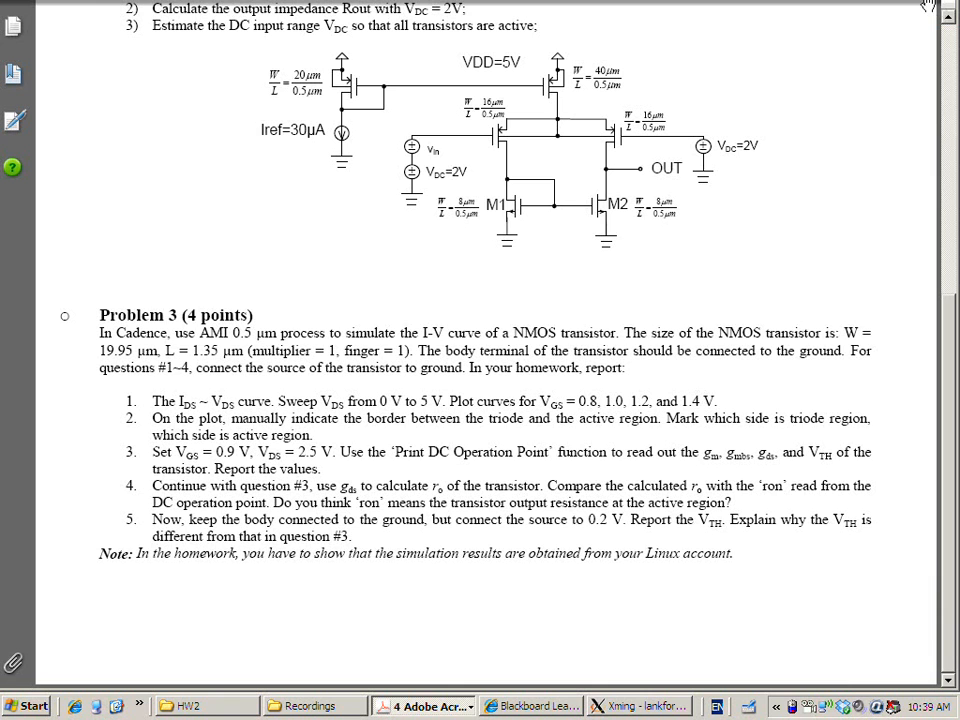
pyautogui.hotkey('alt', 'Tab')
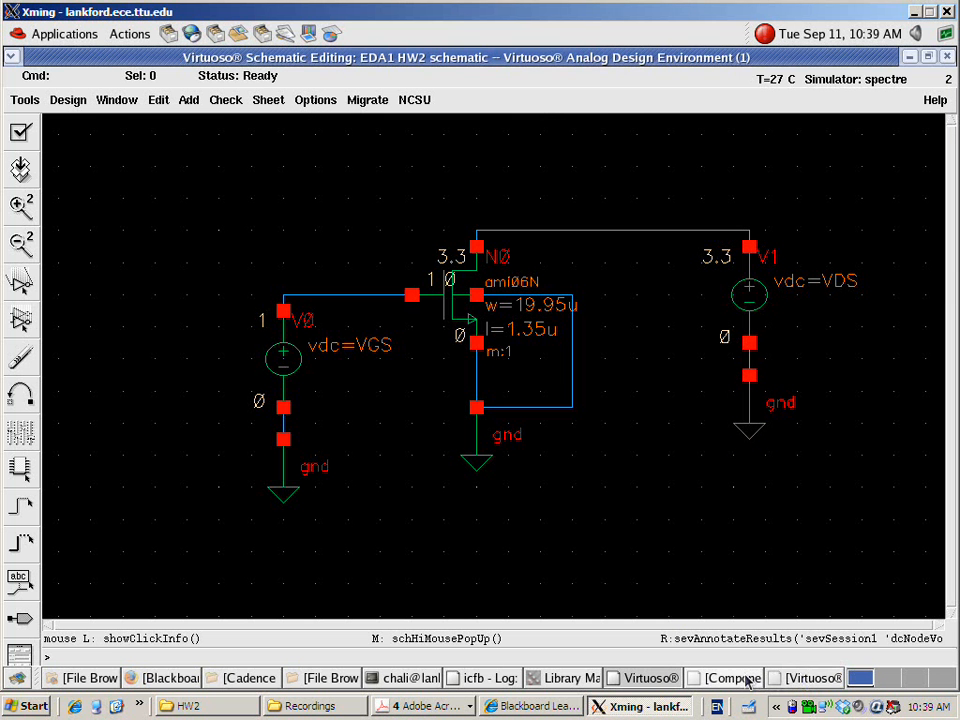
pyautogui.click(795, 678)
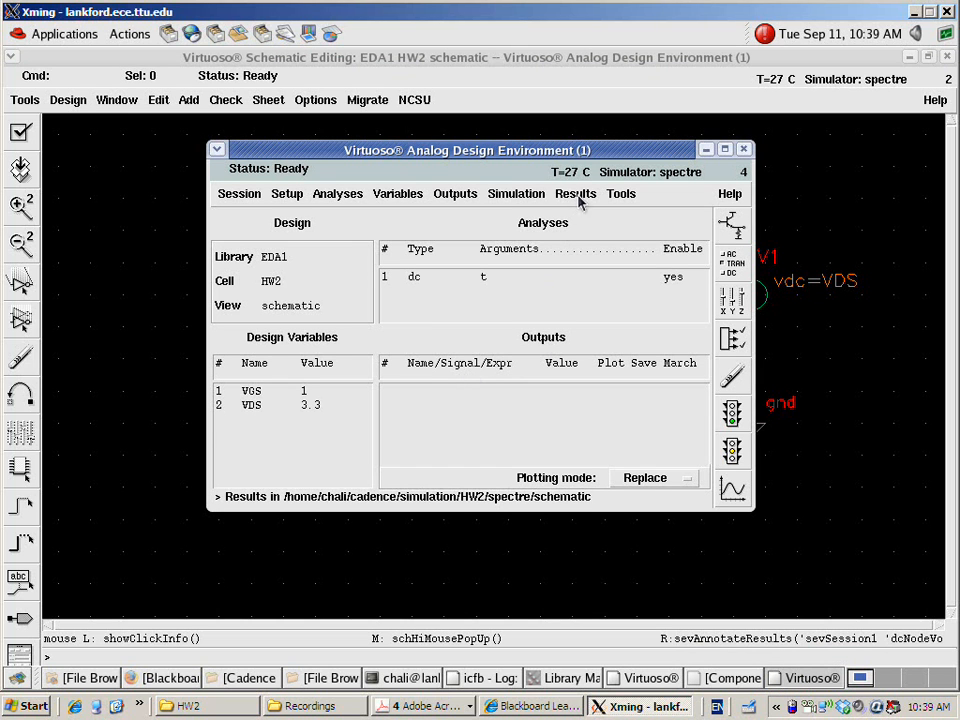
pyautogui.doubleClick(481, 279)
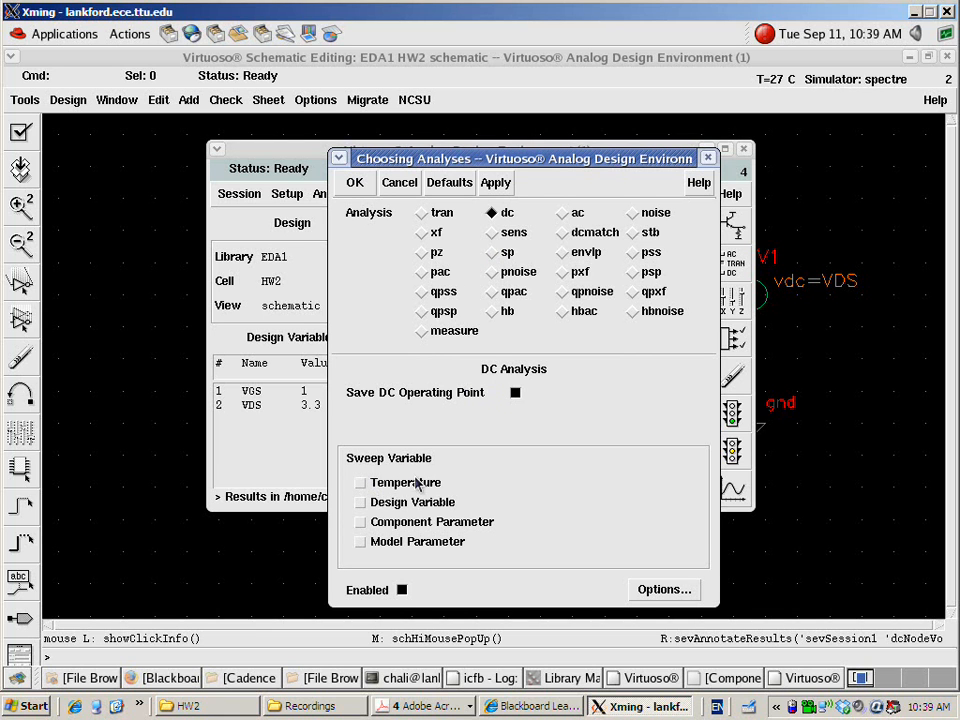
pyautogui.click(362, 505)
pyautogui.moveTo(645, 160); pyautogui.dragTo(614, 58)
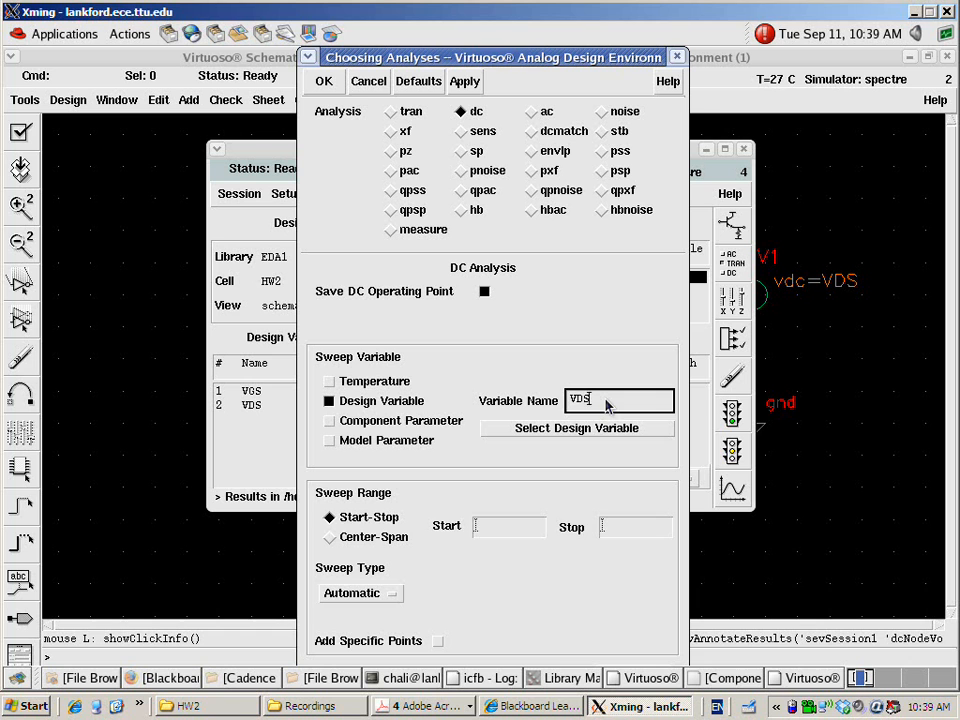
pyautogui.click(508, 526)
pyautogui.press('Tab')
pyautogui.write('5')
pyautogui.click(323, 81)
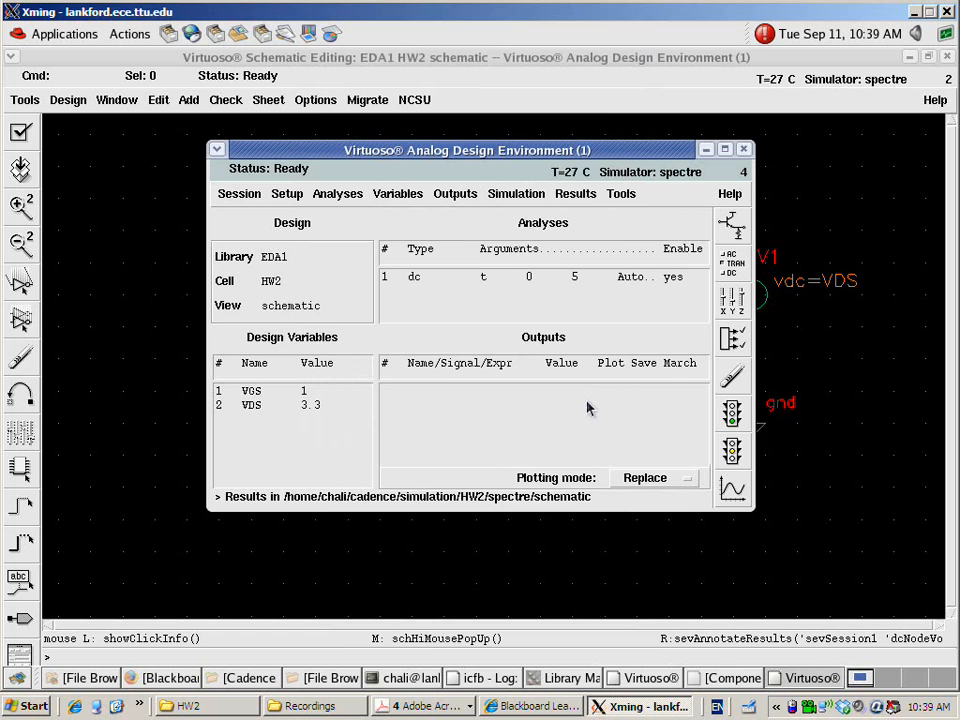
# Netlist and run the VDS sweep, review the swept points in the spectre output log, and close the log
pyautogui.click(736, 415)
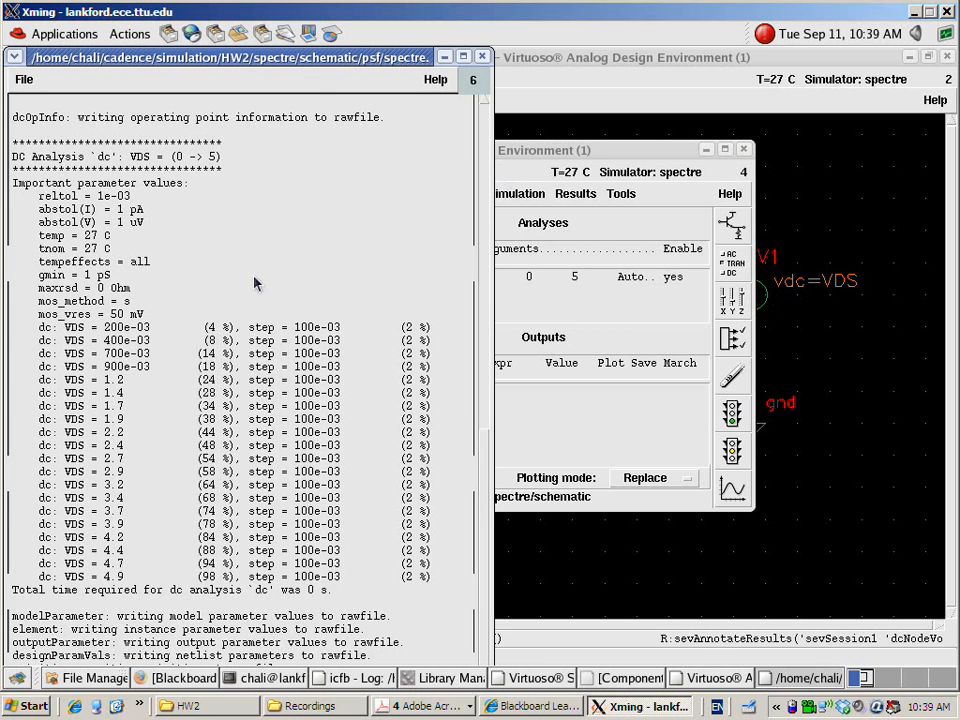
pyautogui.moveTo(110, 329); pyautogui.dragTo(155, 432)
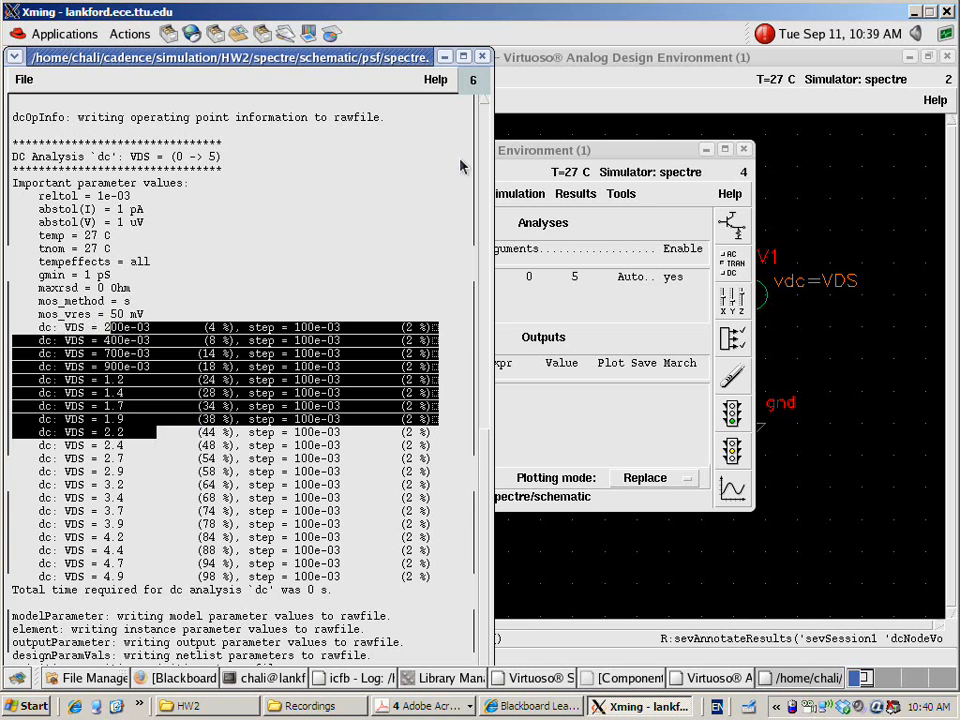
pyautogui.click(481, 57)
# Plot the dc current at the minus terminal of source V1 with the Direct Plot main form
pyautogui.click(583, 197)
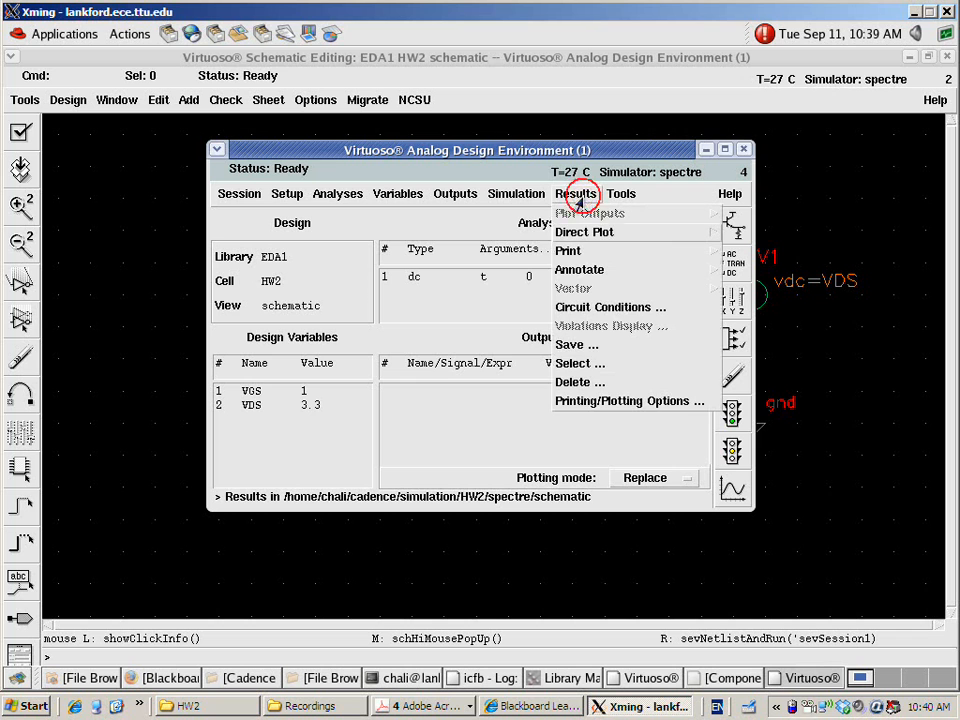
pyautogui.moveTo(578, 236)
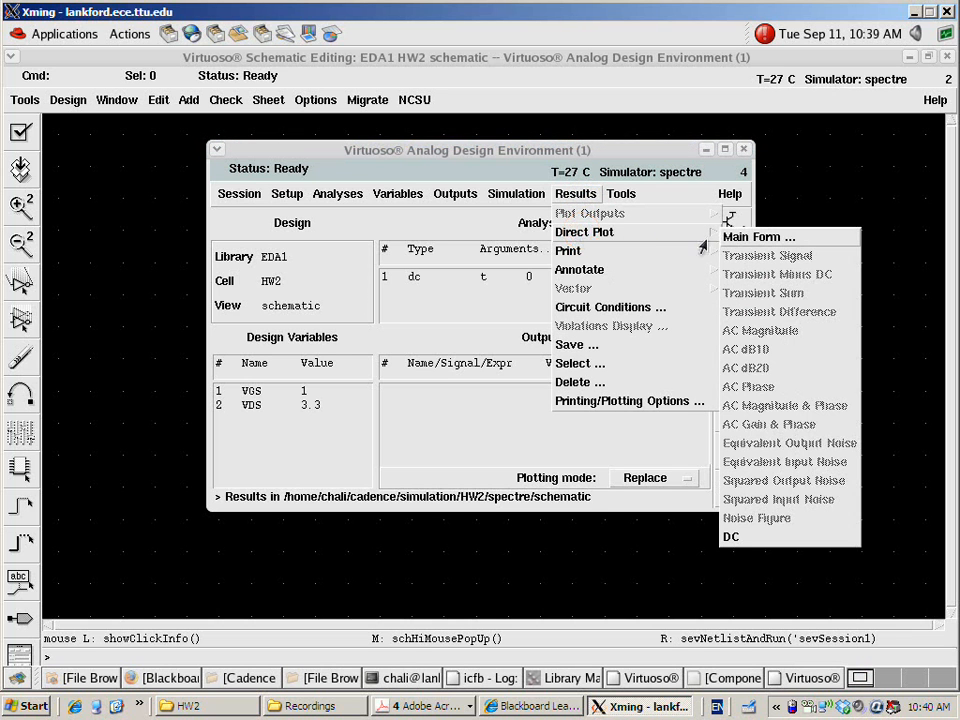
pyautogui.click(750, 238)
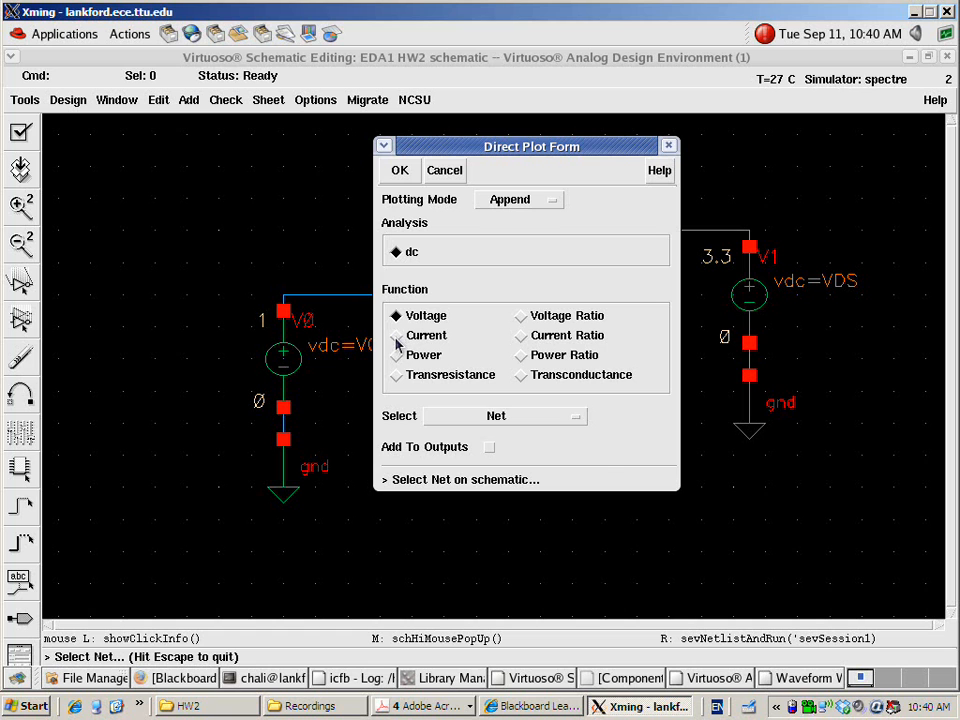
pyautogui.click(396, 336)
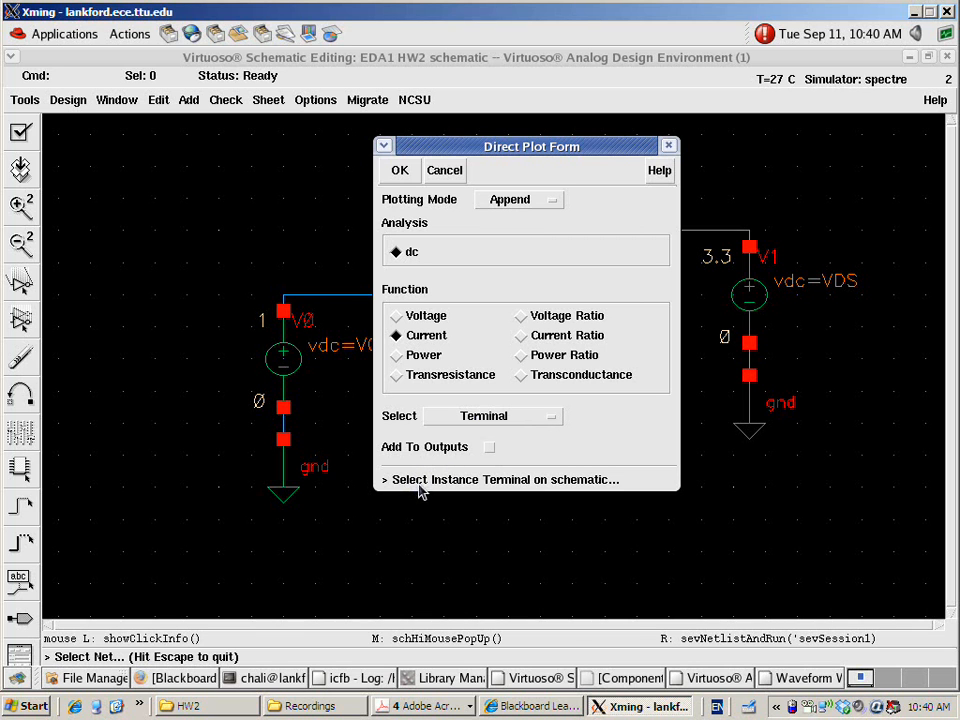
pyautogui.click(707, 79)
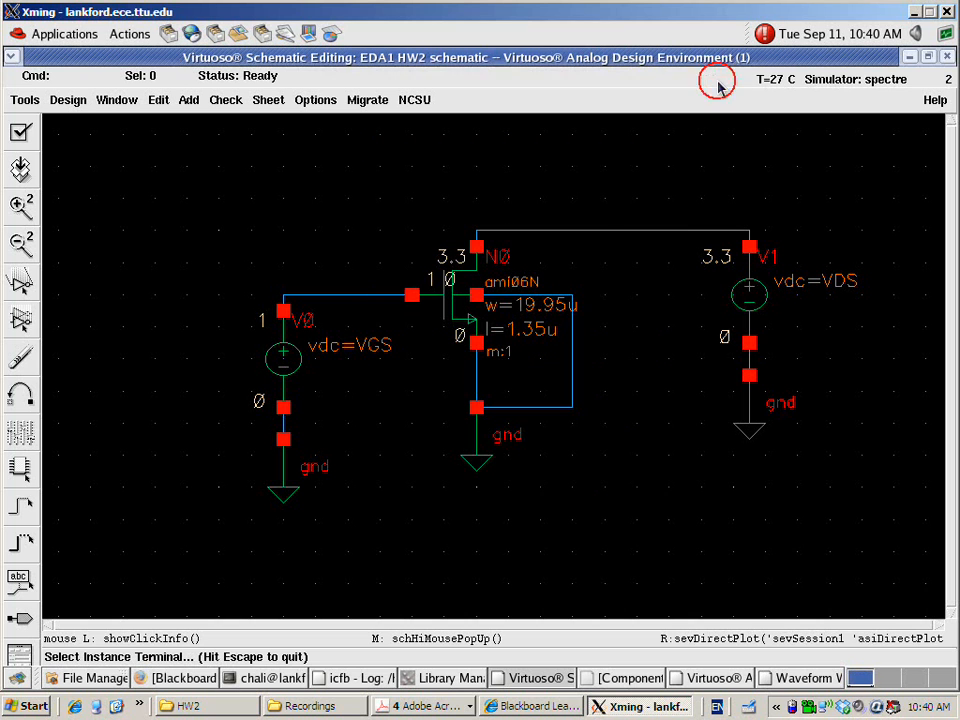
pyautogui.click(749, 343)
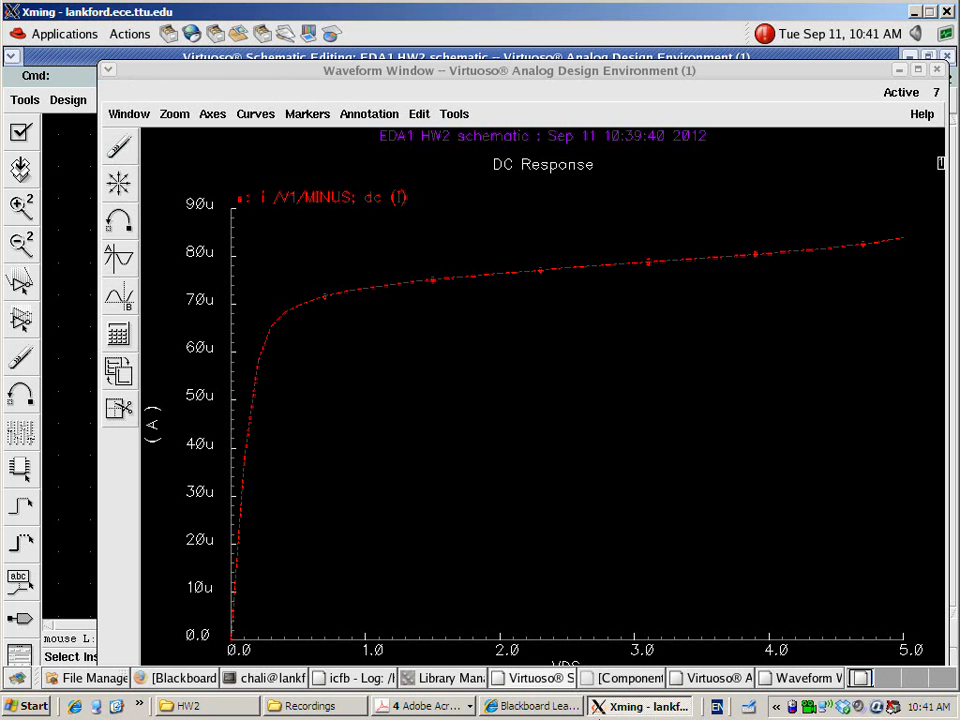
# Open the Parametric Analysis tool for the HW2 simulation and bring its form fully into view
pyautogui.click(712, 678)
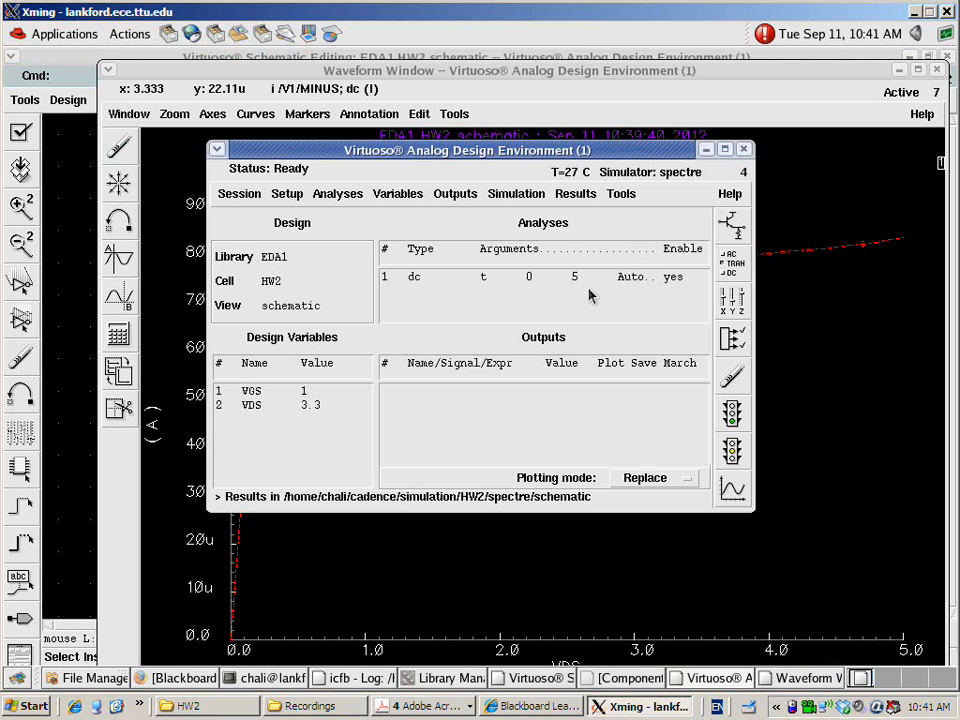
pyautogui.click(622, 195)
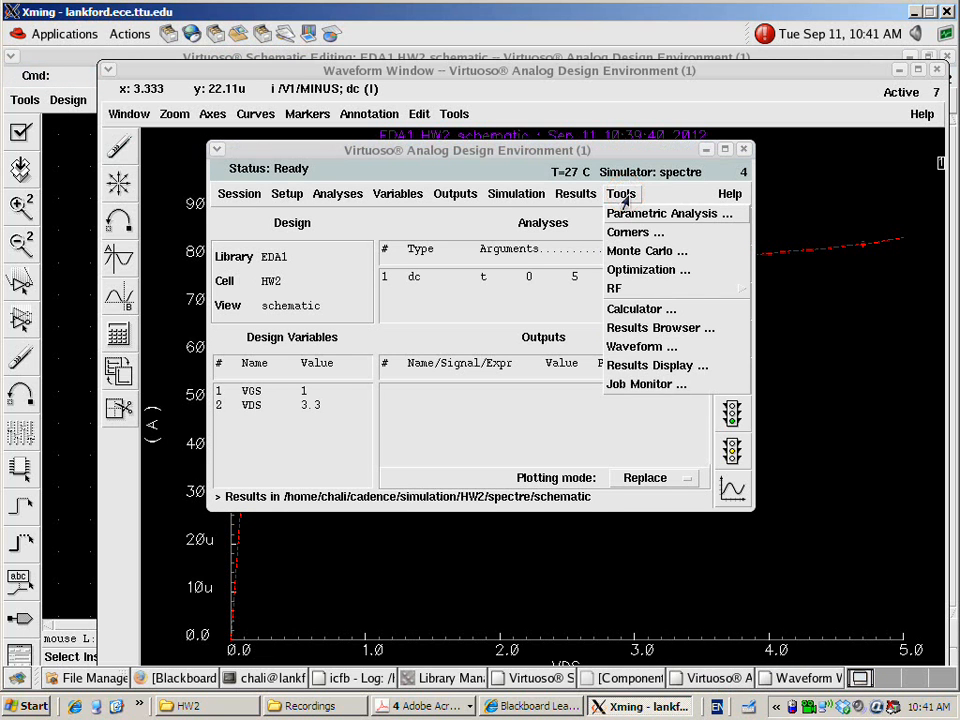
pyautogui.click(664, 152)
pyautogui.moveTo(663, 155); pyautogui.dragTo(650, 186)
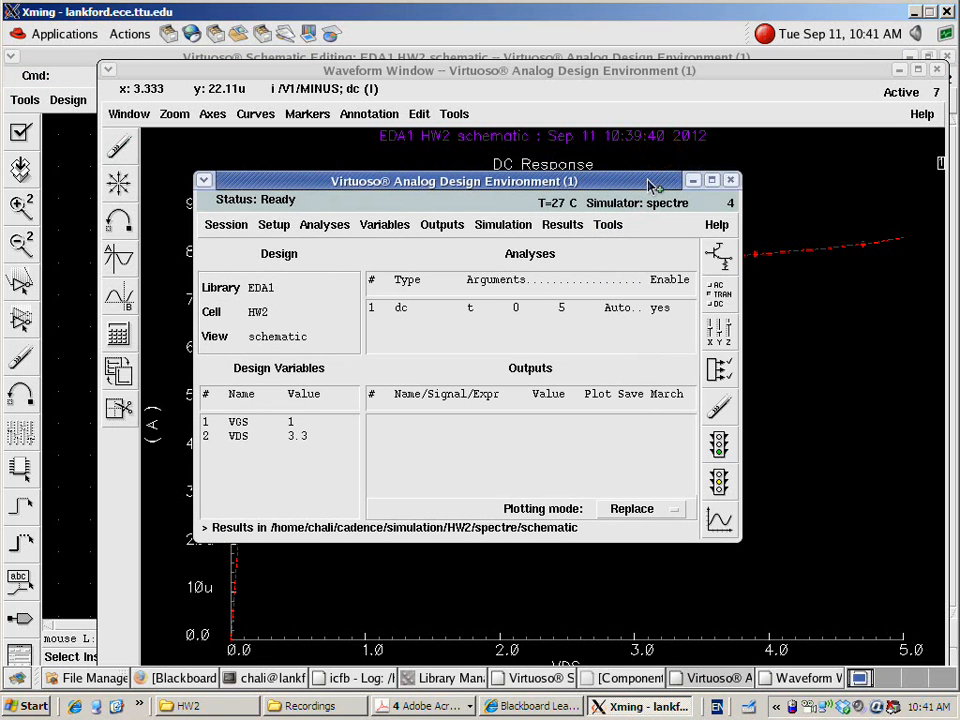
pyautogui.click(608, 226)
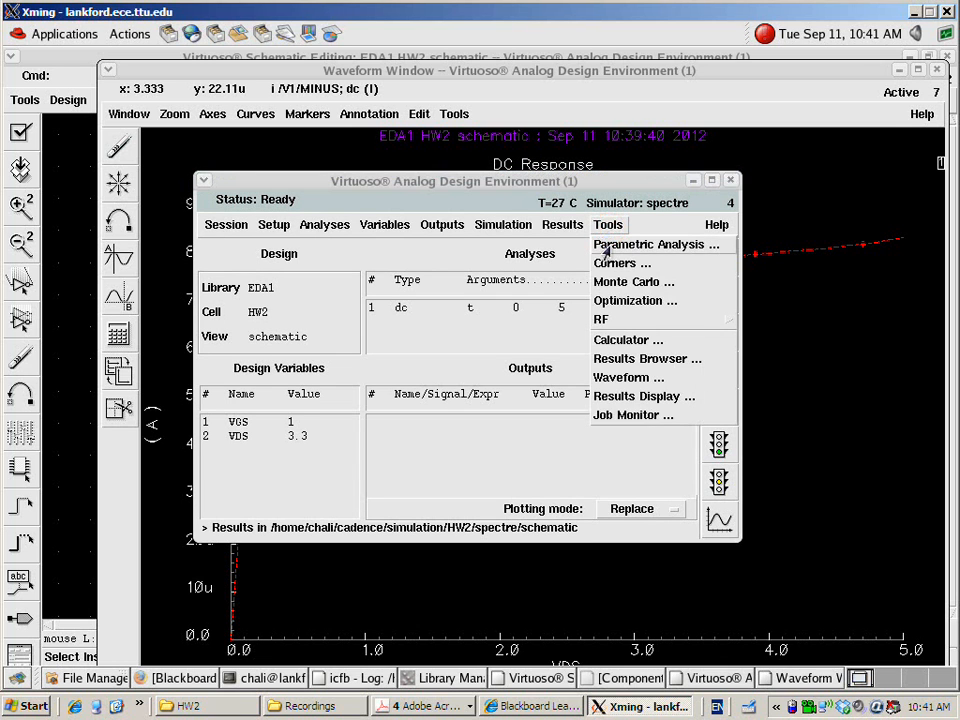
pyautogui.click(606, 246)
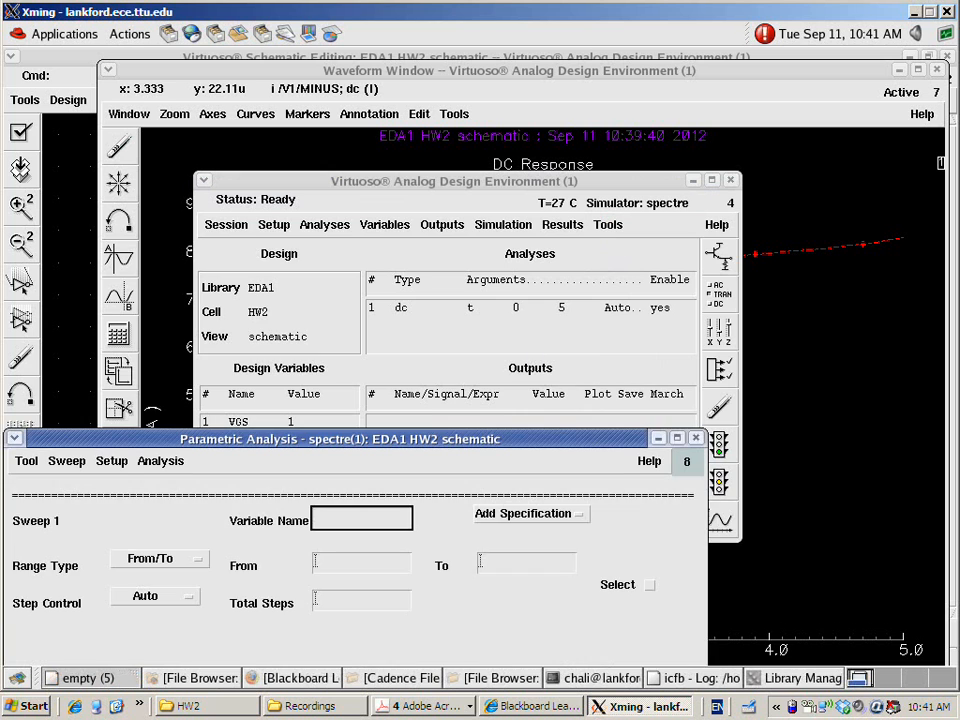
pyautogui.moveTo(506, 441); pyautogui.dragTo(637, 242)
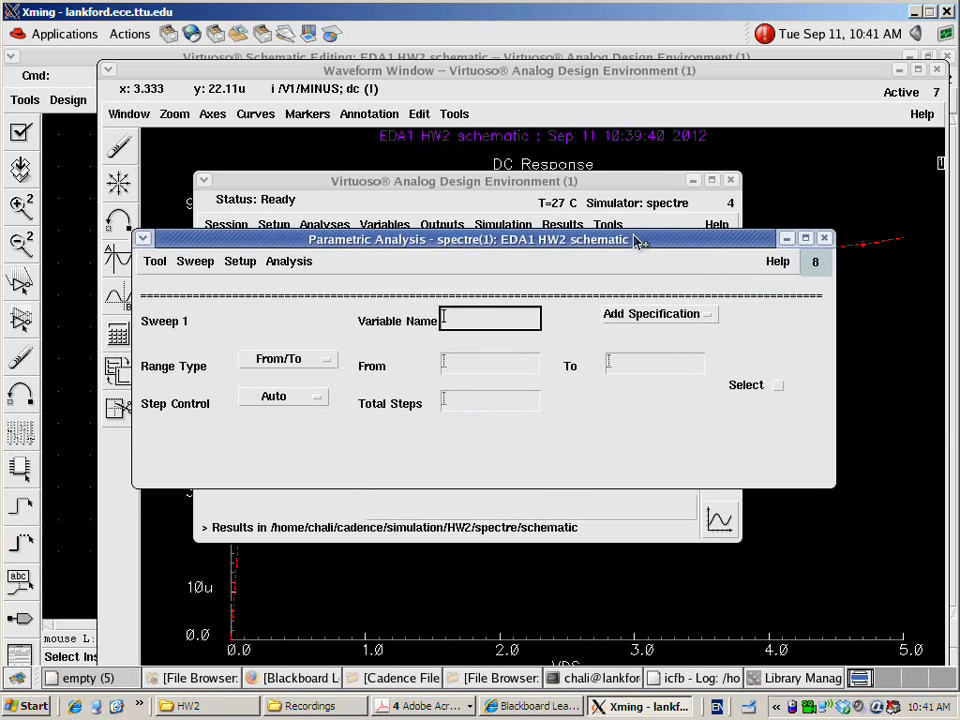
# Define the parametric sweep of variable VGS from 0.8 to 1.4 in linear steps of 0.2
pyautogui.click(493, 319)
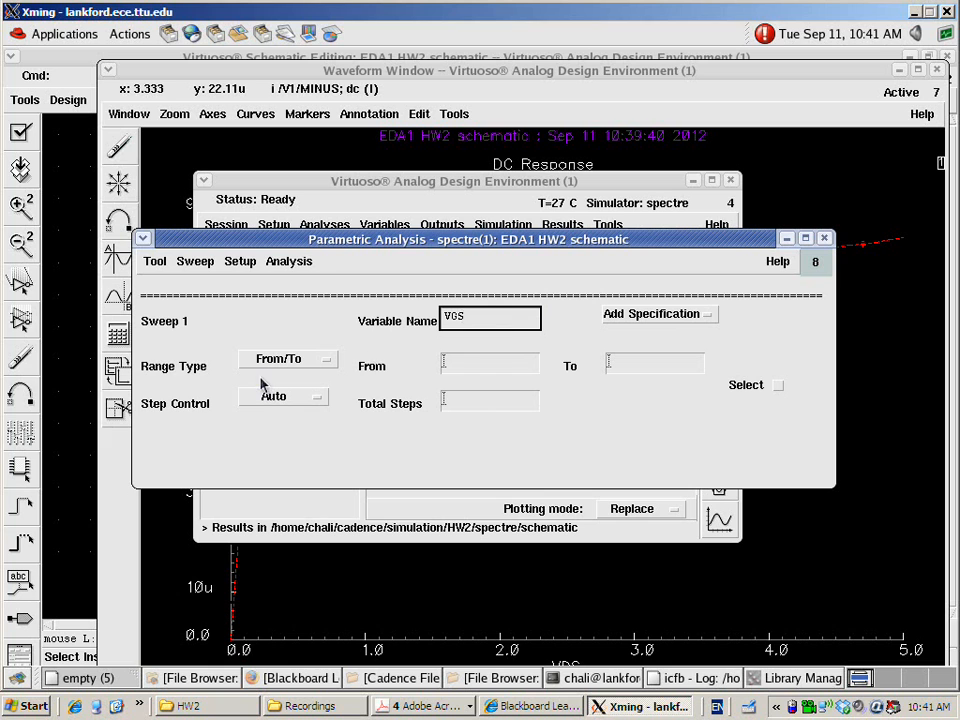
pyautogui.click(490, 366)
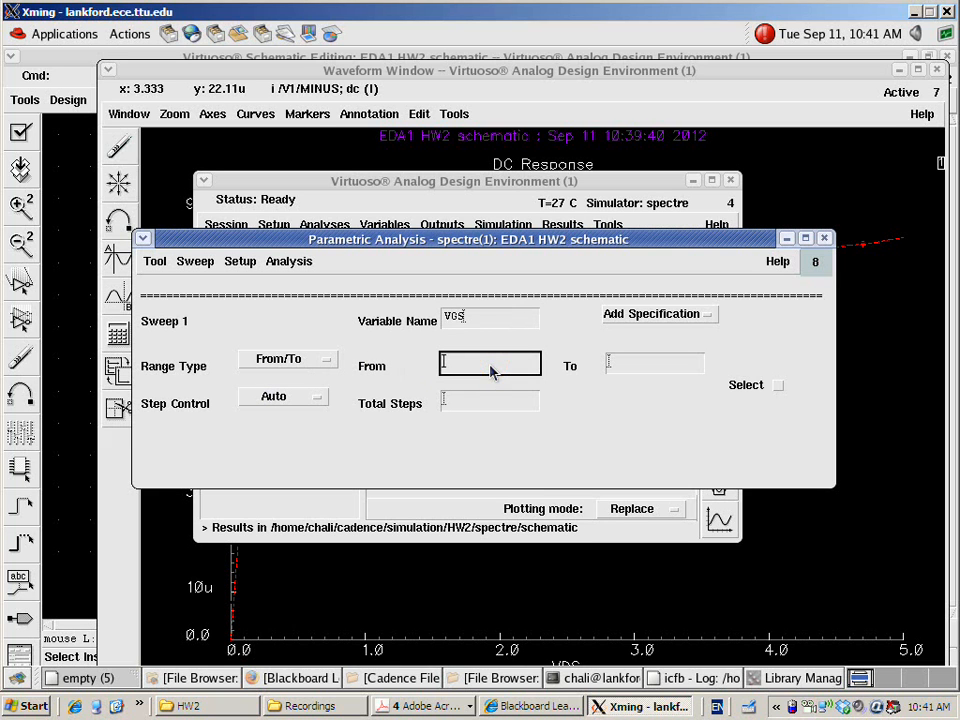
pyautogui.write('0.8')
pyautogui.press('Tab')
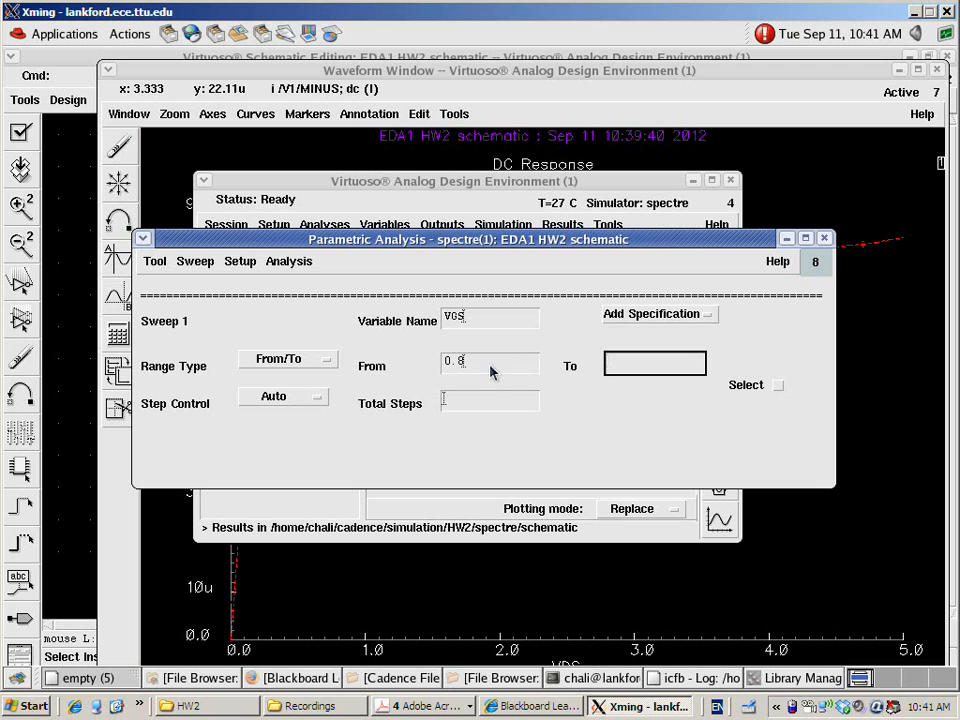
pyautogui.write('1.4')
pyautogui.press('Tab')
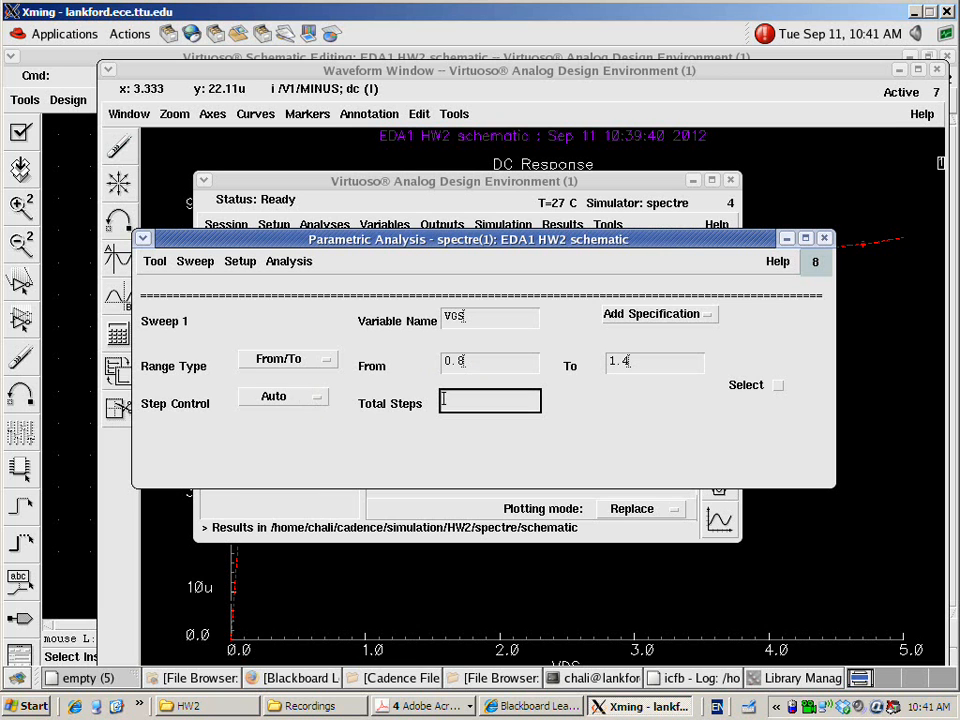
pyautogui.click(278, 397)
pyautogui.click(283, 414)
pyautogui.click(485, 403)
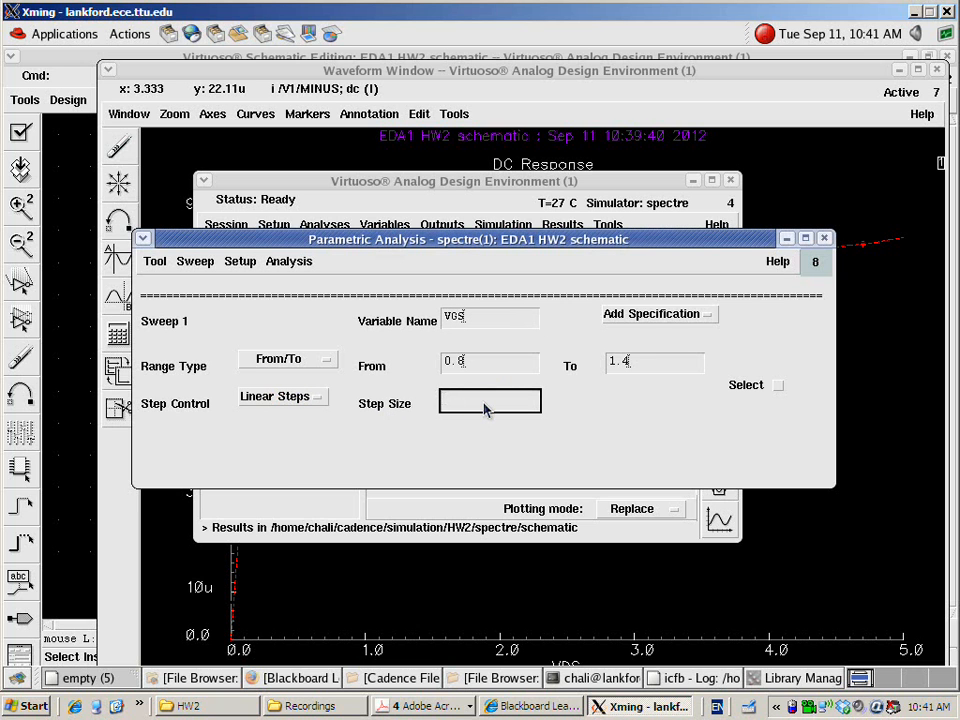
pyautogui.write('0.')
# Start the parametric analysis and close its run log when the simulations finish
pyautogui.click(296, 264)
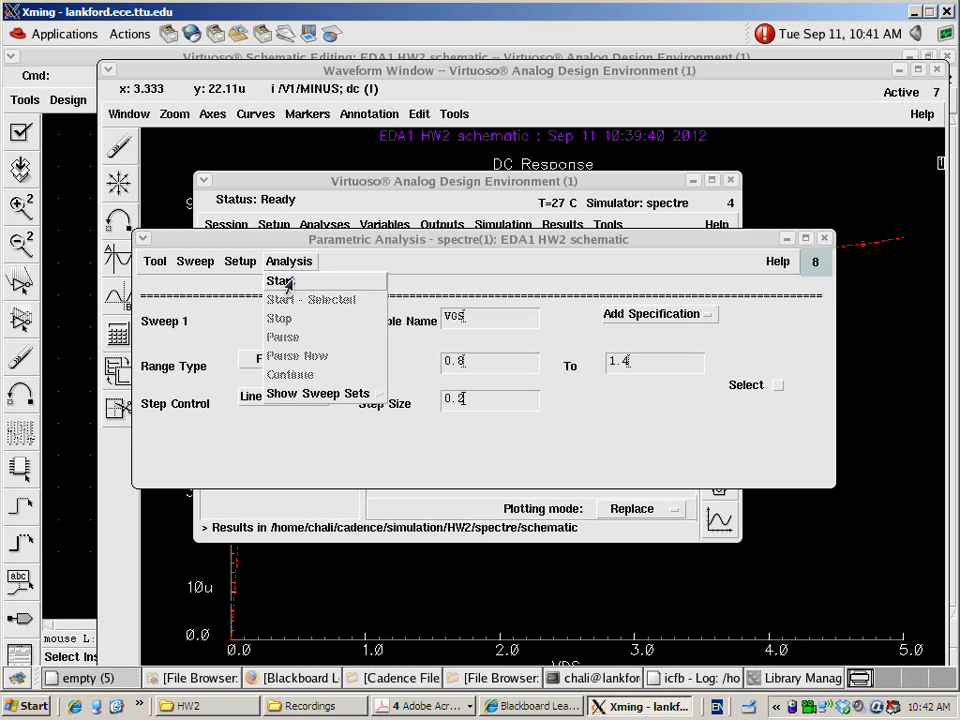
pyautogui.click(285, 282)
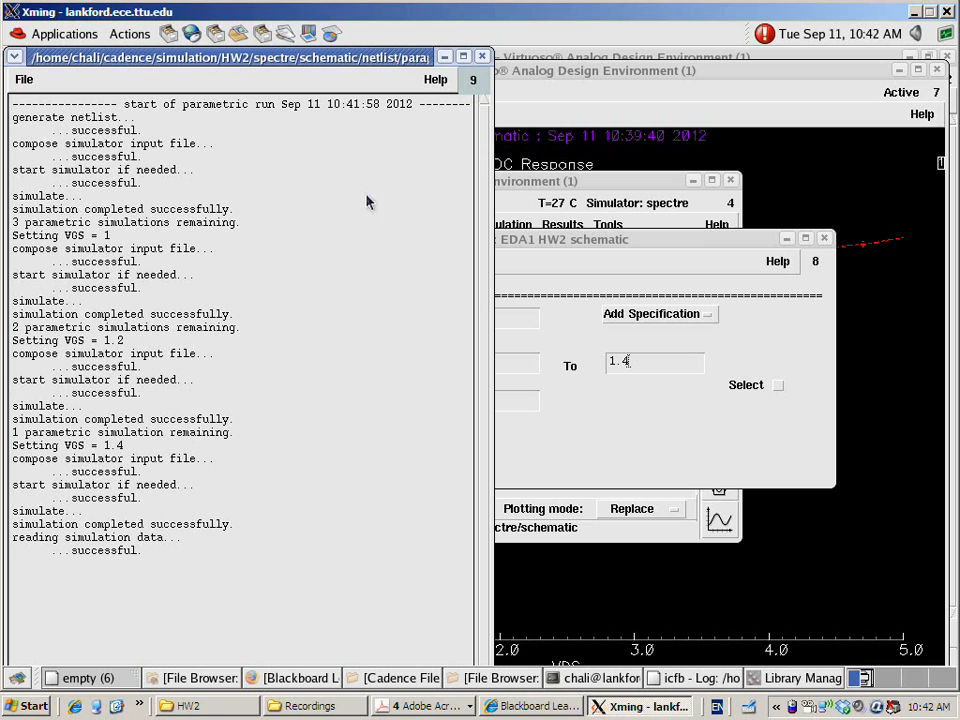
pyautogui.click(484, 59)
# Close the waveform window holding the earlier single-curve DC response
pyautogui.click(602, 180)
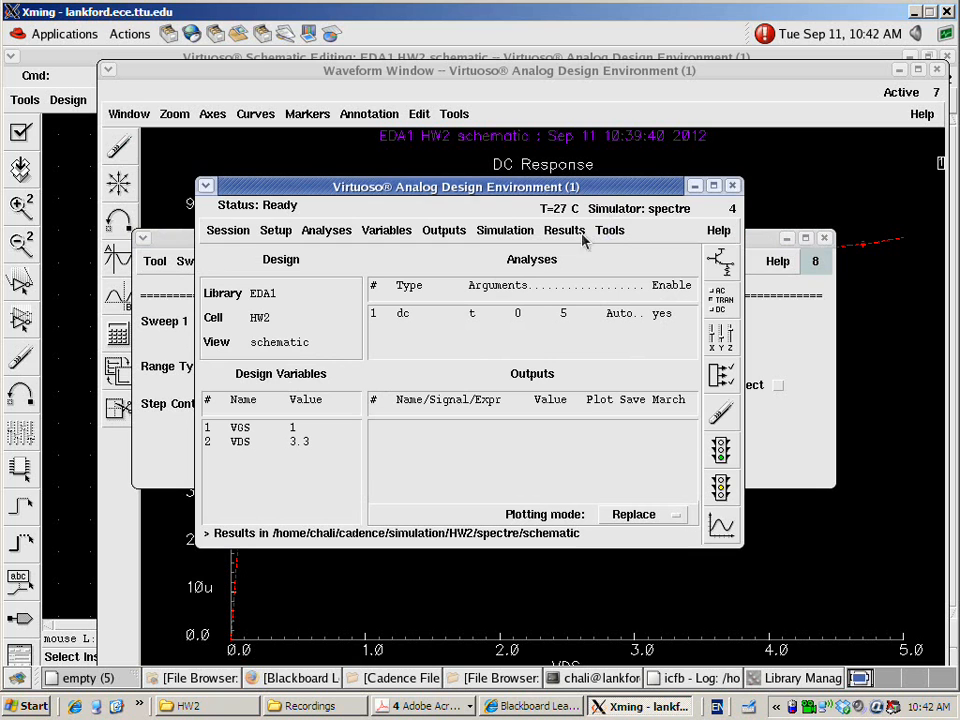
pyautogui.click(564, 231)
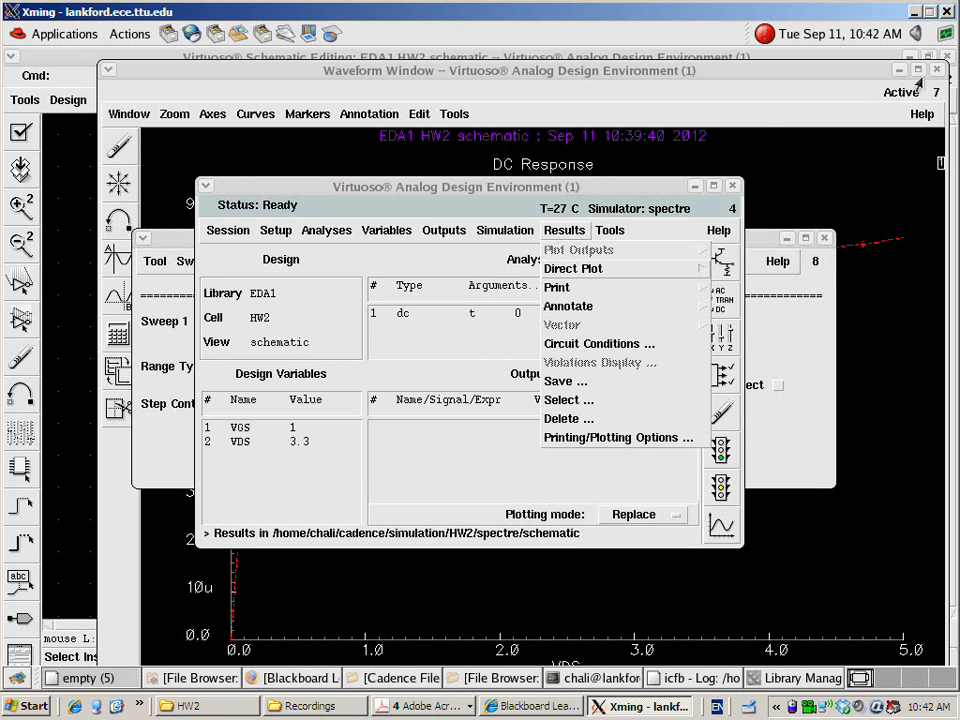
pyautogui.click(207, 80)
pyautogui.click(129, 113)
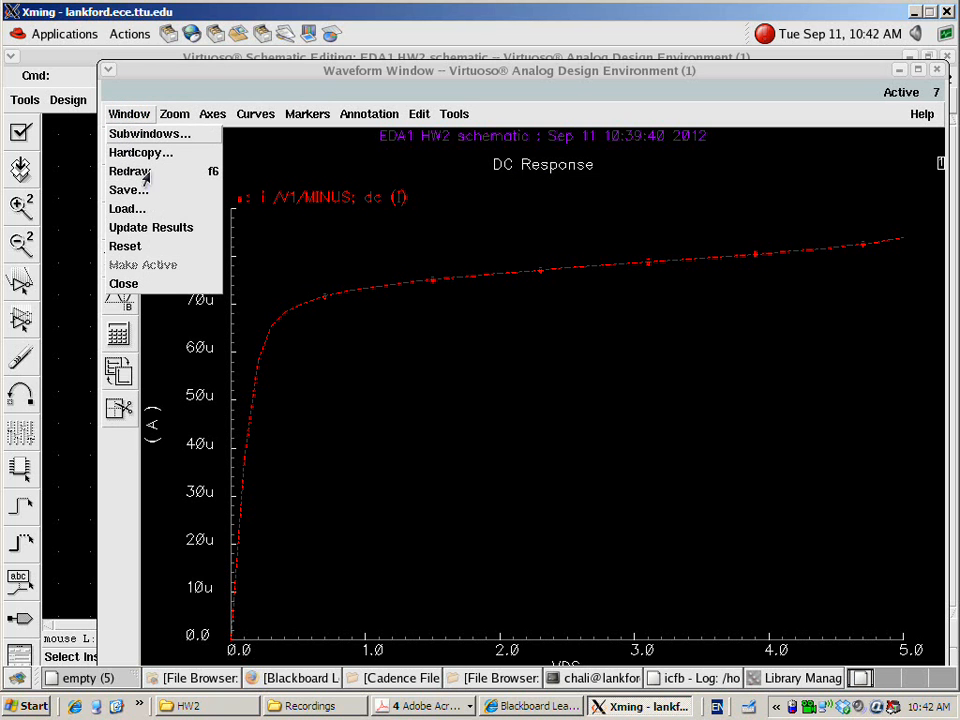
pyautogui.click(150, 137)
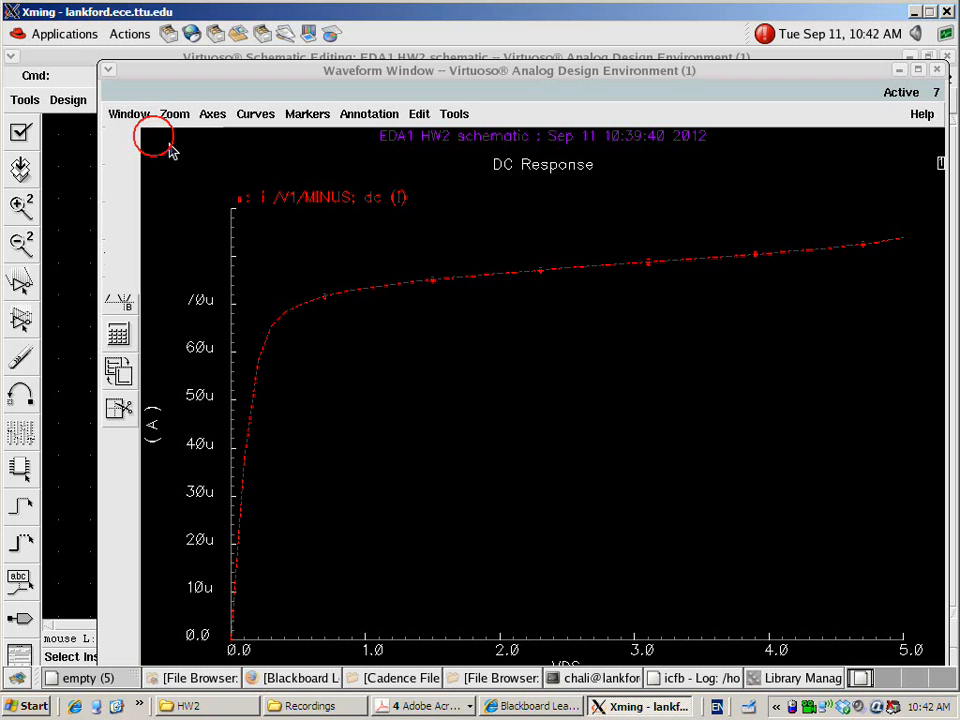
pyautogui.click(446, 339)
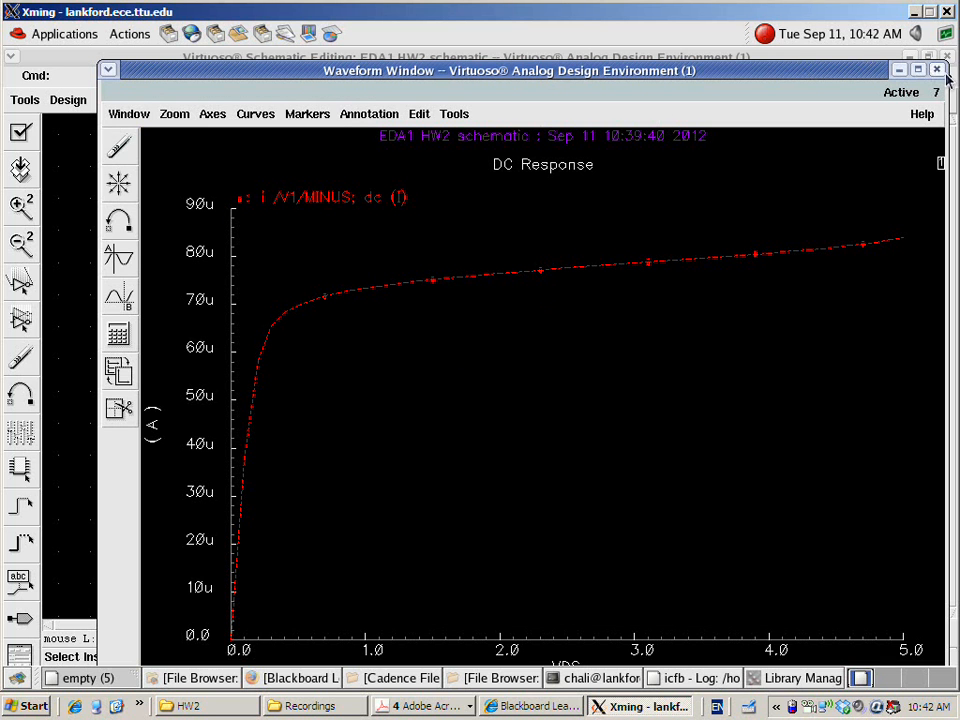
pyautogui.click(936, 70)
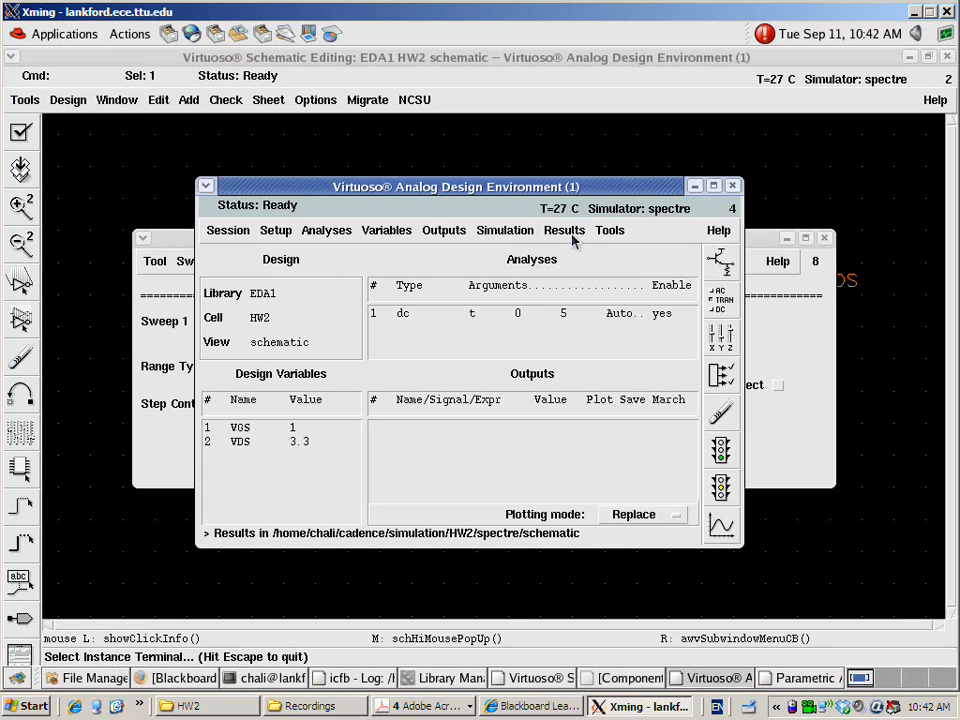
# Plot the family of dc current curves at the minus terminal of V1 from the parametric results
pyautogui.click(568, 230)
pyautogui.click(575, 269)
pyautogui.click(736, 272)
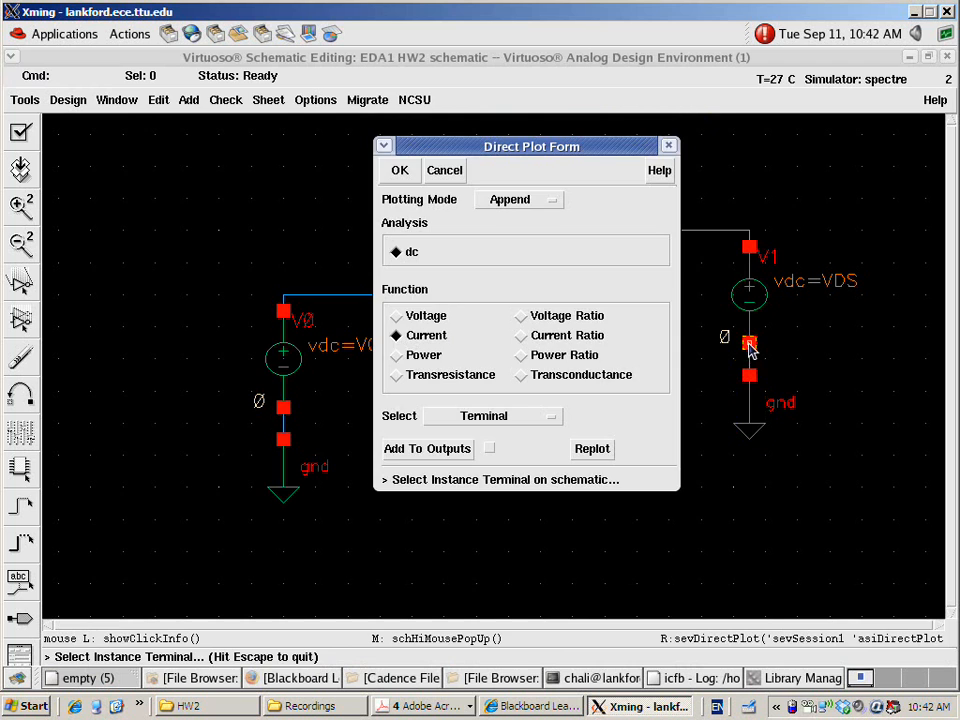
pyautogui.click(750, 345)
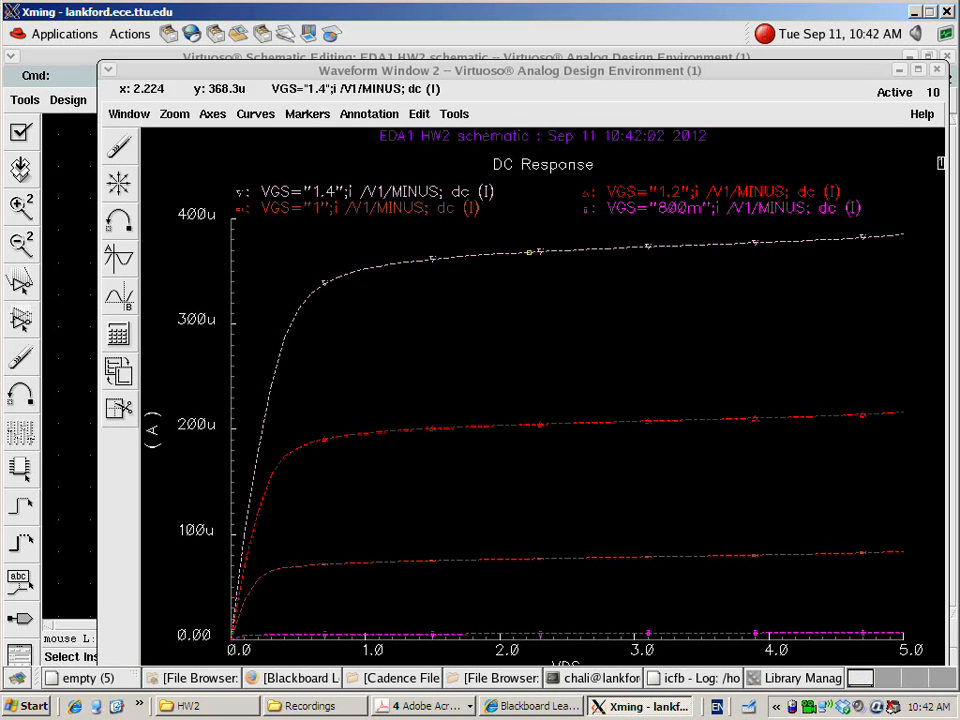
# Maximize the waveform window and send a hard copy of its plot only to a file named IVcurve, with log mailing off
pyautogui.doubleClick(569, 76)
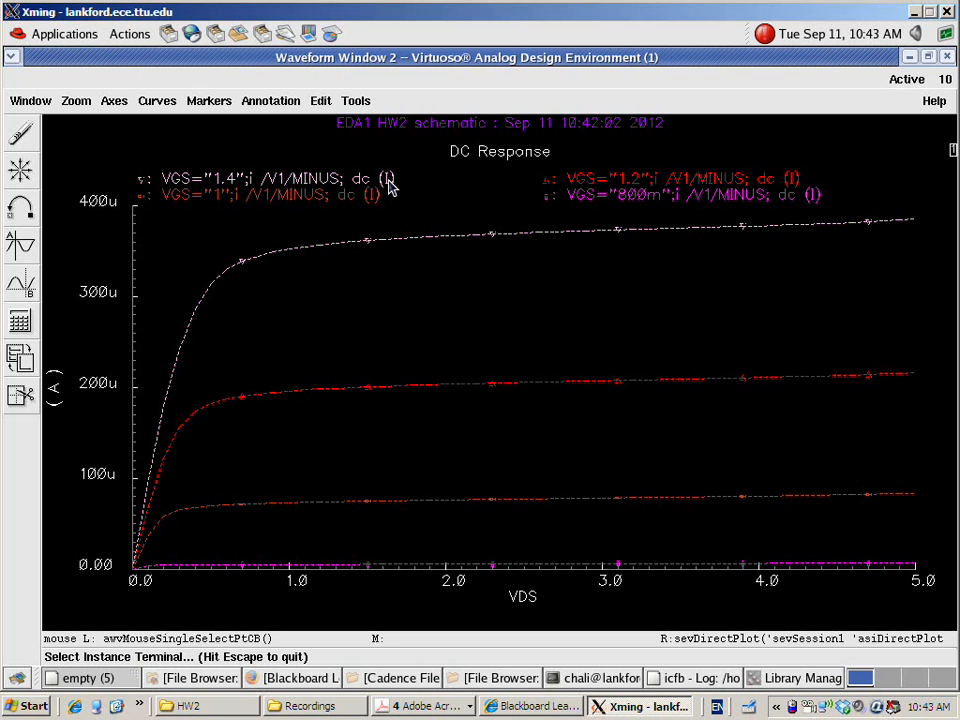
pyautogui.click(31, 101)
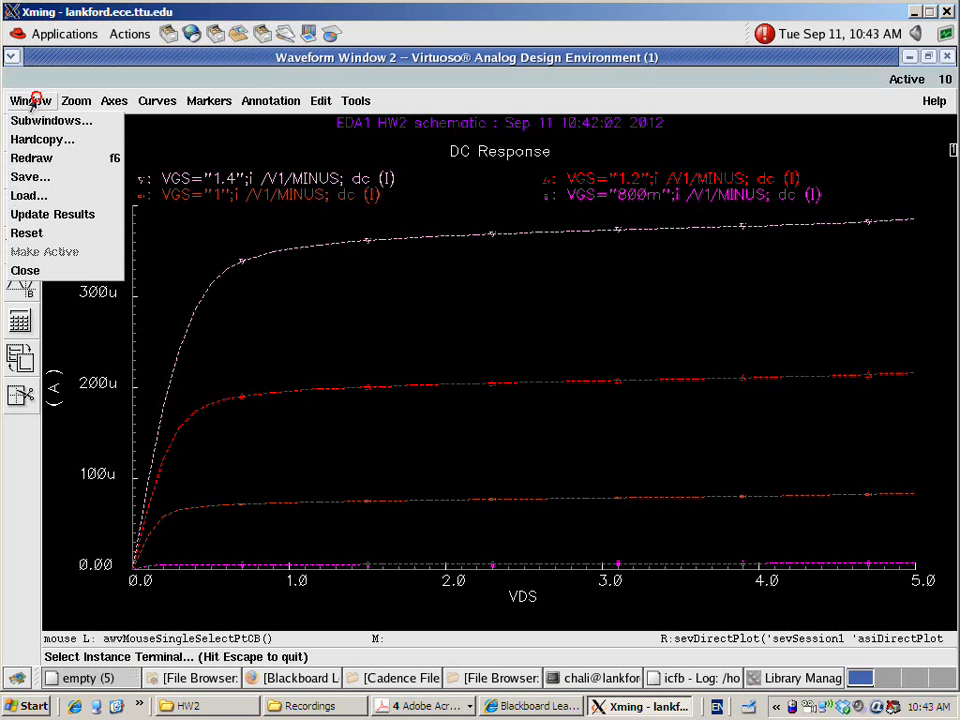
pyautogui.click(34, 142)
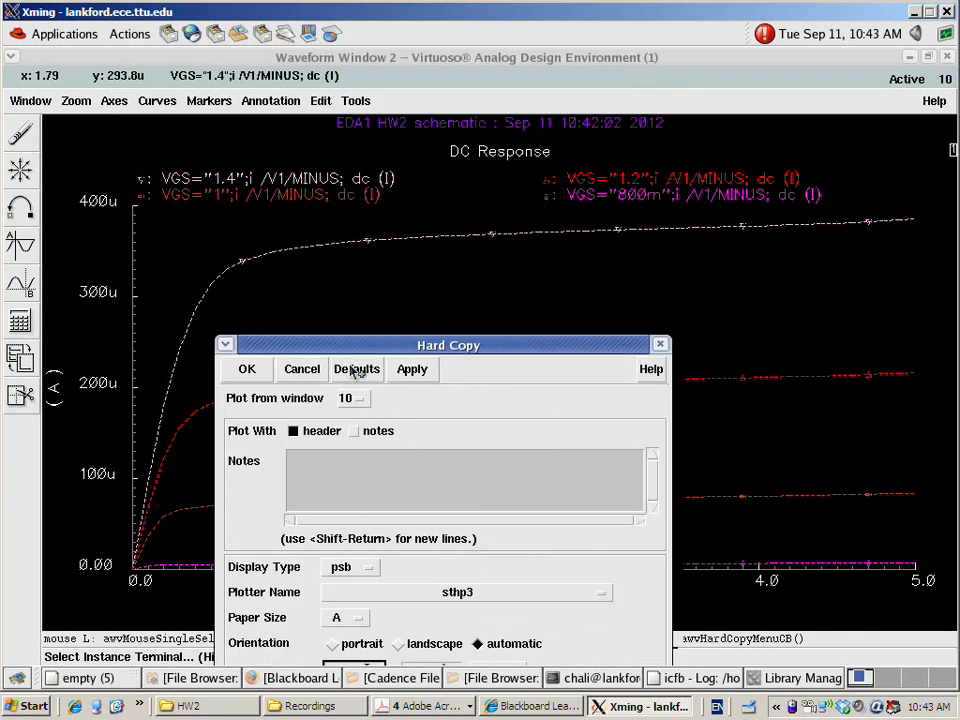
pyautogui.moveTo(358, 345); pyautogui.dragTo(370, 91)
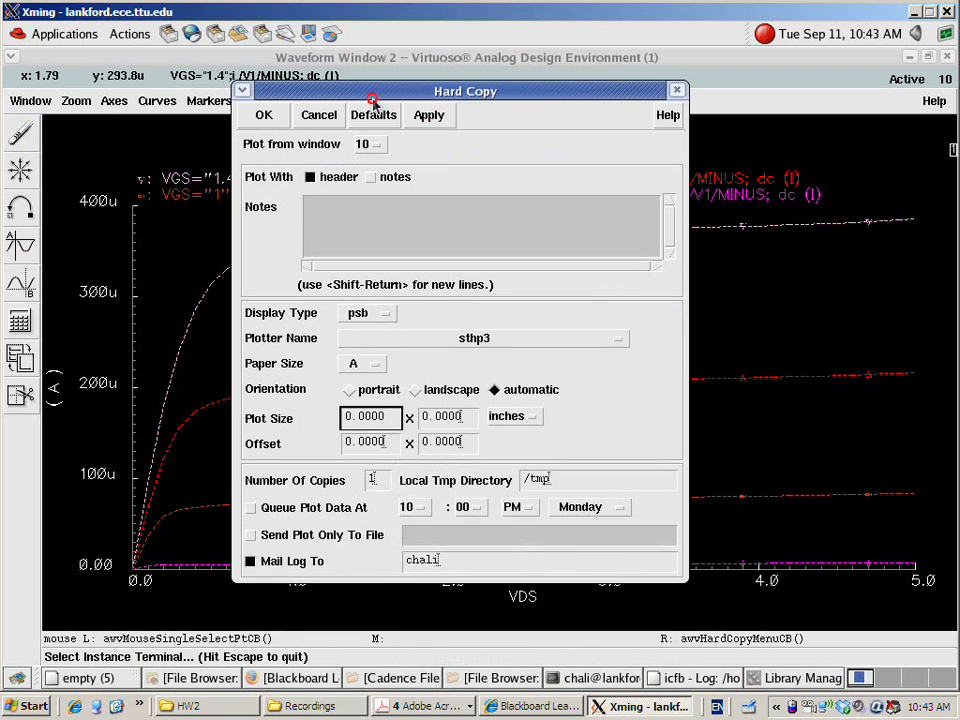
pyautogui.click(251, 536)
pyautogui.click(250, 561)
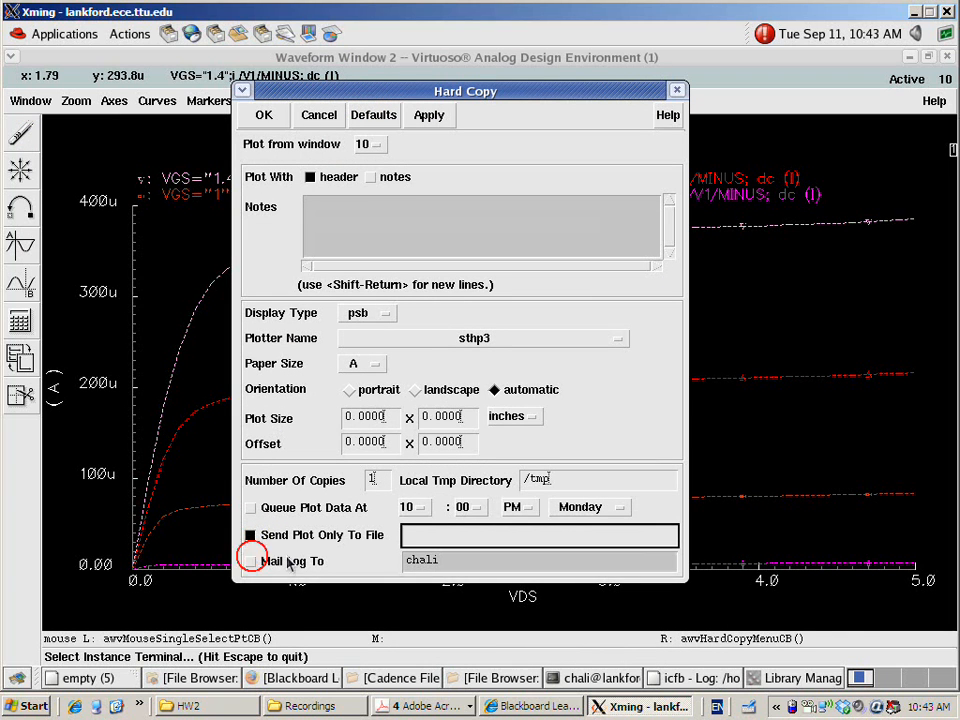
pyautogui.click(421, 541)
pyautogui.write('rve')
pyautogui.click(266, 116)
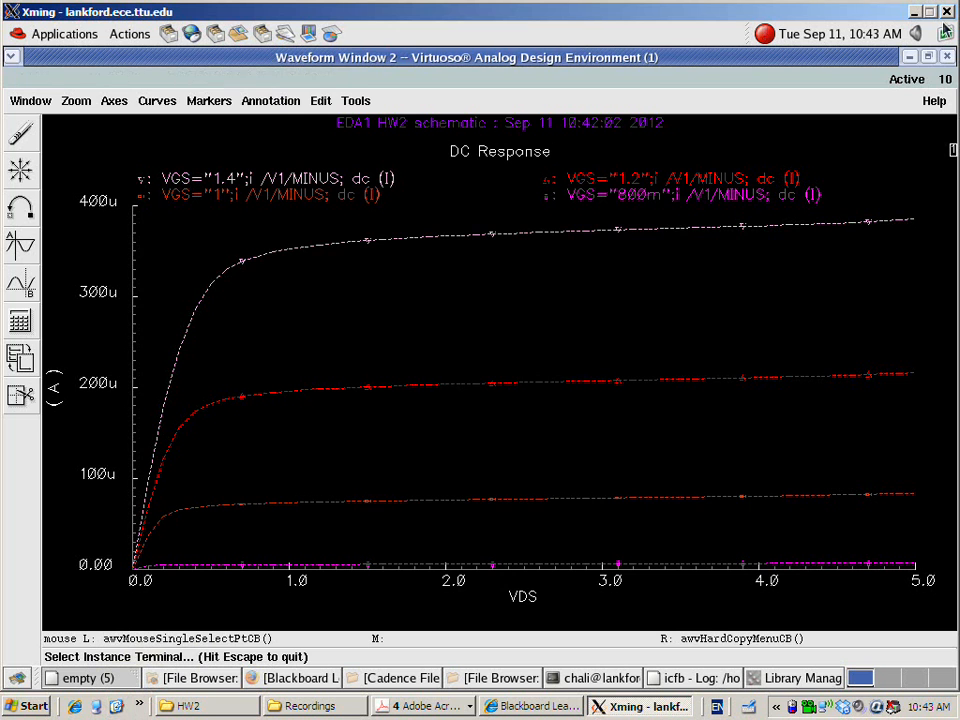
# Minimize the waveform and schematic windows, cancel the direct plot form, and minimize the remote session to reveal the Windows desktop
pyautogui.click(909, 57)
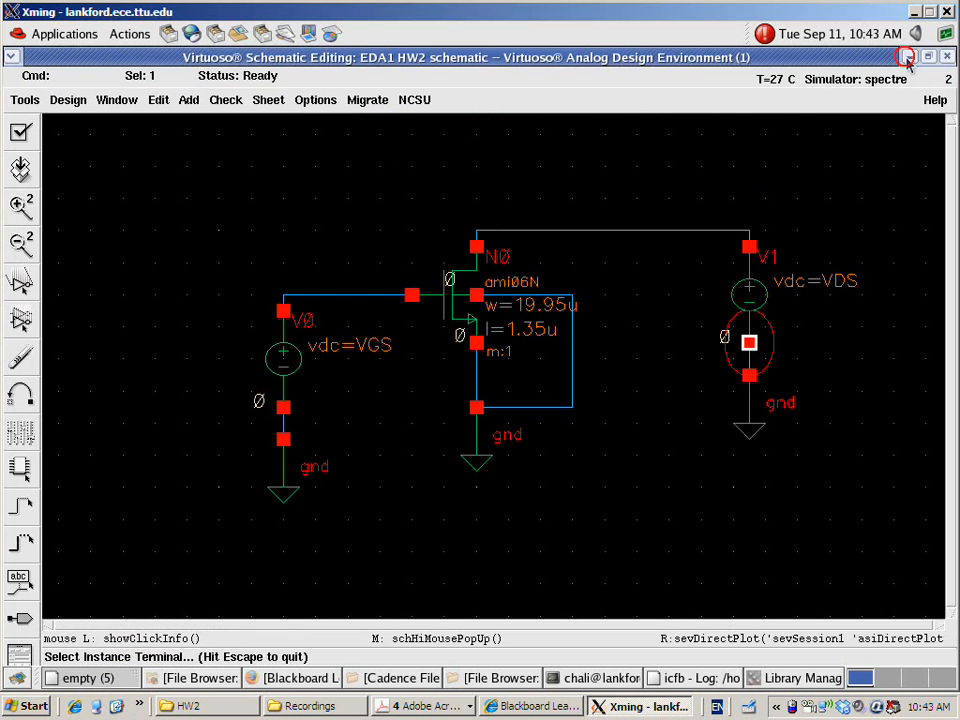
pyautogui.click(906, 57)
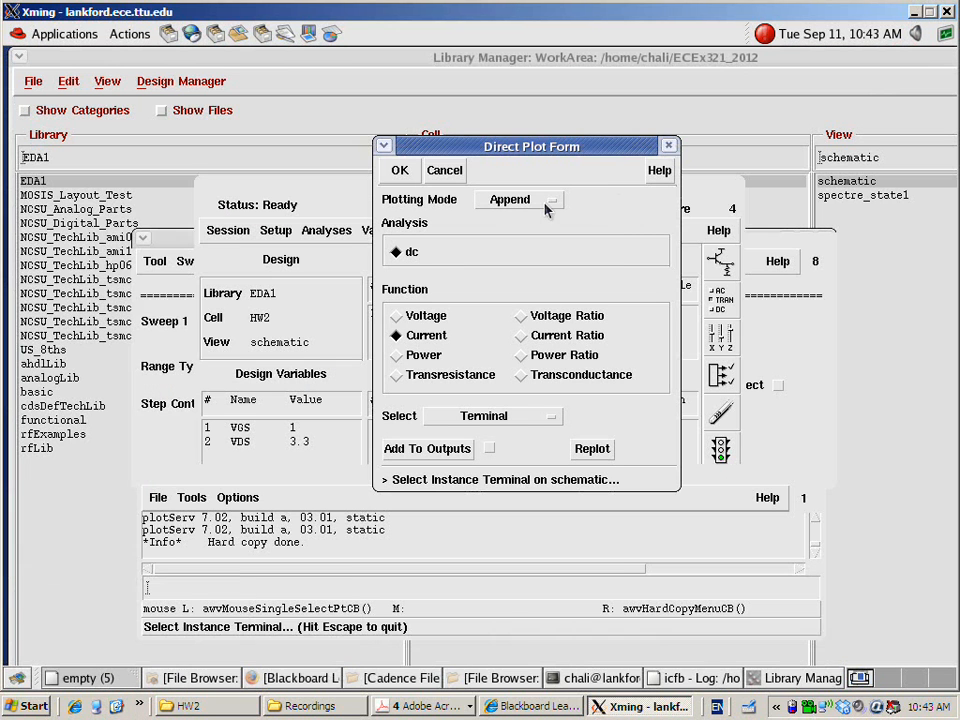
pyautogui.click(445, 170)
pyautogui.click(870, 57)
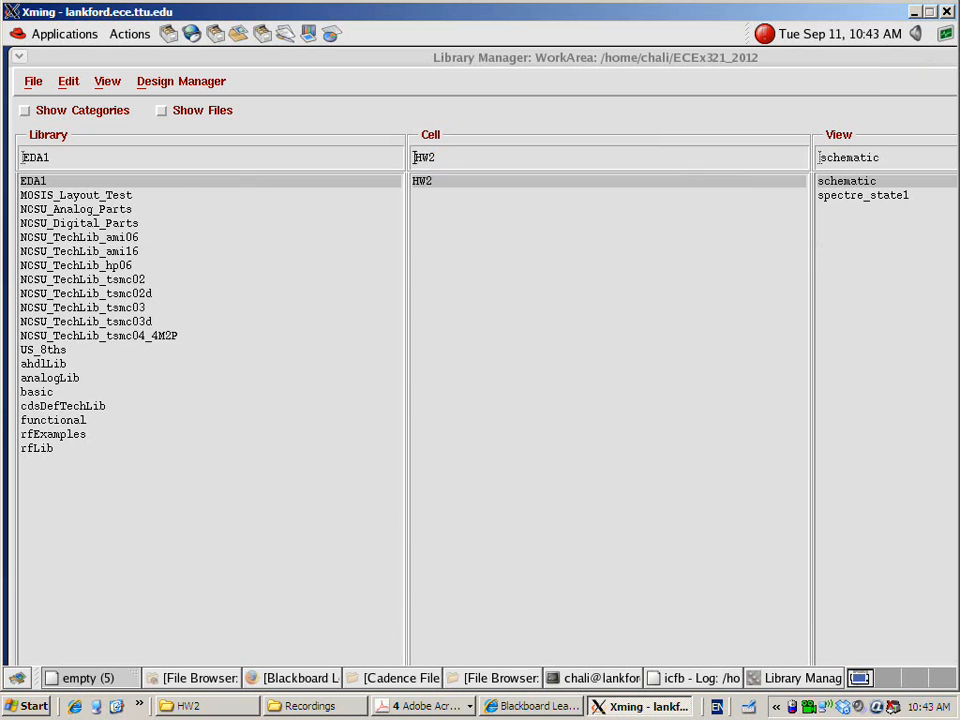
pyautogui.click(914, 13)
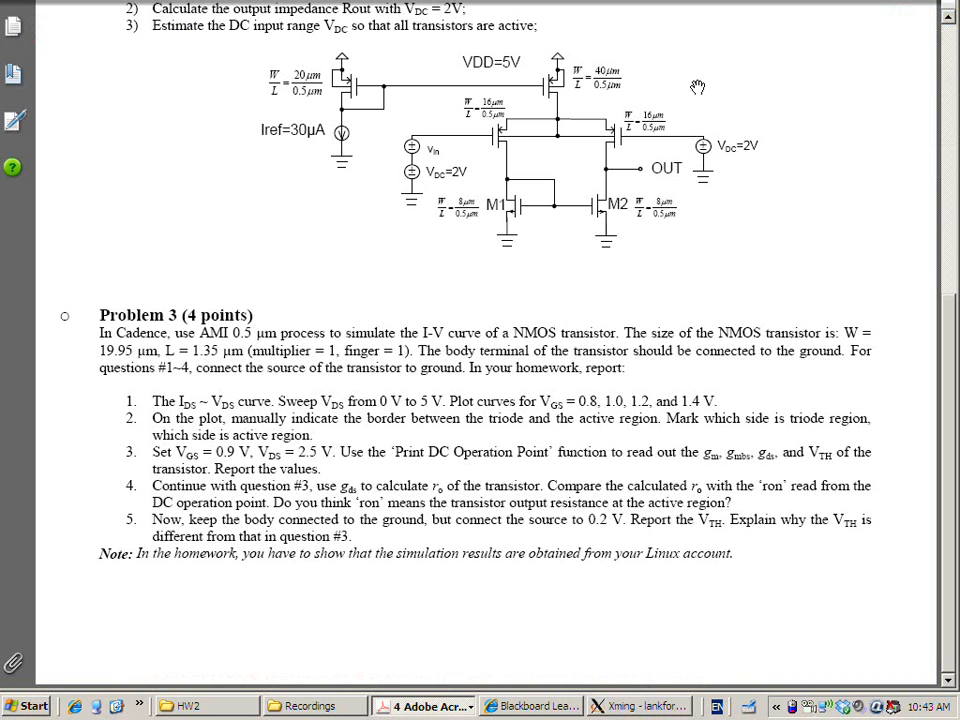
pyautogui.click(126, 706)
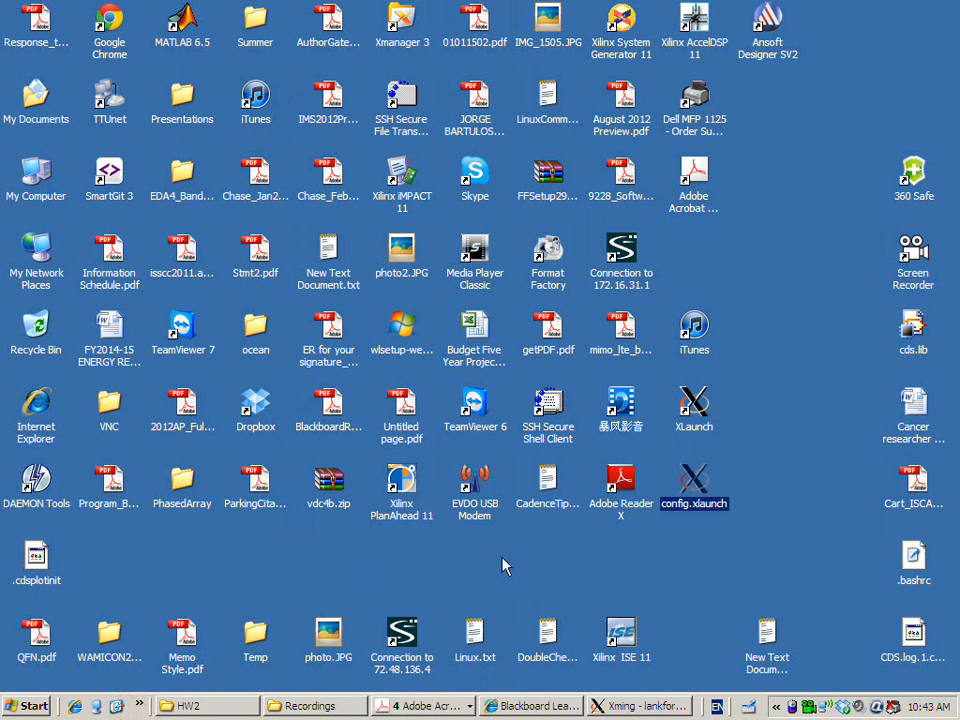
# Open SSH Secure Shell Client and connect to the lankford server with its saved profile, entering the account password
pyautogui.doubleClick(548, 420)
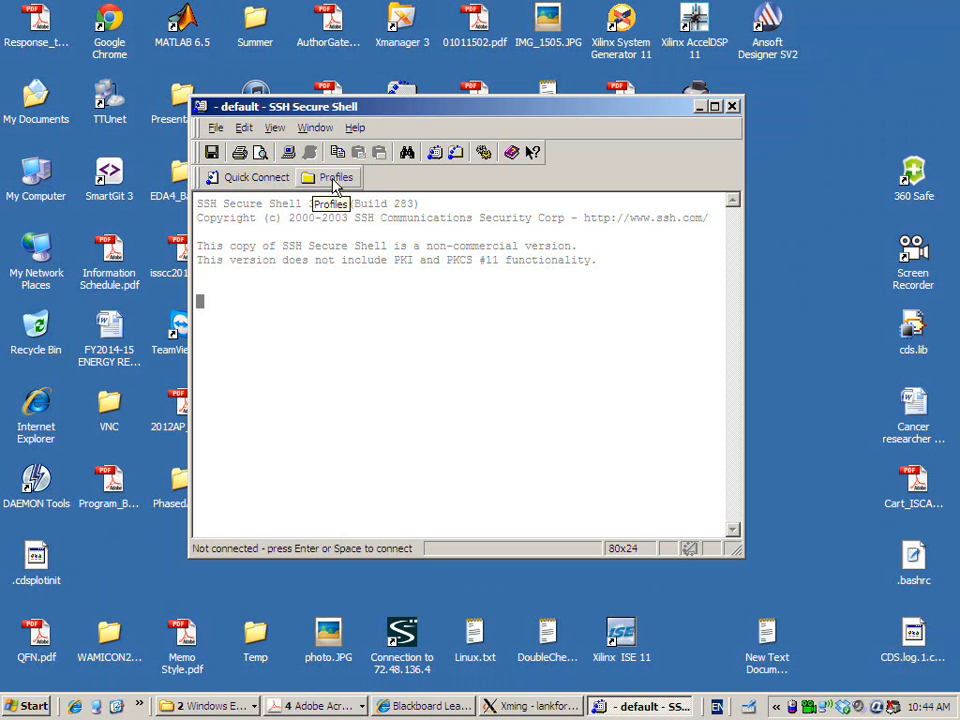
pyautogui.click(320, 178)
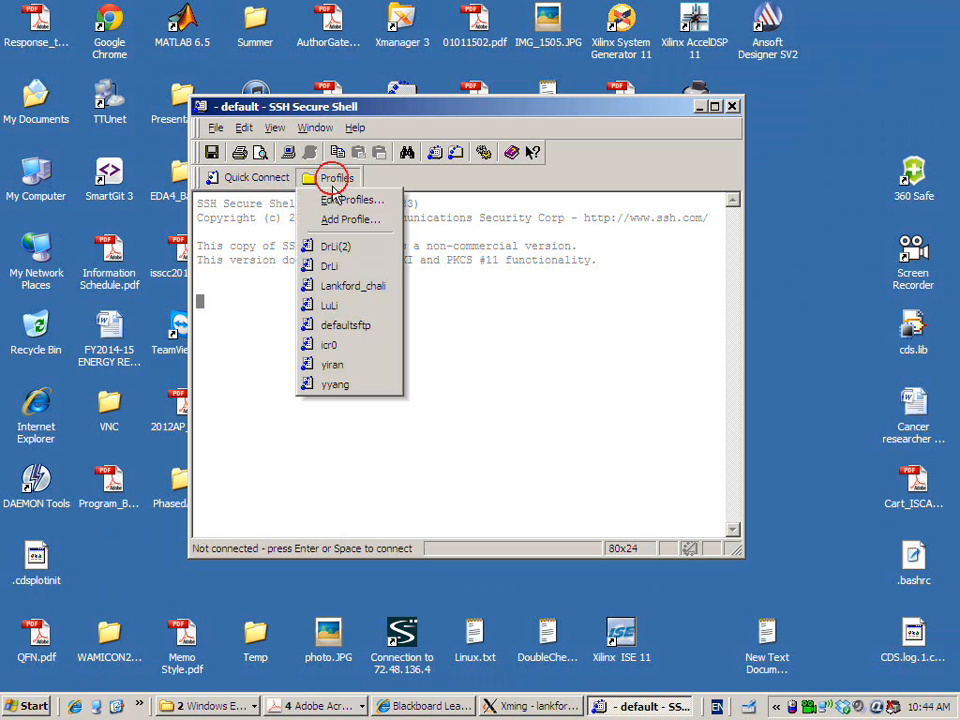
pyautogui.click(353, 285)
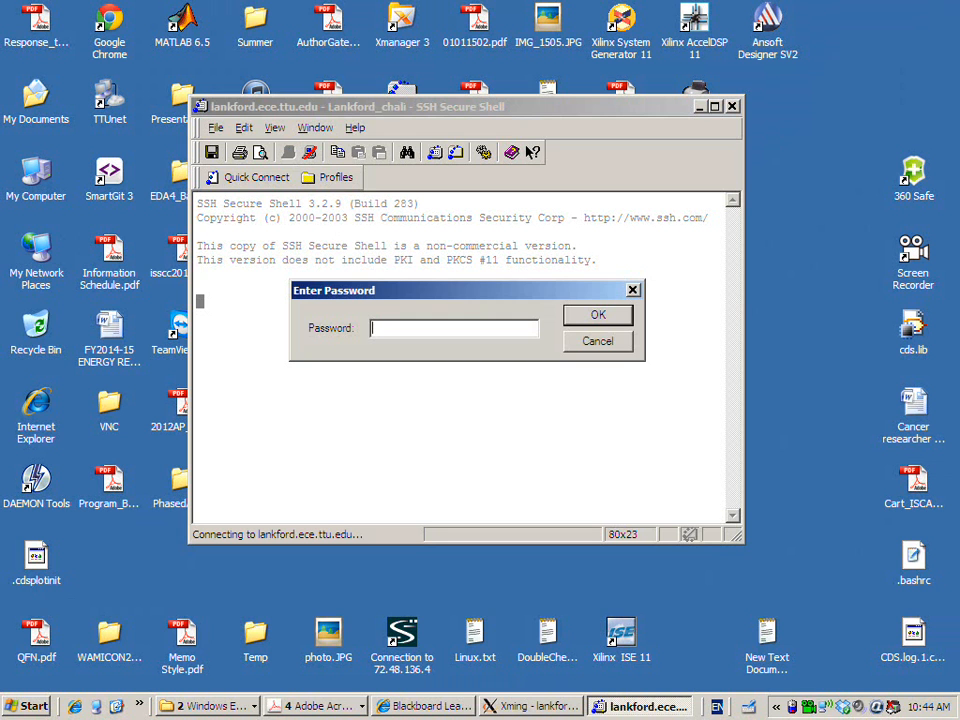
pyautogui.press('Return')
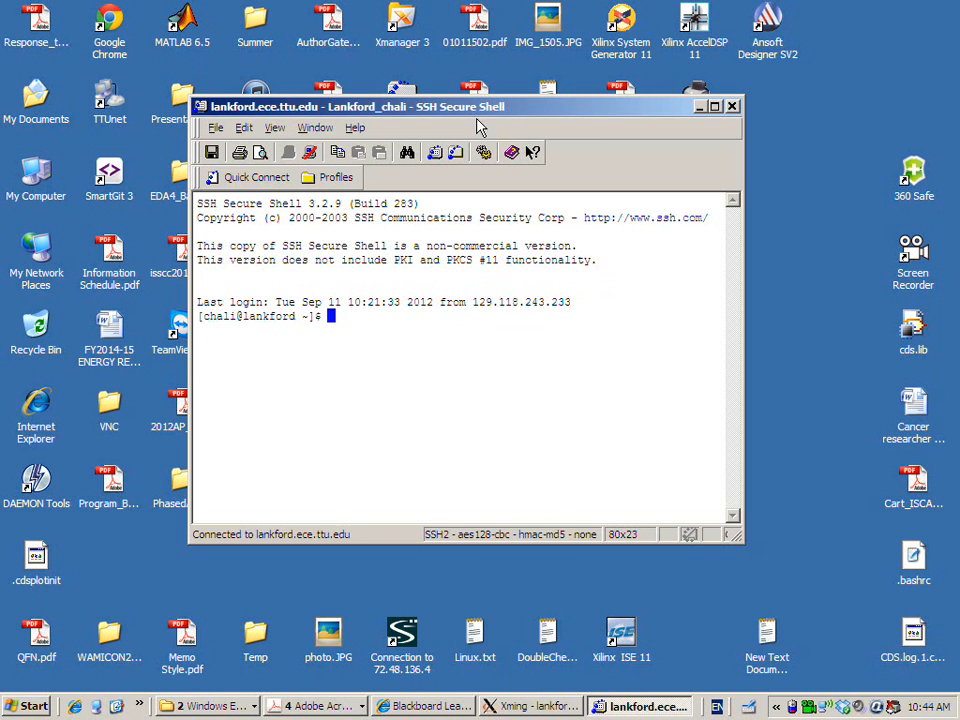
# List the contents of the remote home directory with ls
pyautogui.write('LS')
pyautogui.press('Return')
pyautogui.write('ls')
pyautogui.press('Return')
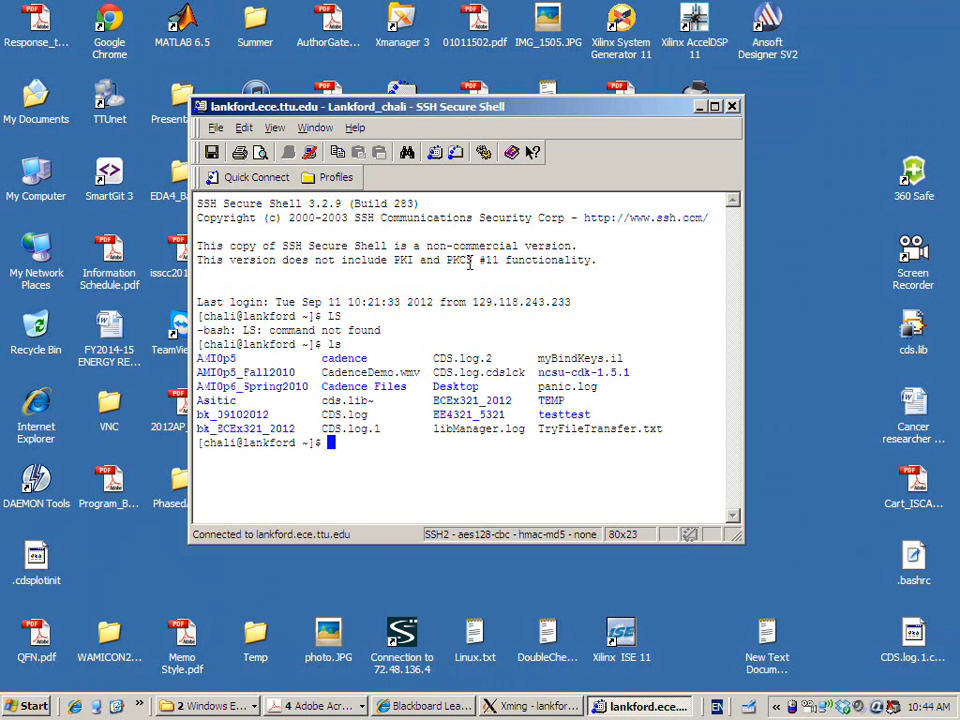
# Open a file transfer window for the connected server, then reposition and enlarge it
pyautogui.click(456, 155)
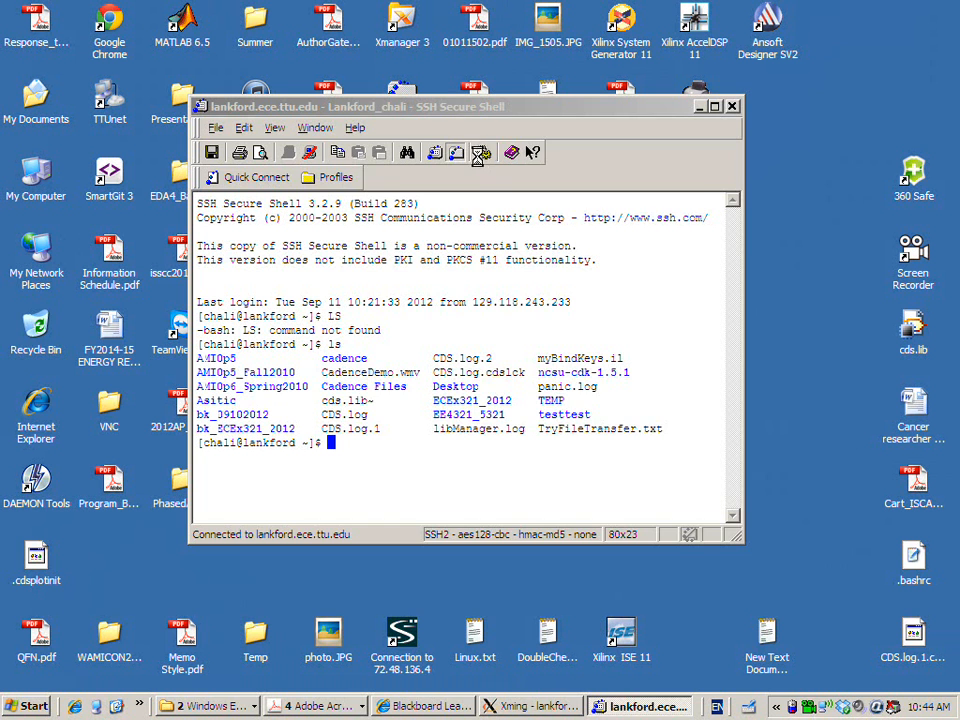
pyautogui.moveTo(487, 118); pyautogui.dragTo(403, 55)
pyautogui.moveTo(489, 483); pyautogui.dragTo(487, 690)
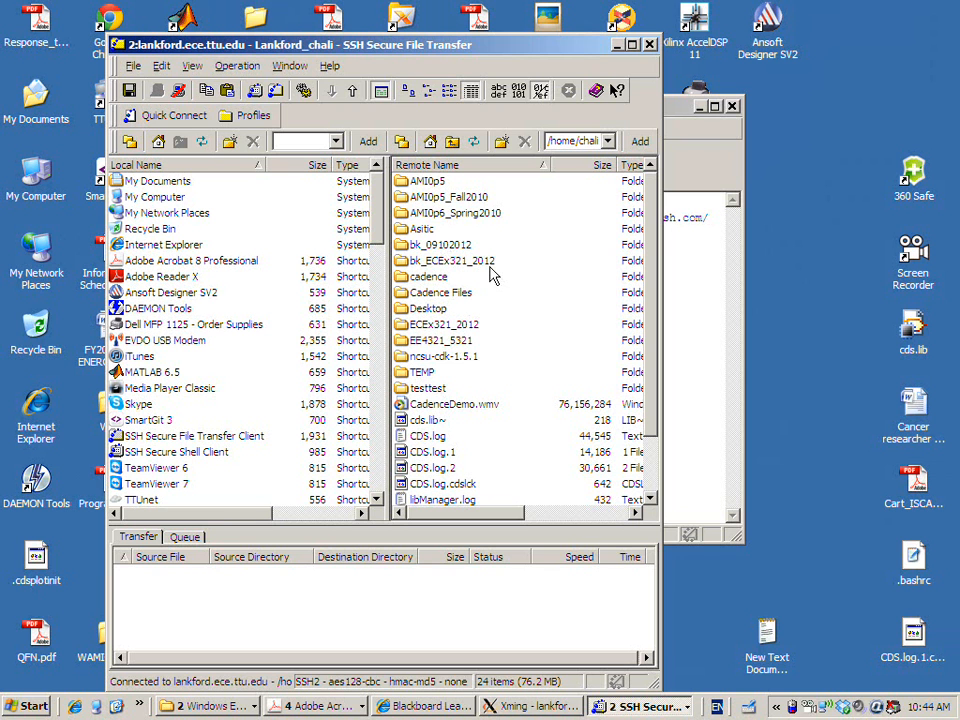
# Download the IVcurve file from the remote ECEx321_2012 folder to the Windows desktop
pyautogui.click(432, 326)
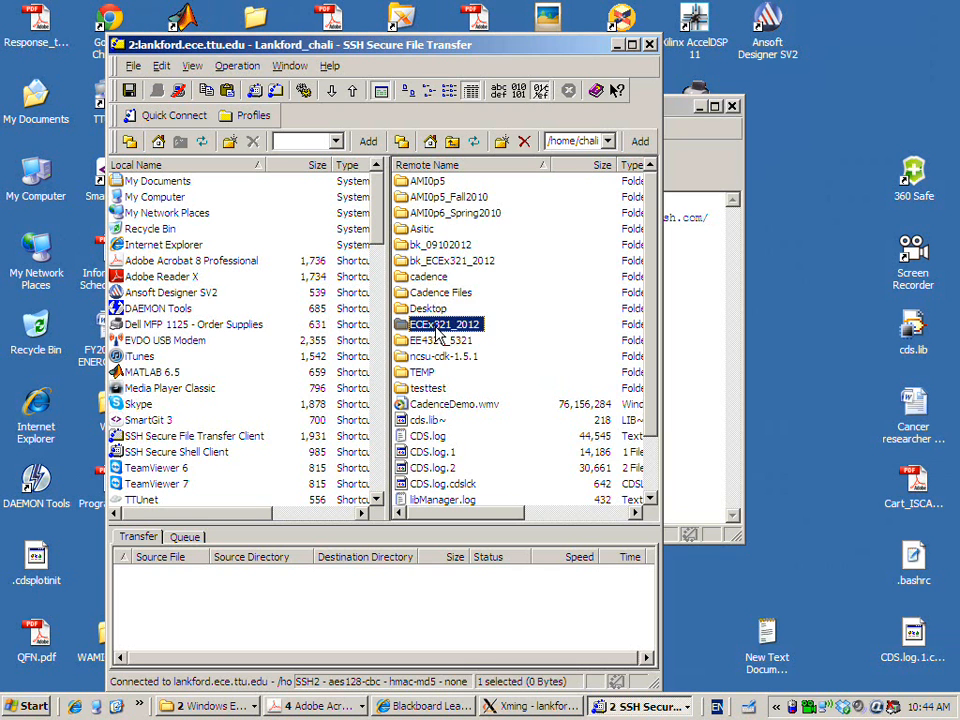
pyautogui.doubleClick(437, 328)
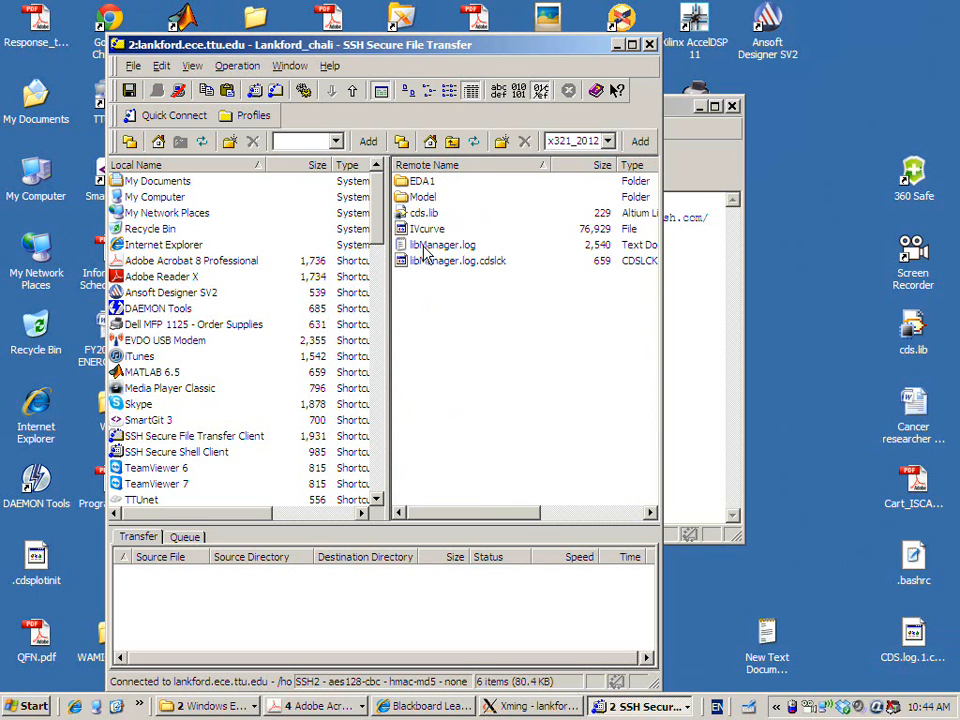
pyautogui.moveTo(432, 232); pyautogui.dragTo(822, 222)
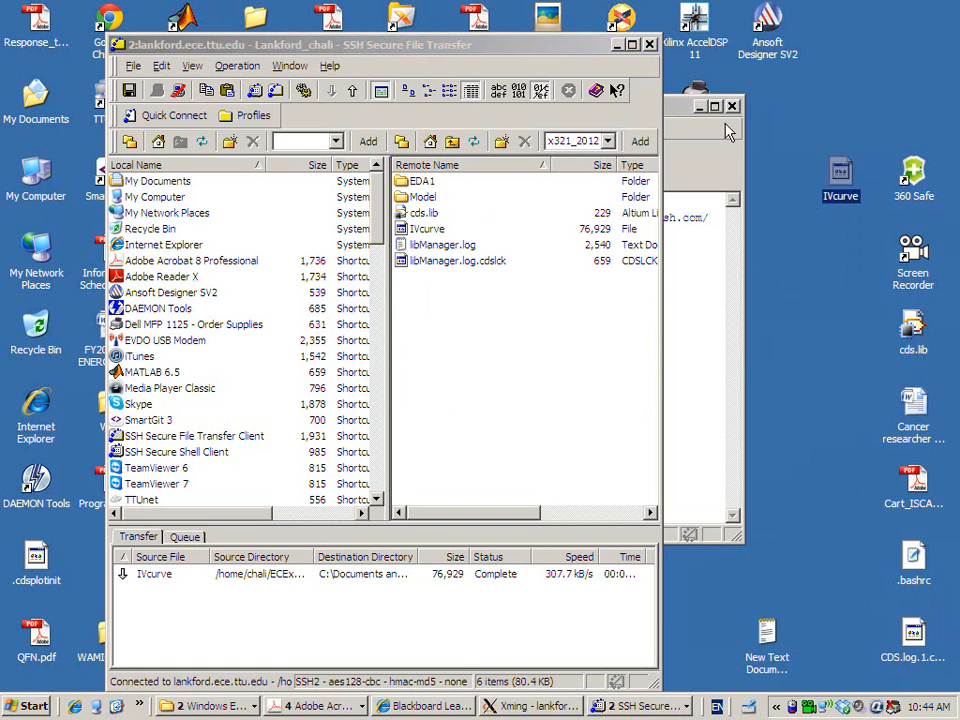
# Minimize the file transfer and SSH windows and open the desktop file IVcurve with Acrobat Distiller
pyautogui.click(617, 44)
pyautogui.click(700, 106)
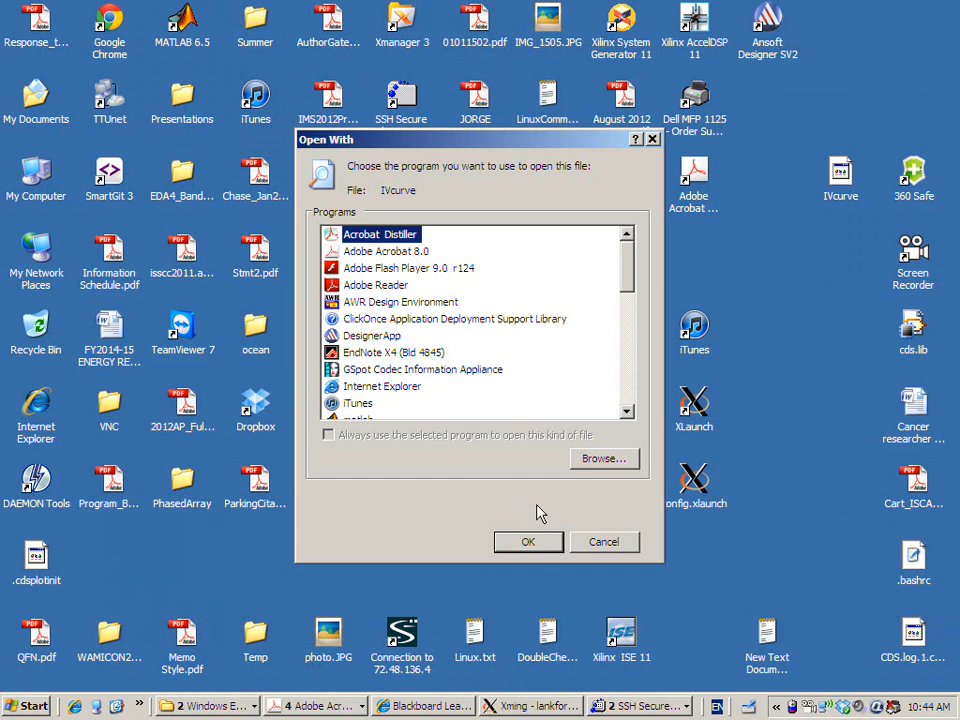
pyautogui.click(533, 541)
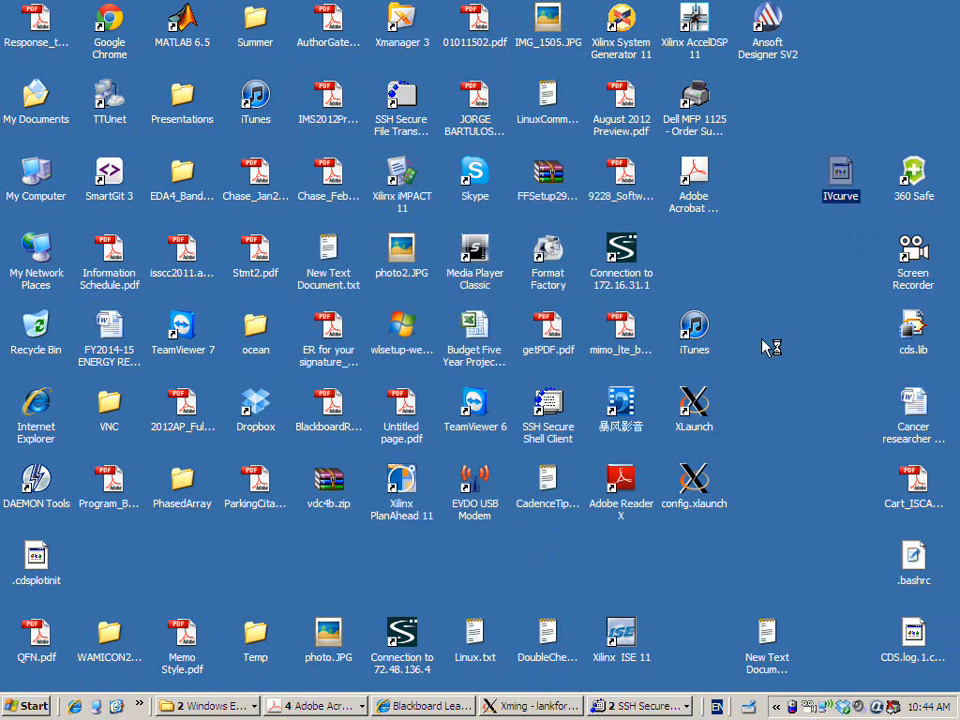
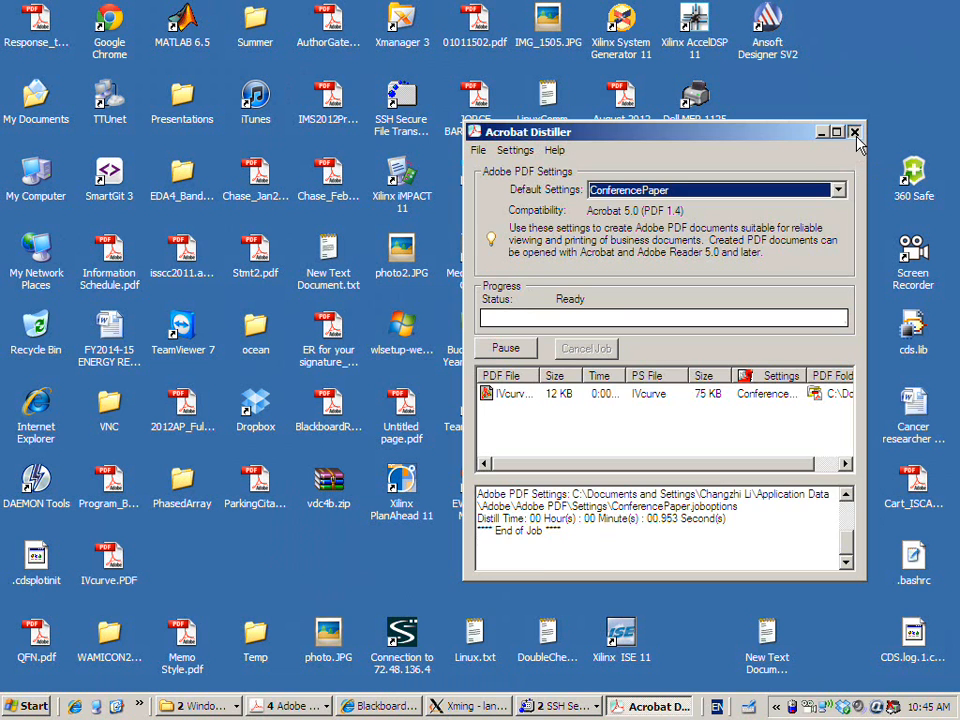
# Close Acrobat Distiller and open IVcurve.PDF from the desktop to view the exported plot page
pyautogui.click(854, 132)
pyautogui.click(119, 564)
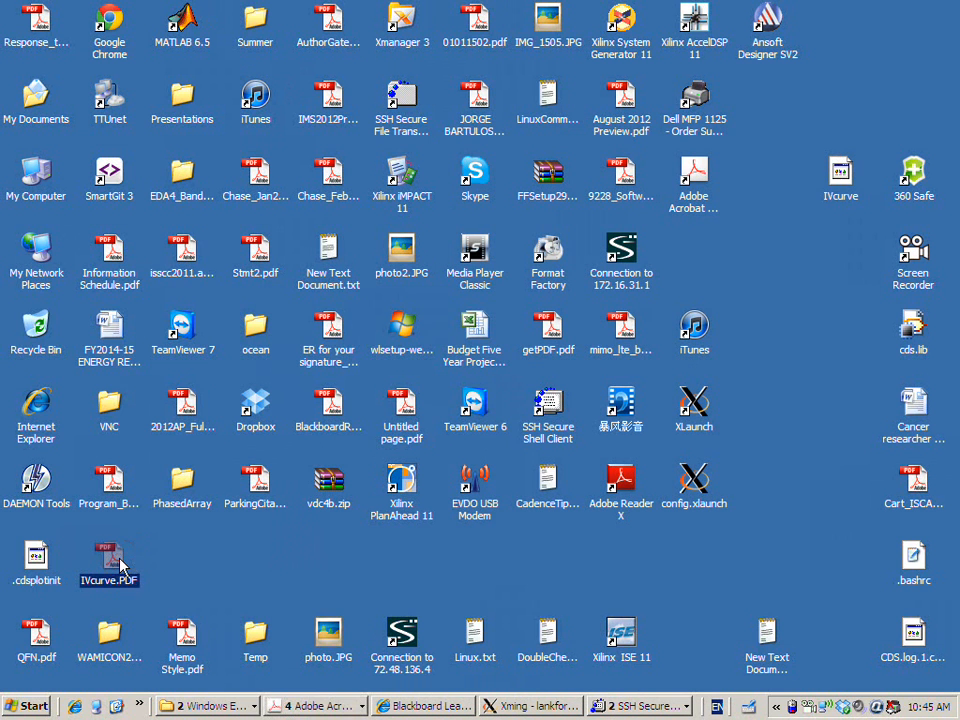
pyautogui.doubleClick(120, 566)
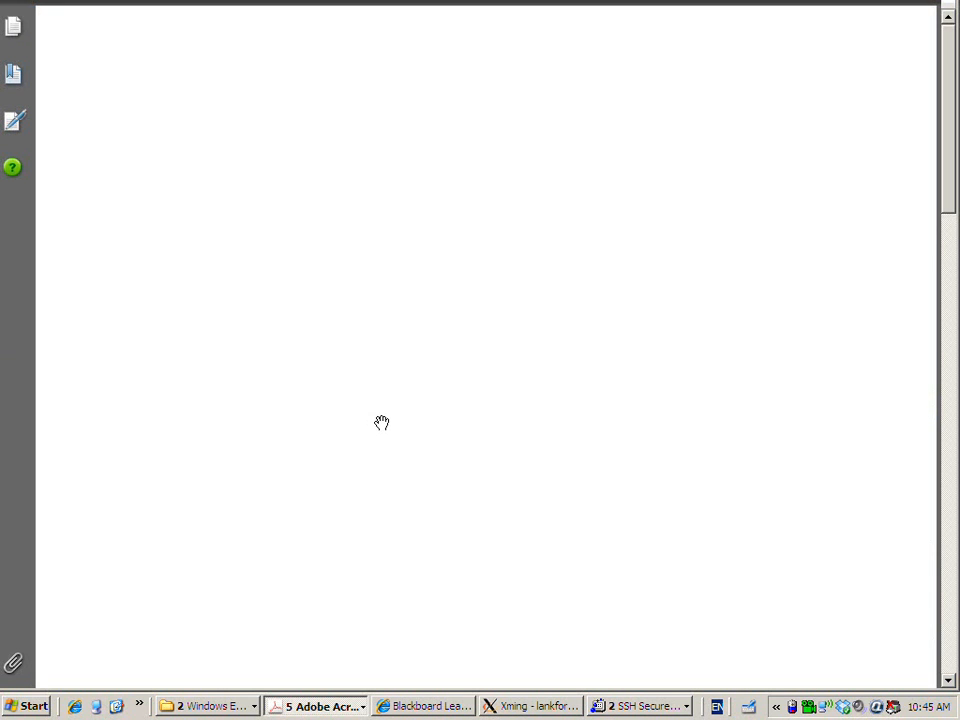
pyautogui.scroll(-5, 382, 423)
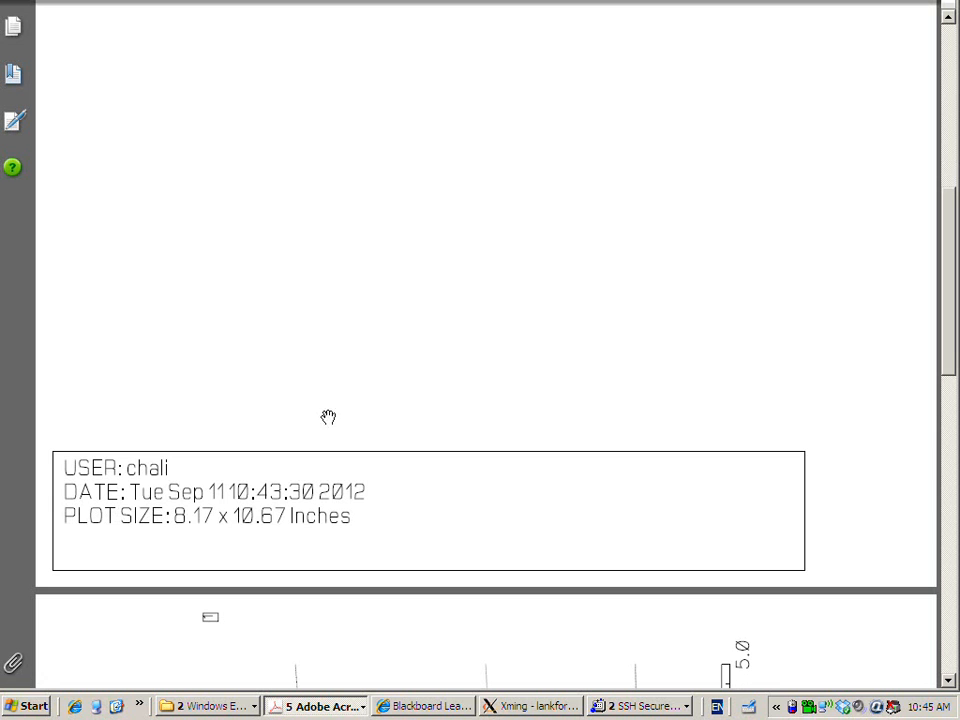
pyautogui.scroll(1, 288, 447)
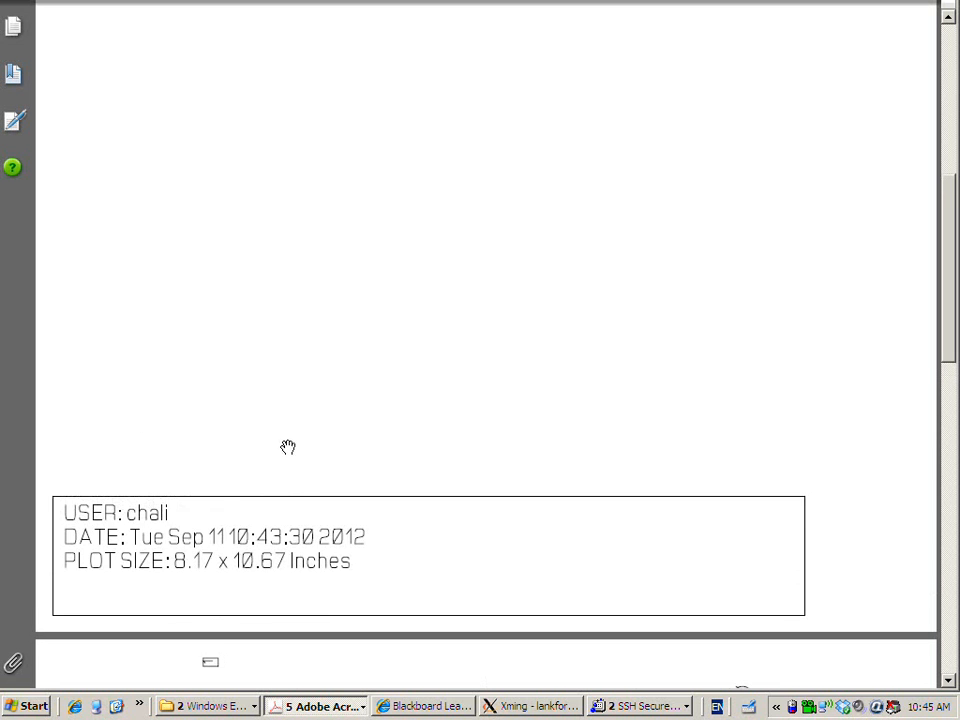
pyautogui.scroll(1, 291, 438)
pyautogui.scroll(-2, 292, 438)
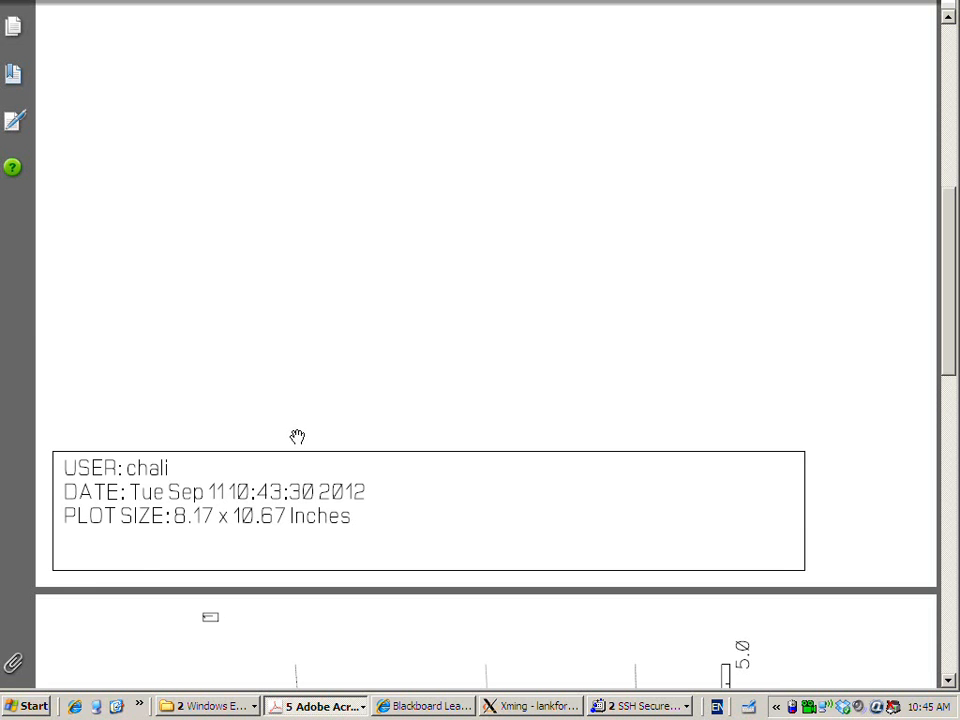
pyautogui.scroll(-18, 300, 435)
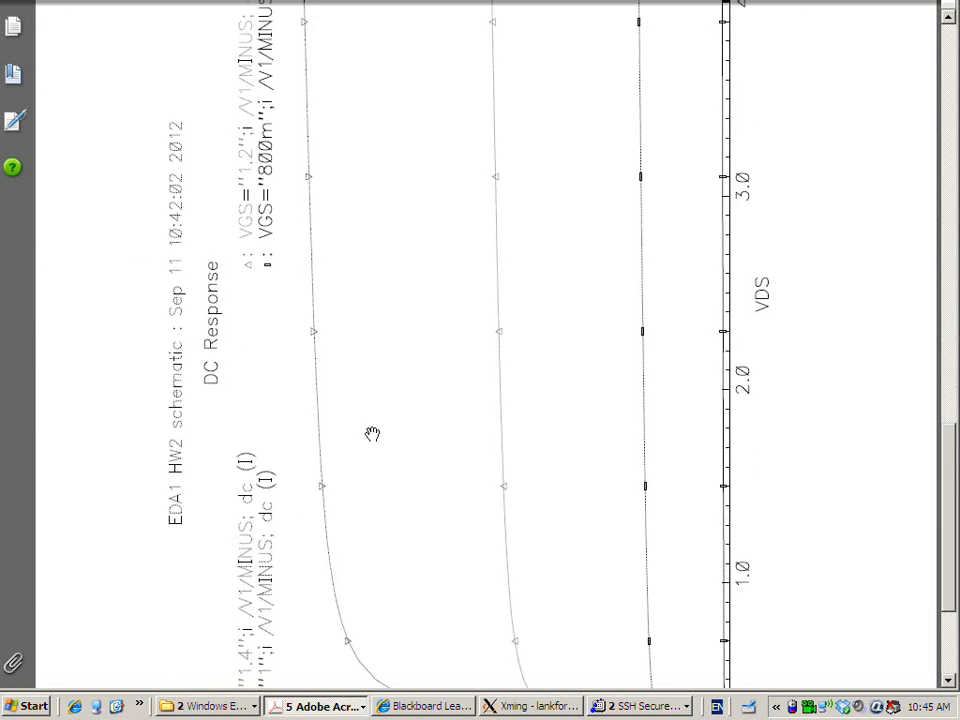
pyautogui.scroll(-4, 602, 499)
# Show the PDF viewer's toolbars and rotate the pages clockwise so the I-V plot reads upright
pyautogui.press('F8')
pyautogui.scroll(-4, 602, 454)
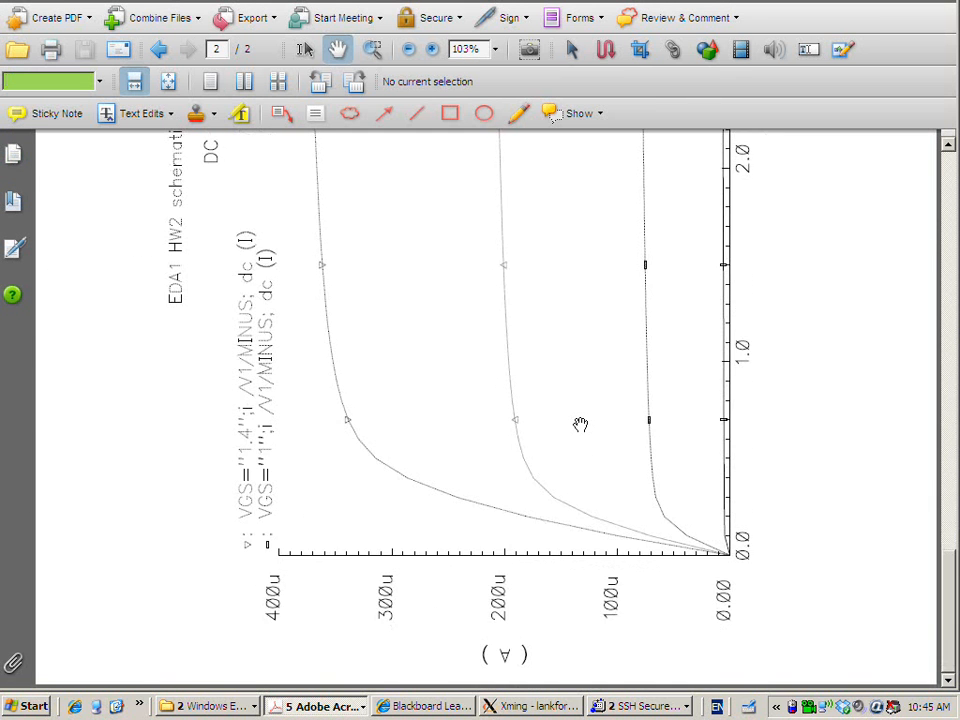
pyautogui.scroll(15, 579, 424)
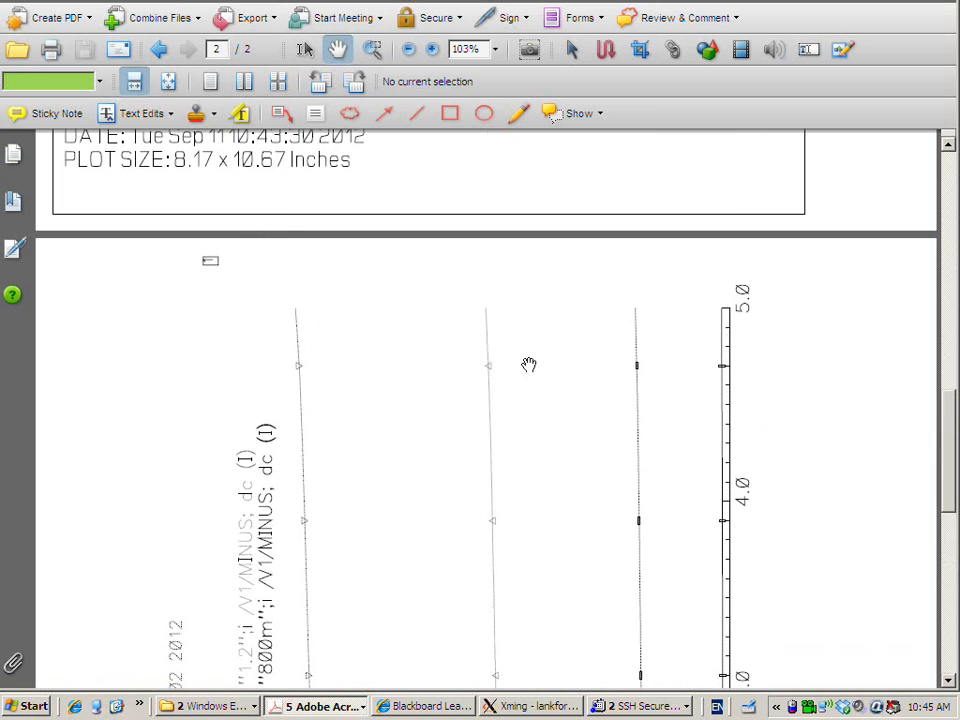
pyautogui.click(358, 83)
pyautogui.scroll(4, 574, 305)
pyautogui.scroll(-5, 576, 306)
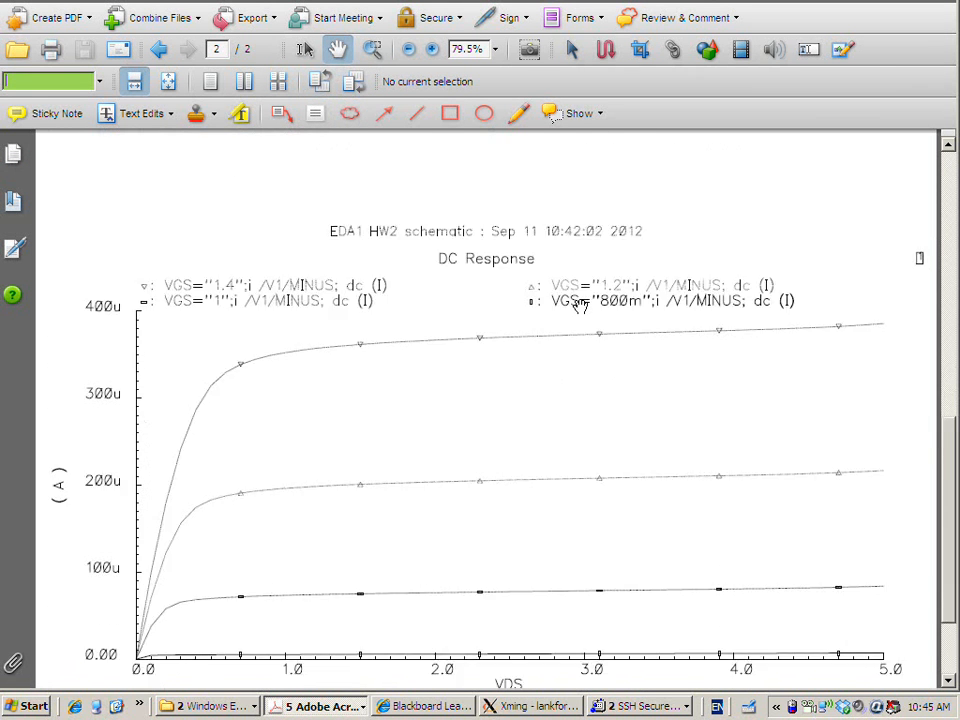
pyautogui.scroll(-2, 580, 306)
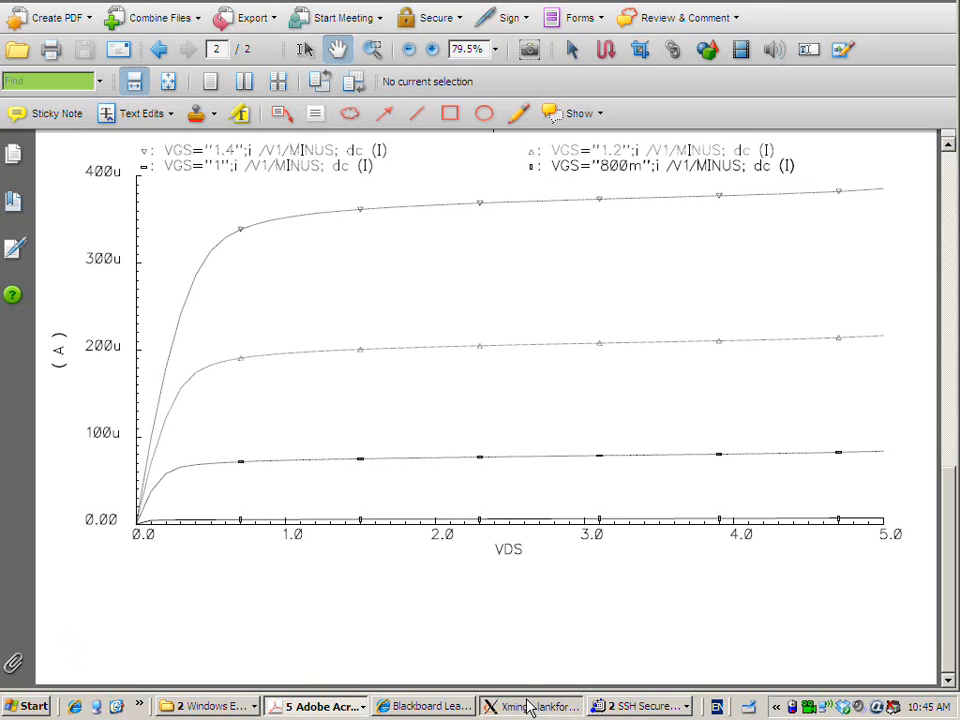
# Switch to the Xming session, minimize the Library Manager, and move the Analog Design Environment window slightly higher
pyautogui.click(530, 706)
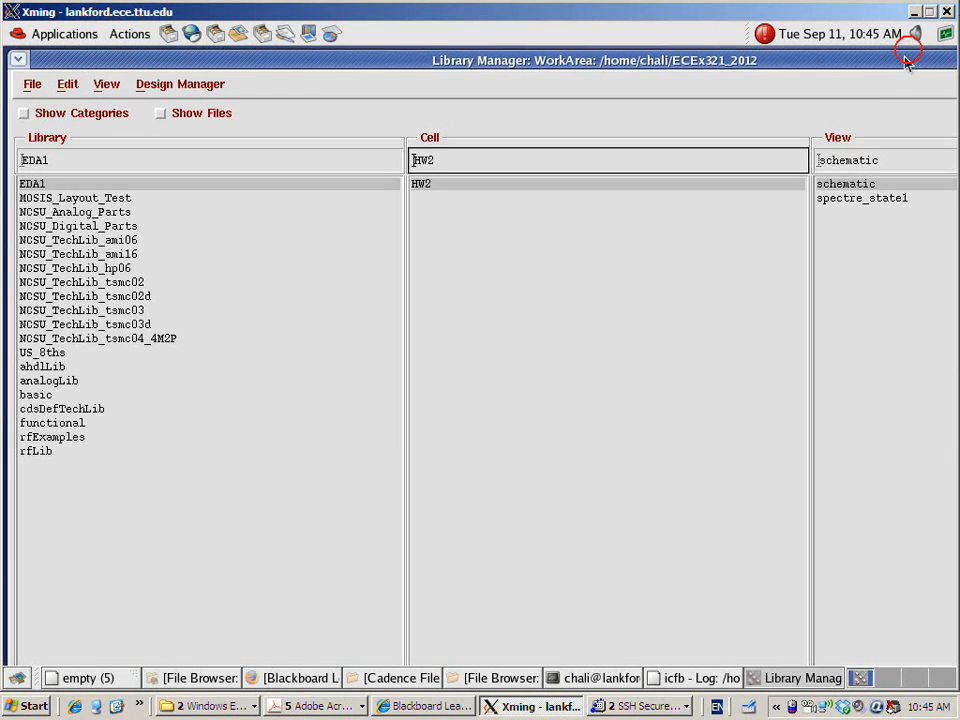
pyautogui.moveTo(906, 57); pyautogui.dragTo(821, 58)
pyautogui.moveTo(882, 58); pyautogui.dragTo(708, 58)
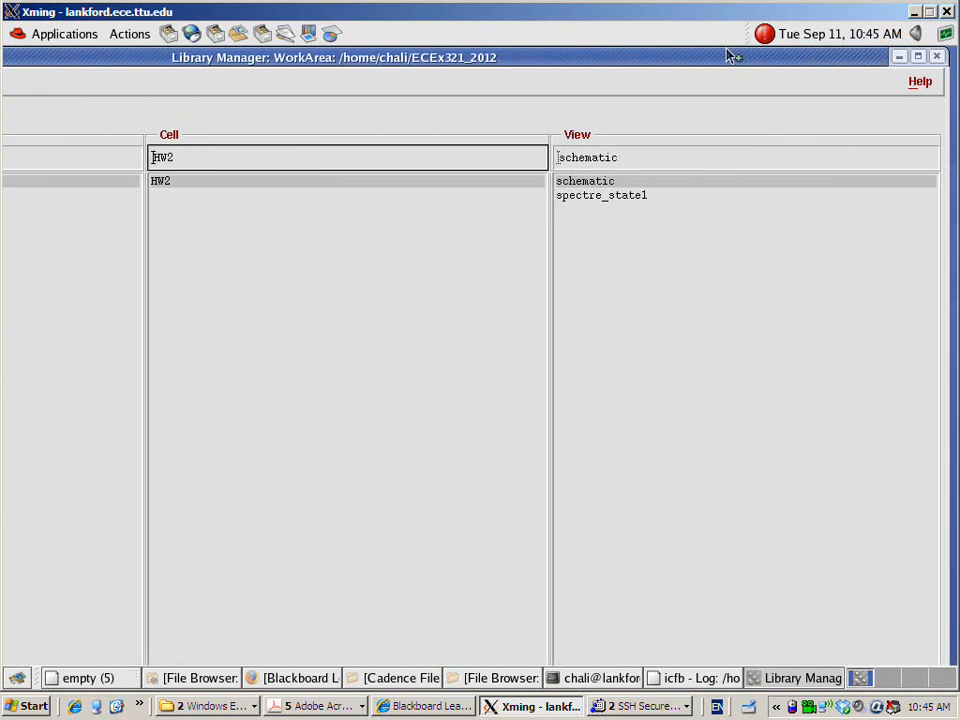
pyautogui.click(897, 57)
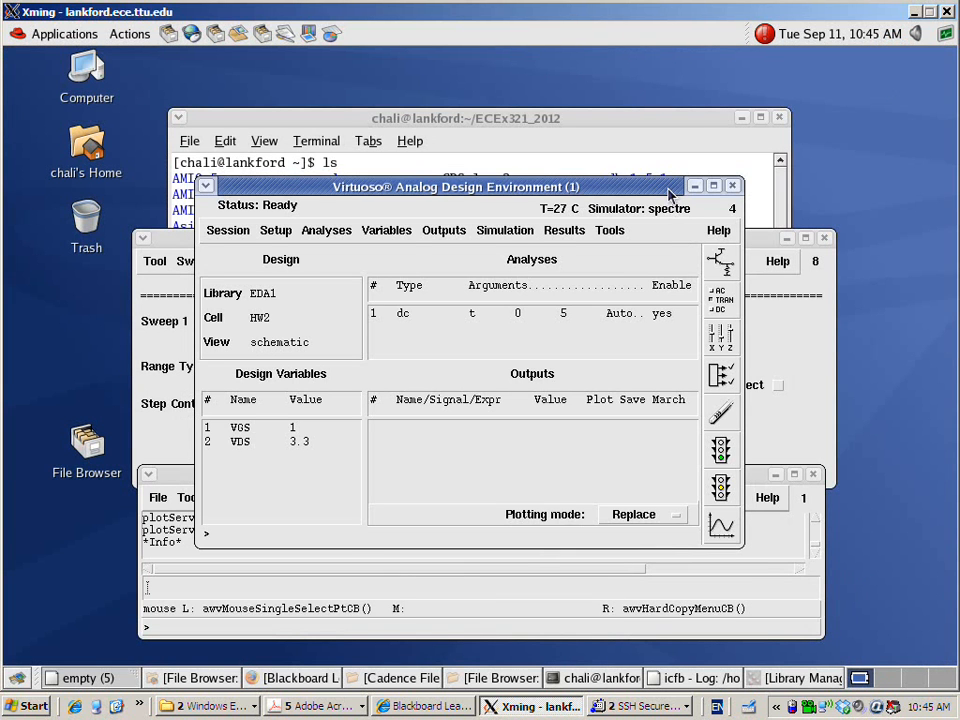
pyautogui.moveTo(670, 193); pyautogui.dragTo(692, 149)
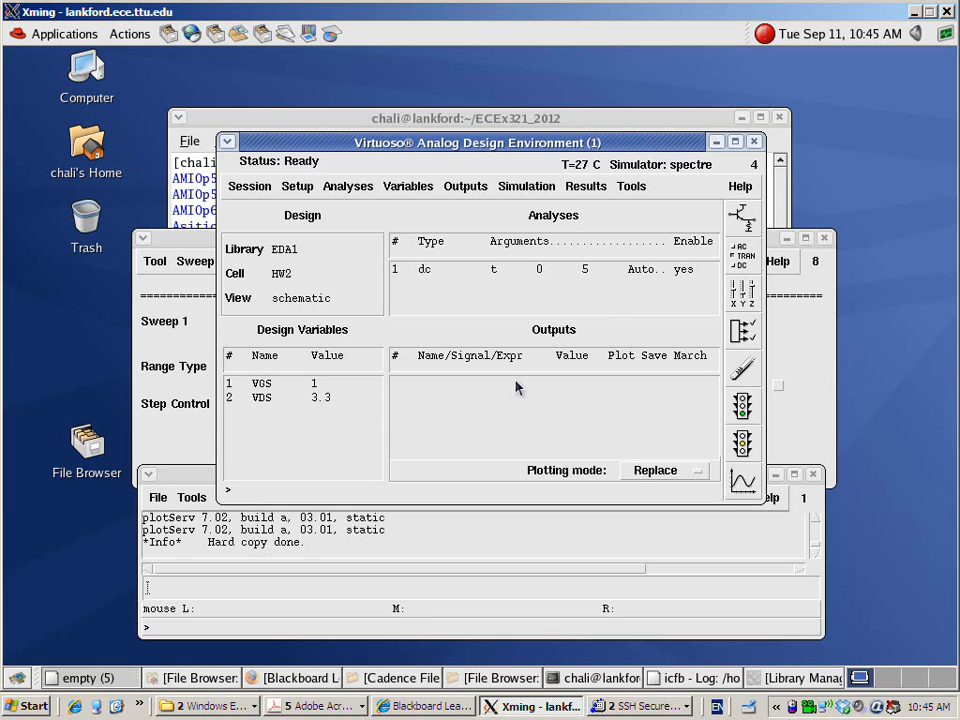
# Set the design variable VGS to 0.9
pyautogui.doubleClick(320, 383)
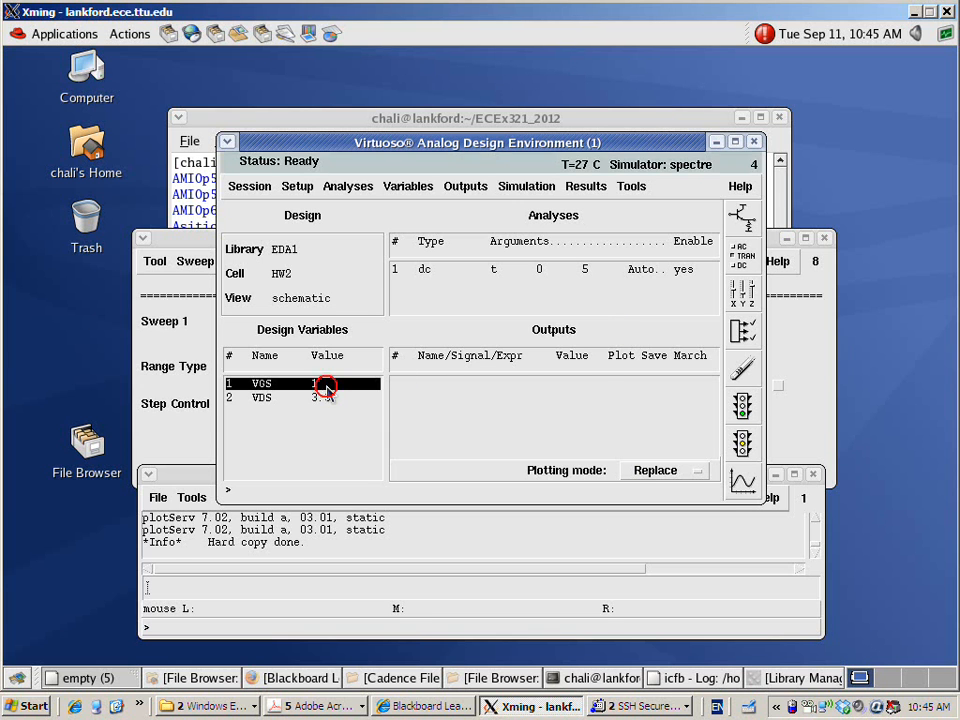
pyautogui.moveTo(516, 339); pyautogui.dragTo(473, 341)
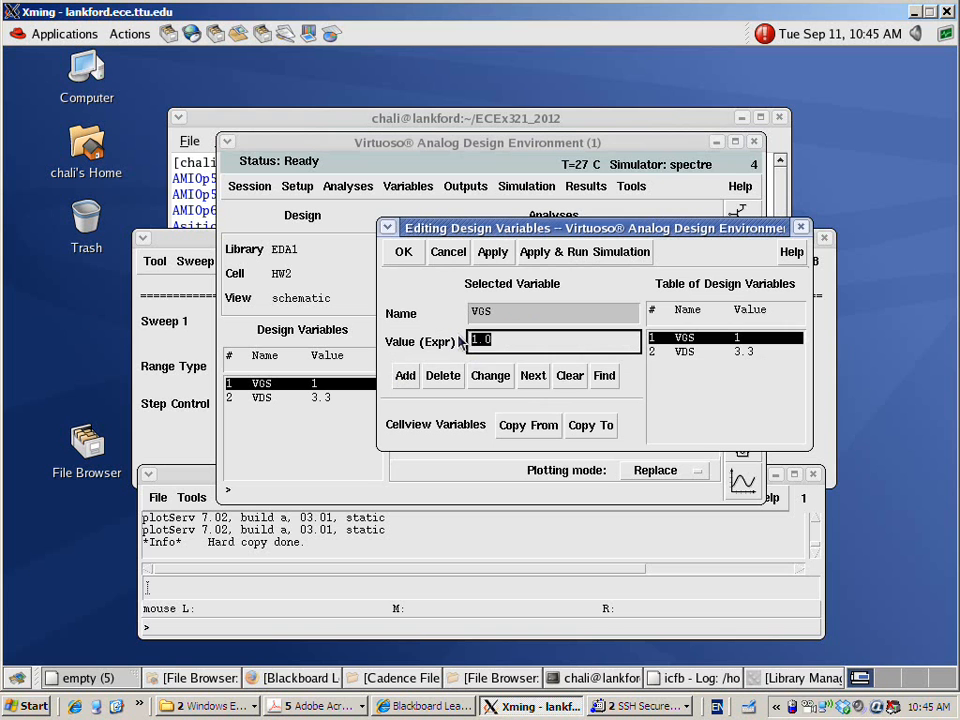
pyautogui.write('0.9')
pyautogui.click(404, 251)
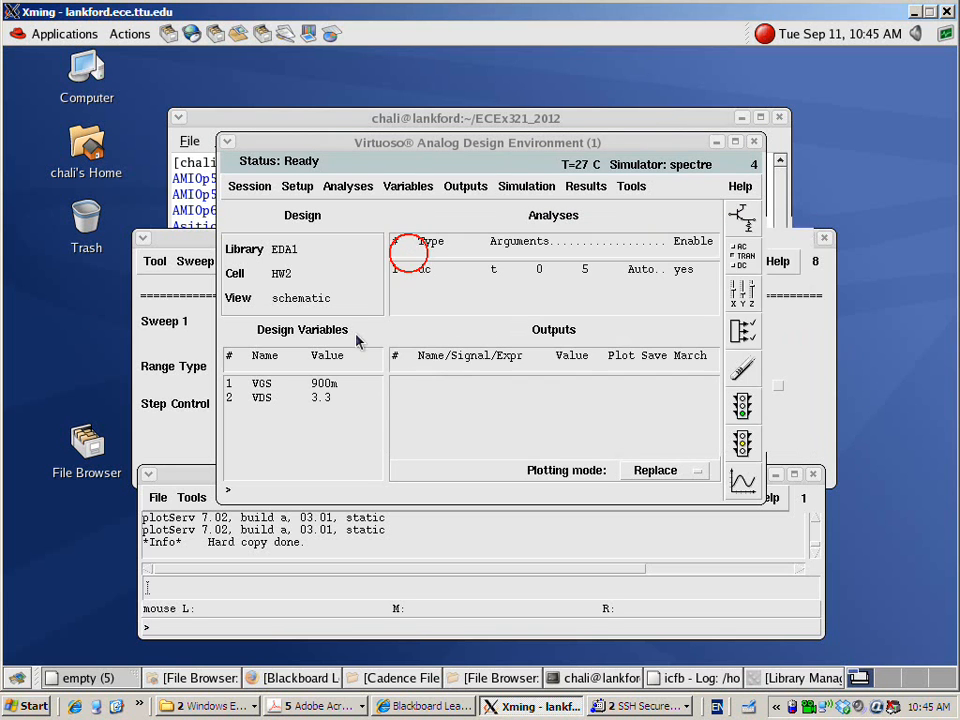
# Set the design variable VDS to 2.5
pyautogui.click(314, 398)
pyautogui.doubleClick(314, 398)
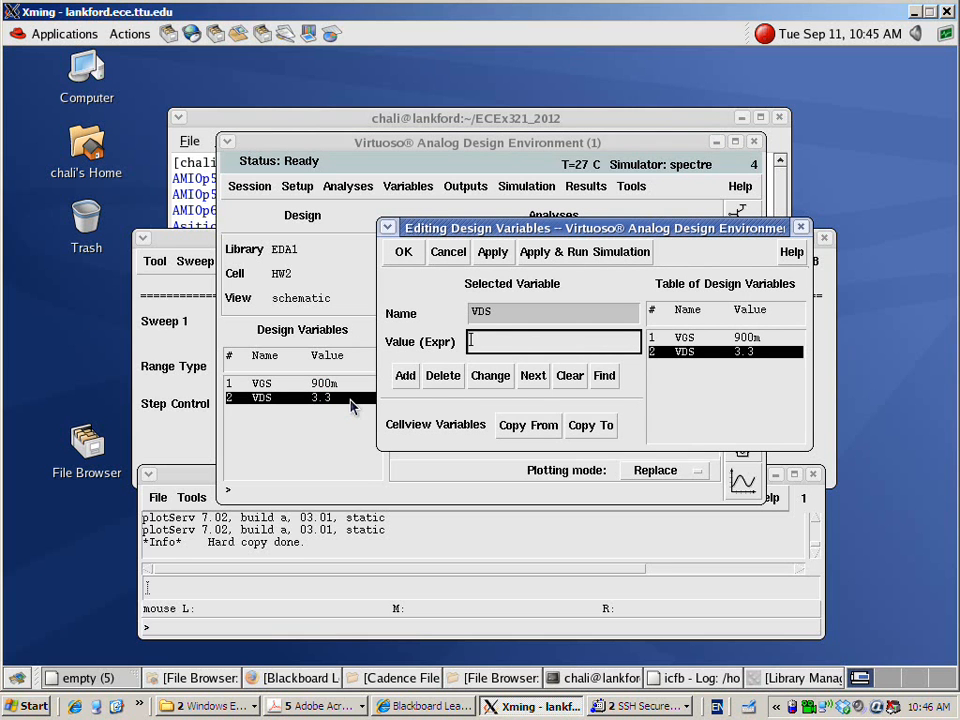
pyautogui.write('2.5')
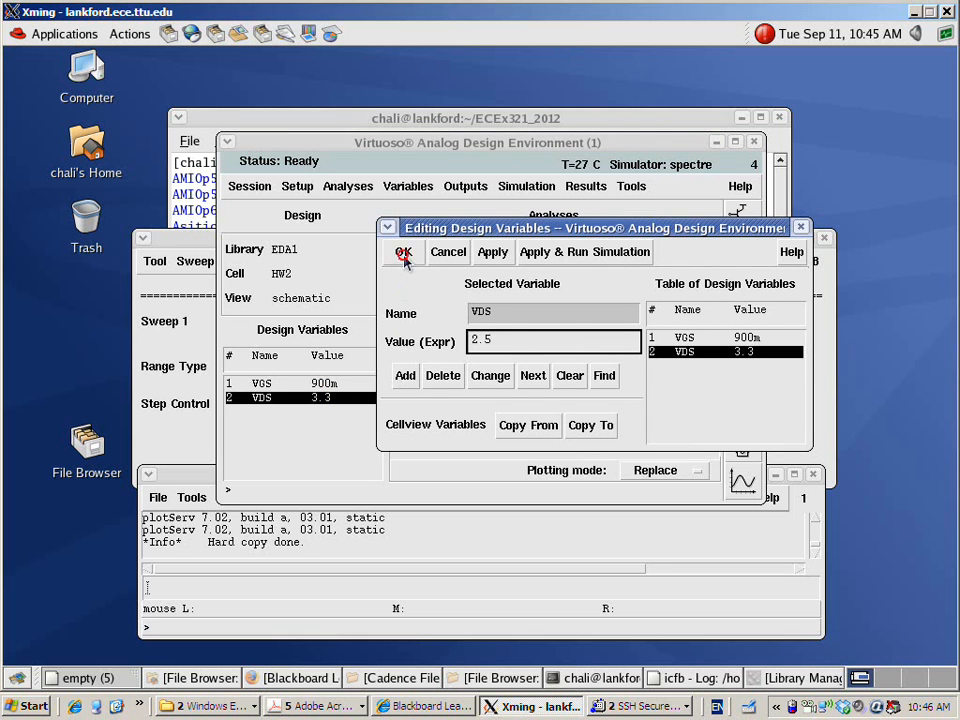
pyautogui.click(404, 251)
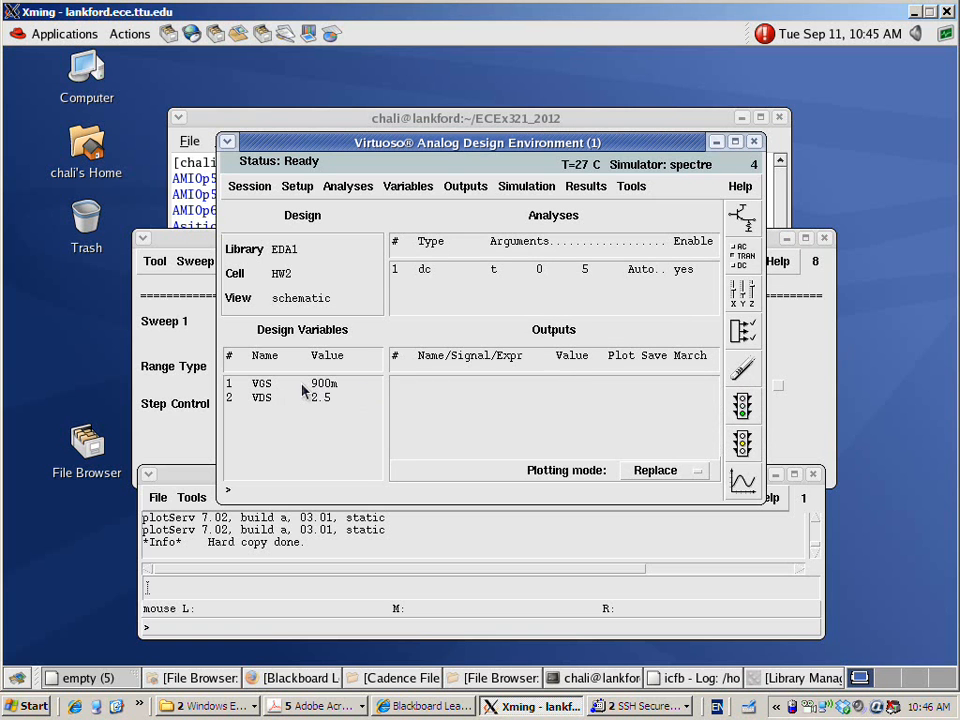
# Close the Parametric Analysis window, netlist and run the simulation, and dismiss the spectre output log
pyautogui.click(192, 314)
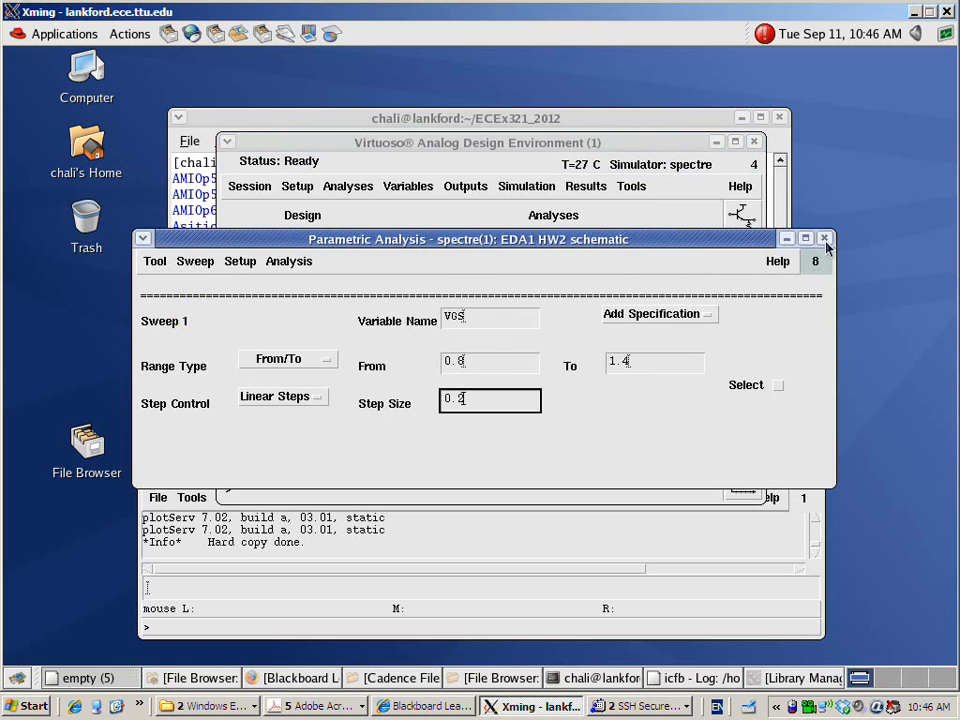
pyautogui.click(824, 238)
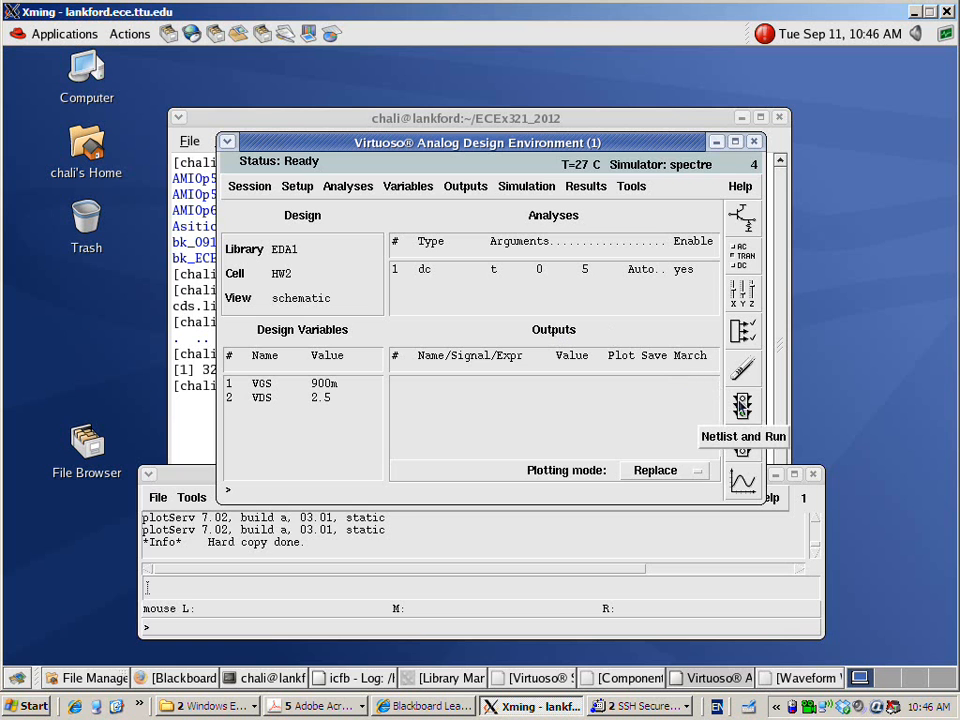
pyautogui.click(741, 405)
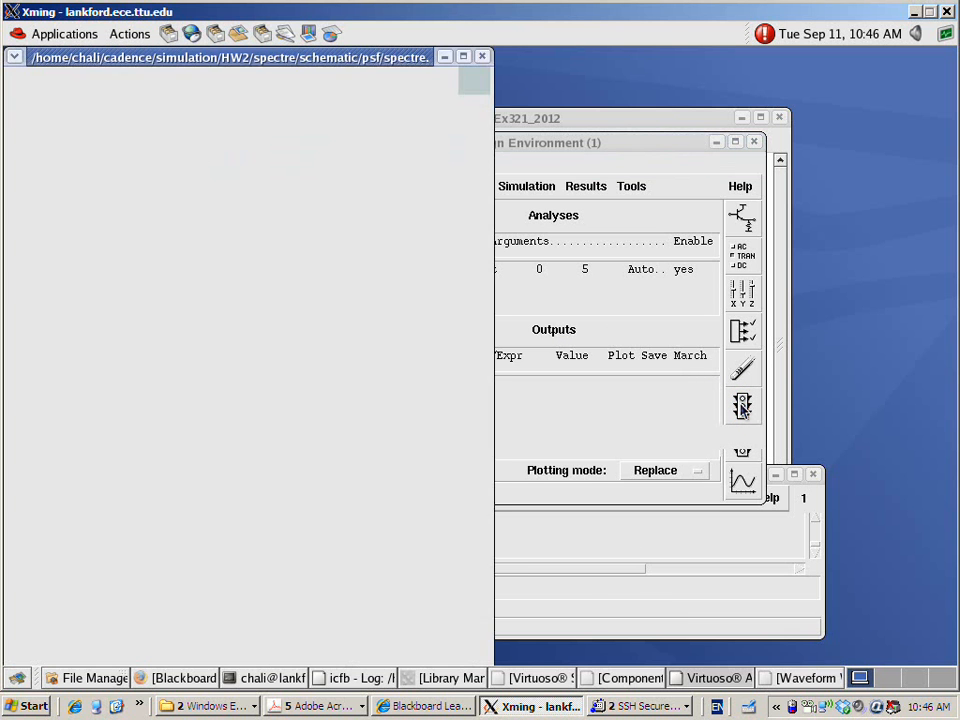
pyautogui.click(482, 57)
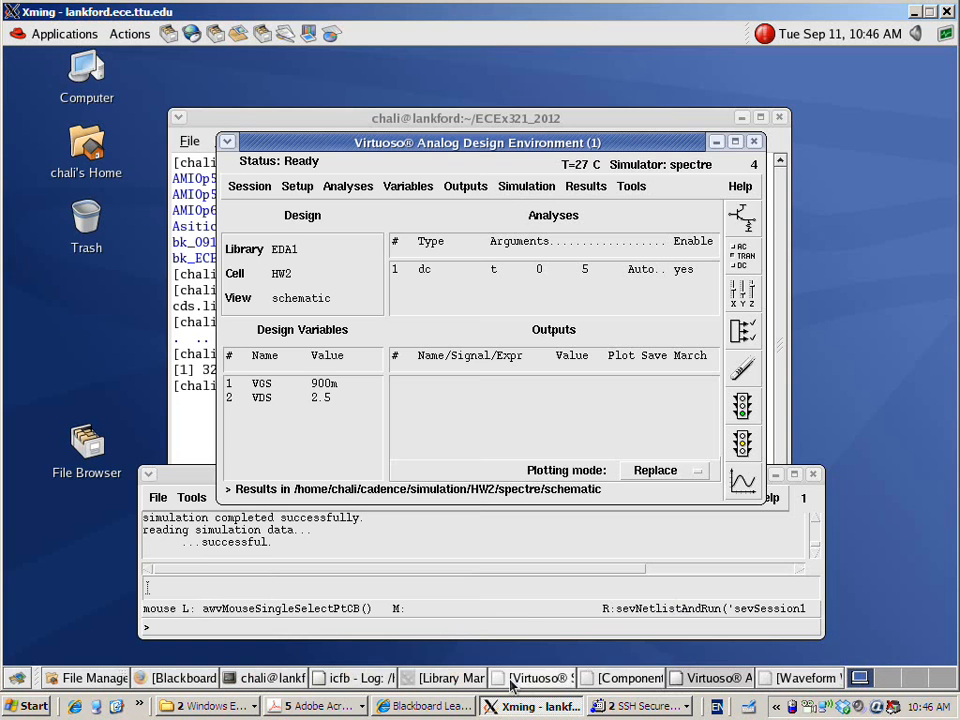
# Print the DC operating points of transistor N0 in the HW2 schematic and reposition the results window
pyautogui.click(514, 680)
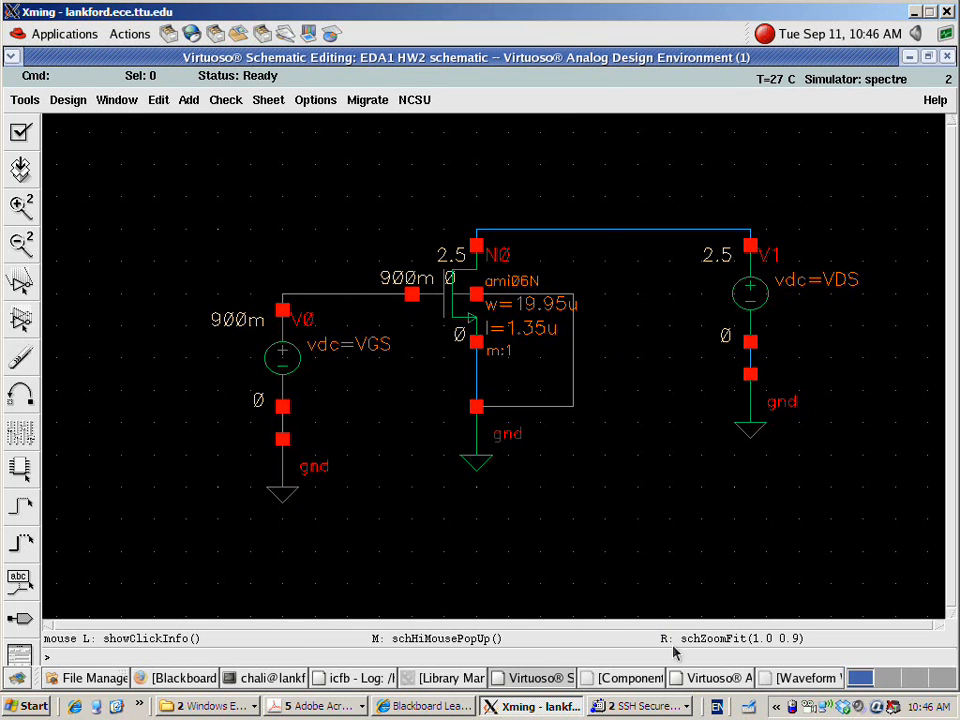
pyautogui.click(745, 678)
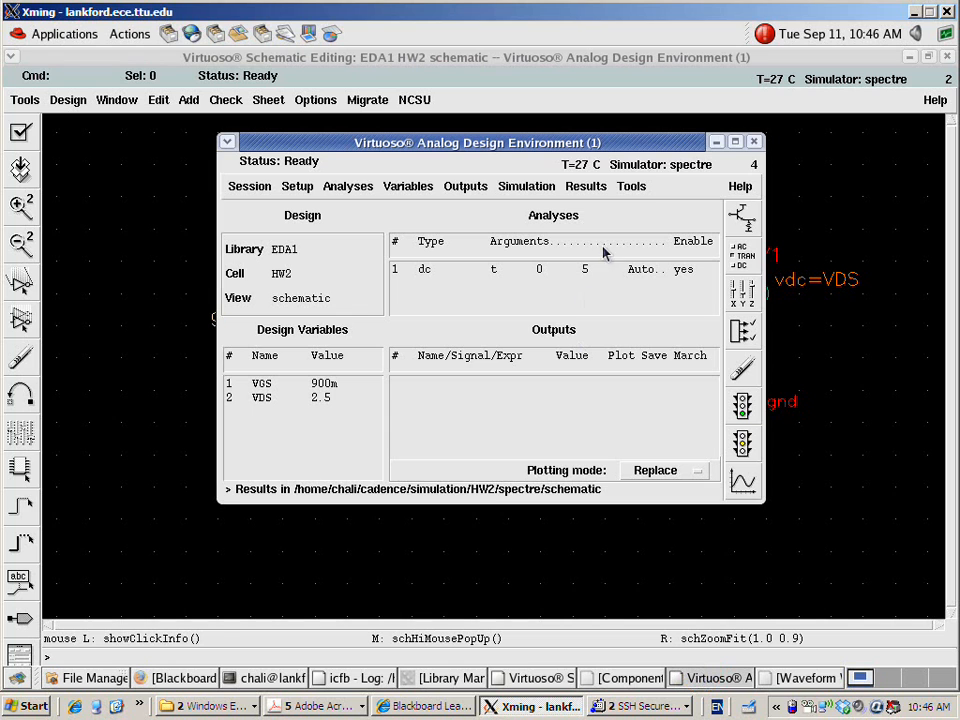
pyautogui.click(583, 188)
pyautogui.click(580, 243)
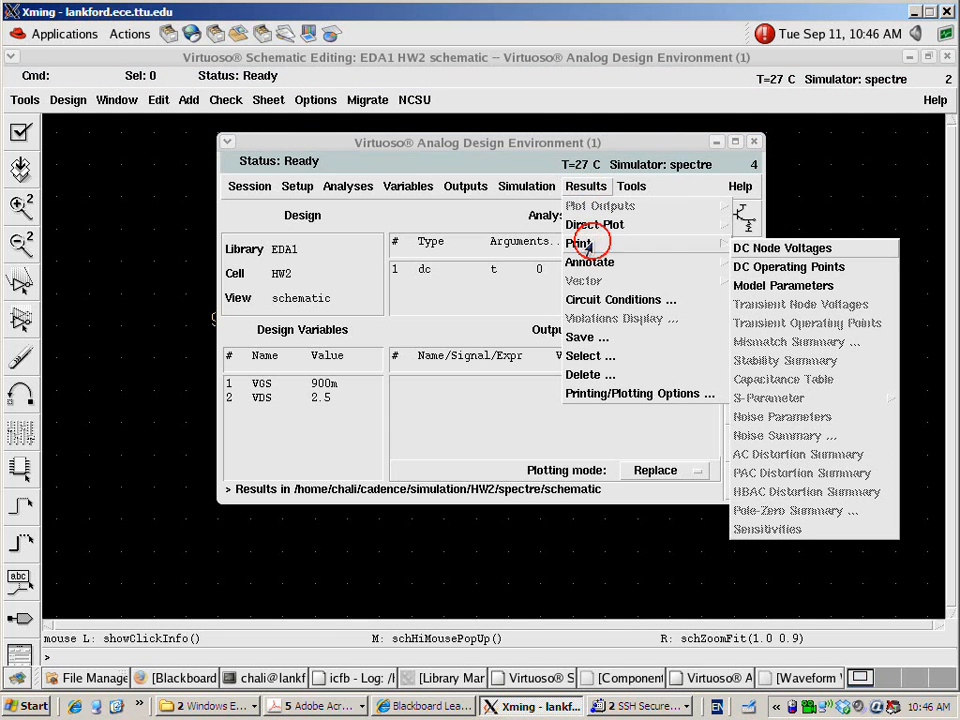
pyautogui.click(779, 267)
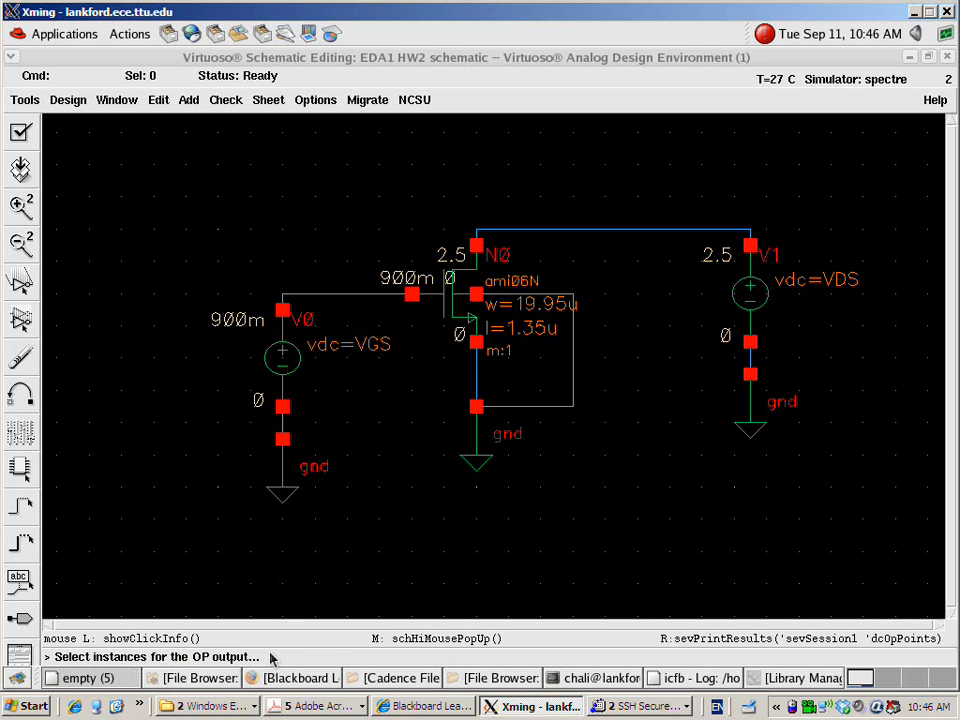
pyautogui.click(452, 296)
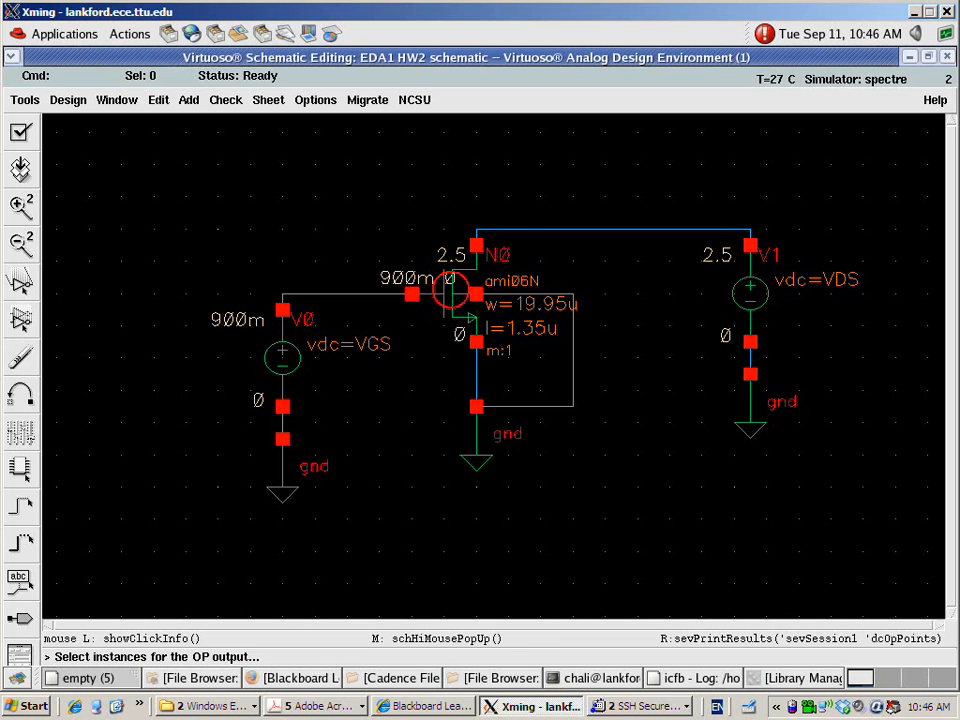
pyautogui.moveTo(420, 170); pyautogui.dragTo(572, 66)
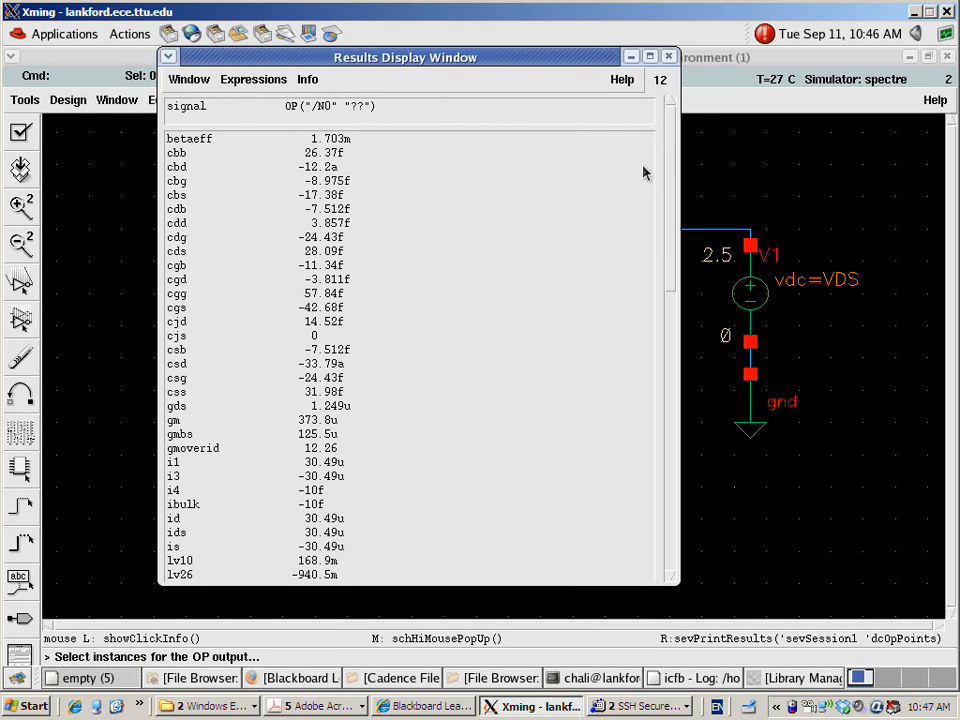
# Examine the cbb, cgd, cgs, gm and gmbs entries in the operating point results of N0
pyautogui.click(193, 152)
pyautogui.click(190, 279)
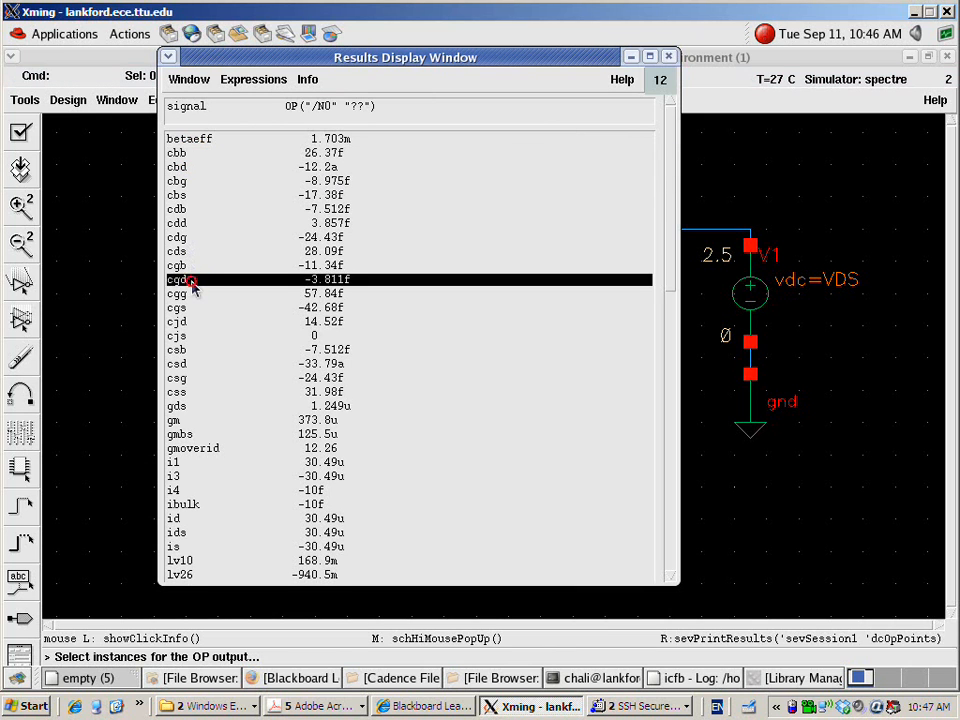
pyautogui.click(182, 308)
pyautogui.click(202, 153)
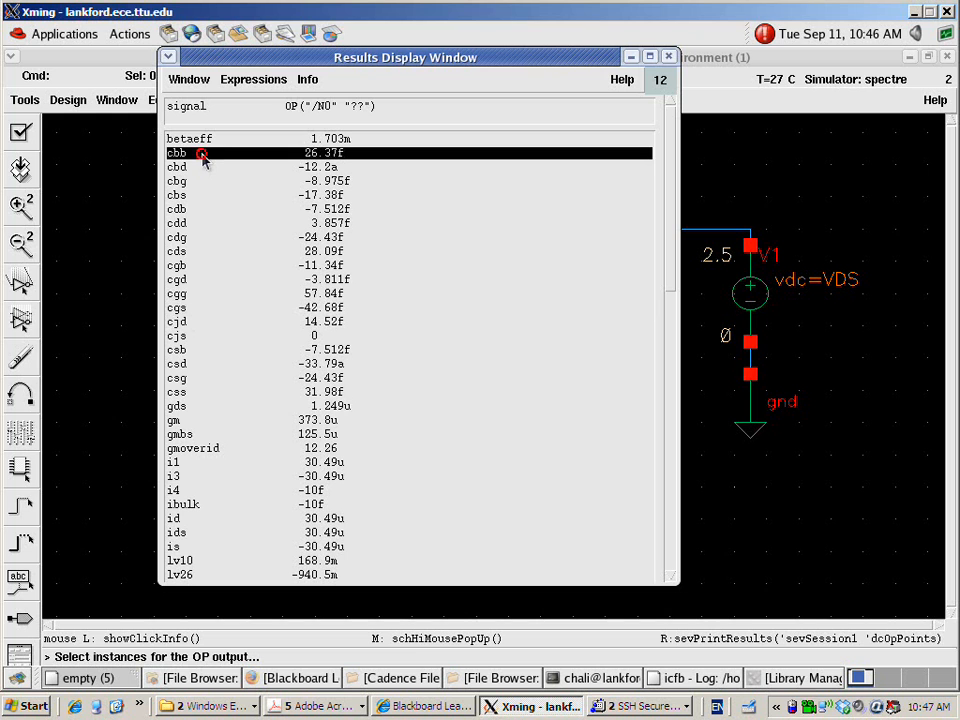
pyautogui.click(182, 421)
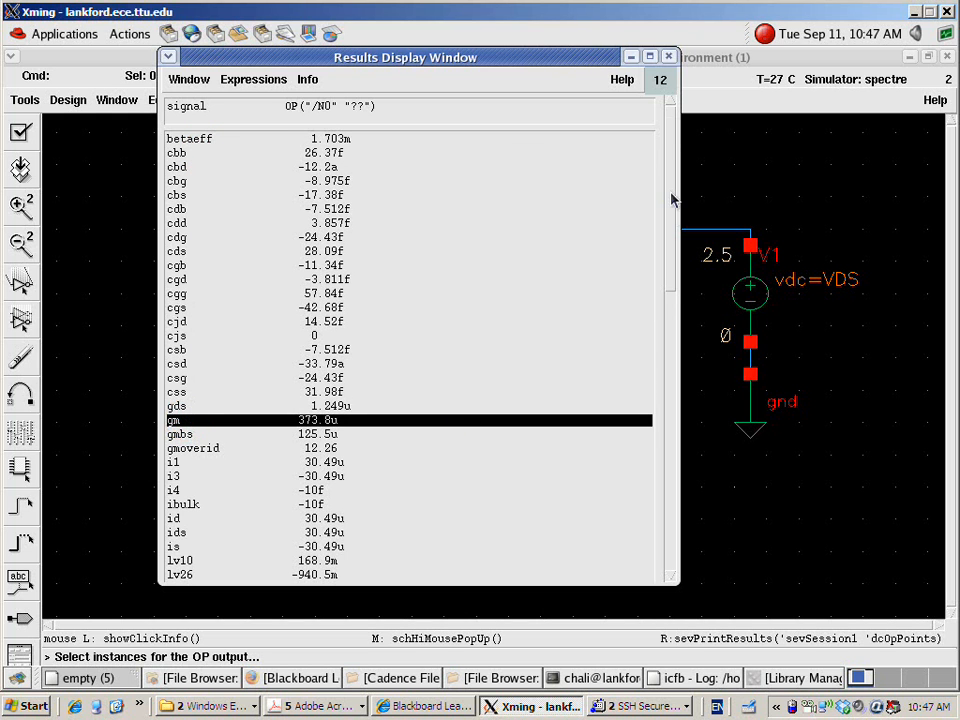
pyautogui.scroll(-5, 673, 200)
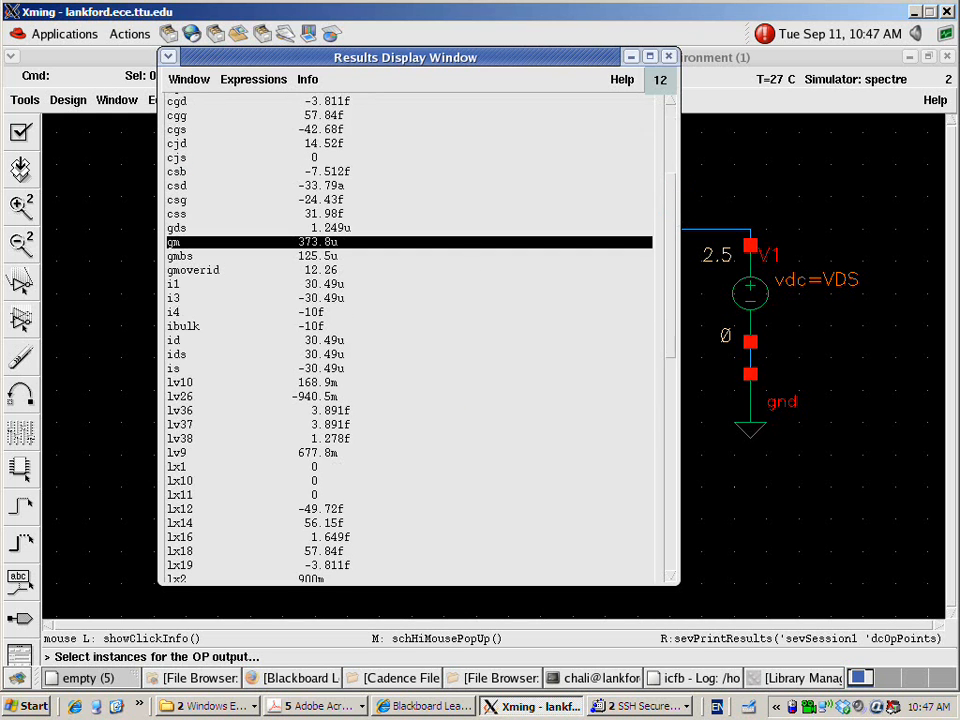
pyautogui.click(188, 259)
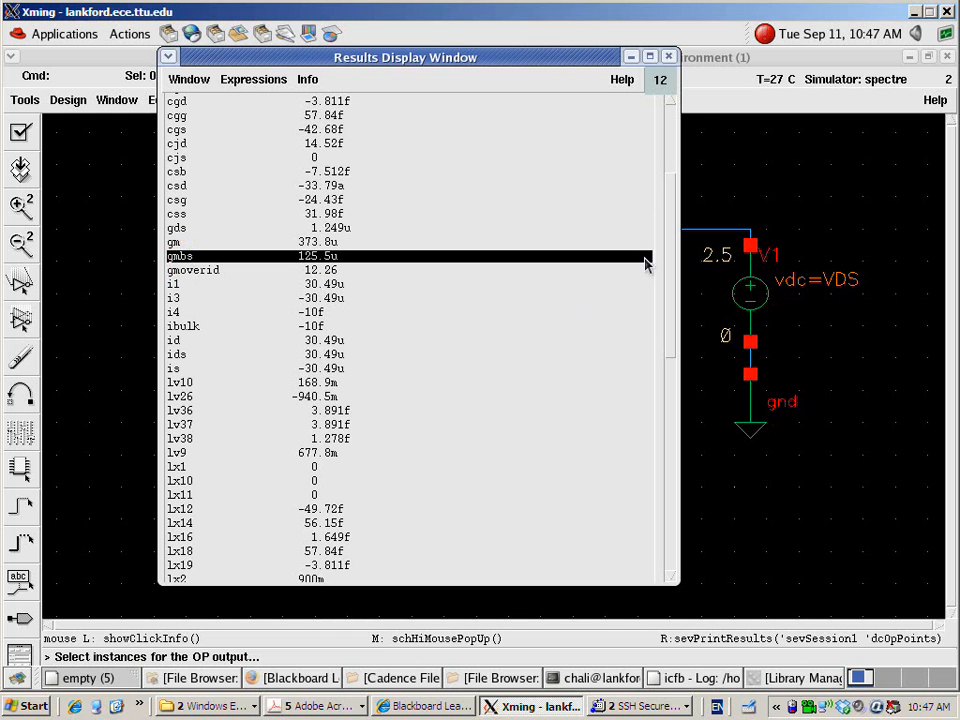
# Examine the ids, vbs, vdb, vds, vdsat, vgb and vgd entries in the operating point results of N0
pyautogui.moveTo(669, 216); pyautogui.dragTo(669, 268)
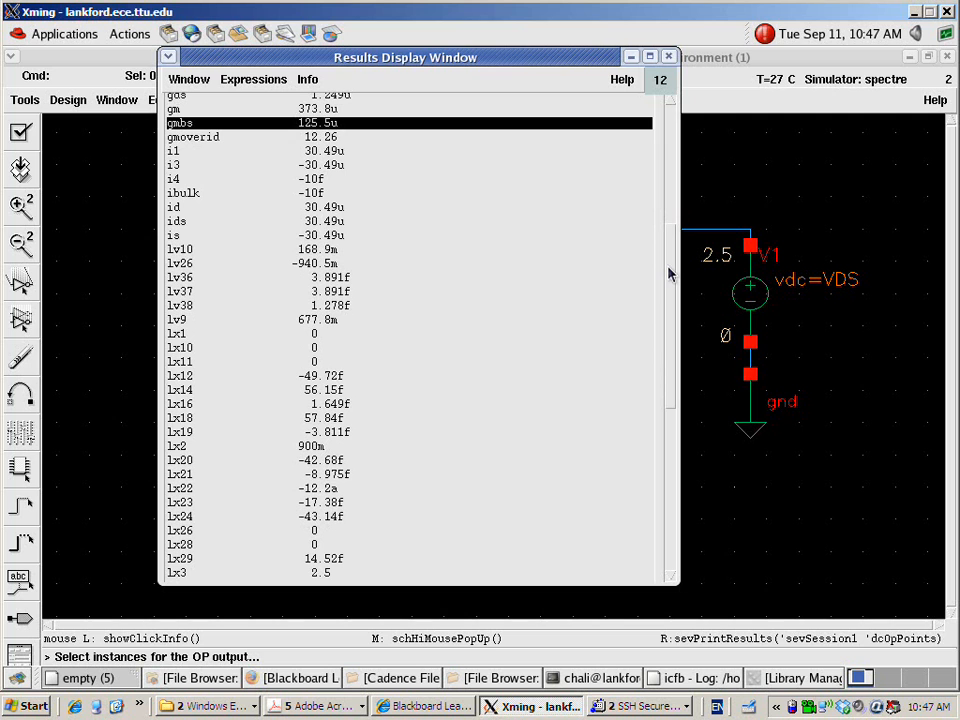
pyautogui.click(199, 222)
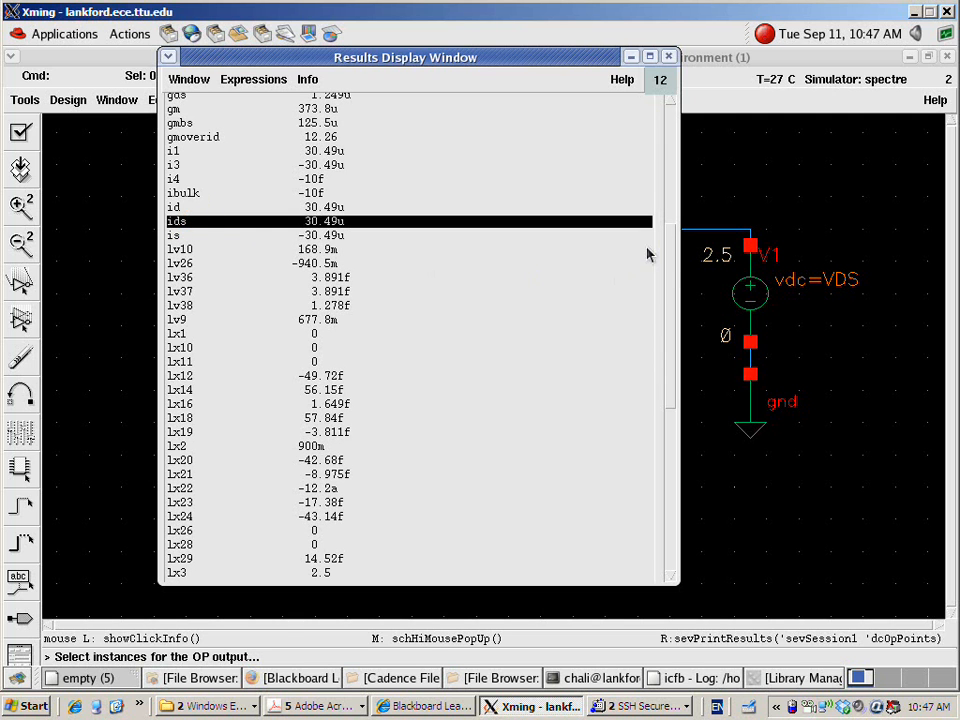
pyautogui.moveTo(671, 240); pyautogui.dragTo(671, 408)
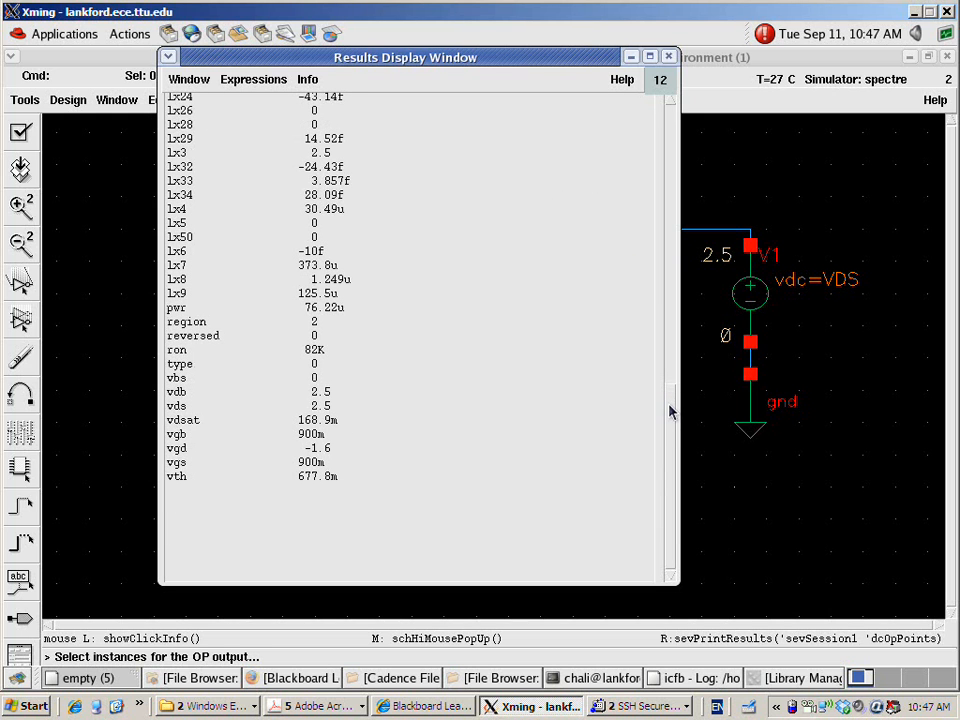
pyautogui.click(196, 383)
pyautogui.click(197, 392)
pyautogui.click(197, 406)
pyautogui.click(197, 420)
pyautogui.click(198, 434)
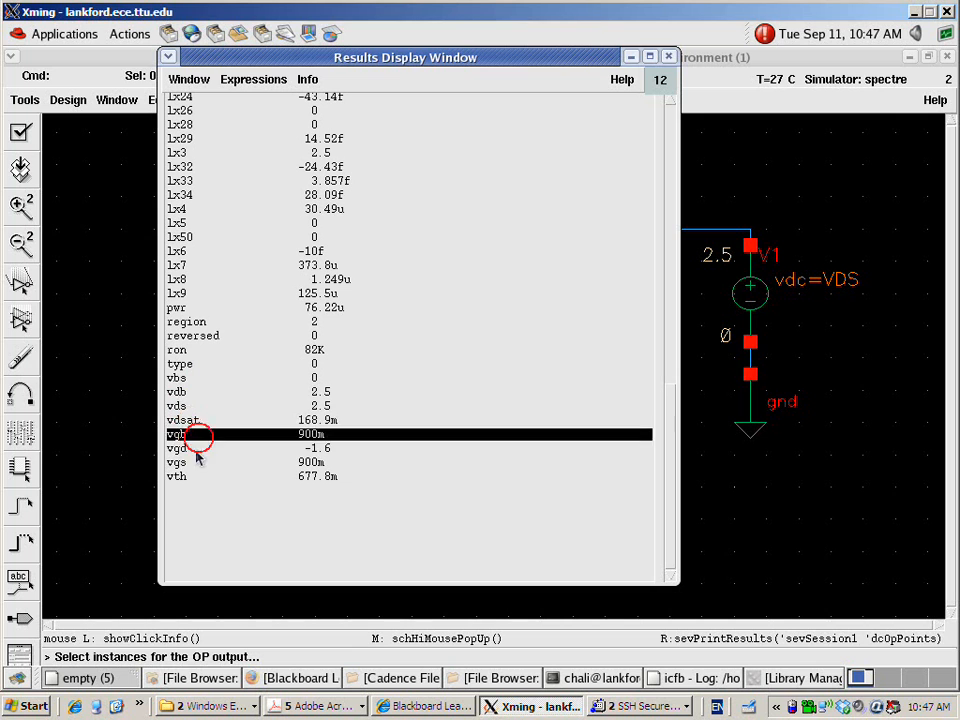
pyautogui.click(196, 448)
pyautogui.click(200, 421)
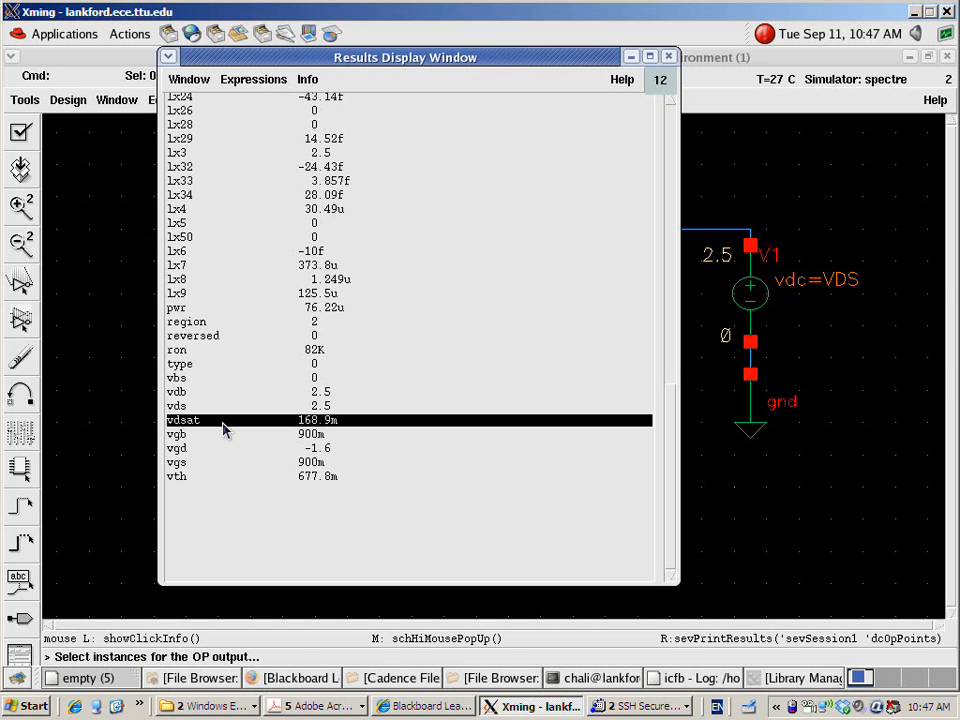
# Compare the ron and gds entries in the operating point results of N0
pyautogui.click(214, 352)
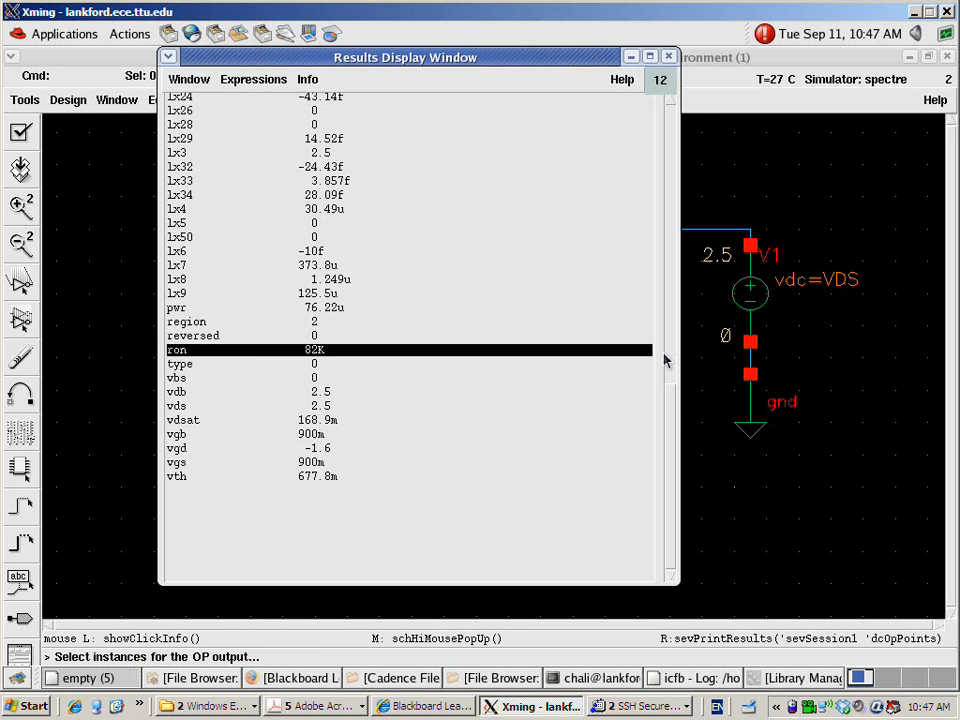
pyautogui.moveTo(670, 410); pyautogui.dragTo(660, 171)
pyautogui.click(185, 306)
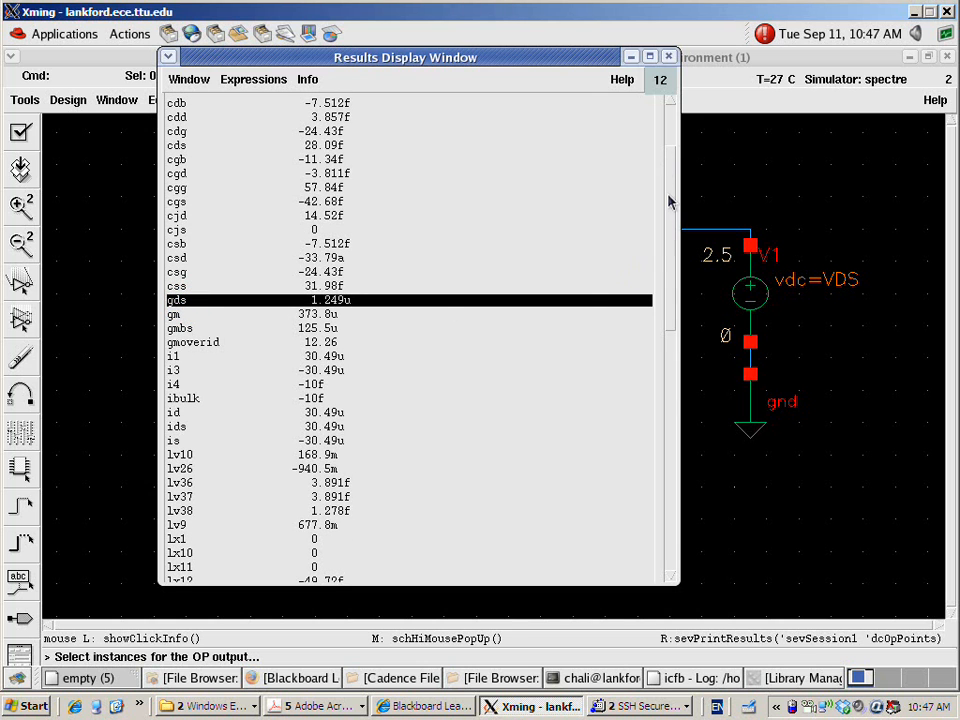
pyautogui.moveTo(669, 192); pyautogui.dragTo(671, 439)
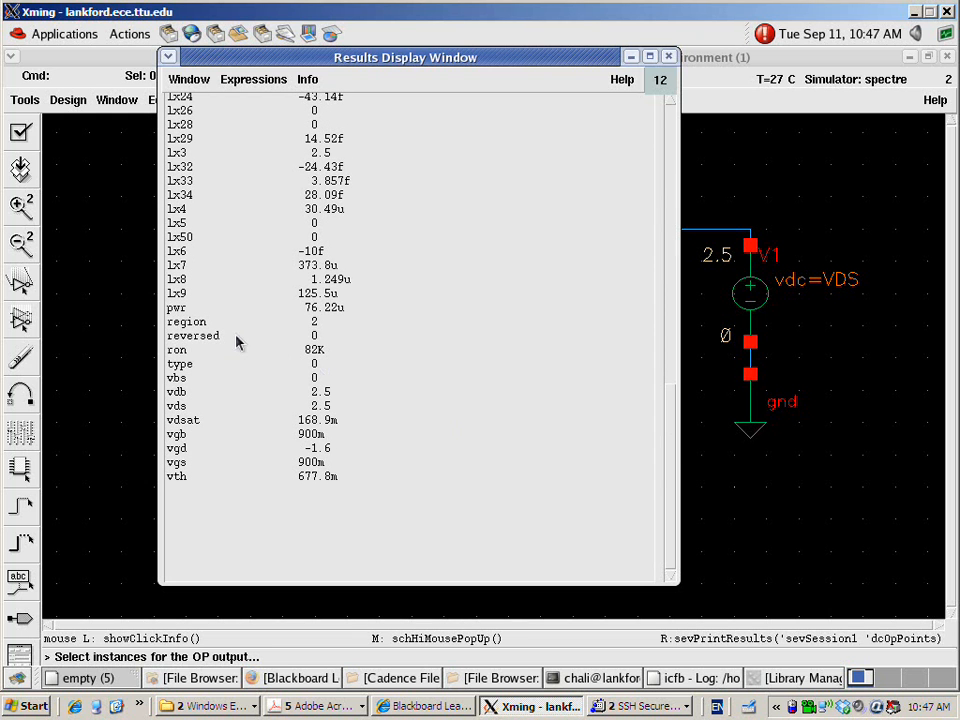
pyautogui.click(197, 352)
pyautogui.click(197, 354)
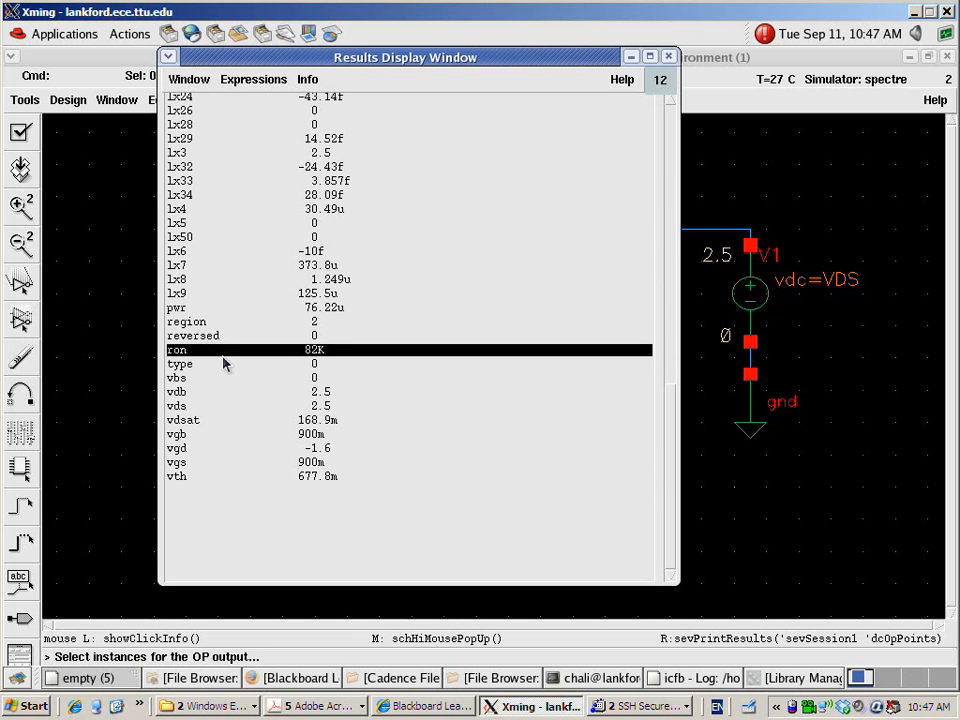
pyautogui.click(250, 336)
pyautogui.click(252, 352)
pyautogui.click(236, 363)
pyautogui.click(201, 337)
pyautogui.click(197, 350)
pyautogui.click(200, 336)
pyautogui.click(198, 350)
pyautogui.click(200, 336)
pyautogui.click(203, 350)
# Close the operating point results window and end the instance selection in the schematic
pyautogui.moveTo(408, 62); pyautogui.dragTo(472, 115)
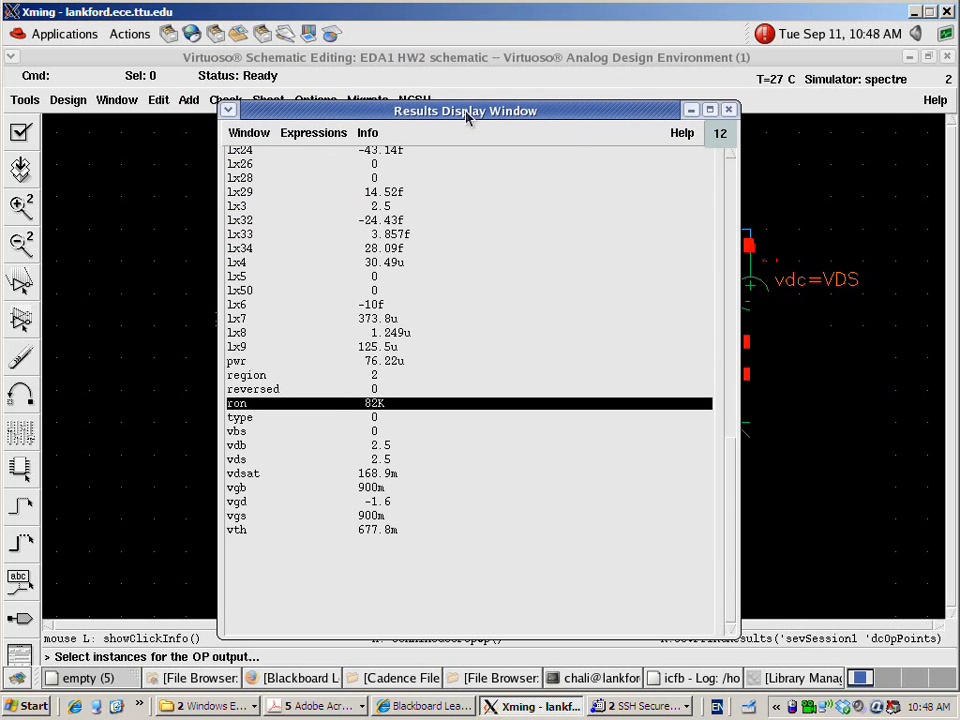
pyautogui.click(728, 112)
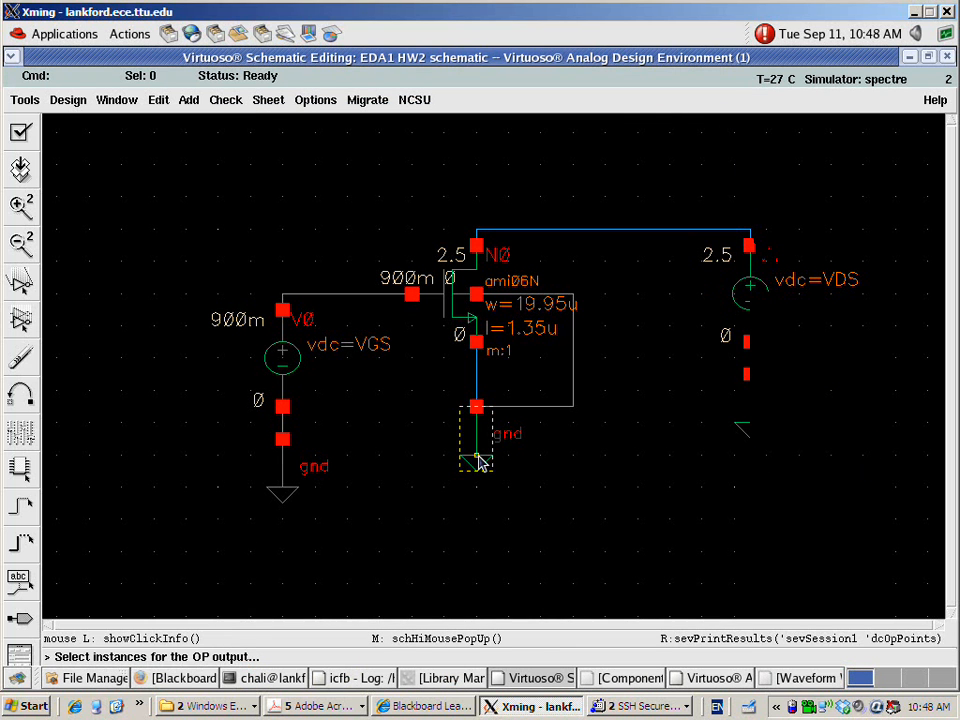
pyautogui.press('Escape')
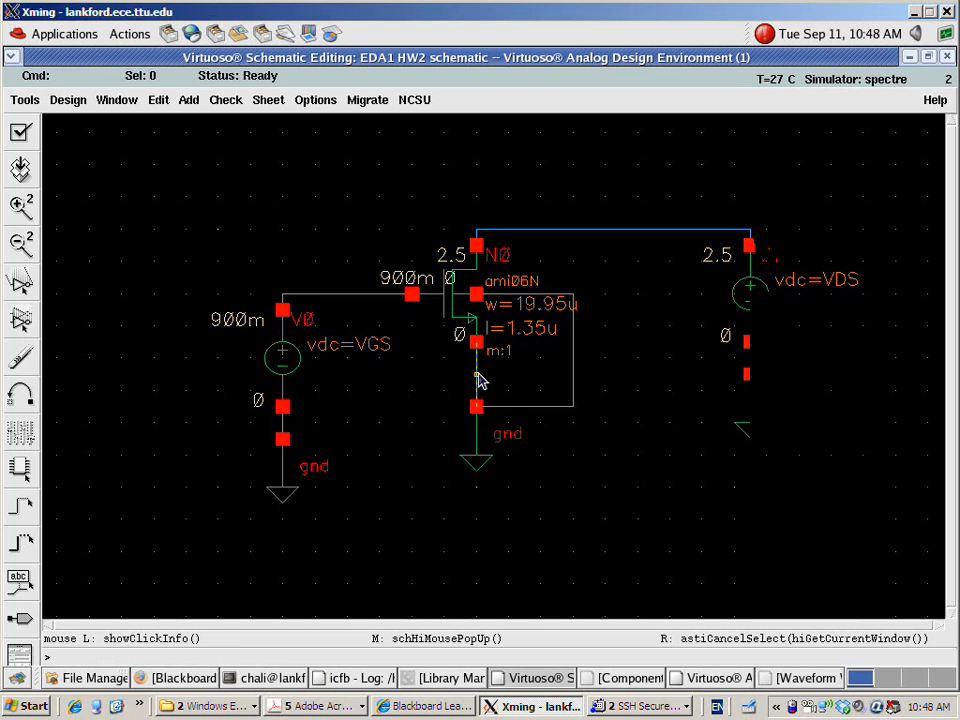
# Stretch the ground symbol below N0 and its attached bulk wire downward to make room for a source
pyautogui.press('s')
pyautogui.click(611, 546)
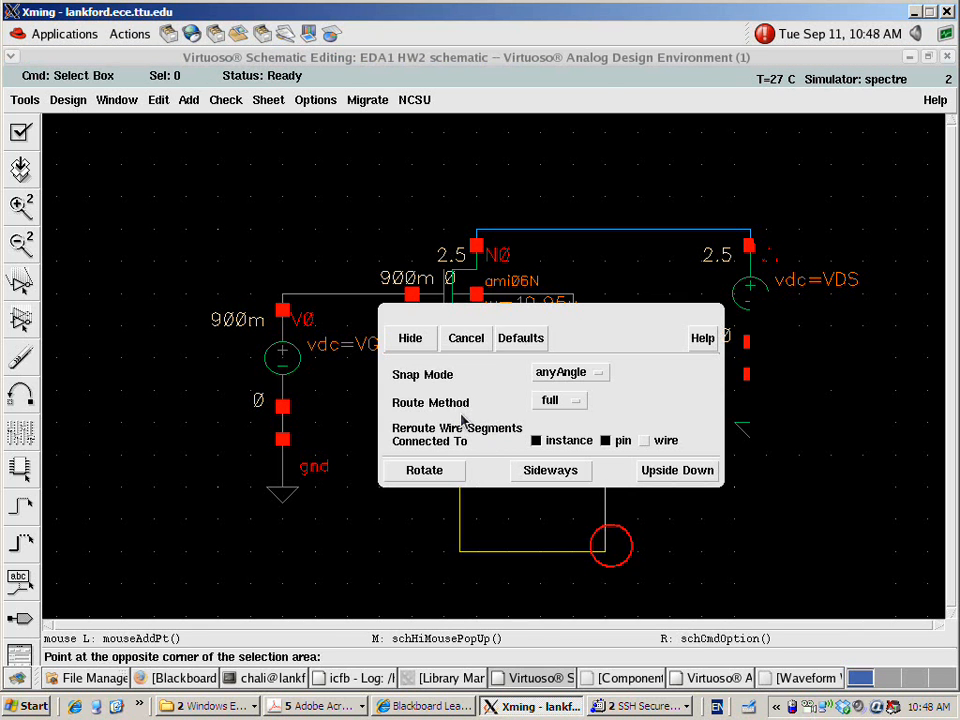
pyautogui.click(450, 380)
pyautogui.moveTo(511, 325); pyautogui.dragTo(500, 563)
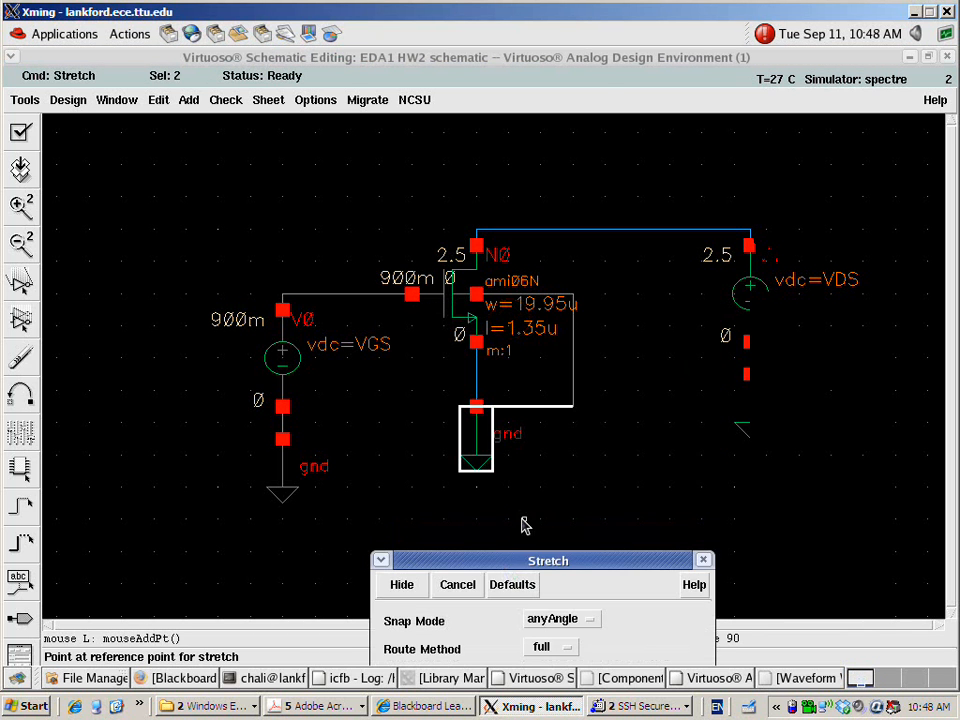
pyautogui.click(537, 410)
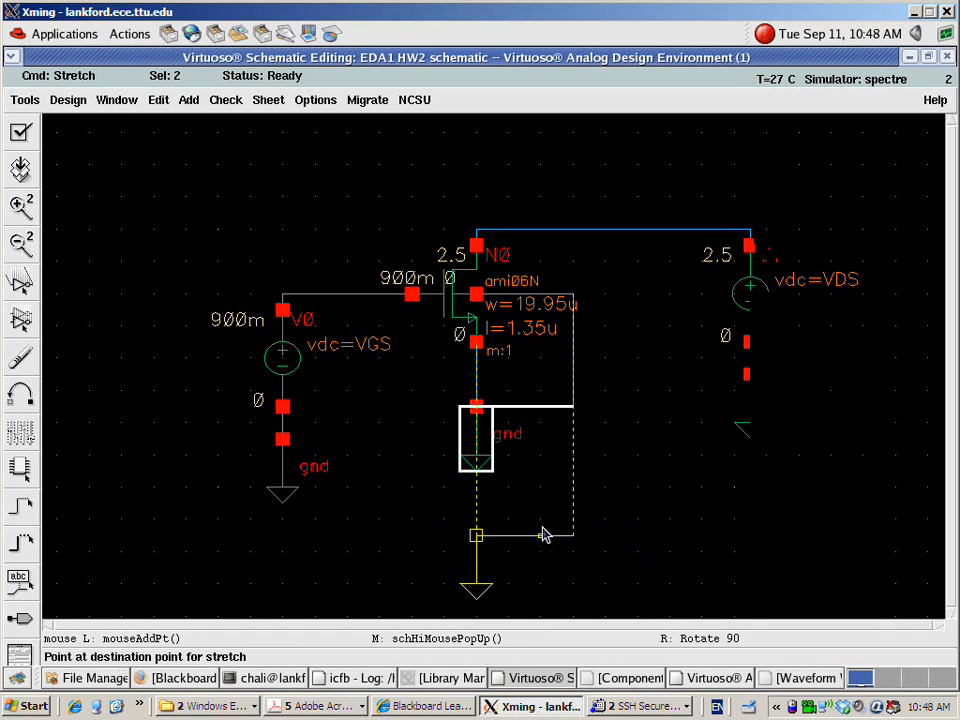
pyautogui.click(543, 535)
pyautogui.press('Escape')
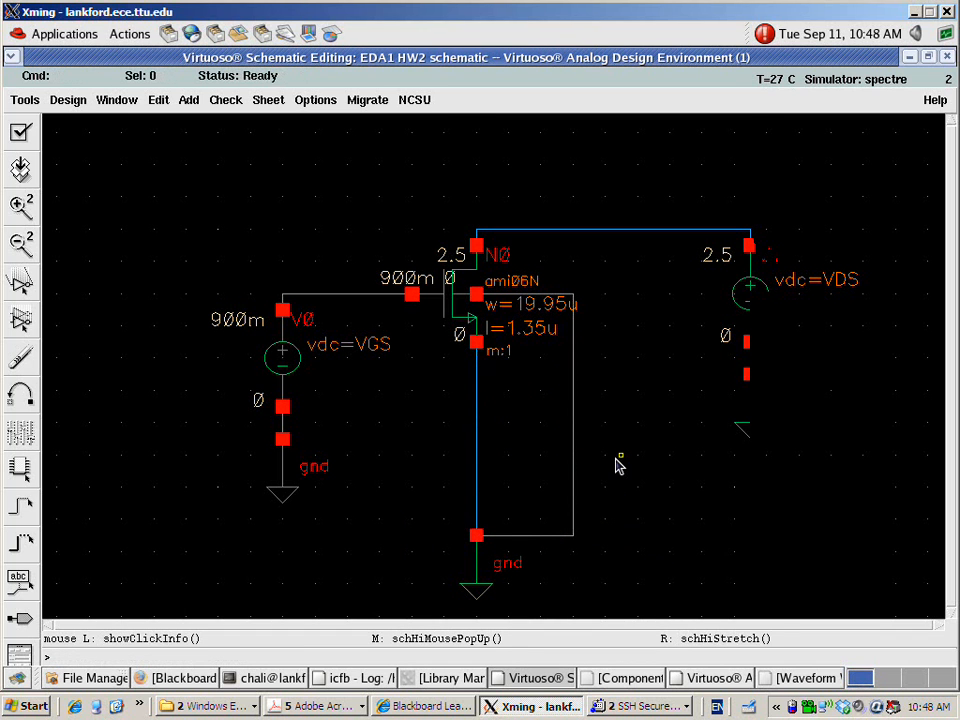
# Copy the DC voltage source V0 onto the wire between the source terminal of N0 and its ground
pyautogui.scroll(-1, 619, 465)
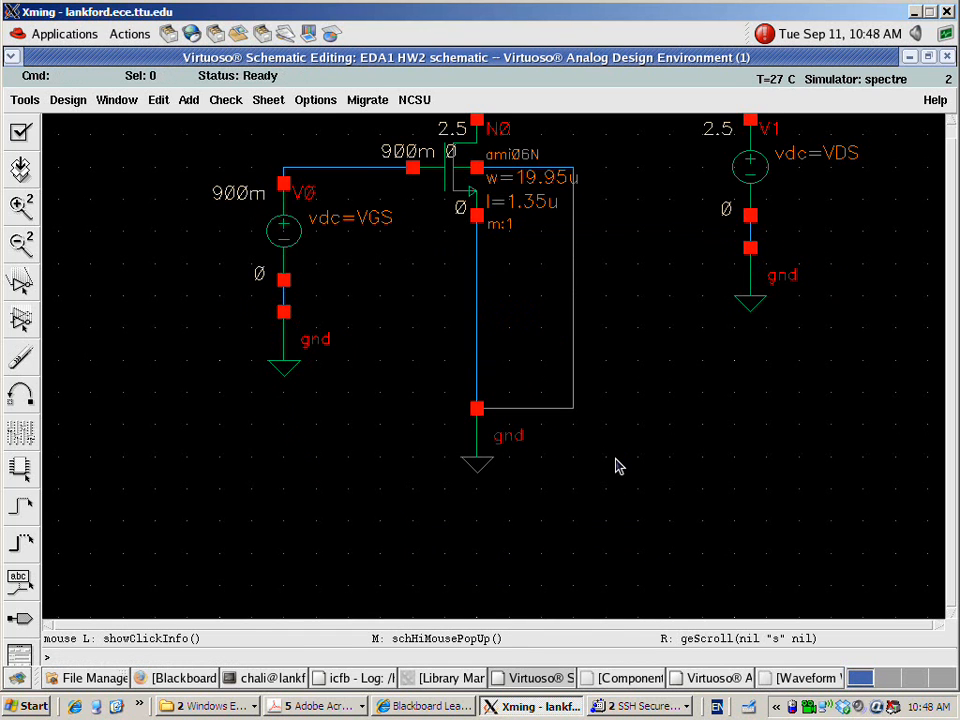
pyautogui.press('c')
pyautogui.click(283, 254)
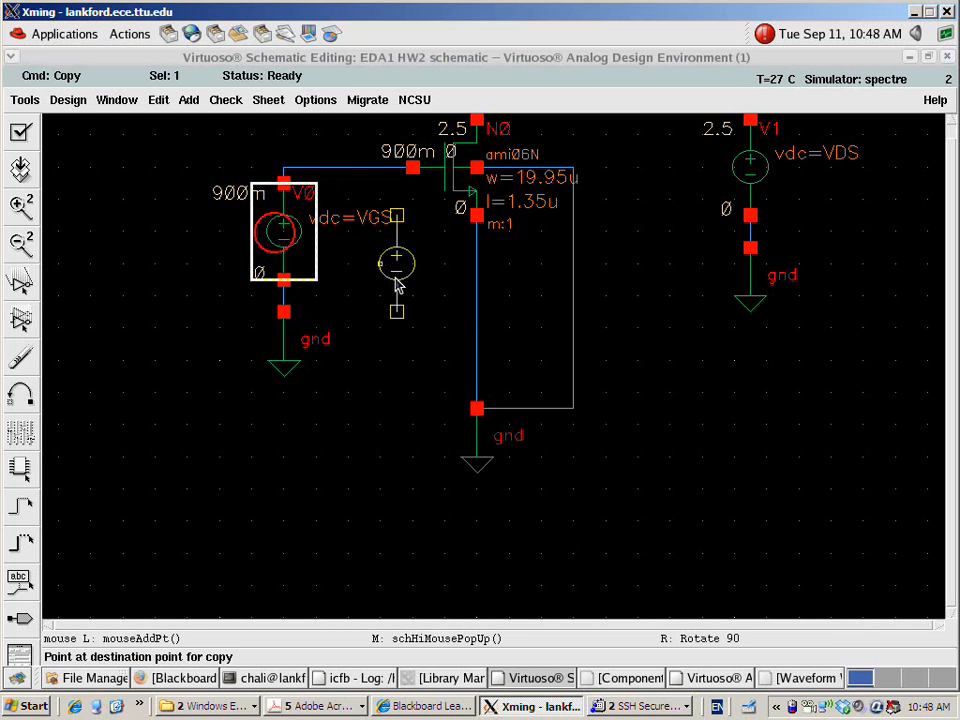
pyautogui.click(466, 313)
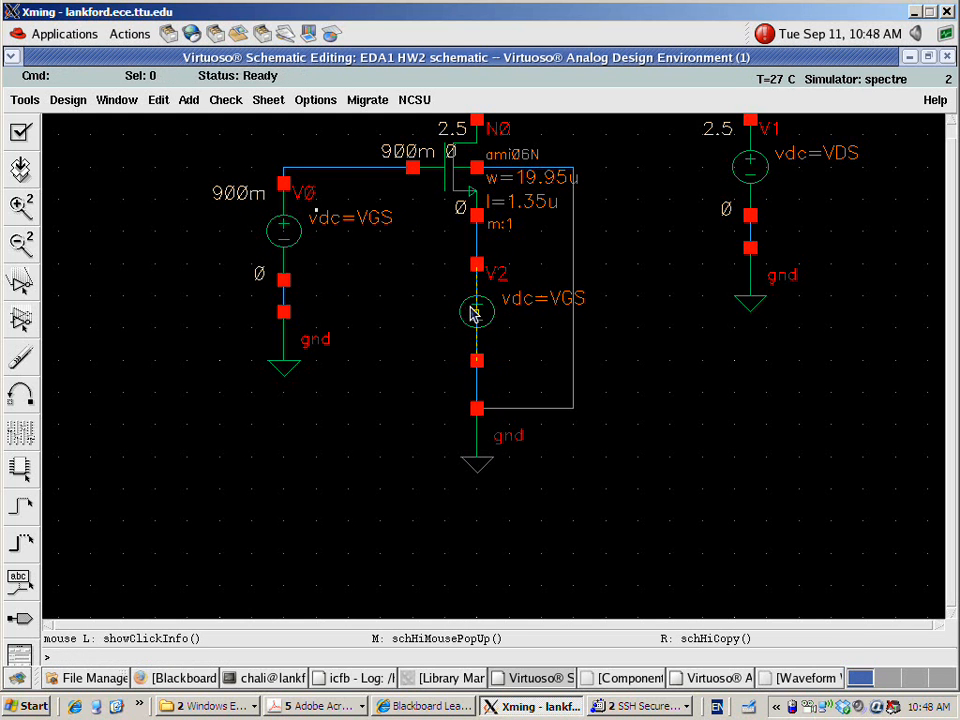
# Set the DC voltage of the copied source below N0 to 200m
pyautogui.click(490, 316)
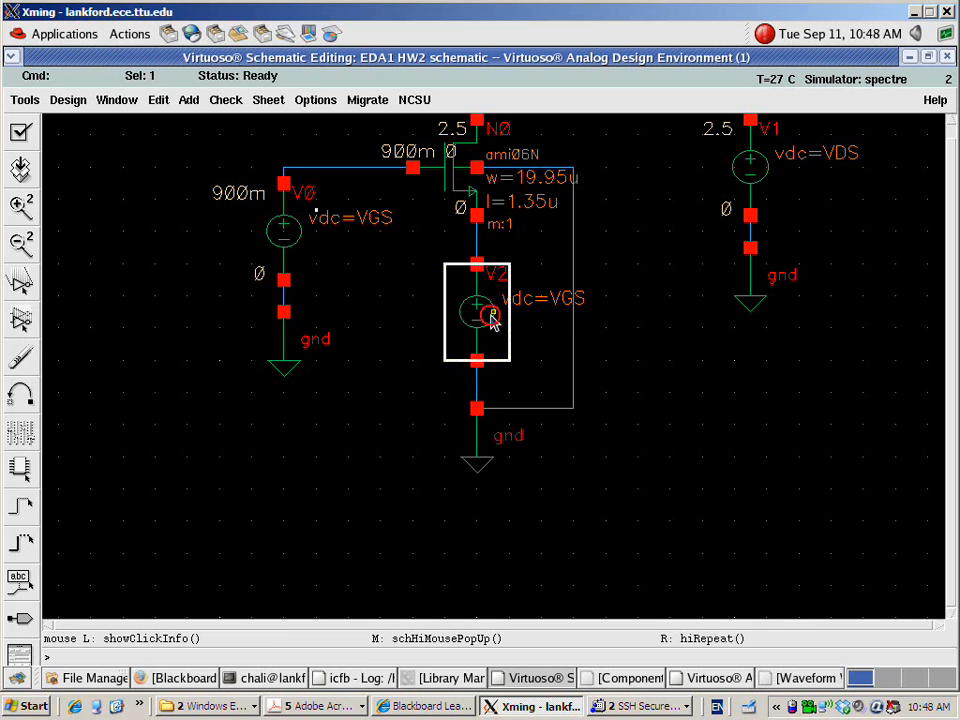
pyautogui.press('q')
pyautogui.moveTo(528, 508); pyautogui.dragTo(422, 520)
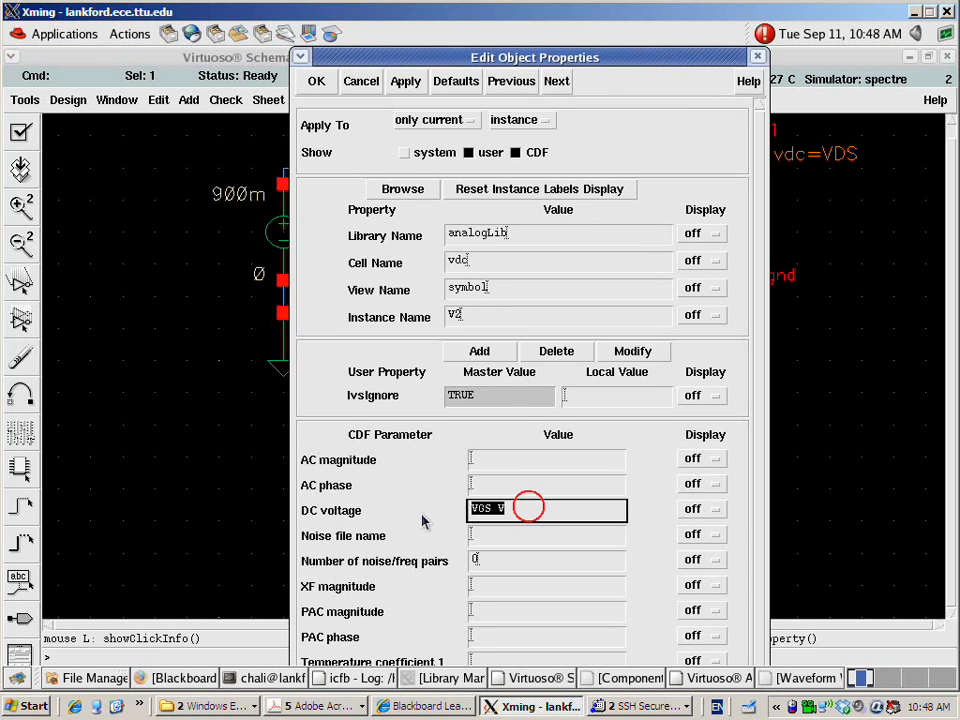
pyautogui.write('200m')
pyautogui.press('Tab')
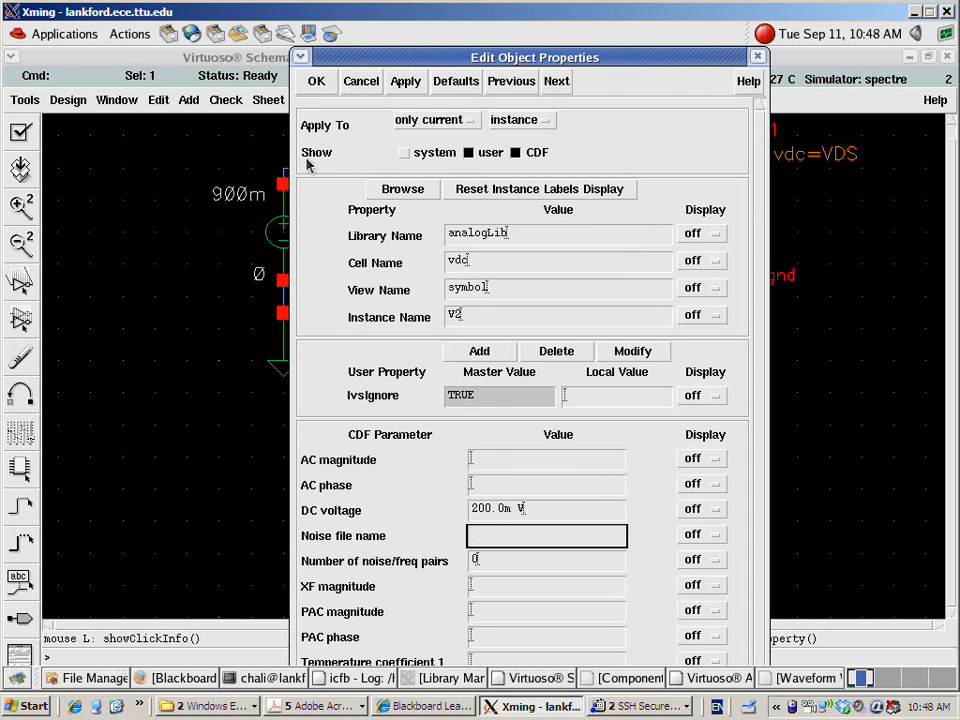
pyautogui.click(316, 81)
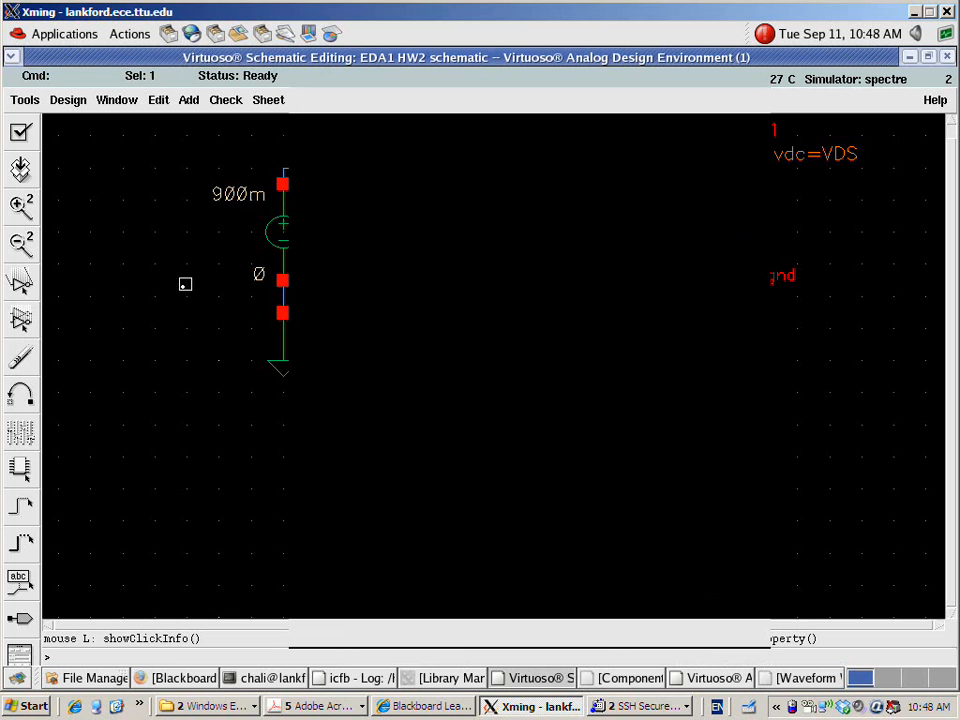
pyautogui.click(193, 265)
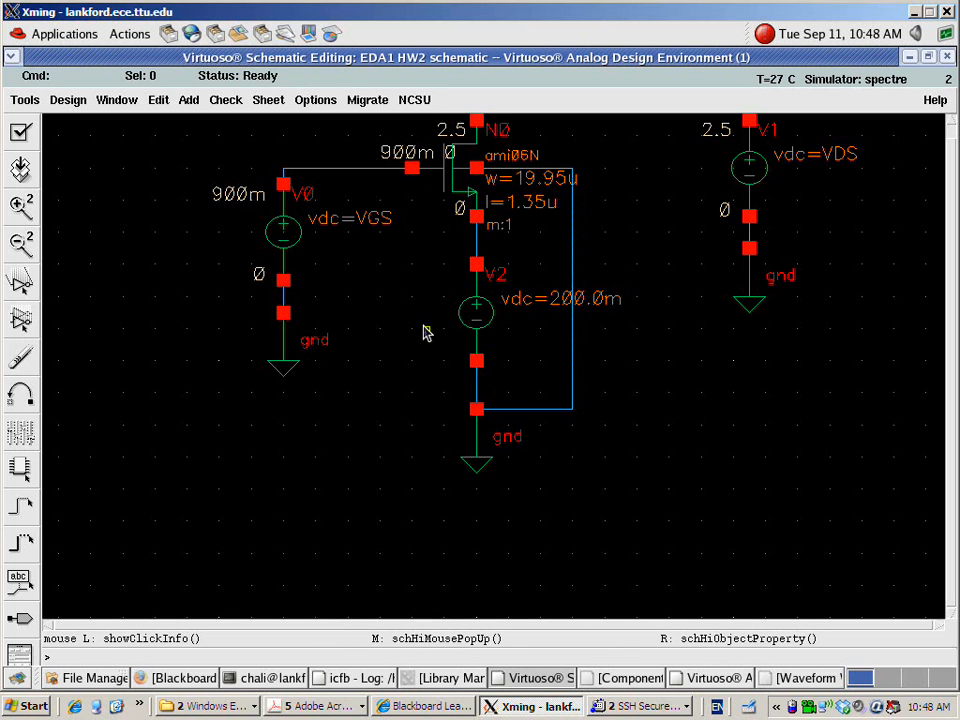
# Check and save the modified HW2 schematic, and netlist and run the simulation again
pyautogui.click(20, 132)
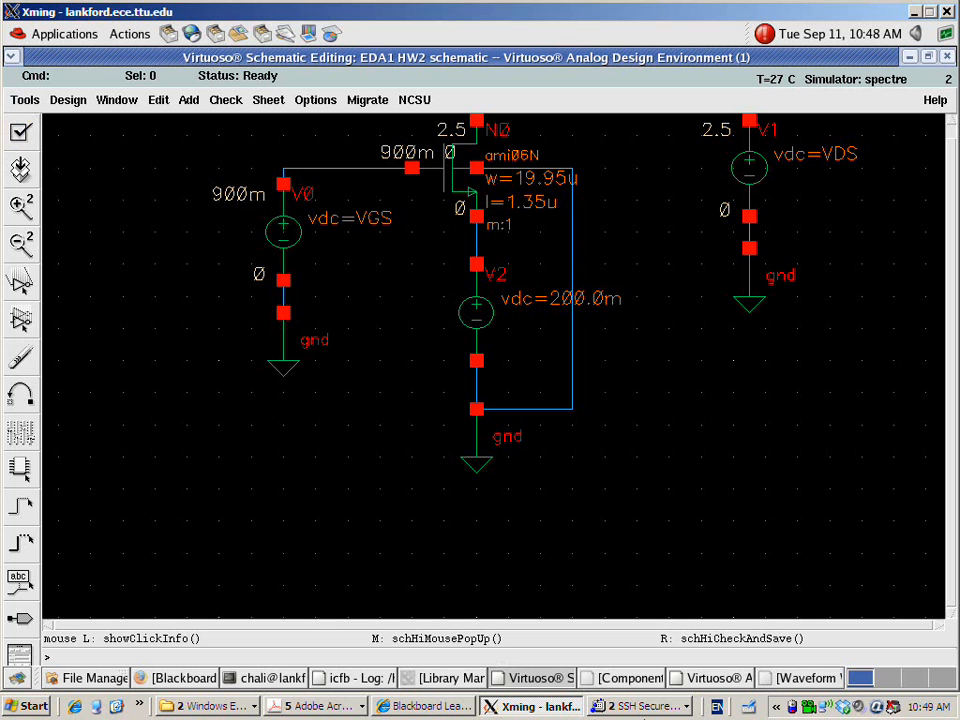
pyautogui.click(700, 676)
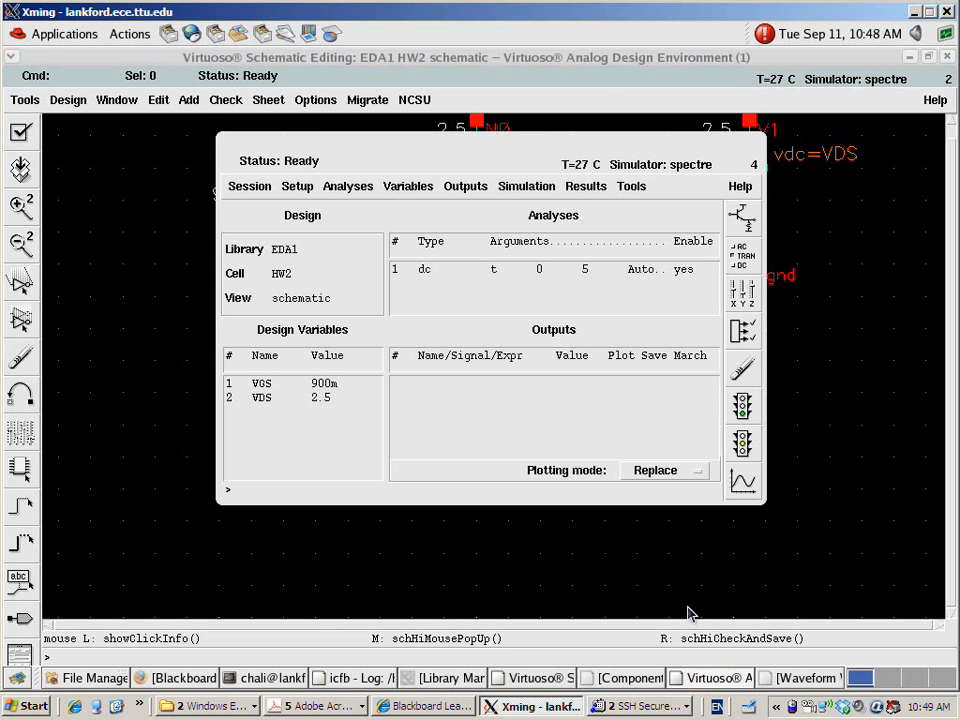
pyautogui.click(744, 410)
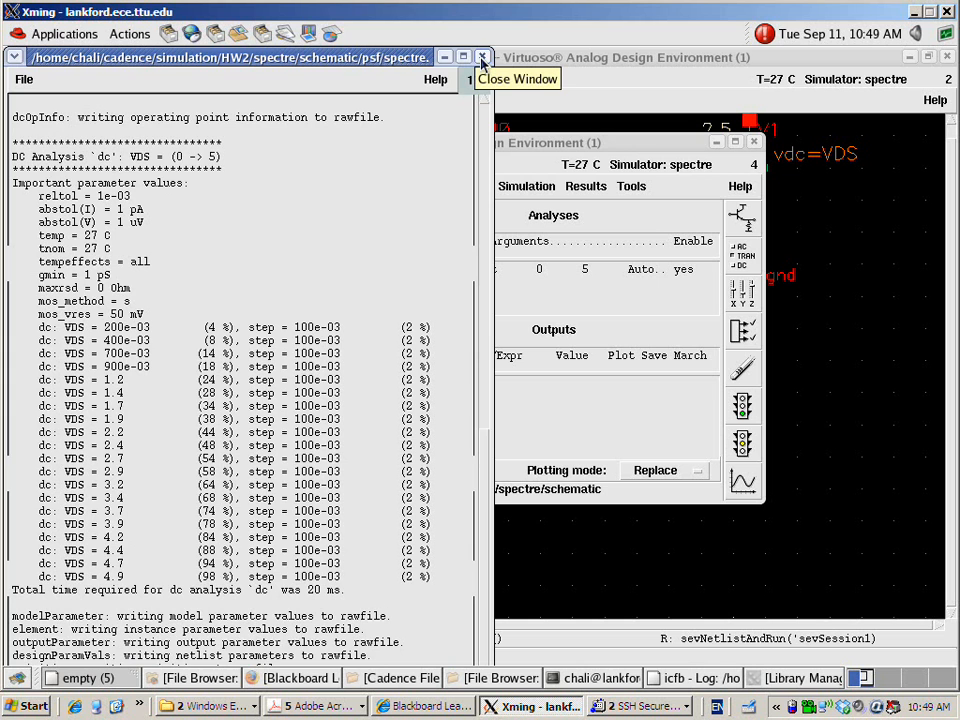
pyautogui.click(481, 57)
pyautogui.moveTo(619, 146); pyautogui.dragTo(640, 526)
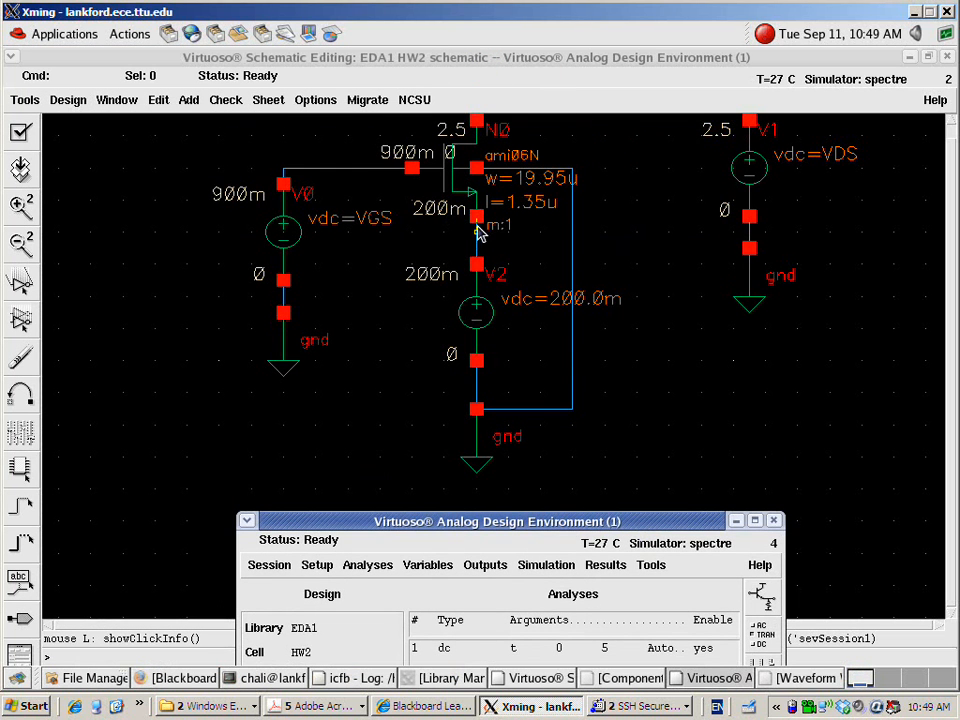
pyautogui.rightClick(654, 357)
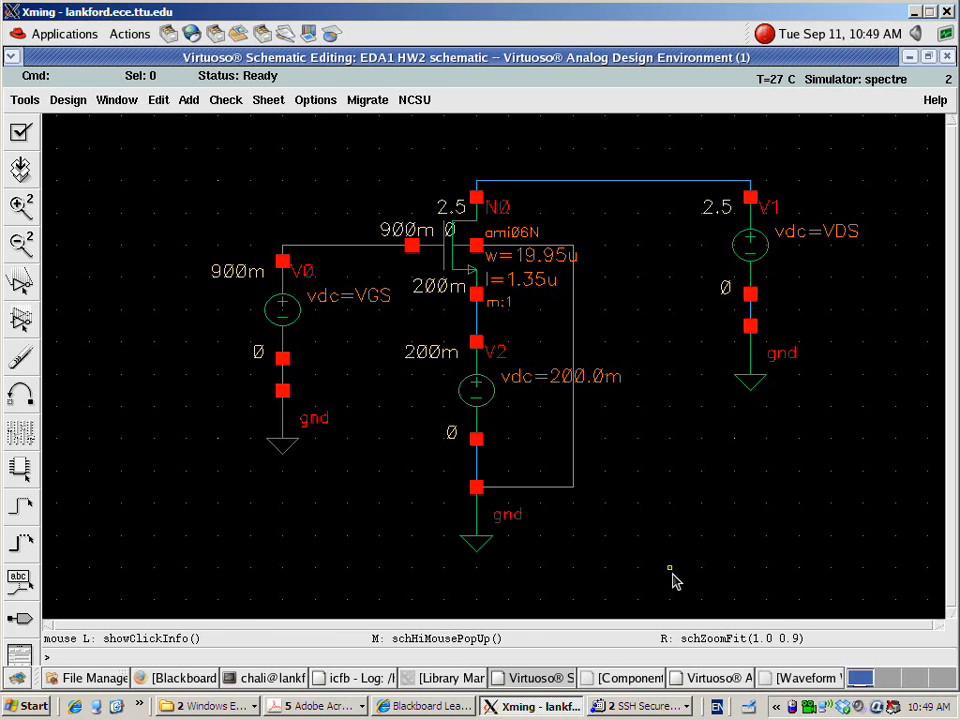
# Print the DC operating points of N0 for the circuit with the added source and reposition the results window
pyautogui.click(706, 672)
pyautogui.moveTo(662, 516); pyautogui.dragTo(633, 309)
pyautogui.click(575, 351)
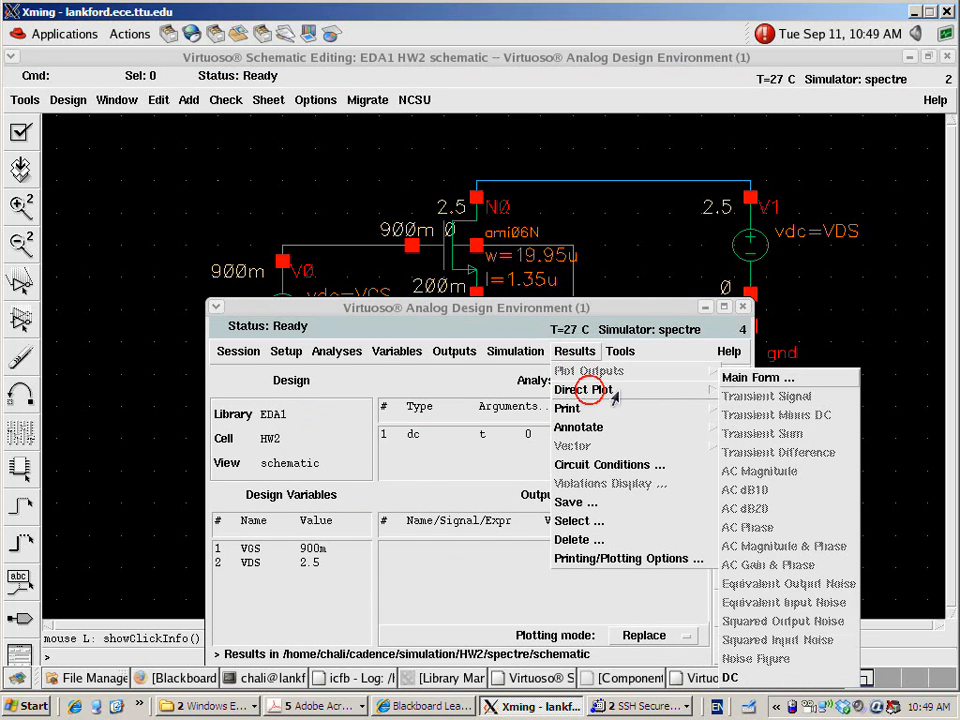
pyautogui.moveTo(604, 414)
pyautogui.click(740, 414)
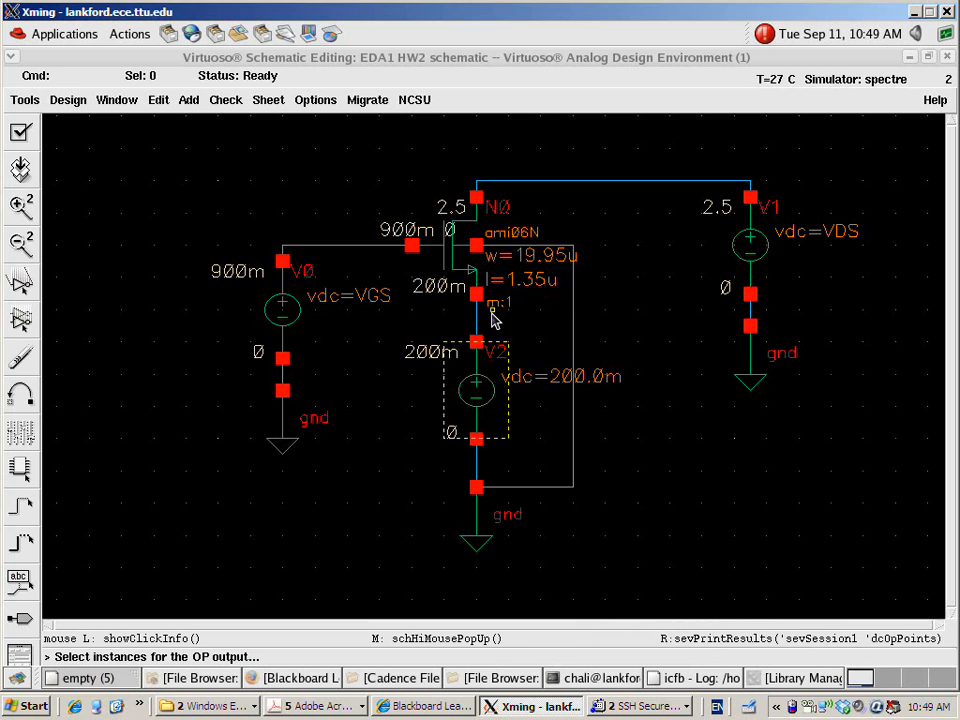
pyautogui.click(468, 268)
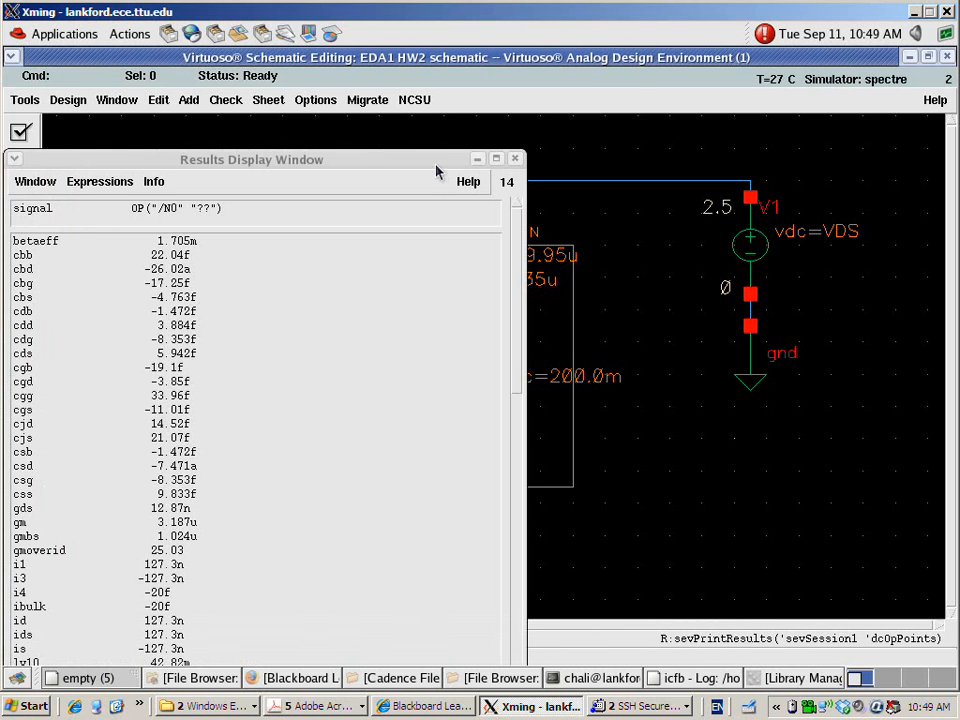
pyautogui.moveTo(436, 172); pyautogui.dragTo(560, 106)
# Examine the vth entry in the new operating point results of N0 and close the results window
pyautogui.moveTo(638, 202); pyautogui.dragTo(645, 489)
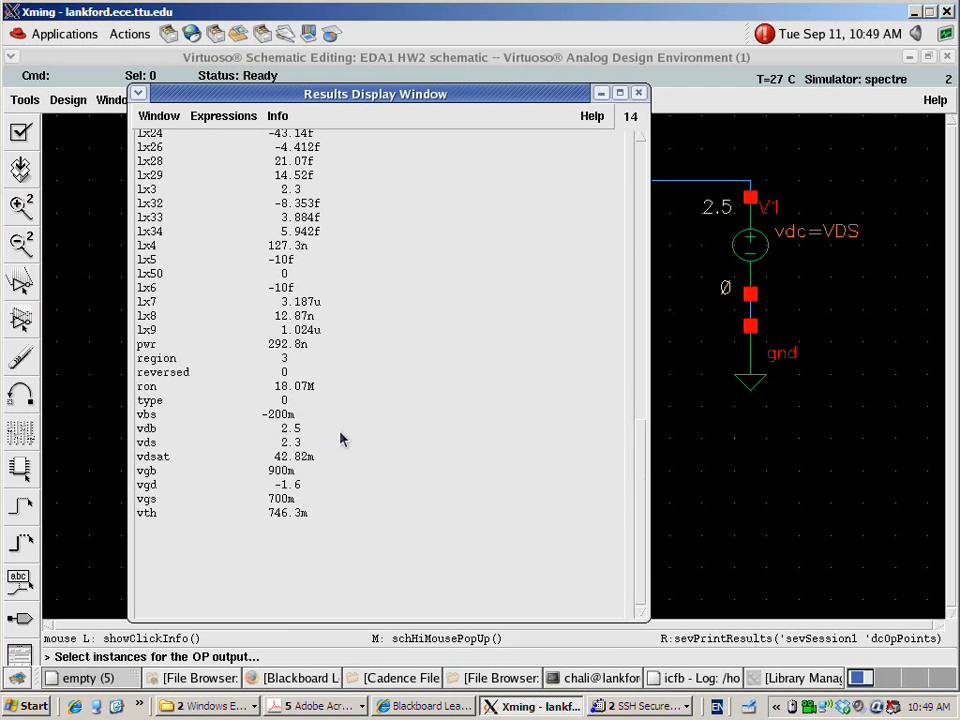
pyautogui.click(164, 513)
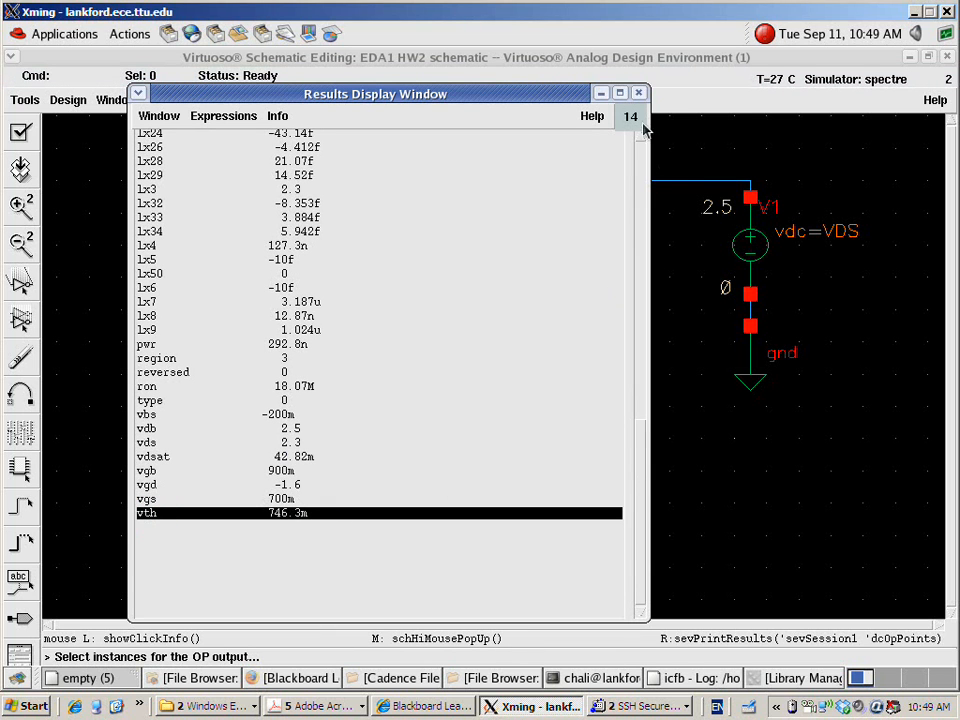
pyautogui.click(634, 93)
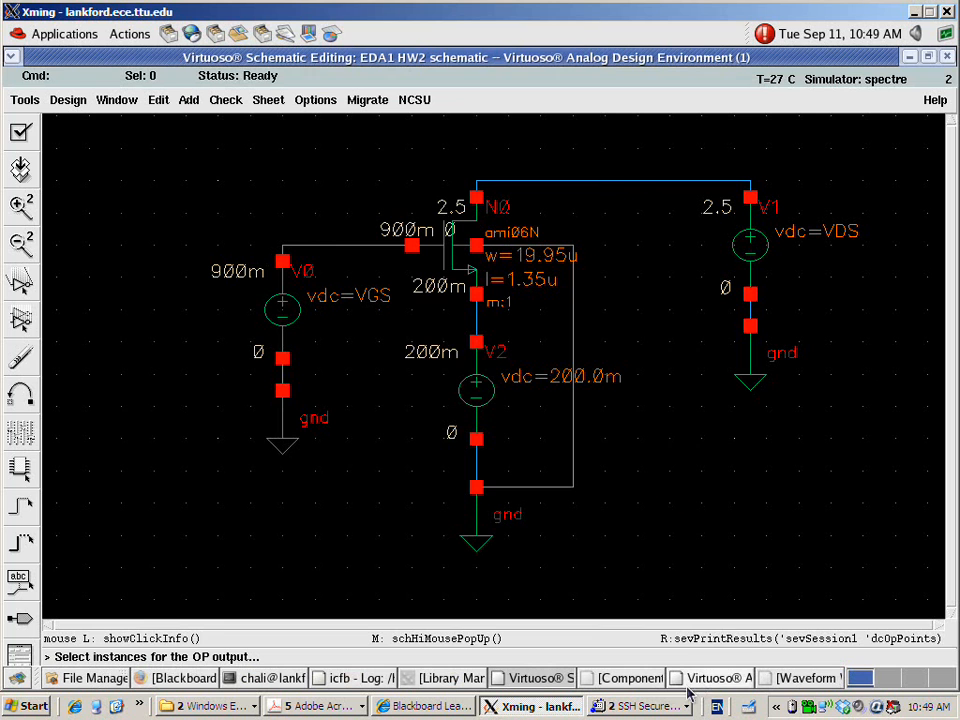
# Open the Direct Plot Form for the DC current results and move it so the V1 source is accessible
pyautogui.click(696, 680)
pyautogui.moveTo(658, 313)
pyautogui.mouseDown()
pyautogui.moveTo(656, 240)
pyautogui.moveTo(520, 143)
pyautogui.mouseUp()
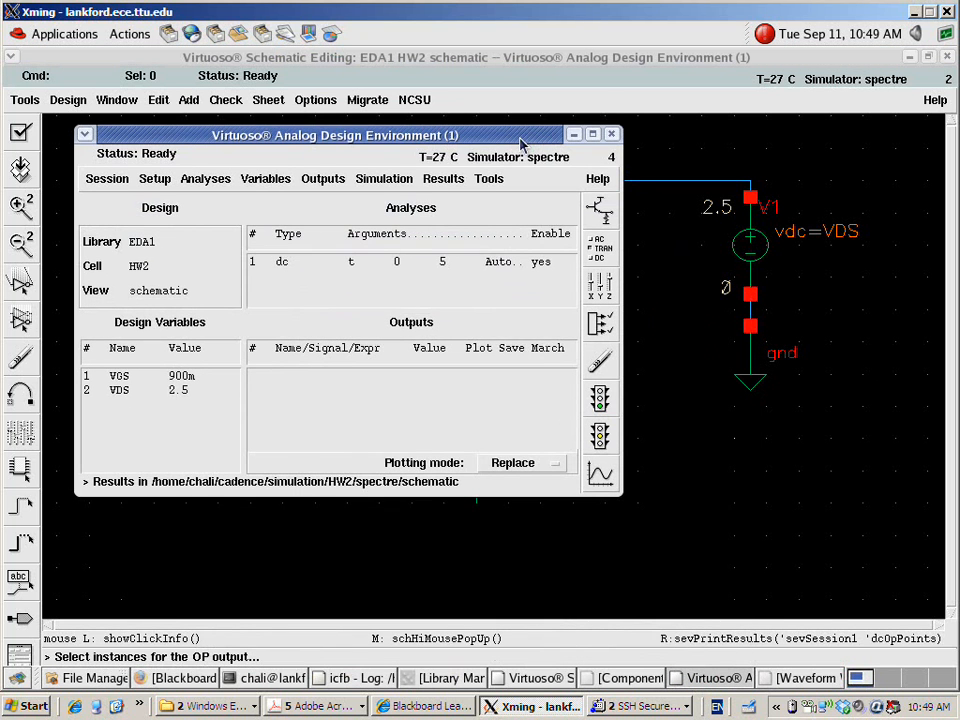
pyautogui.click(446, 180)
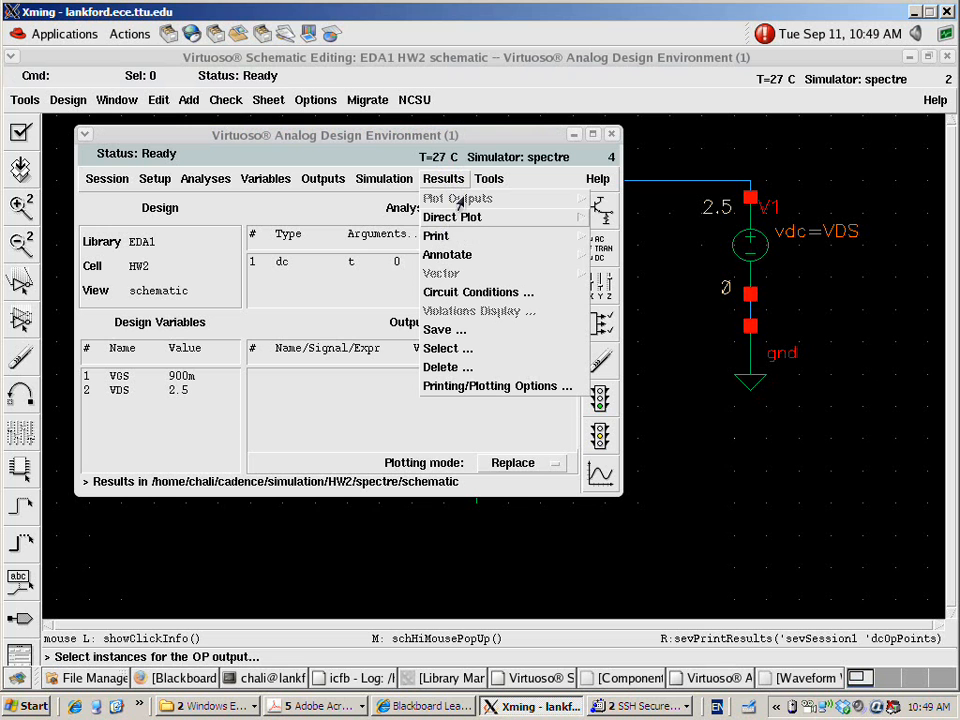
pyautogui.moveTo(466, 218)
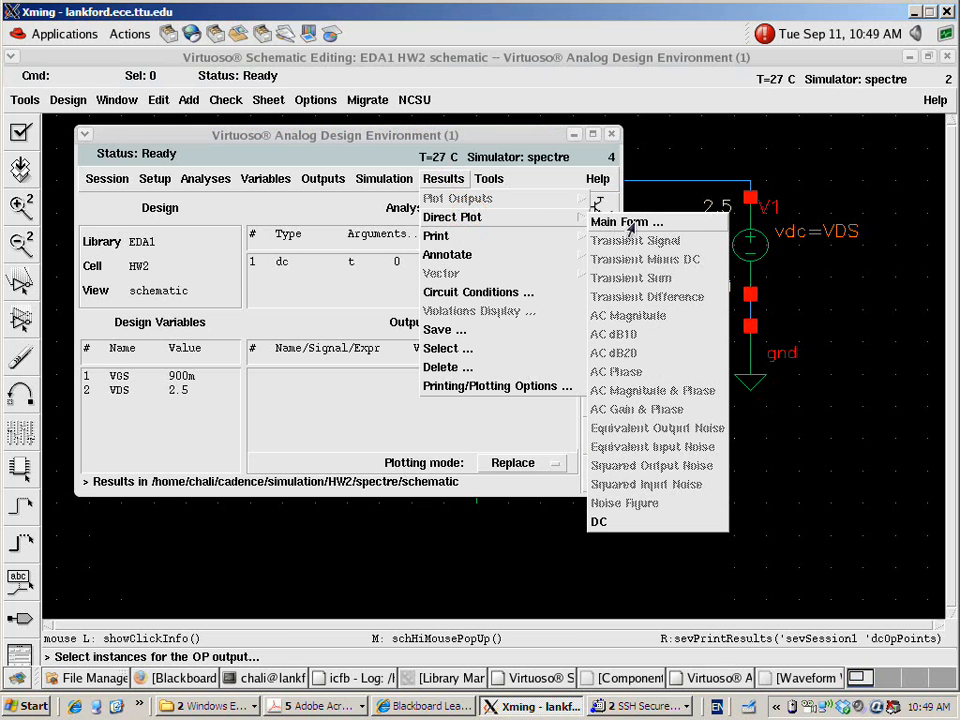
pyautogui.click(625, 222)
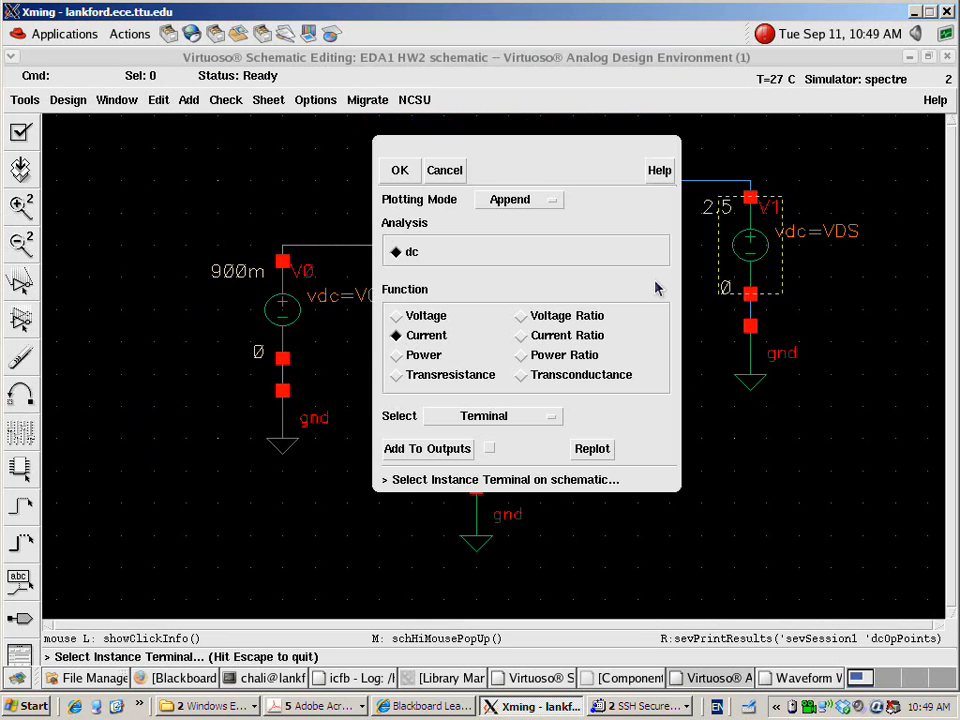
pyautogui.moveTo(556, 152); pyautogui.dragTo(373, 130)
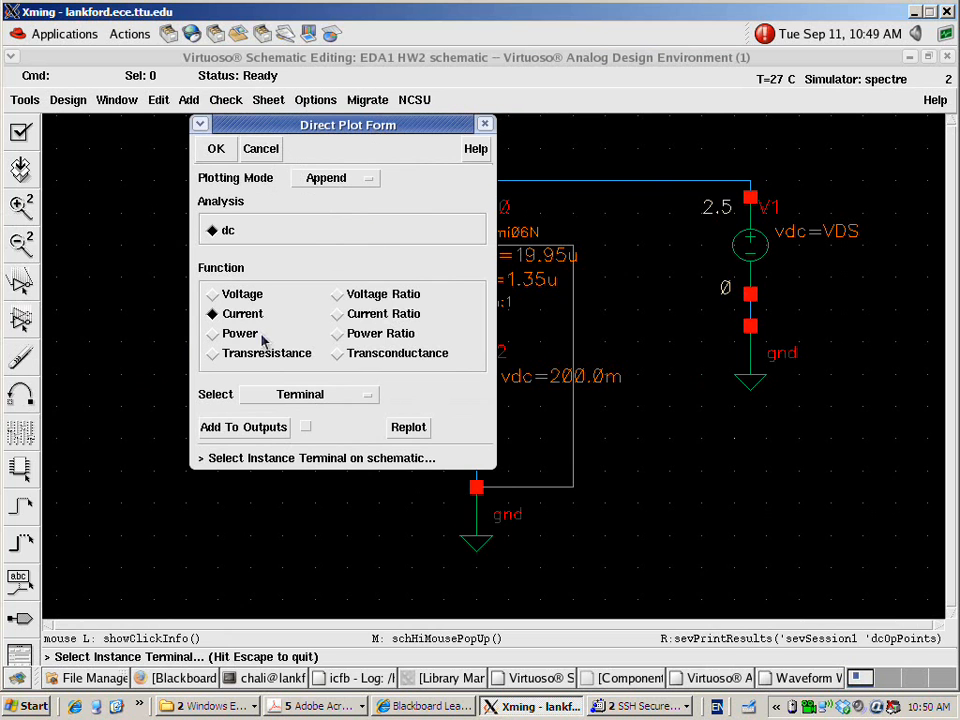
# Plot the DC current at V1's MINUS terminal with Add To Outputs enabled, and close the waveform window
pyautogui.click(306, 427)
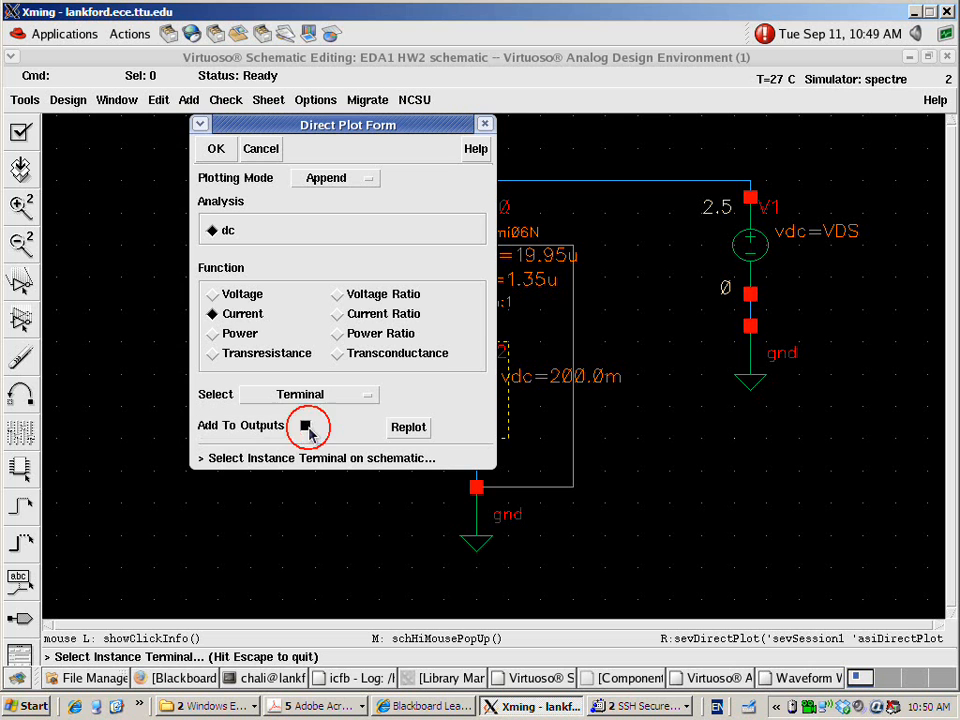
pyautogui.click(752, 300)
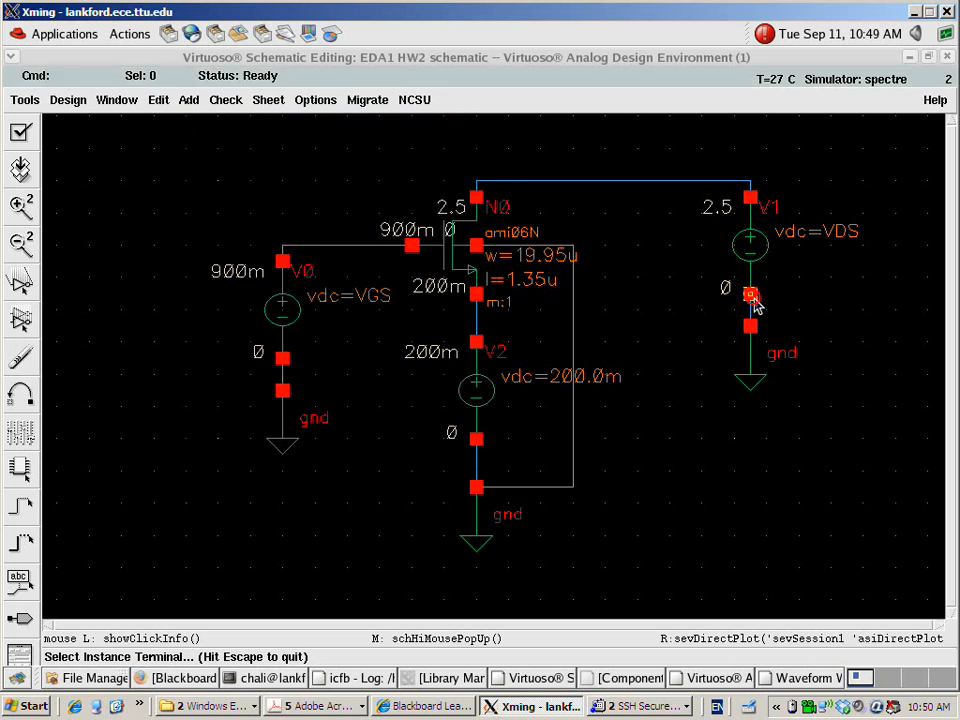
pyautogui.click(946, 58)
pyautogui.click(672, 442)
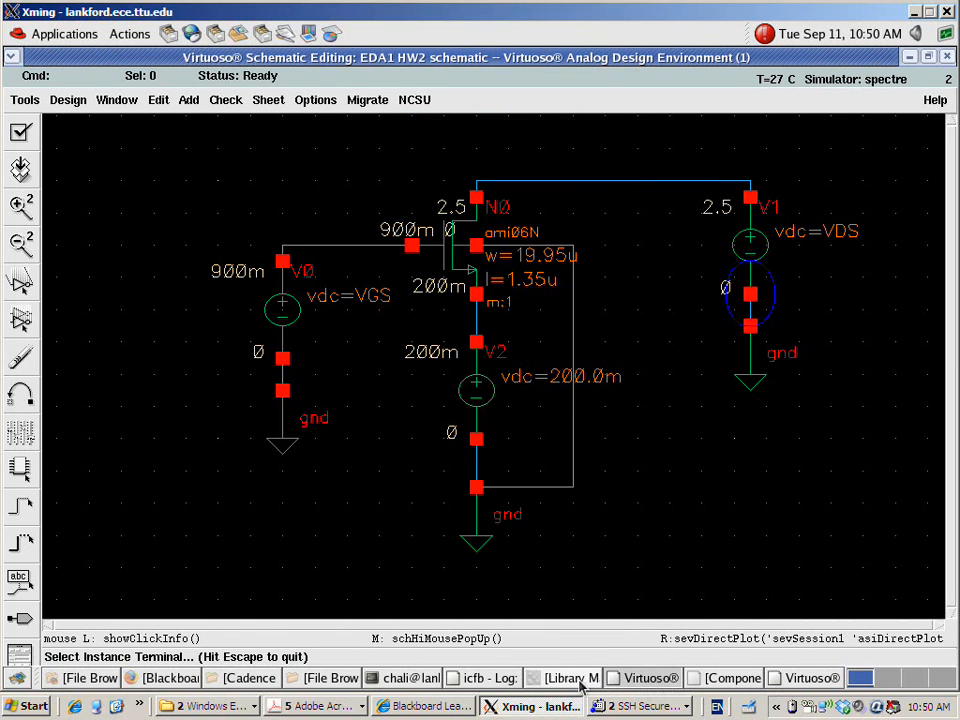
# Netlist and run the simulation with the V1 MINUS current listed as an output, and close the spectre log
pyautogui.click(812, 679)
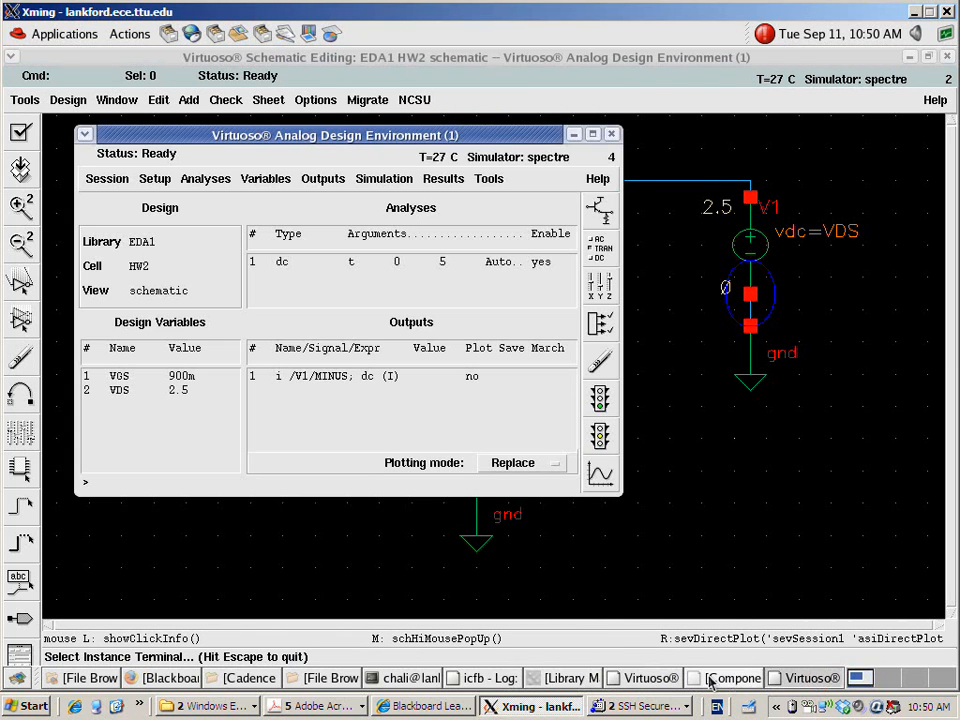
pyautogui.click(370, 380)
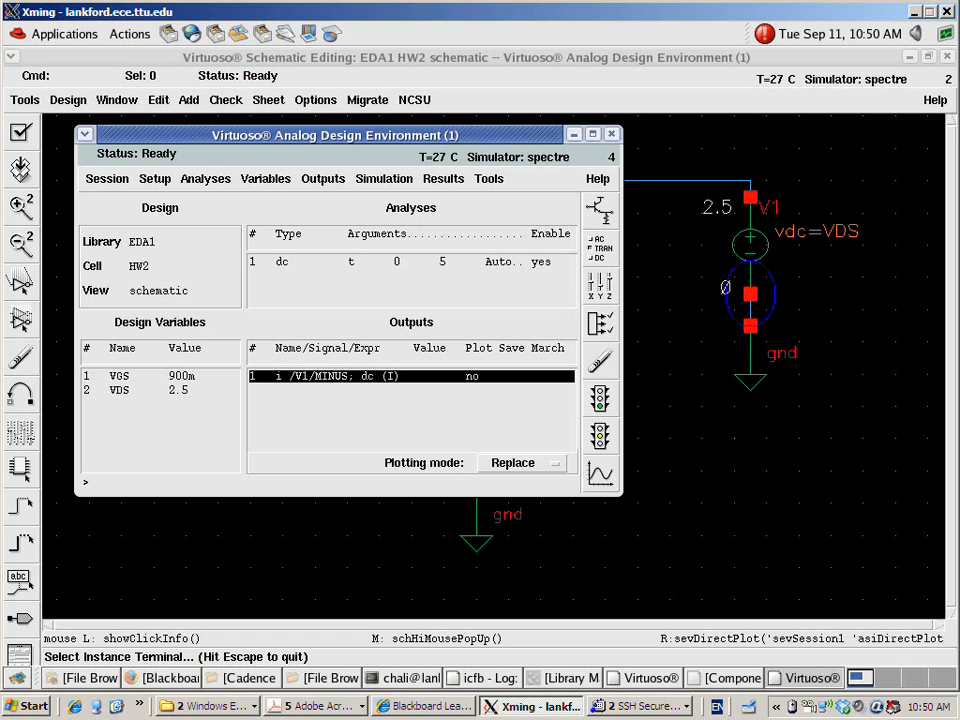
pyautogui.click(755, 679)
pyautogui.click(788, 679)
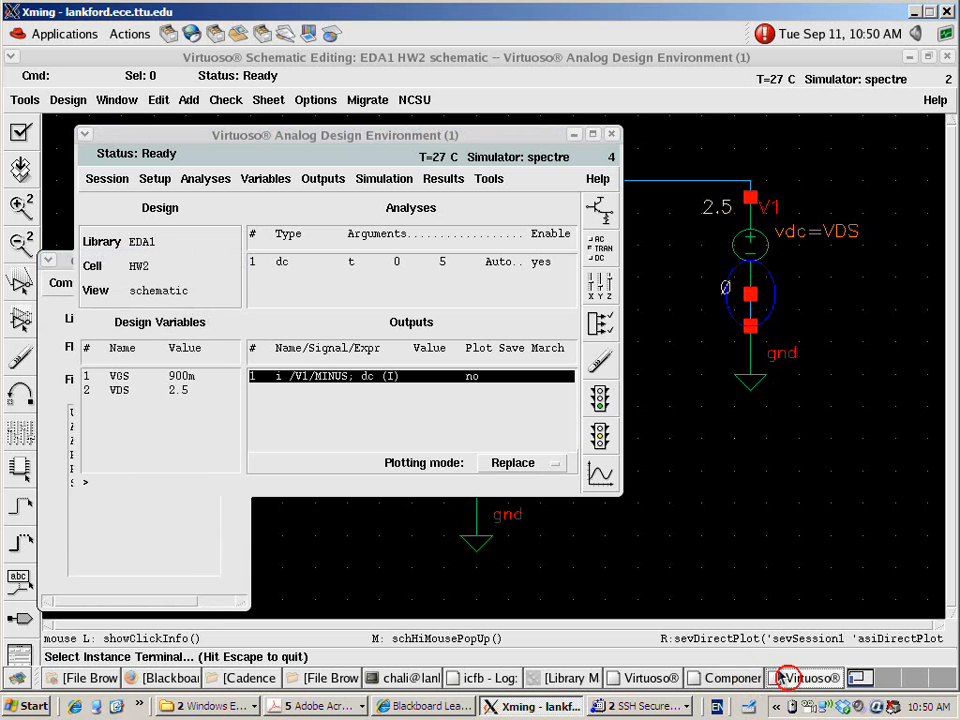
pyautogui.click(598, 398)
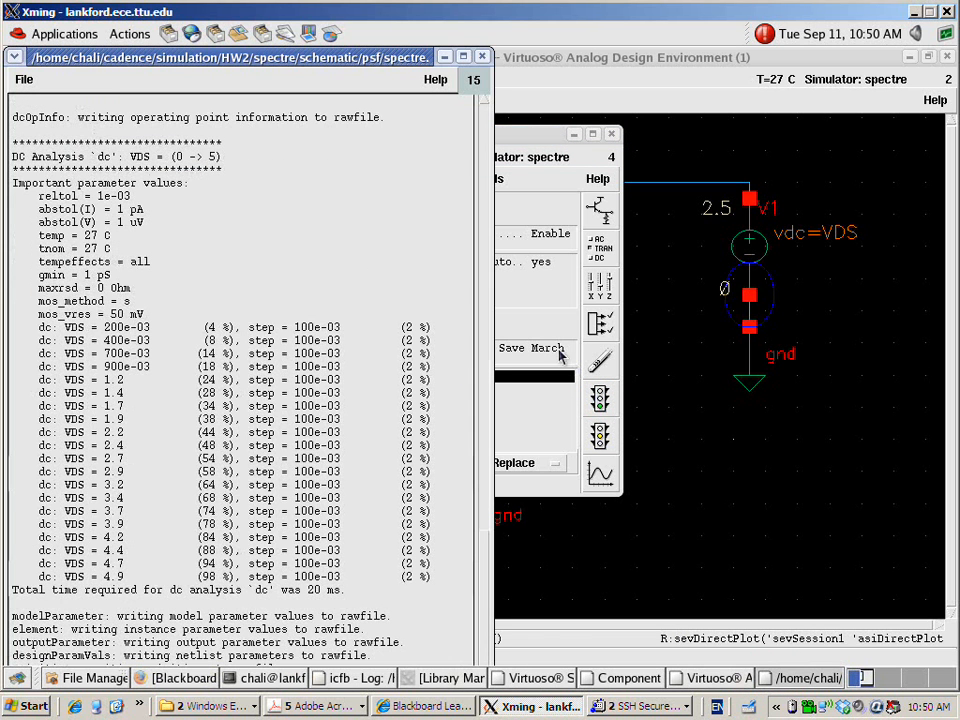
pyautogui.click(483, 58)
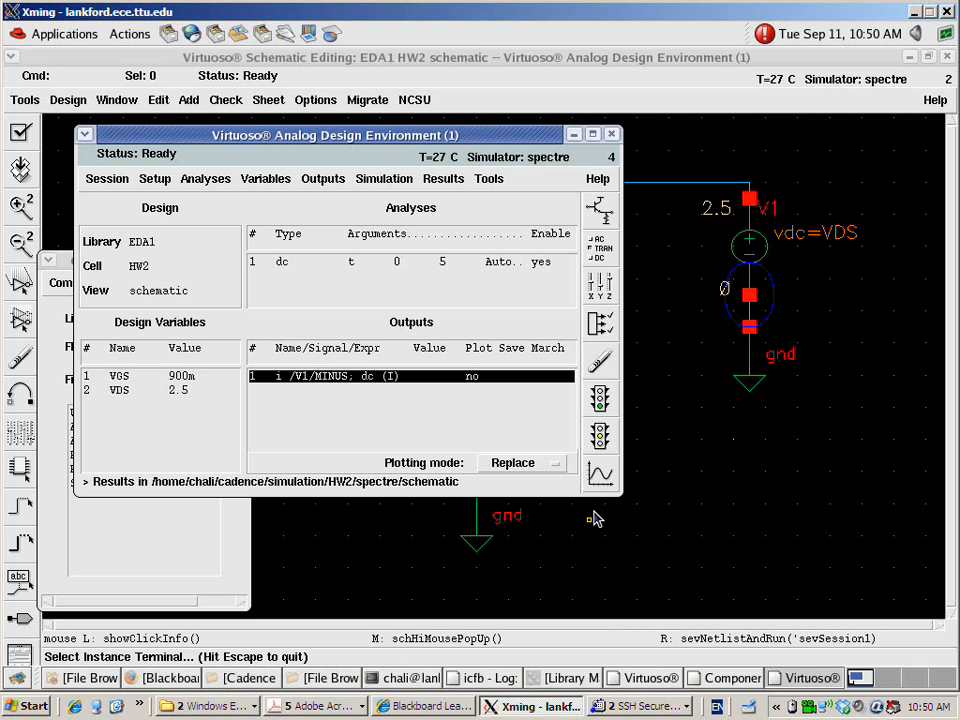
# Close the Component Browser behind the simulation setup and bring the Analog Design Environment window back
pyautogui.click(810, 685)
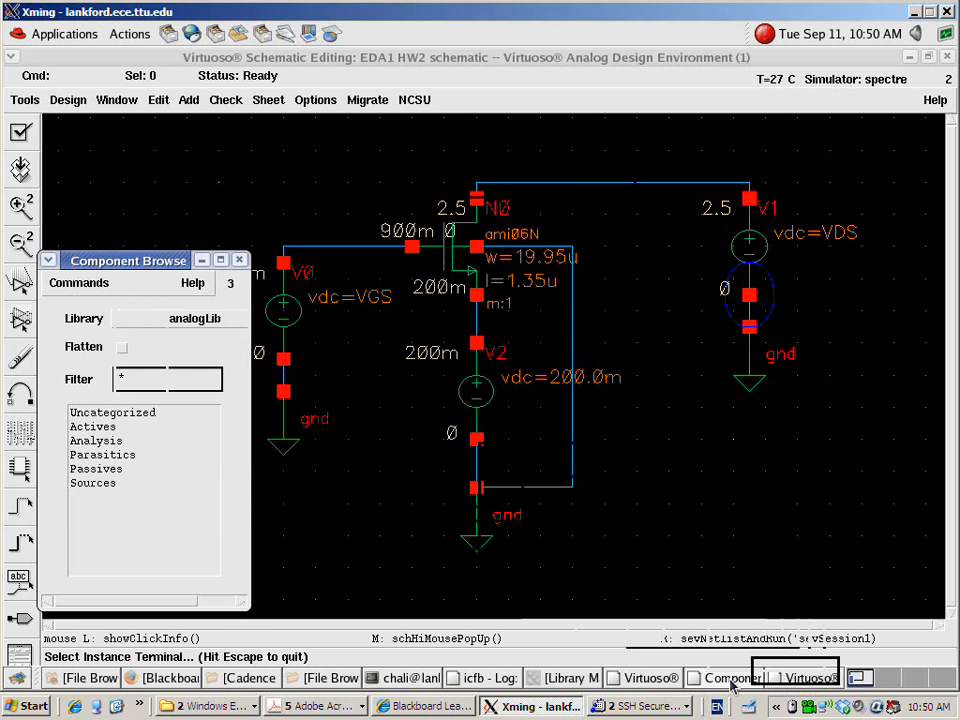
pyautogui.click(239, 260)
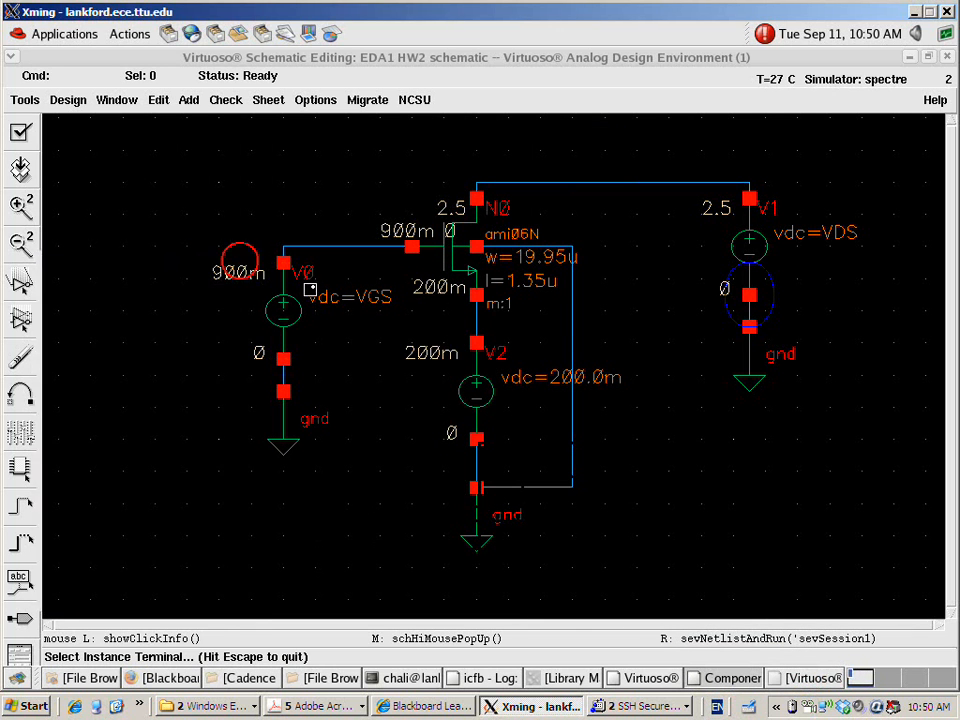
pyautogui.click(810, 678)
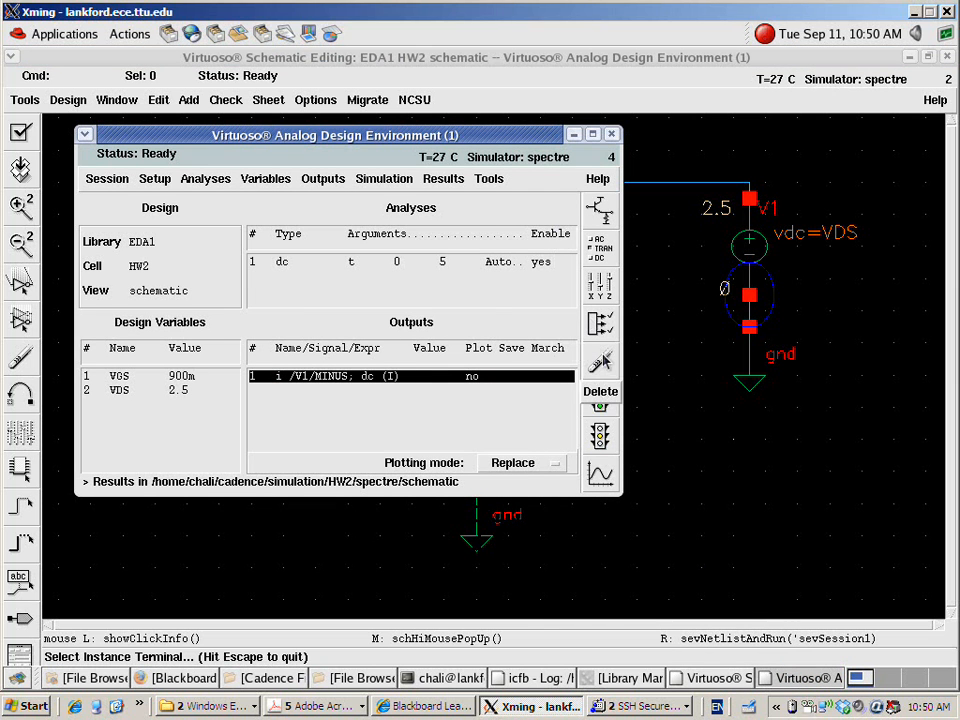
# Set the V1 MINUS current output to be Plotted/Evaluated in its output settings
pyautogui.doubleClick(456, 377)
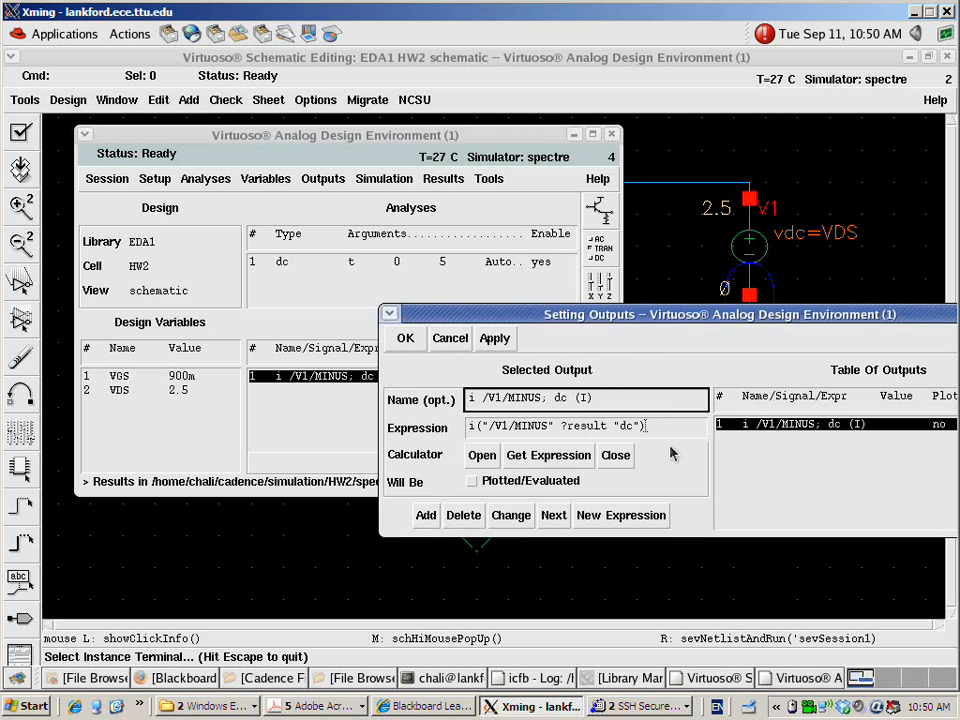
pyautogui.moveTo(783, 314)
pyautogui.mouseDown()
pyautogui.moveTo(591, 209)
pyautogui.moveTo(482, 169)
pyautogui.moveTo(520, 204)
pyautogui.mouseUp()
pyautogui.click(214, 340)
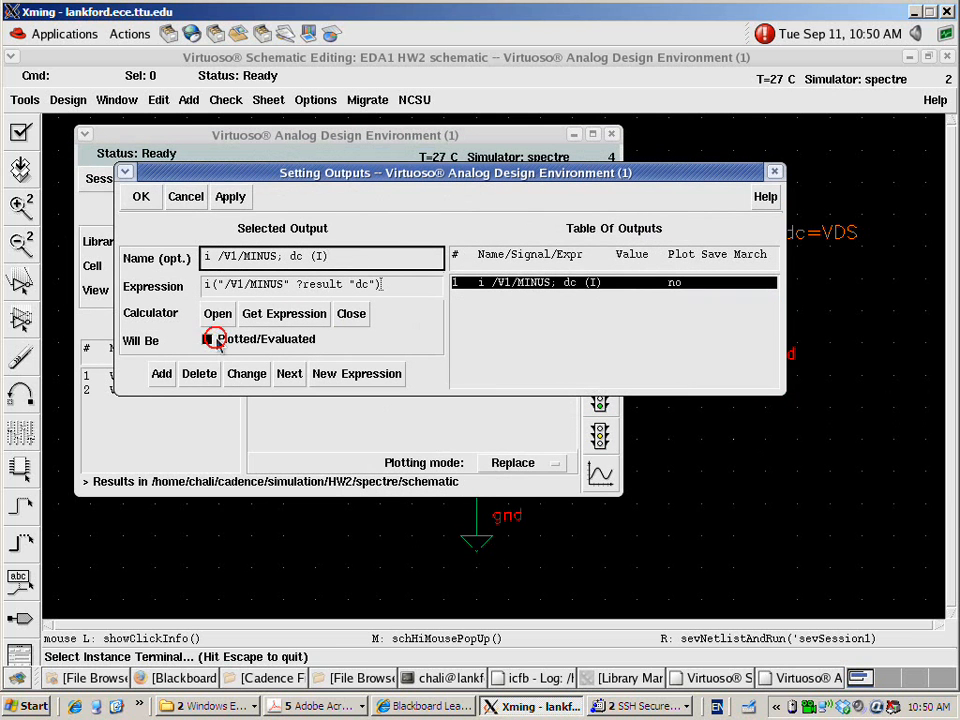
pyautogui.click(141, 196)
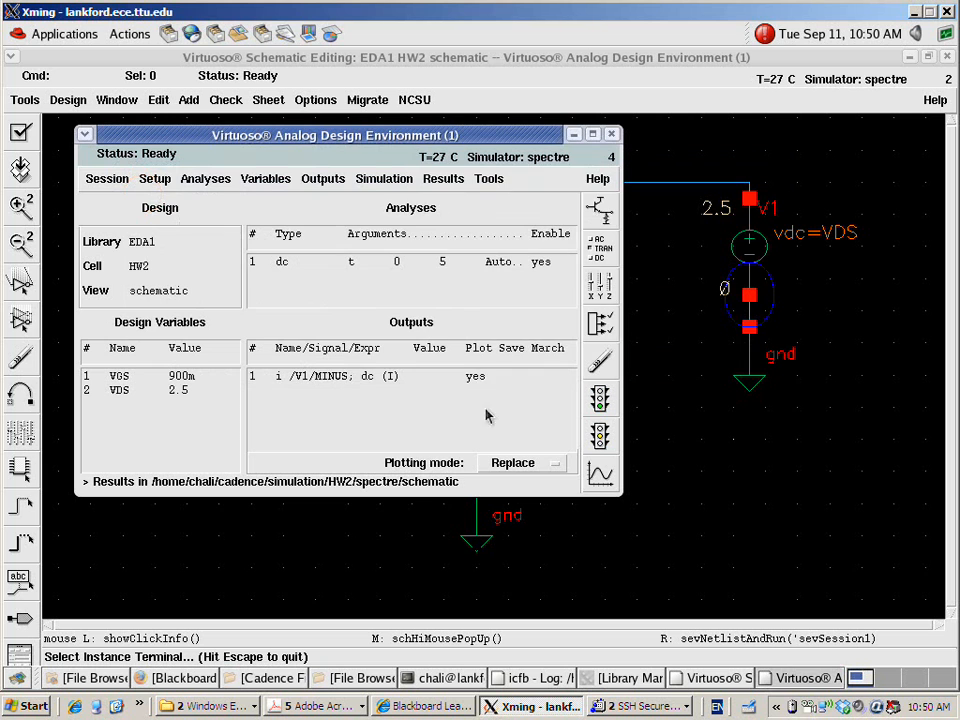
# Netlist and run the simulation with the plotted output, close the waveform and log windows, and reposition the simulation setup window
pyautogui.click(478, 377)
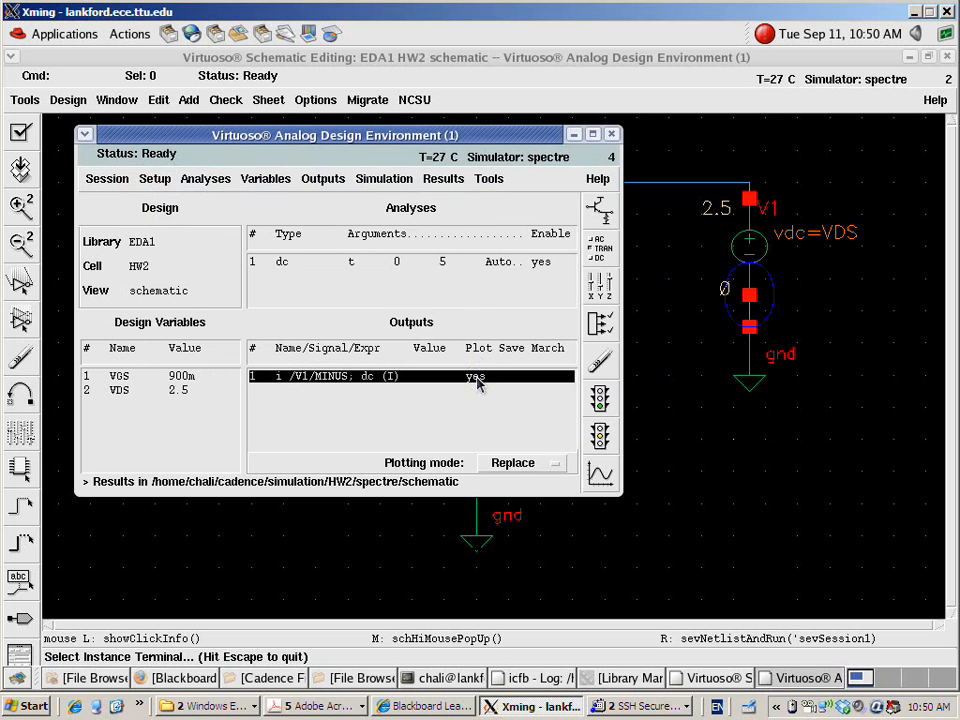
pyautogui.click(601, 400)
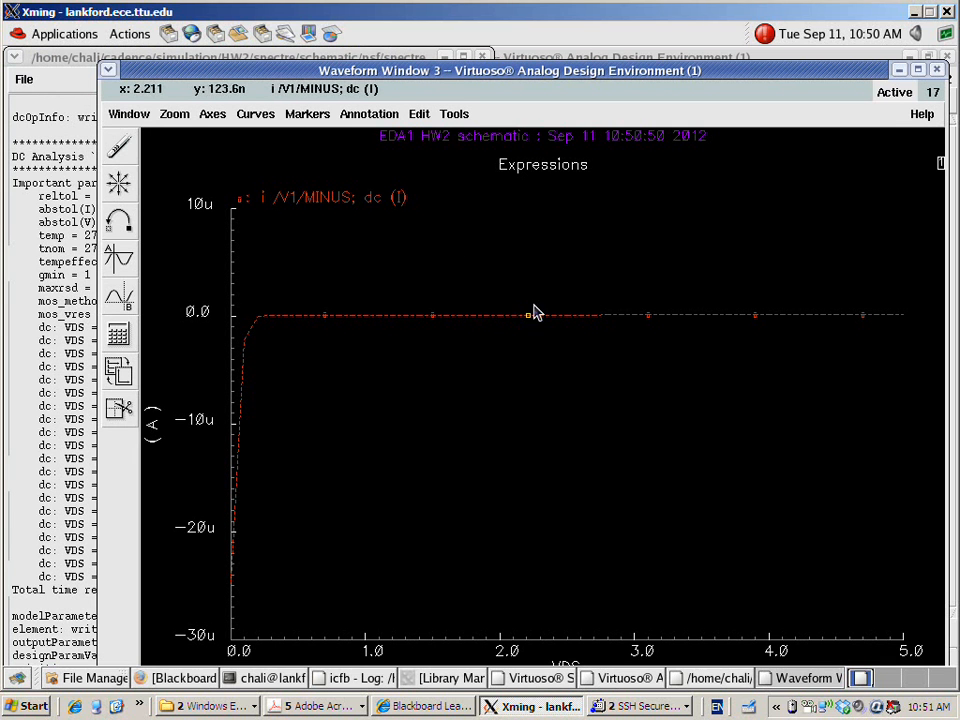
pyautogui.click(936, 69)
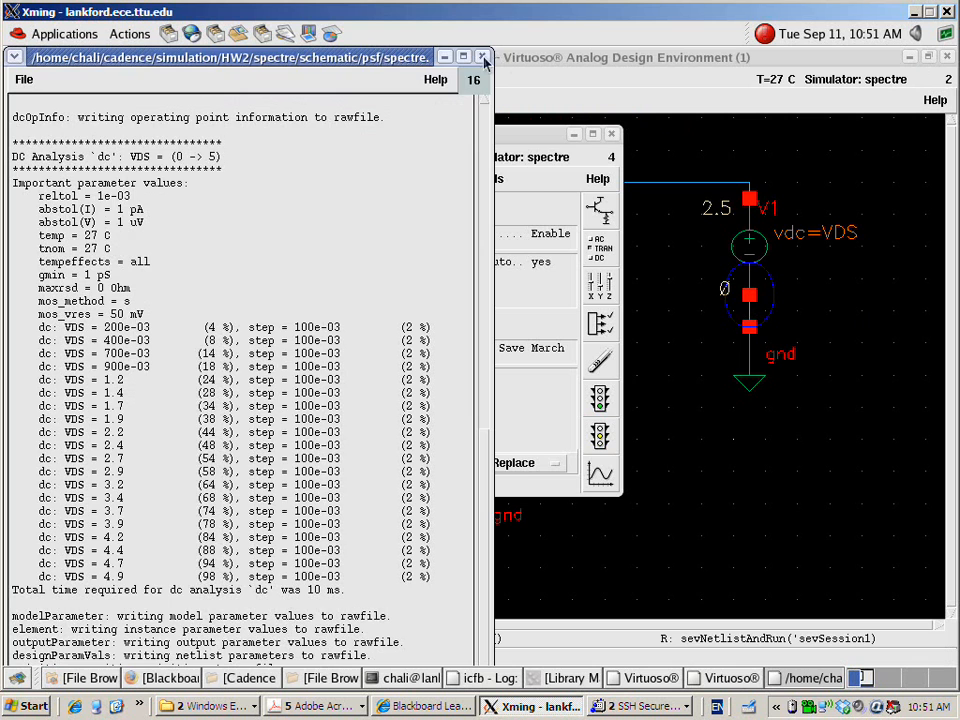
pyautogui.click(483, 57)
pyautogui.moveTo(537, 145); pyautogui.dragTo(703, 149)
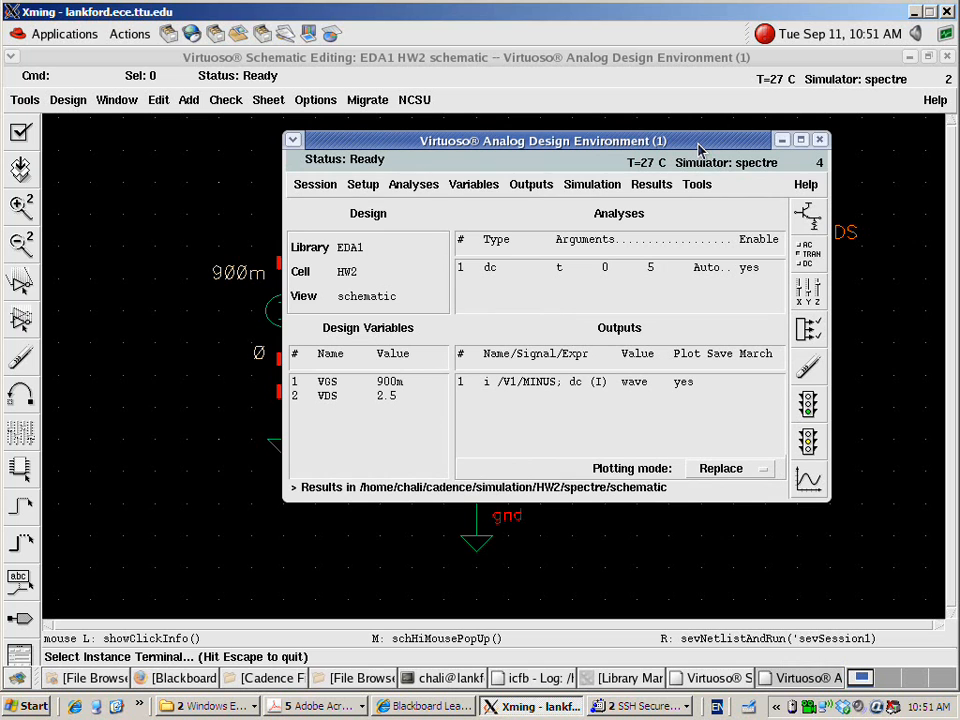